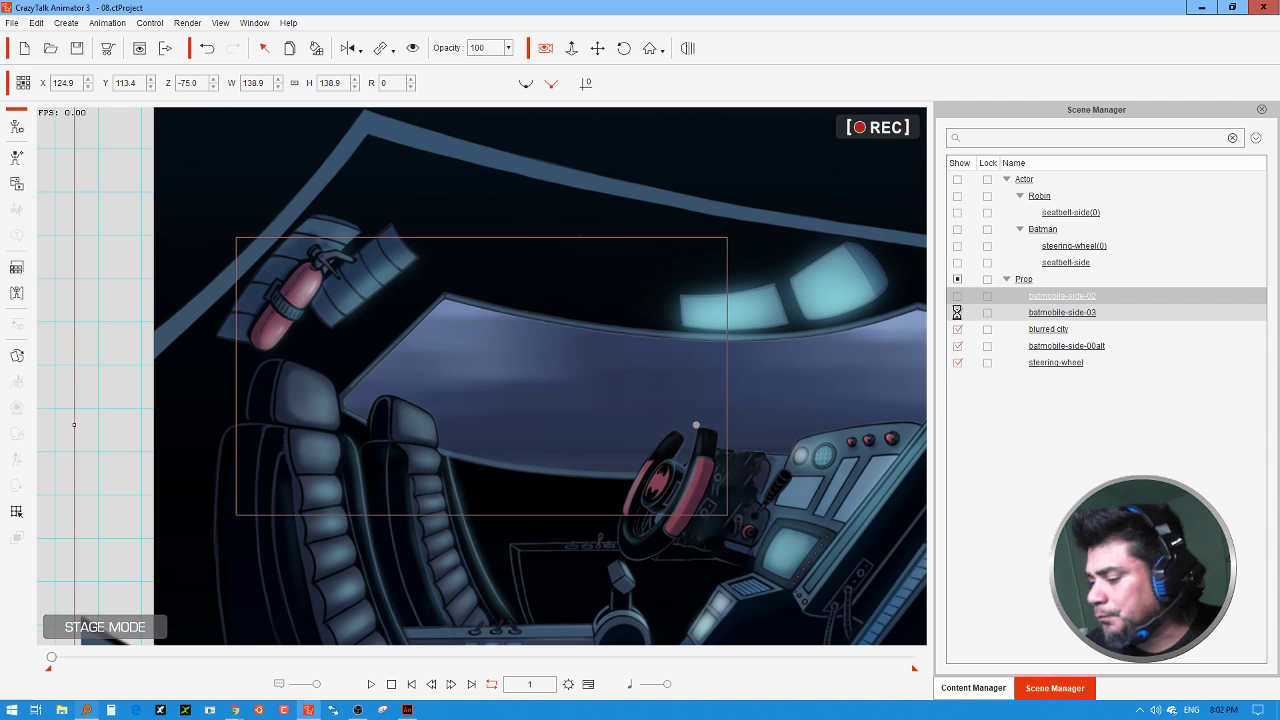
Step: Hide the batmobile-side-00alt and steering-wheel props, leaving only the blurred city prop shown
{"action": "left_click", "coordinate": [958, 330]}
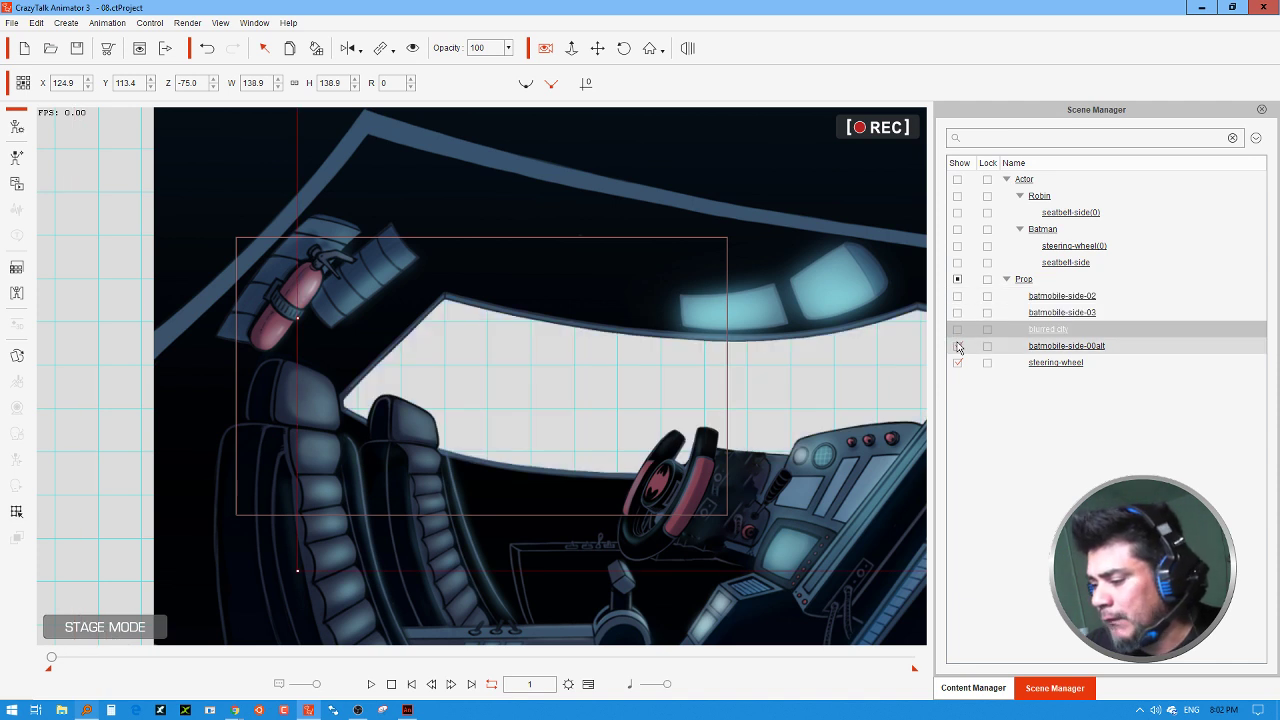
{"action": "left_click", "coordinate": [958, 330]}
{"action": "left_click", "coordinate": [958, 346]}
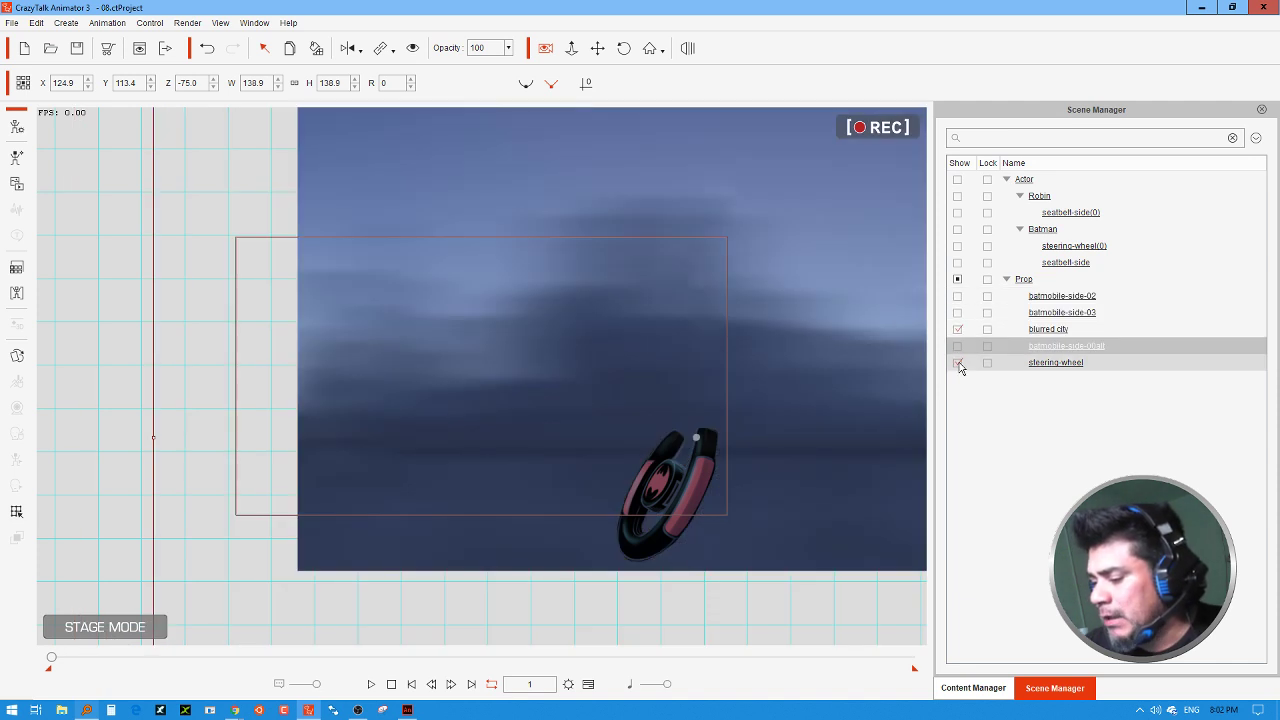
{"action": "left_click", "coordinate": [958, 364]}
{"action": "left_click", "coordinate": [210, 398]}
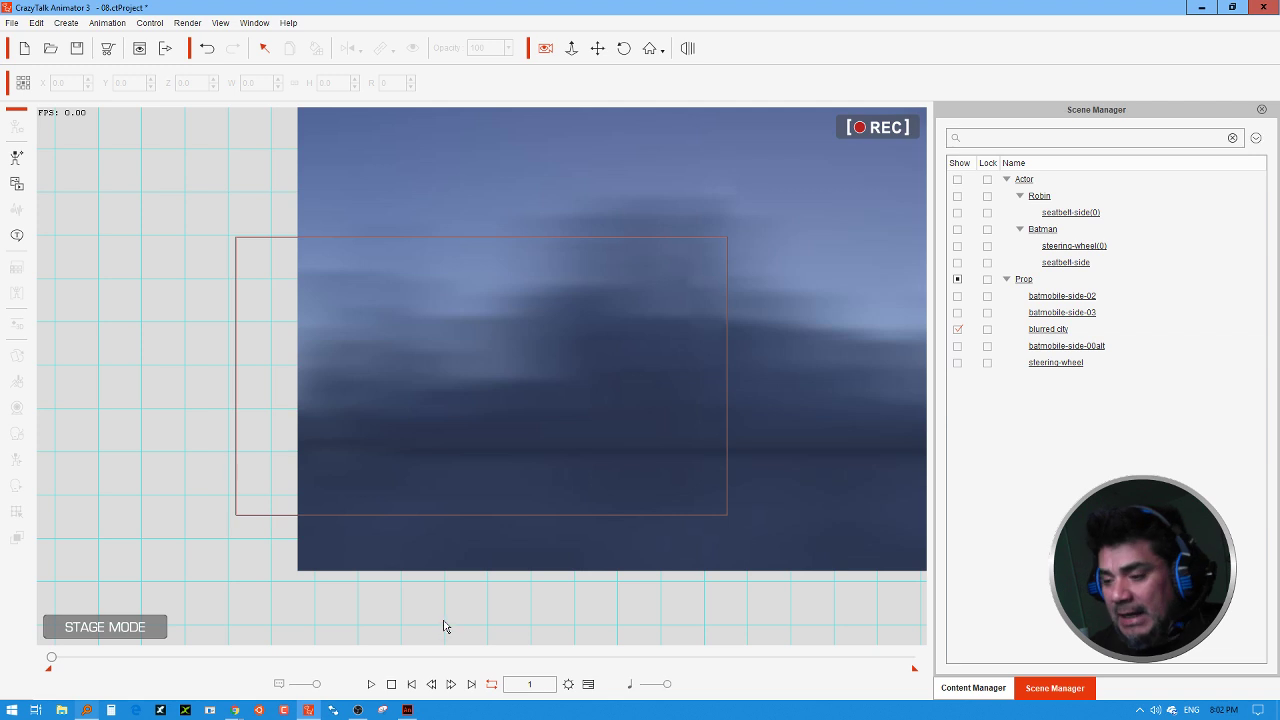
Step: Move the blurred city prop slightly right and down within the camera frame, and undo the last adjustment
{"action": "left_click", "coordinate": [571, 49]}
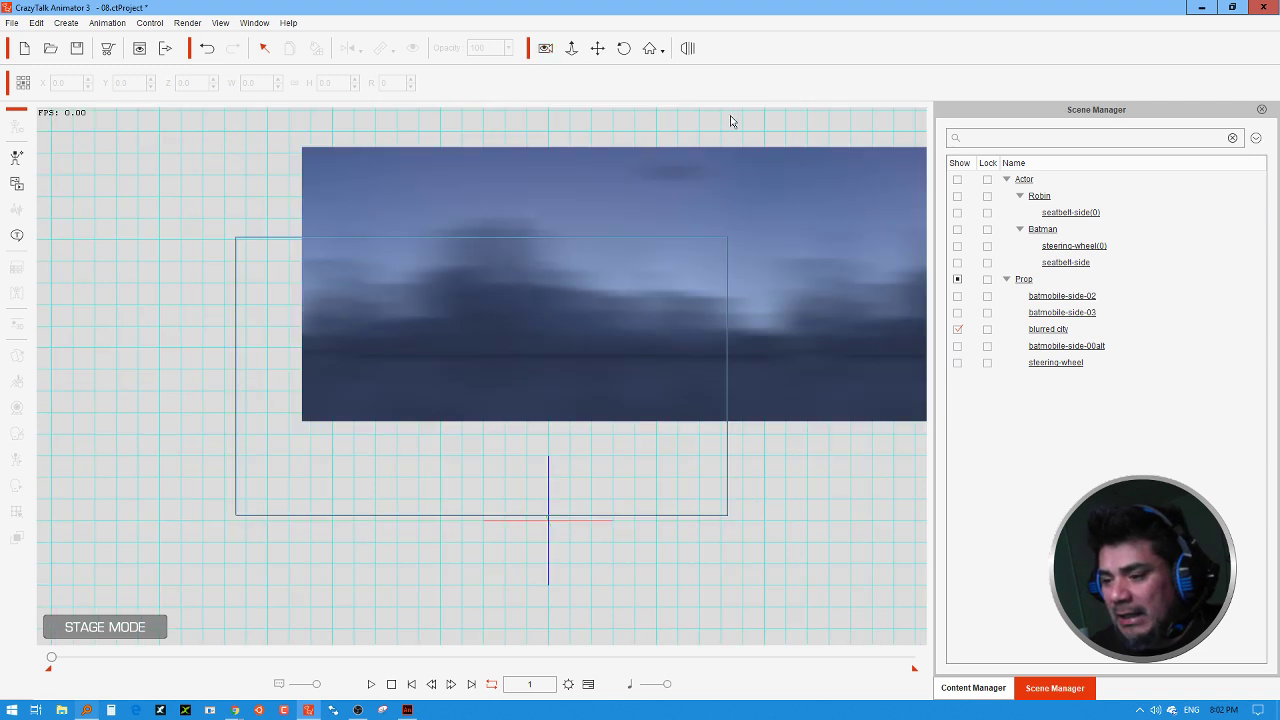
{"action": "left_click", "coordinate": [597, 49]}
{"action": "left_click_drag", "start_coordinate": [849, 457], "coordinate": [450, 513]}
{"action": "left_click", "coordinate": [571, 49]}
{"action": "left_click_drag", "start_coordinate": [599, 185], "coordinate": [581, 456]}
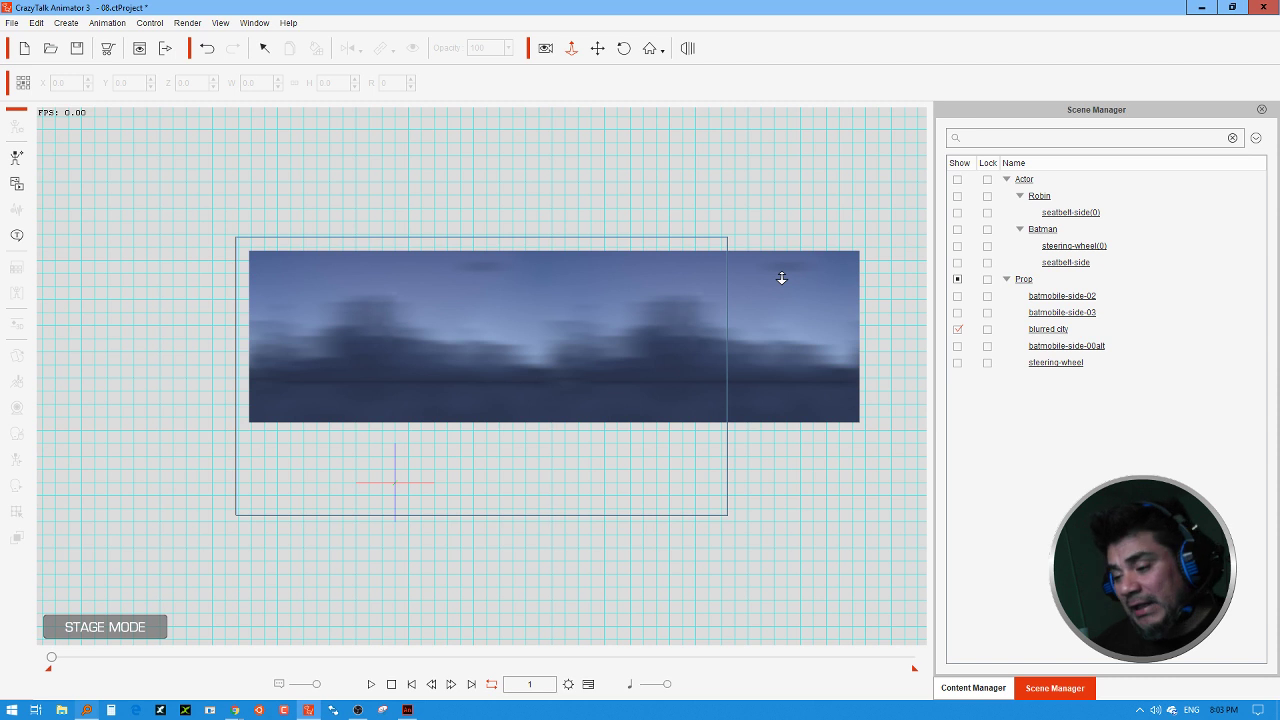
{"action": "left_click", "coordinate": [818, 360]}
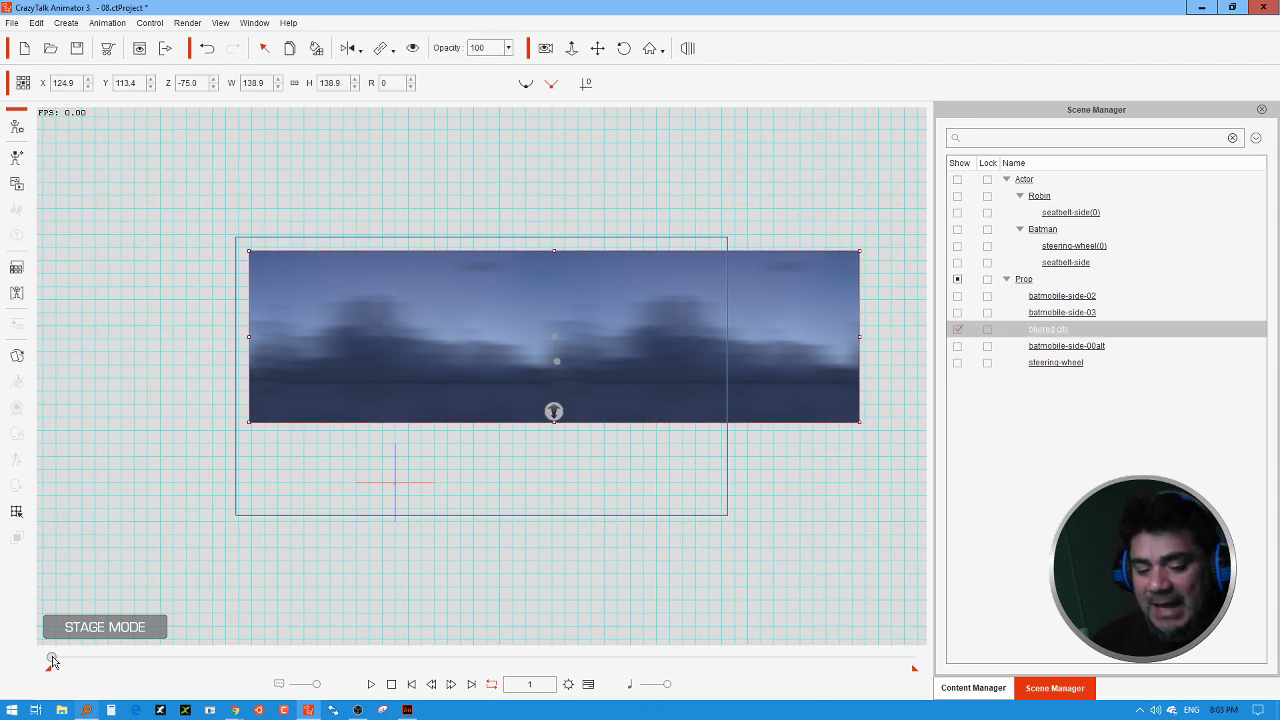
{"action": "mouse_move", "coordinate": [52, 660]}
{"action": "left_mouse_down"}
{"action": "mouse_move", "coordinate": [295, 657]}
{"action": "mouse_move", "coordinate": [394, 613]}
{"action": "mouse_move", "coordinate": [180, 652]}
{"action": "mouse_move", "coordinate": [48, 654]}
{"action": "left_mouse_up"}
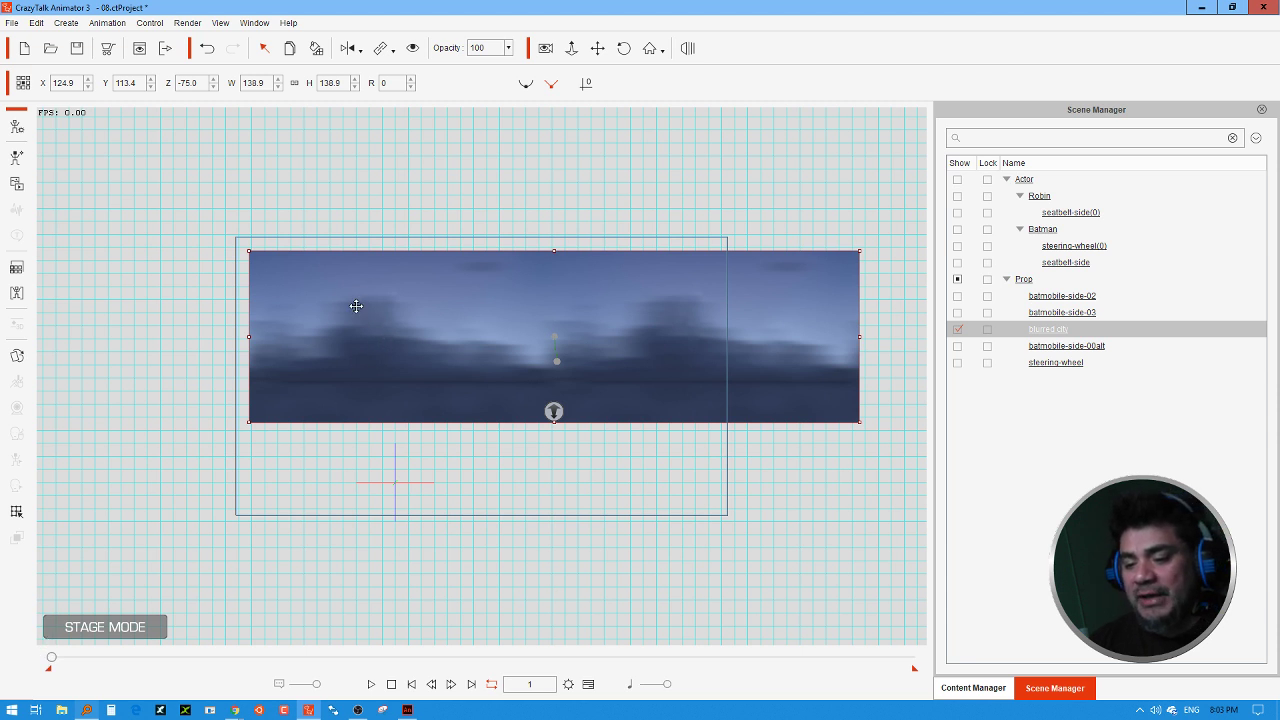
{"action": "left_click_drag", "start_coordinate": [351, 306], "coordinate": [371, 326]}
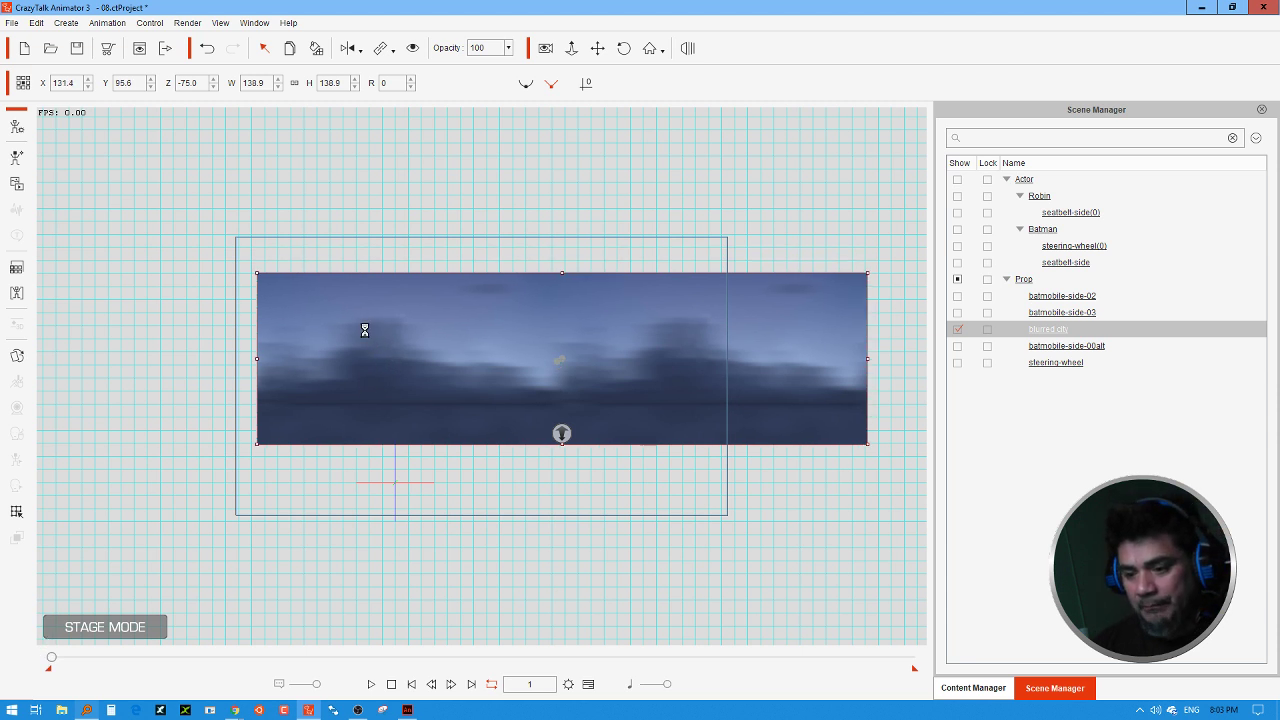
{"action": "key", "text": "ctrl+z"}
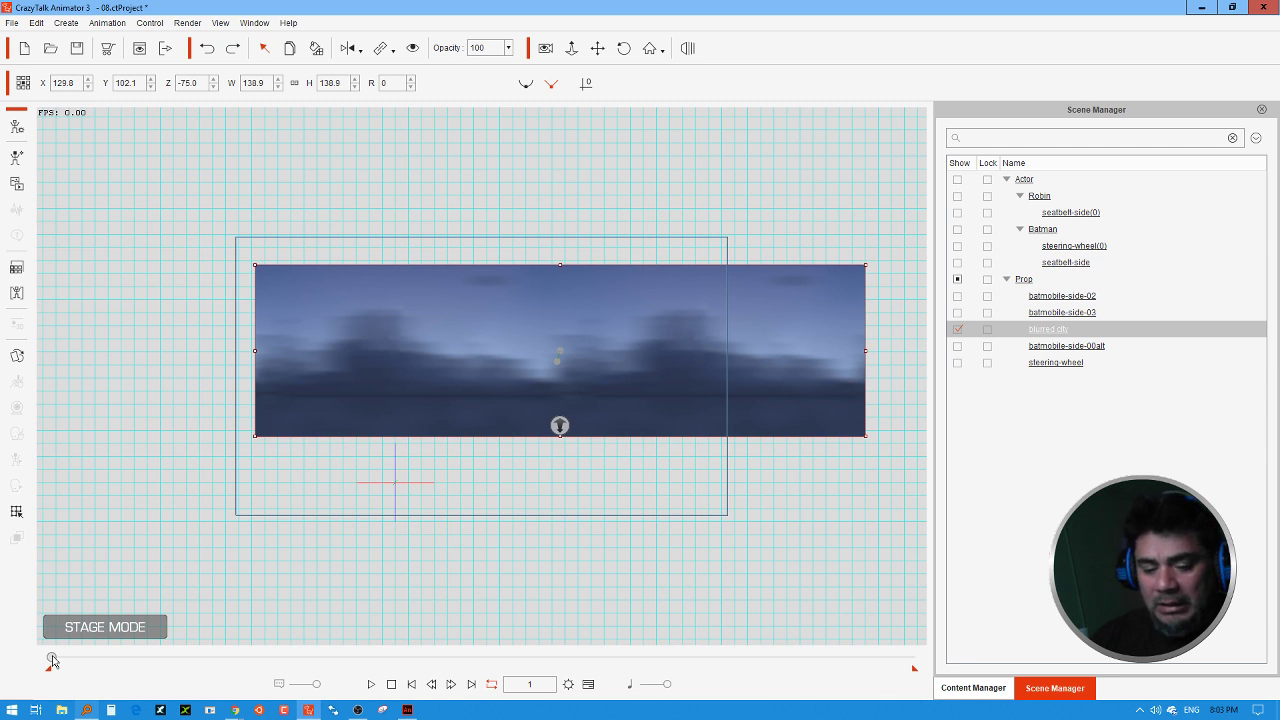
Step: Scrub through and play back the scrolling animation of the blurred city prop, then stop playback
{"action": "left_click_drag", "start_coordinate": [52, 658], "coordinate": [282, 659]}
{"action": "left_click", "coordinate": [371, 685]}
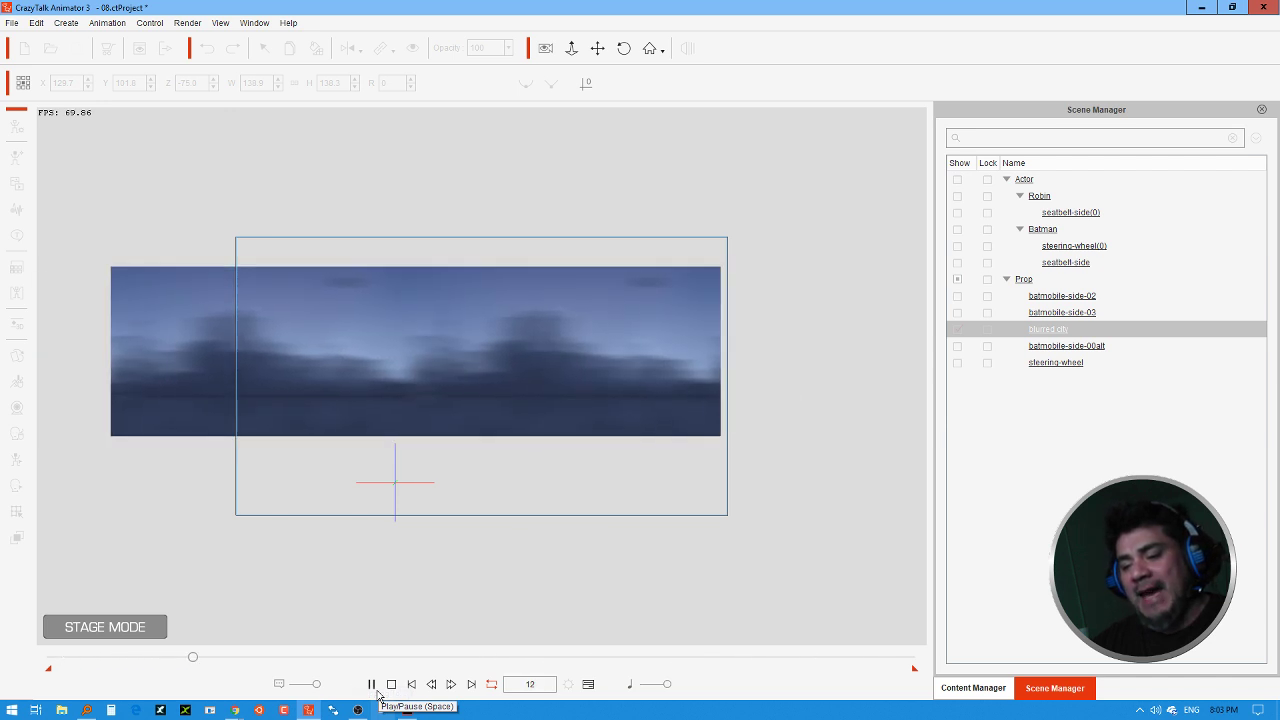
{"action": "left_click", "coordinate": [391, 685]}
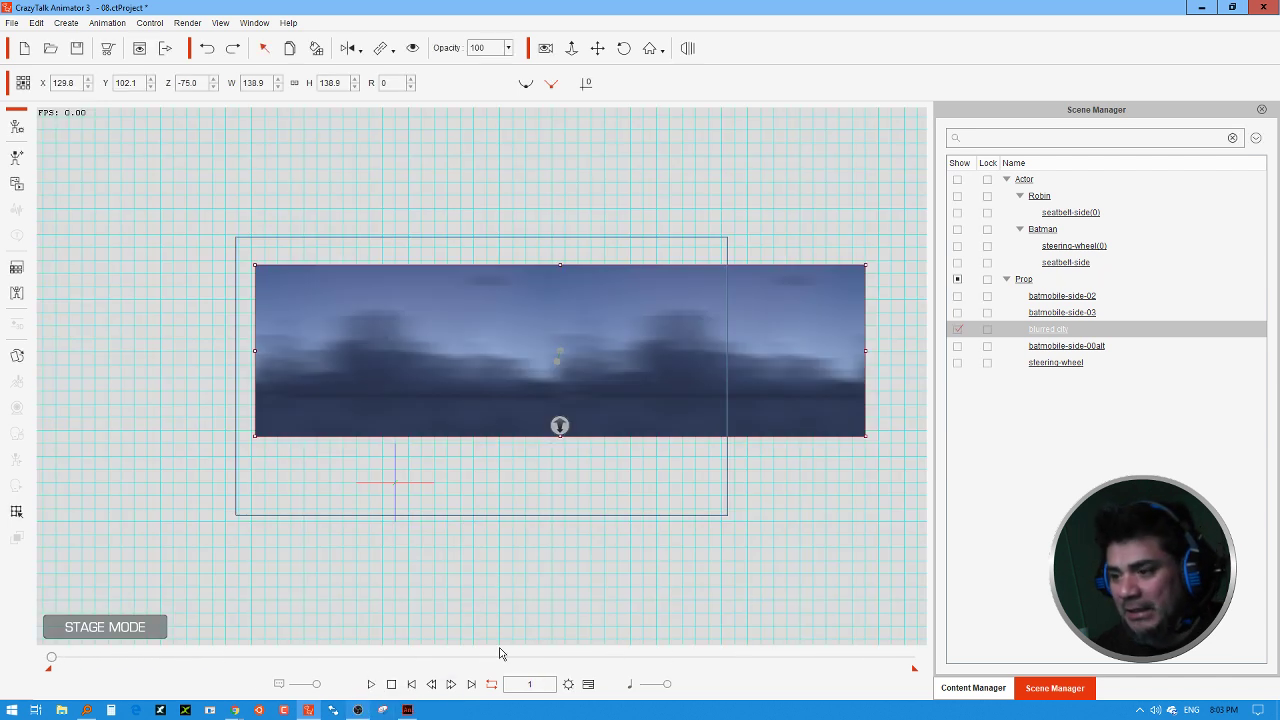
{"action": "left_click", "coordinate": [24, 48]}
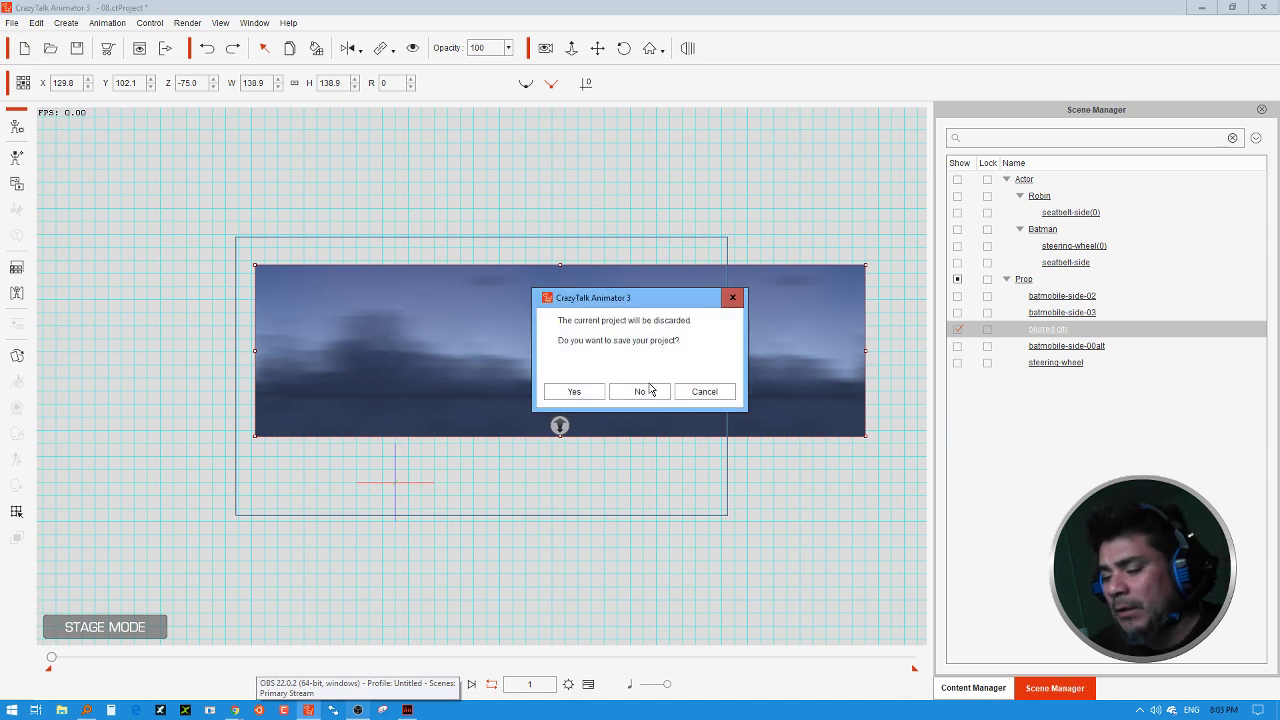
{"action": "left_click", "coordinate": [574, 391]}
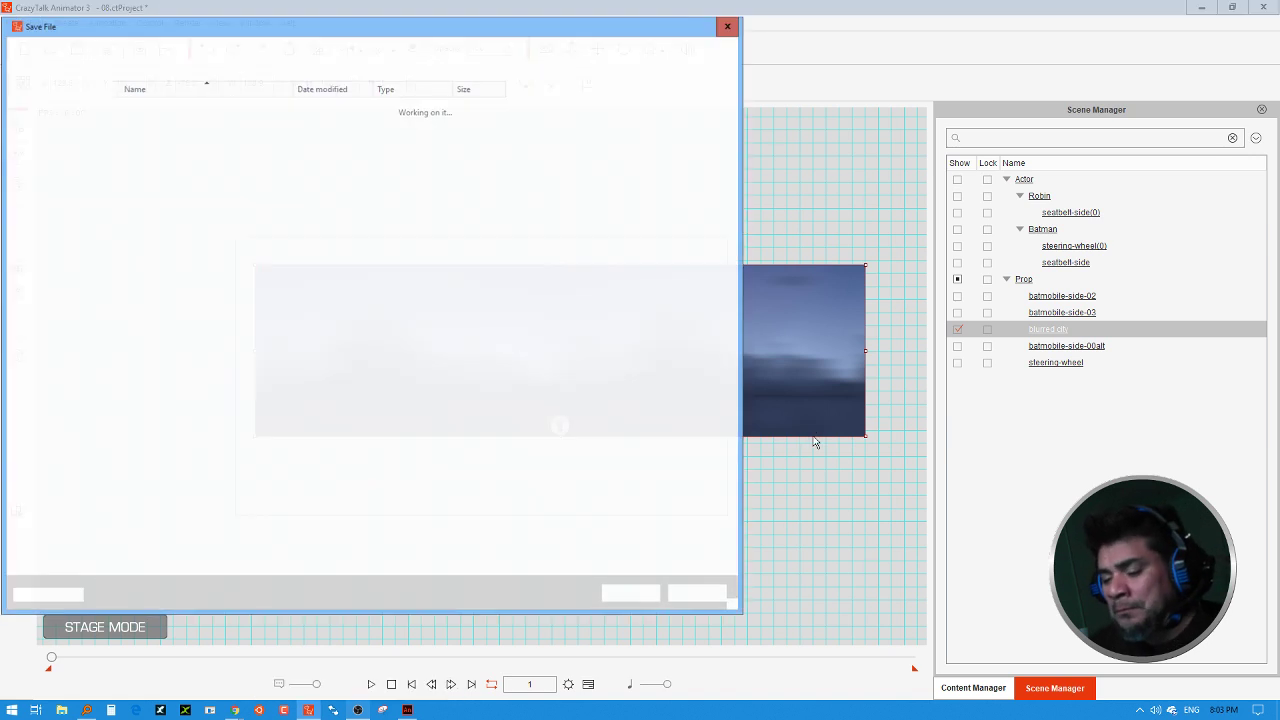
{"action": "left_click", "coordinate": [697, 596]}
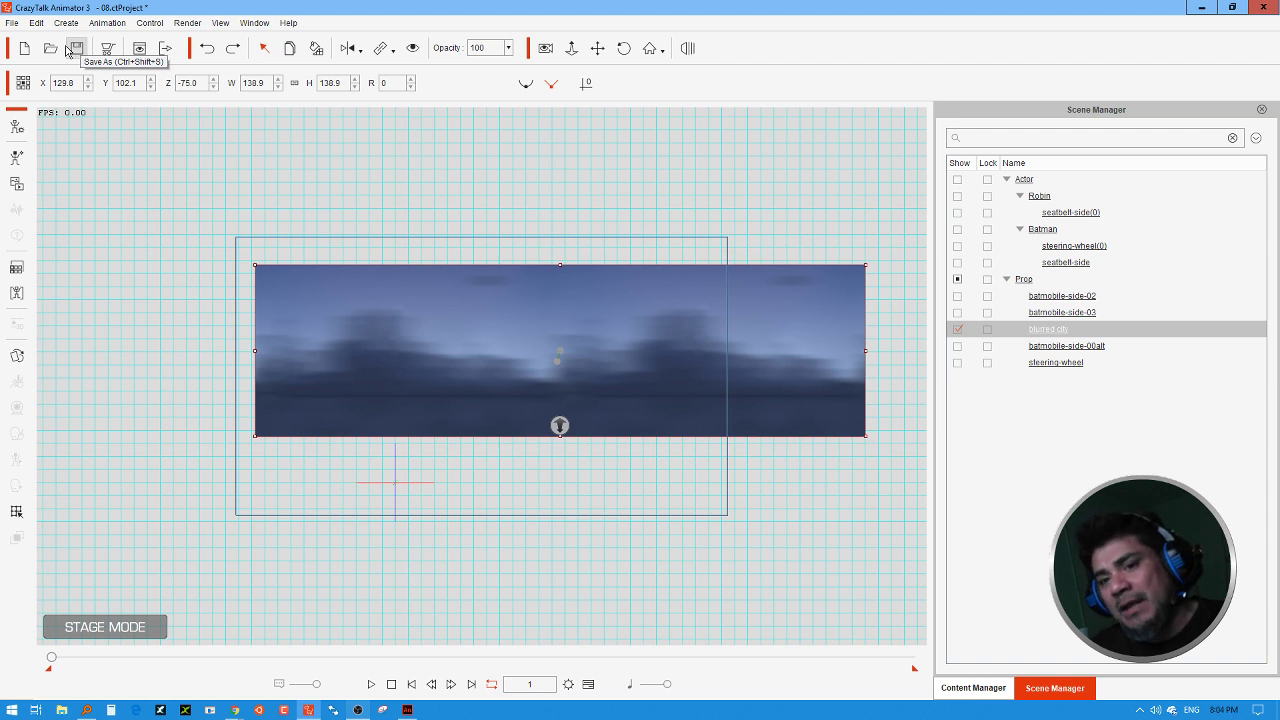
Step: Start a new blank project without saving the current one
{"action": "left_click", "coordinate": [22, 50]}
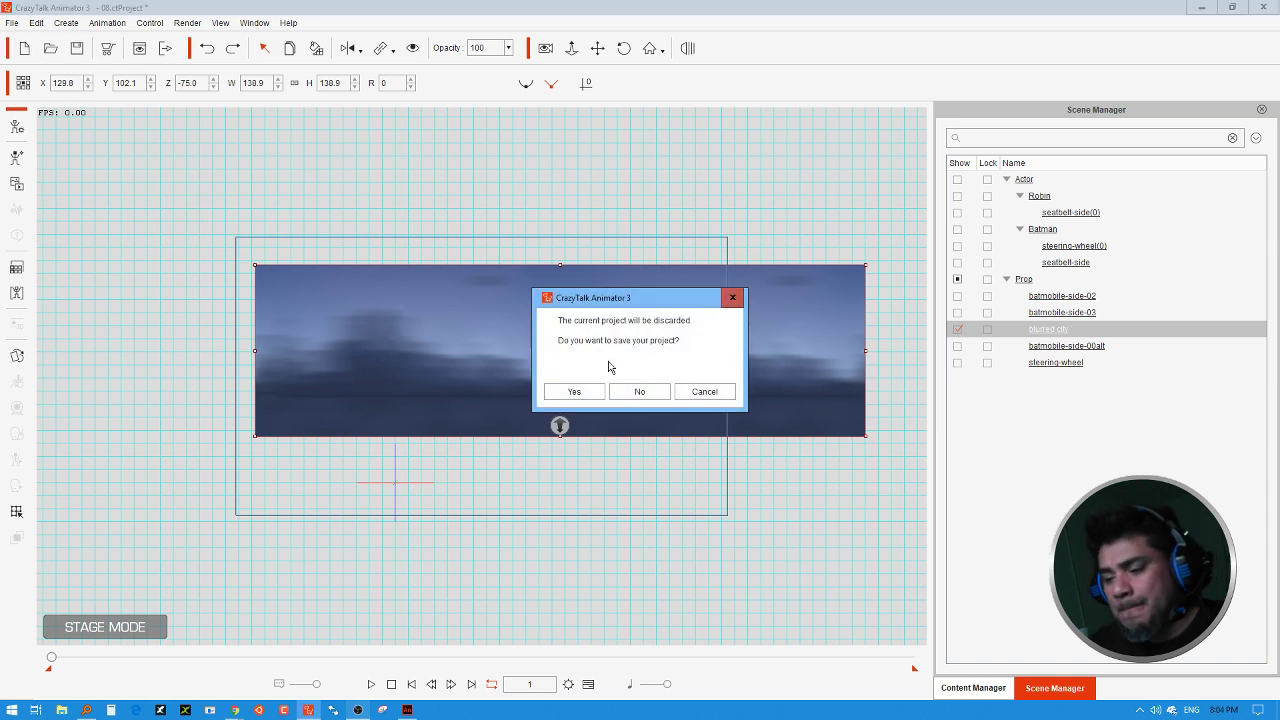
{"action": "left_click", "coordinate": [637, 392]}
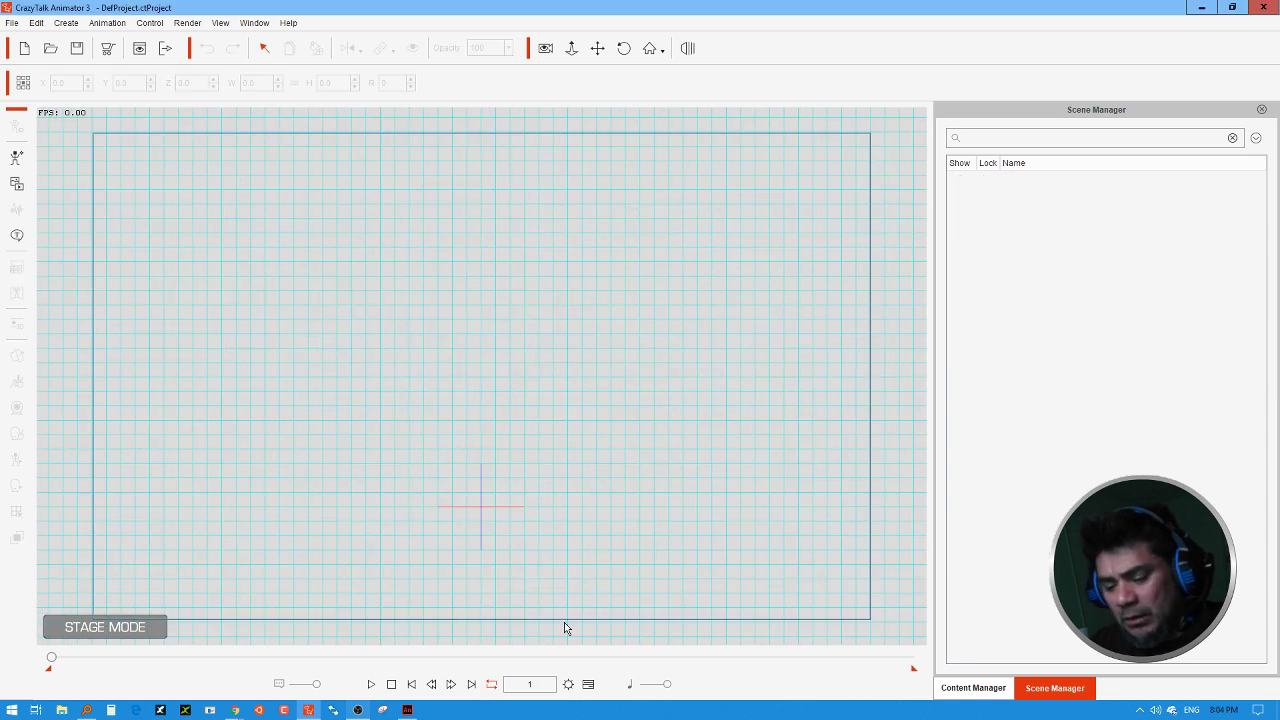
Step: Switch to Adobe Animate, draw a rectangle about 1153 by 595 px on the bg.fla stage, and delete its fill
{"action": "left_click", "coordinate": [407, 710]}
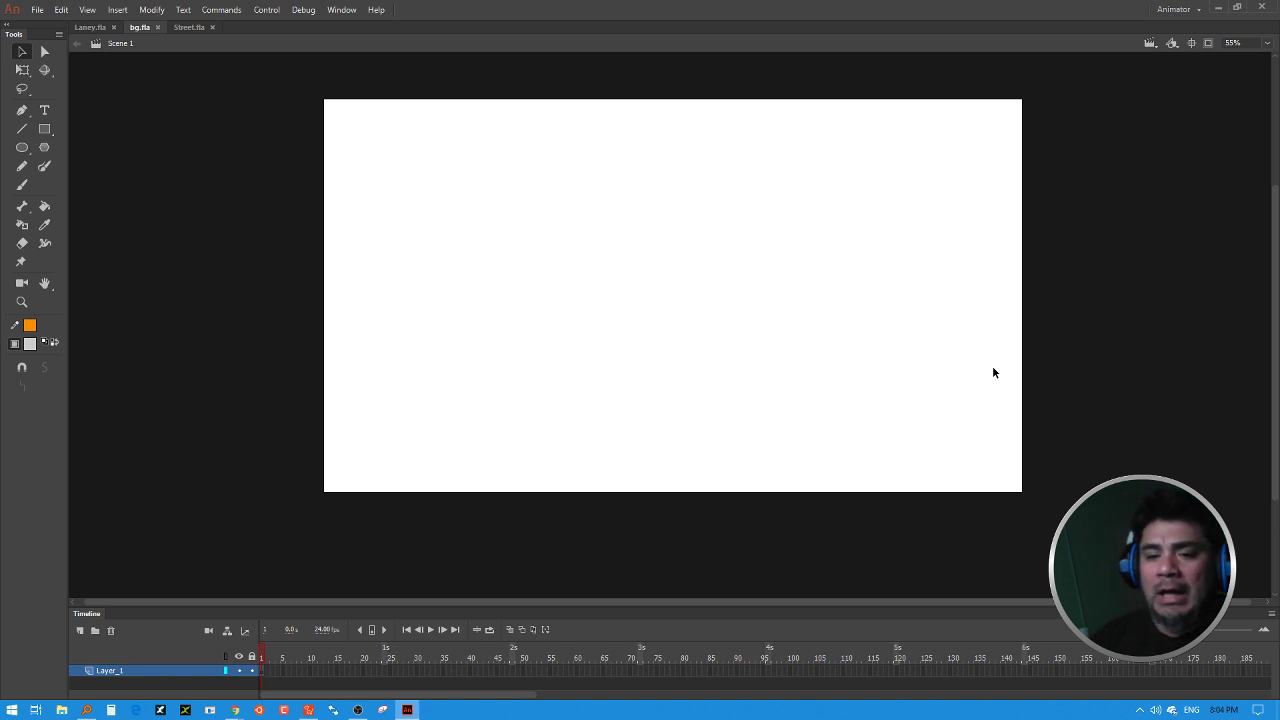
{"action": "left_click", "coordinate": [44, 129]}
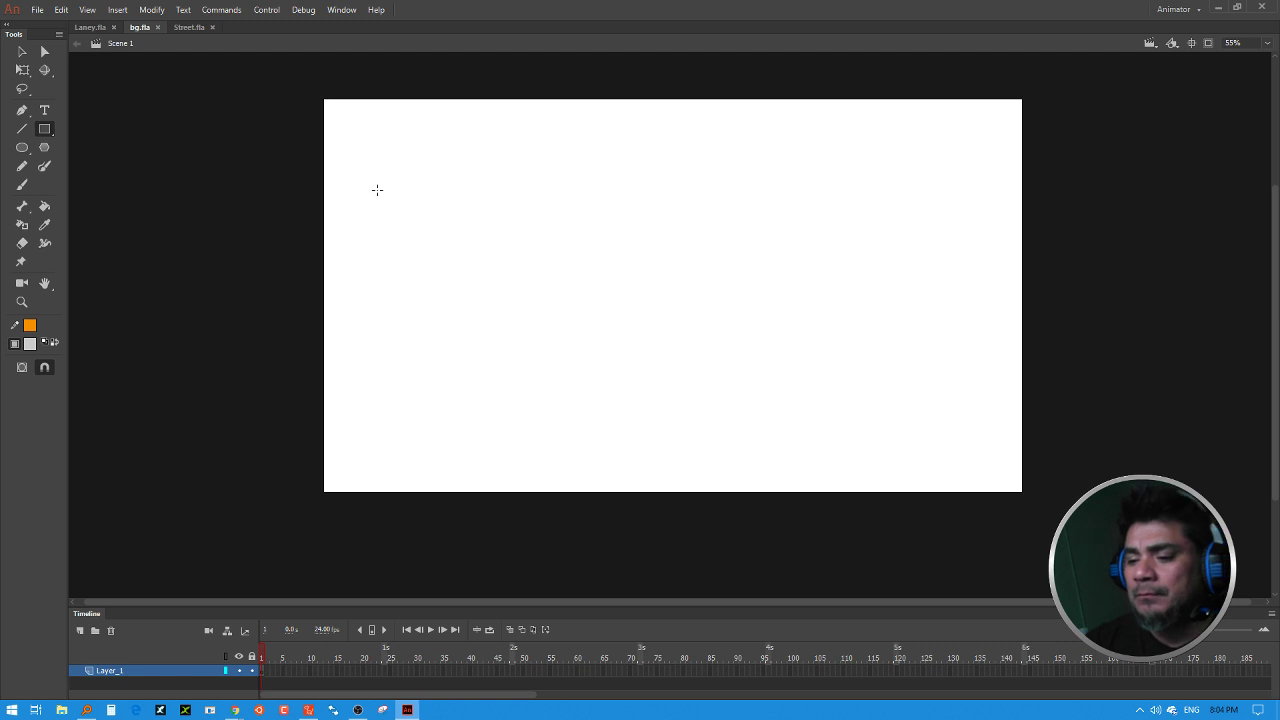
{"action": "mouse_move", "coordinate": [377, 190]}
{"action": "left_mouse_down"}
{"action": "mouse_move", "coordinate": [586, 349]}
{"action": "mouse_move", "coordinate": [799, 408]}
{"action": "left_mouse_up"}
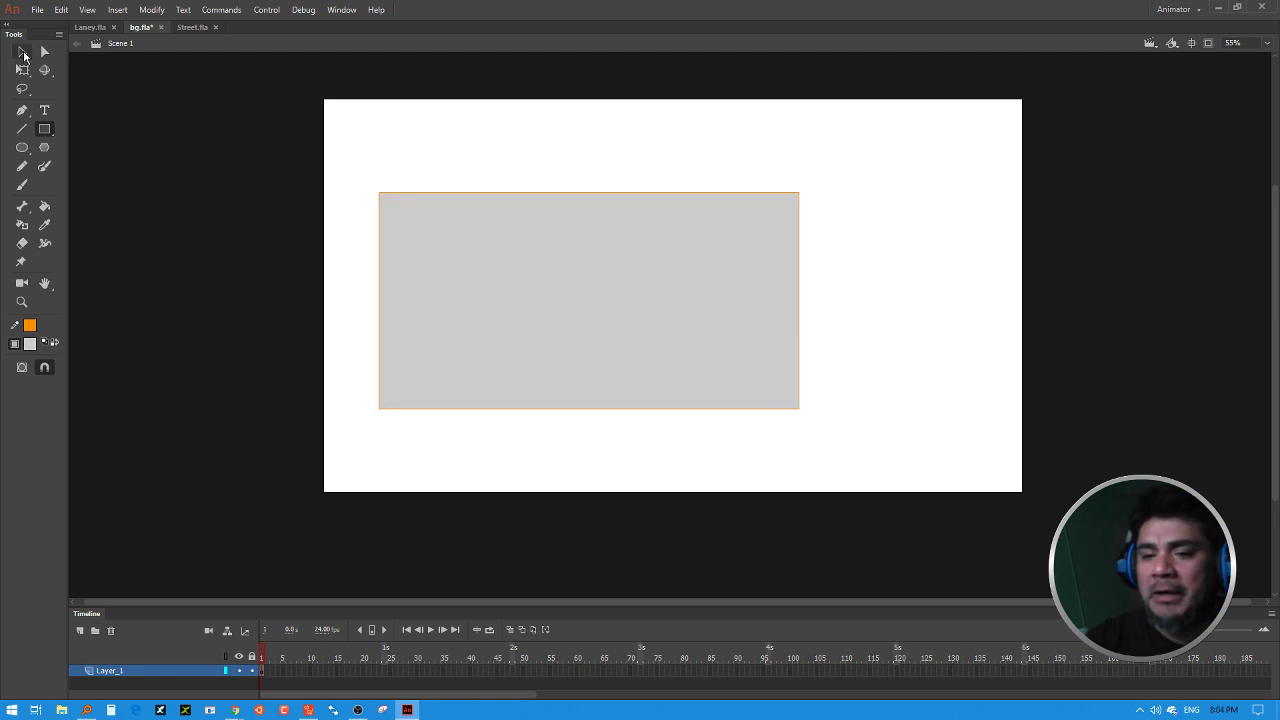
{"action": "left_click", "coordinate": [23, 54]}
{"action": "left_click", "coordinate": [549, 295]}
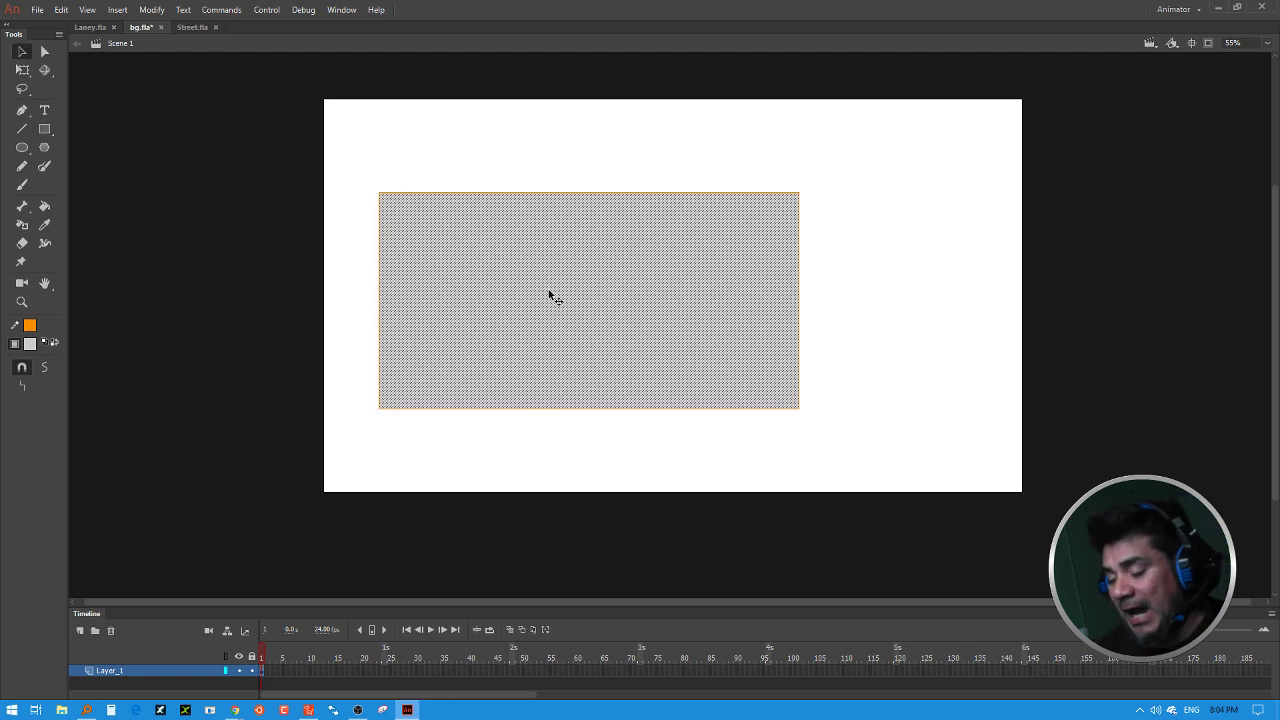
{"action": "key", "text": "Delete"}
Step: Select the whole rectangle outline and set its size to 1920 by 1080 px in its properties
{"action": "double_click", "coordinate": [700, 192]}
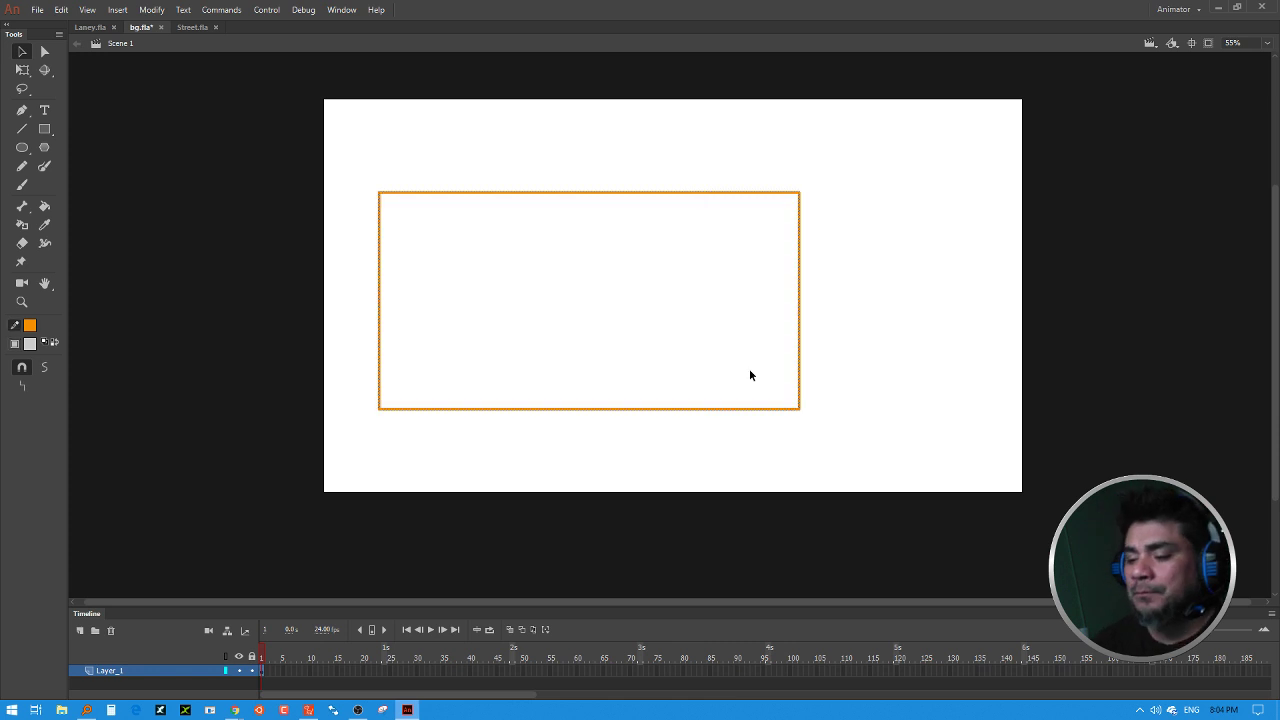
{"action": "left_click", "coordinate": [342, 10]}
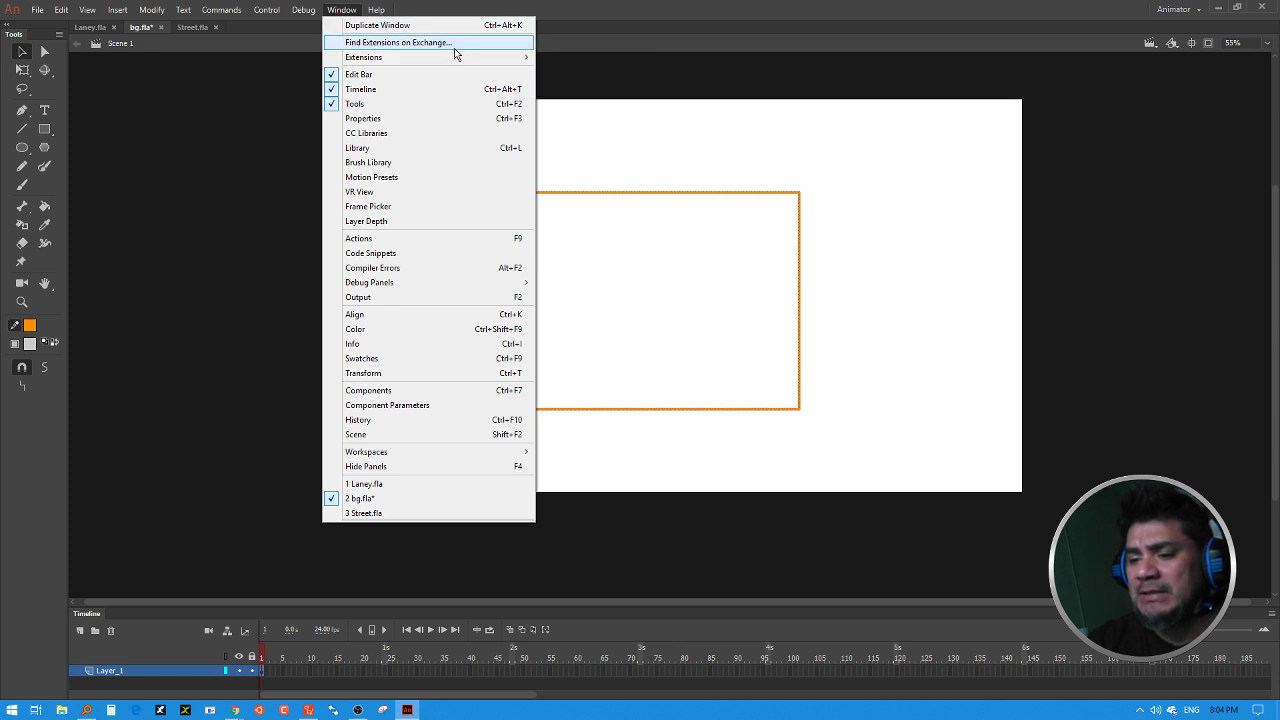
{"action": "left_click", "coordinate": [442, 118]}
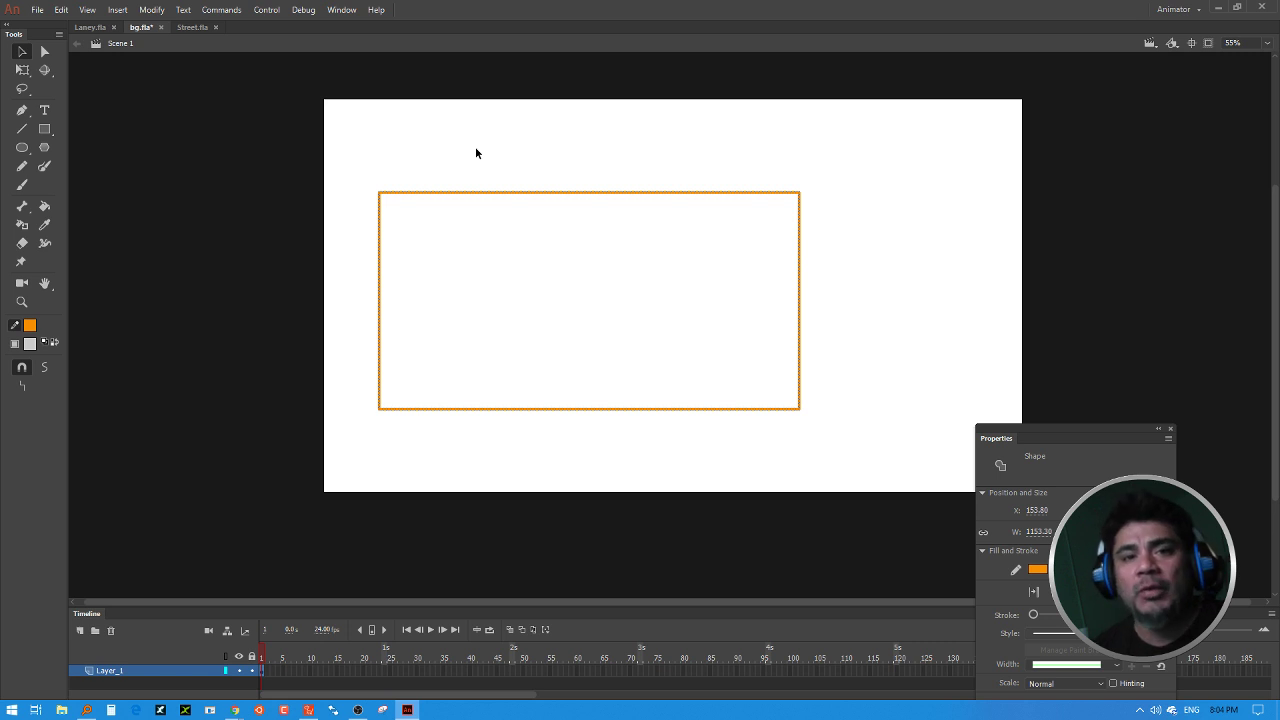
{"action": "left_click_drag", "start_coordinate": [1009, 438], "coordinate": [960, 174]}
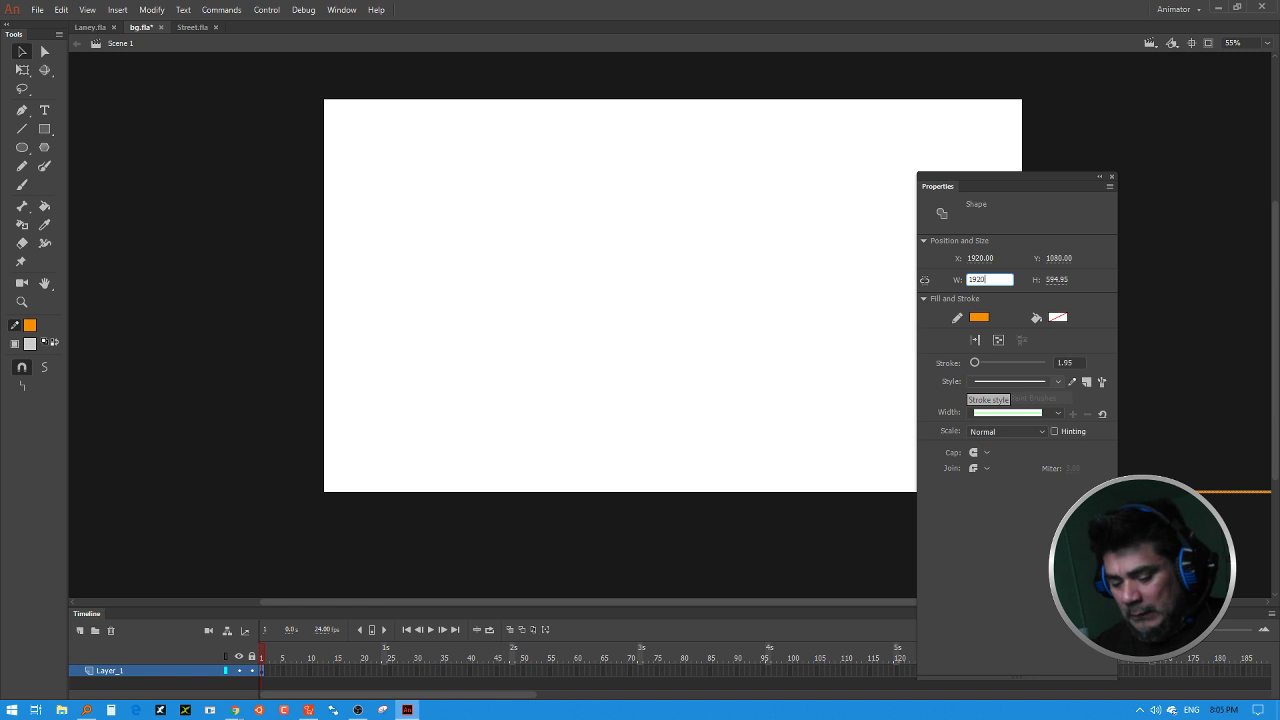
{"action": "key", "text": "Tab"}
{"action": "type", "text": "10"}
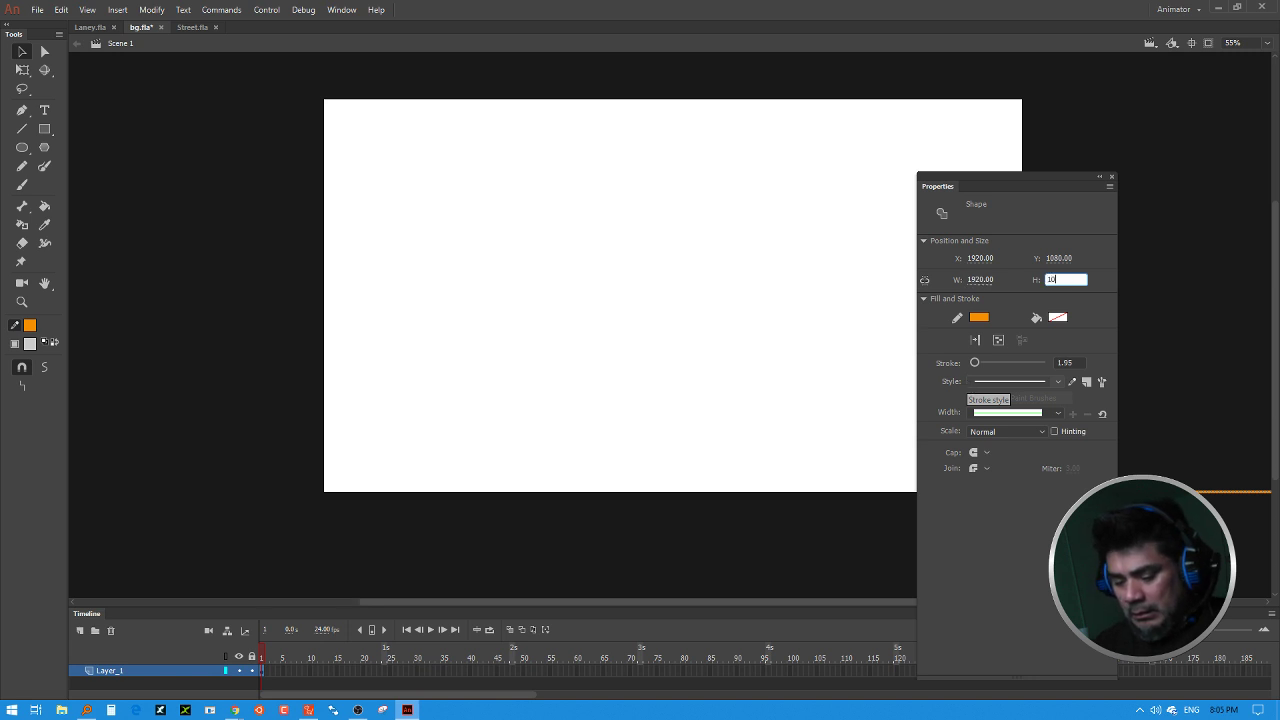
{"action": "type", "text": "80"}
{"action": "key", "text": "Return"}
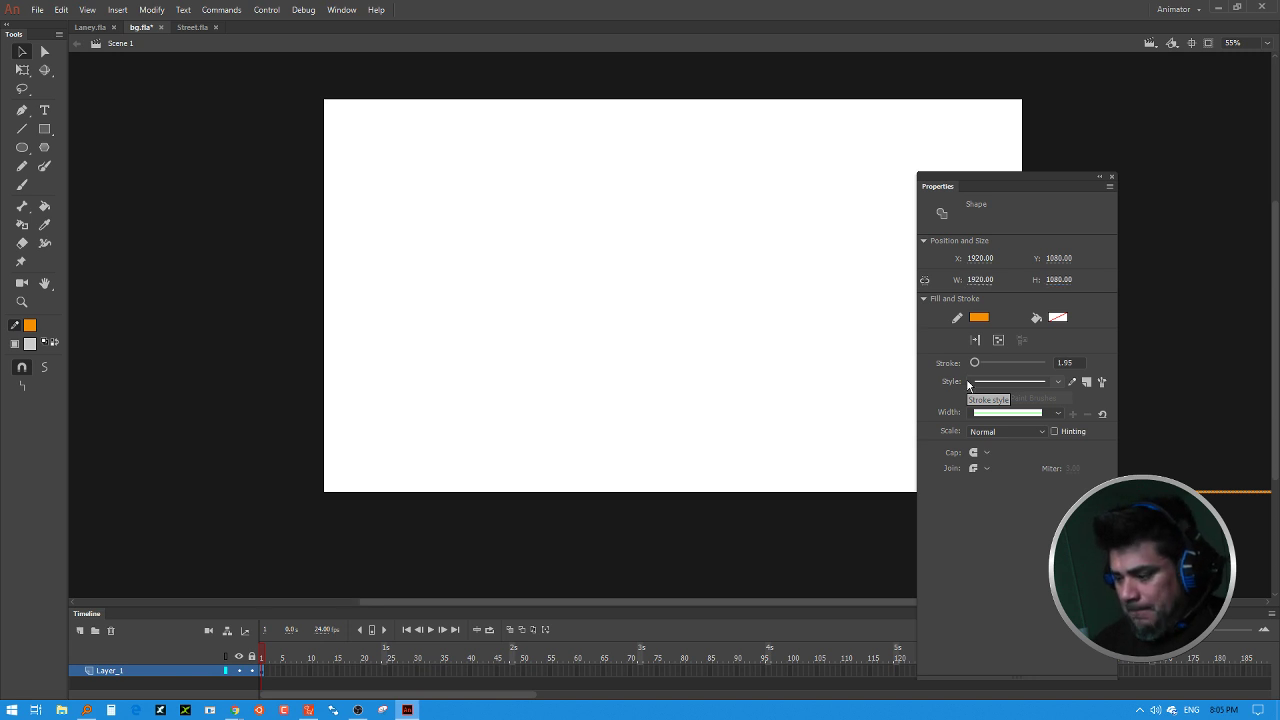
Step: Bring the rectangle outline back over the stage and set its position to X 0, Y 0
{"action": "left_click_drag", "start_coordinate": [1179, 491], "coordinate": [504, 147]}
{"action": "left_click", "coordinate": [981, 261]}
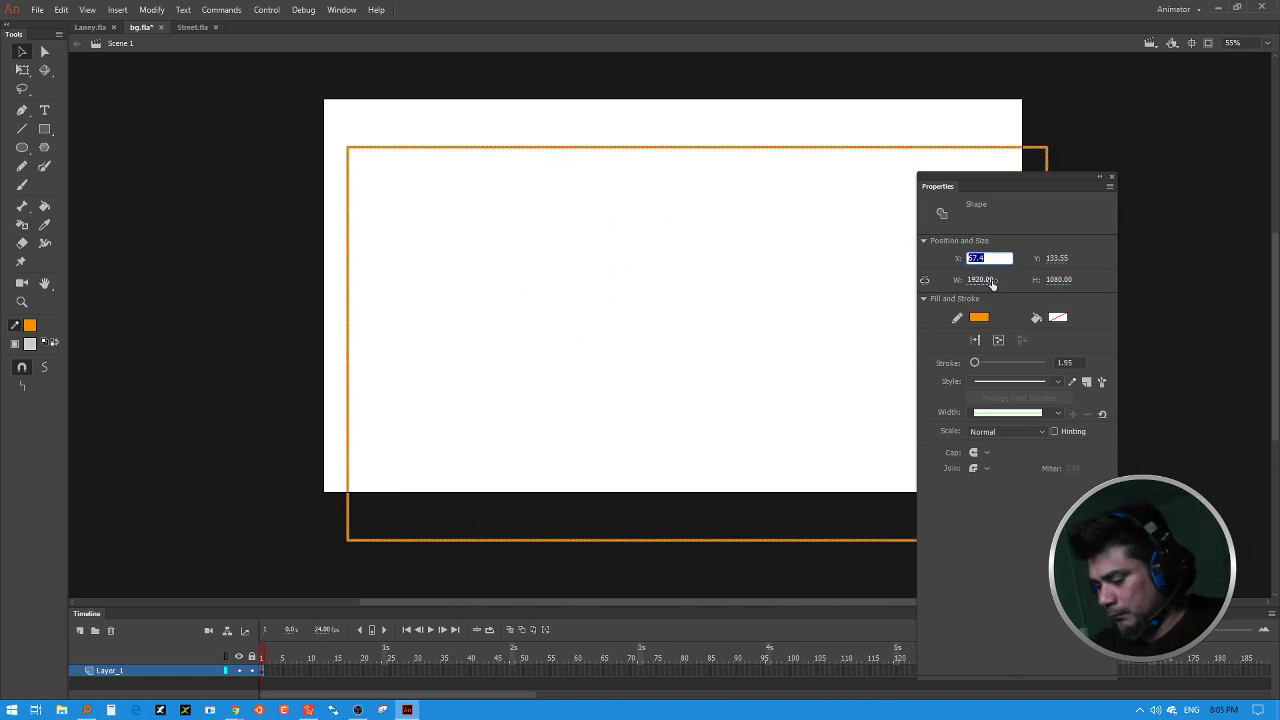
{"action": "type", "text": "0"}
{"action": "left_click", "coordinate": [1062, 262]}
{"action": "type", "text": "0"}
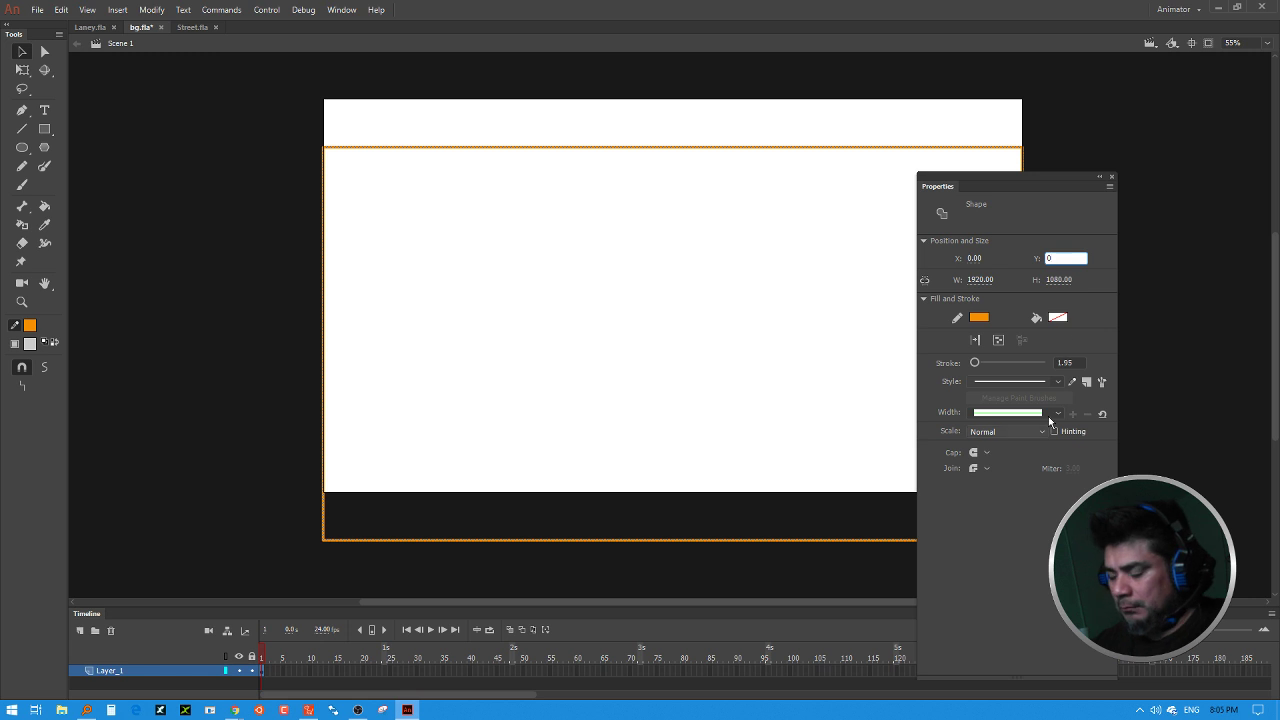
{"action": "left_click", "coordinate": [1154, 271]}
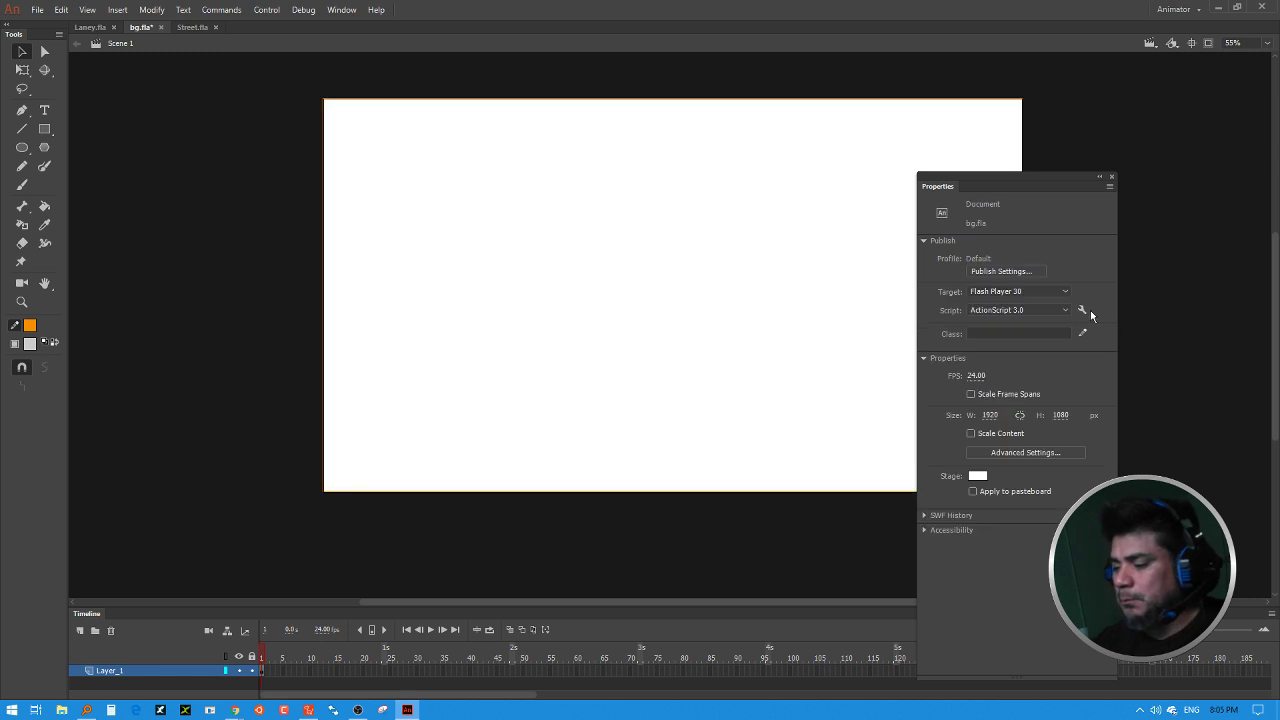
Step: Select all four edges of the stage-sized rectangle outline and group them
{"action": "left_click", "coordinate": [700, 491]}
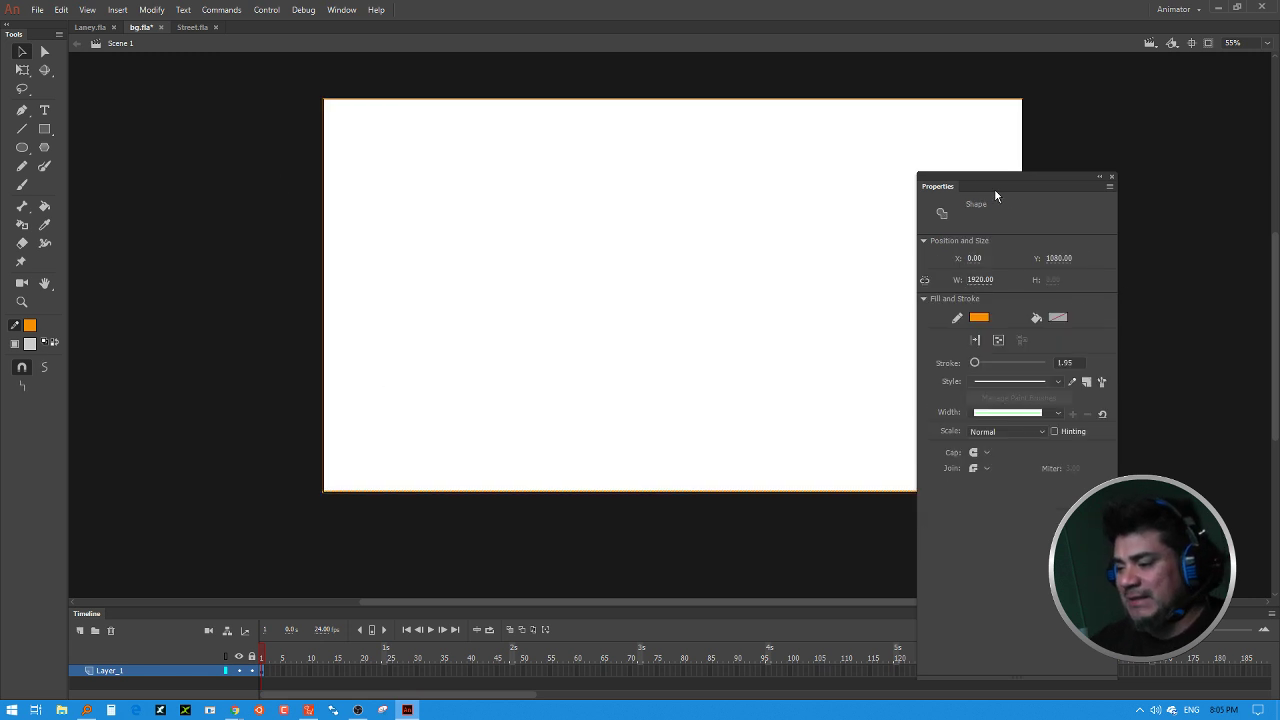
{"action": "left_click_drag", "start_coordinate": [994, 188], "coordinate": [1156, 187]}
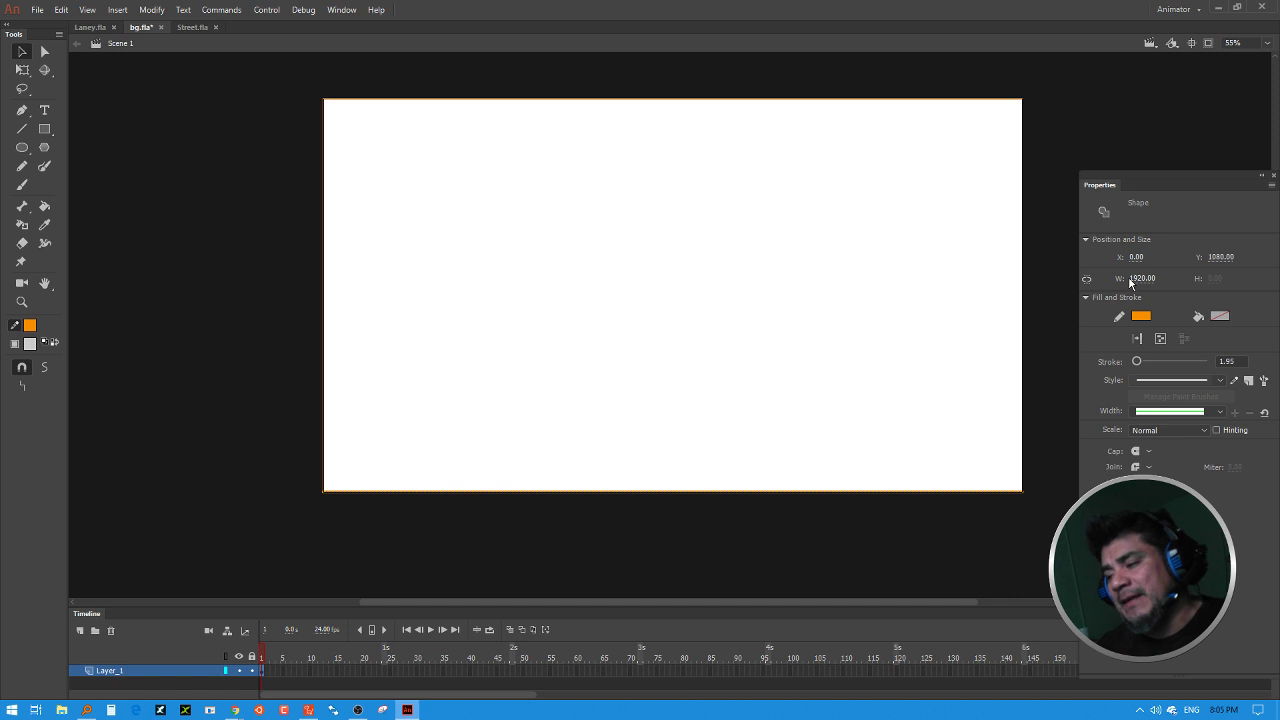
{"action": "left_click", "coordinate": [887, 493]}
{"action": "left_click", "coordinate": [889, 492]}
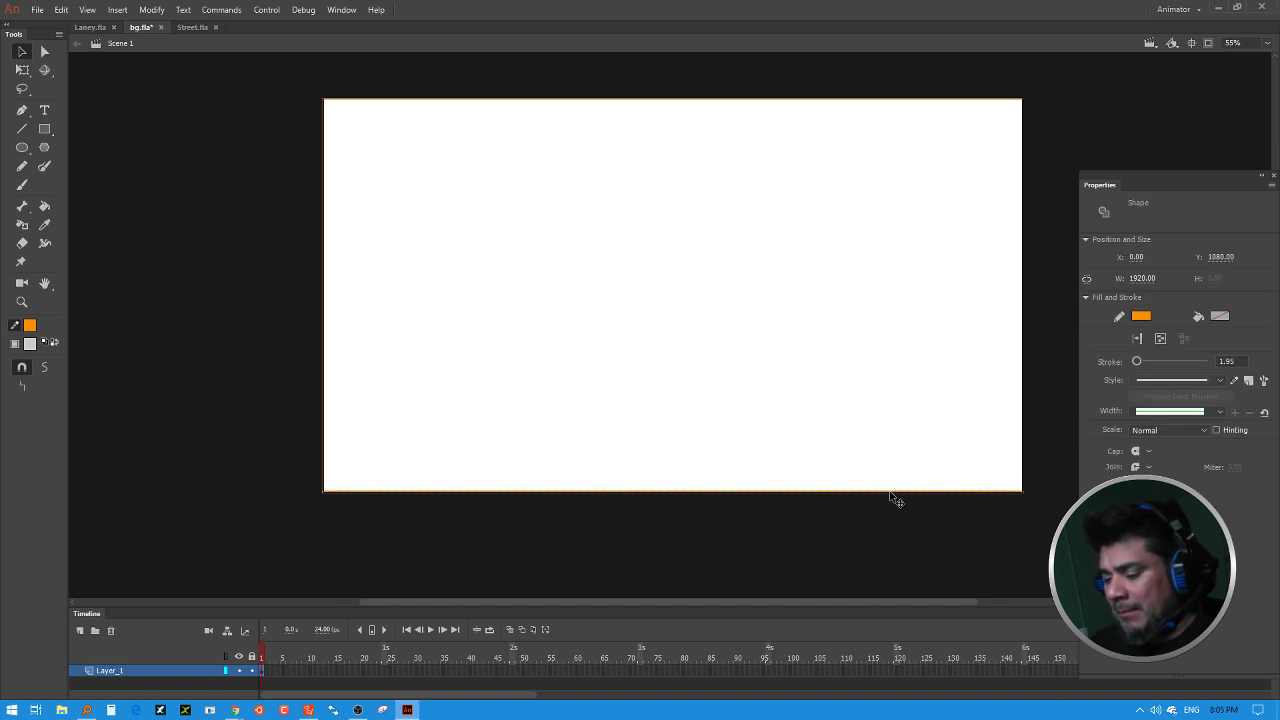
{"action": "double_click", "coordinate": [721, 492]}
{"action": "key", "text": "ctrl+g"}
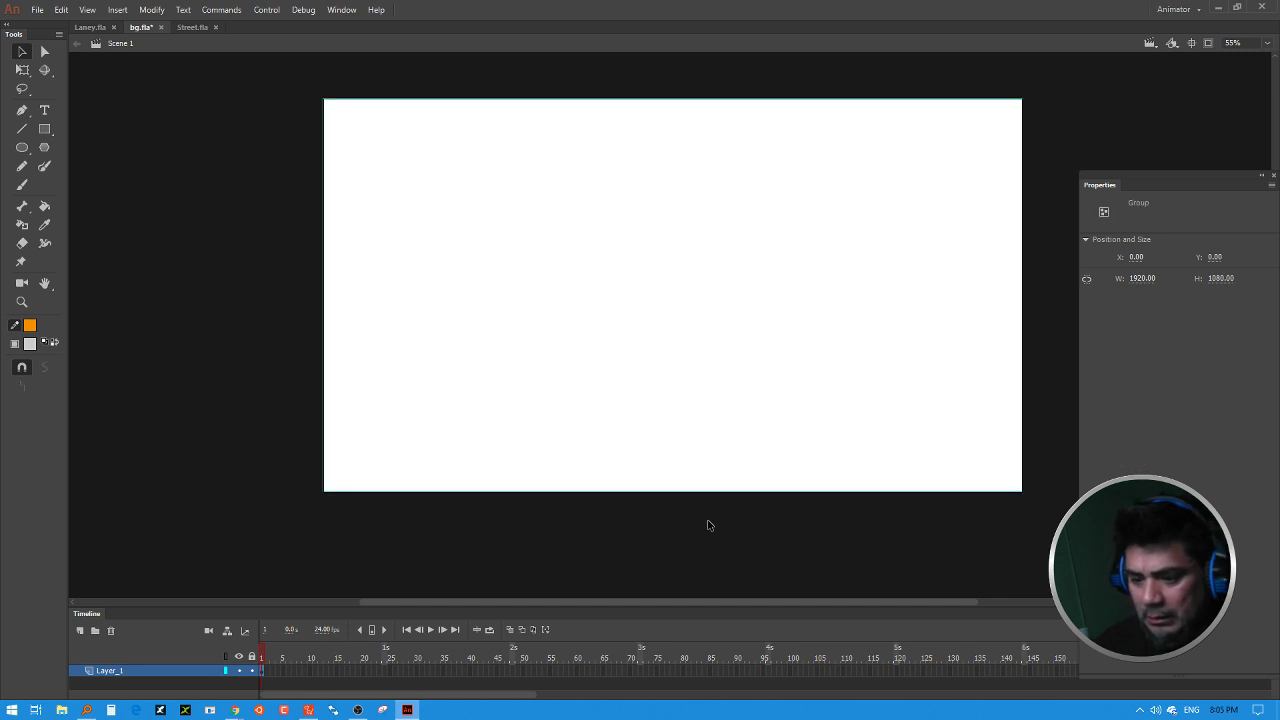
Step: Duplicate the grouped frame outline and nudge the copy just beyond the stage's right edge, to about X 1922, Y 0
{"action": "key", "text": "Right"}
{"action": "key", "text": "Right"}
{"action": "key", "text": "Right"}
{"action": "key", "text": "Right"}
{"action": "key", "text": "Right"}
{"action": "key", "text": "Right"}
{"action": "key", "text": "Right"}
{"action": "key", "text": "Right"}
{"action": "key", "text": "Right"}
{"action": "key", "text": "Right"}
{"action": "key", "text": "Right"}
{"action": "key", "text": "Right"}
{"action": "key", "text": "Right"}
{"action": "key", "text": "Right"}
{"action": "key", "text": "Right"}
{"action": "key", "text": "Right"}
{"action": "key", "text": "Right"}
{"action": "key", "text": "Right"}
{"action": "key", "text": "Right"}
{"action": "key", "text": "Right"}
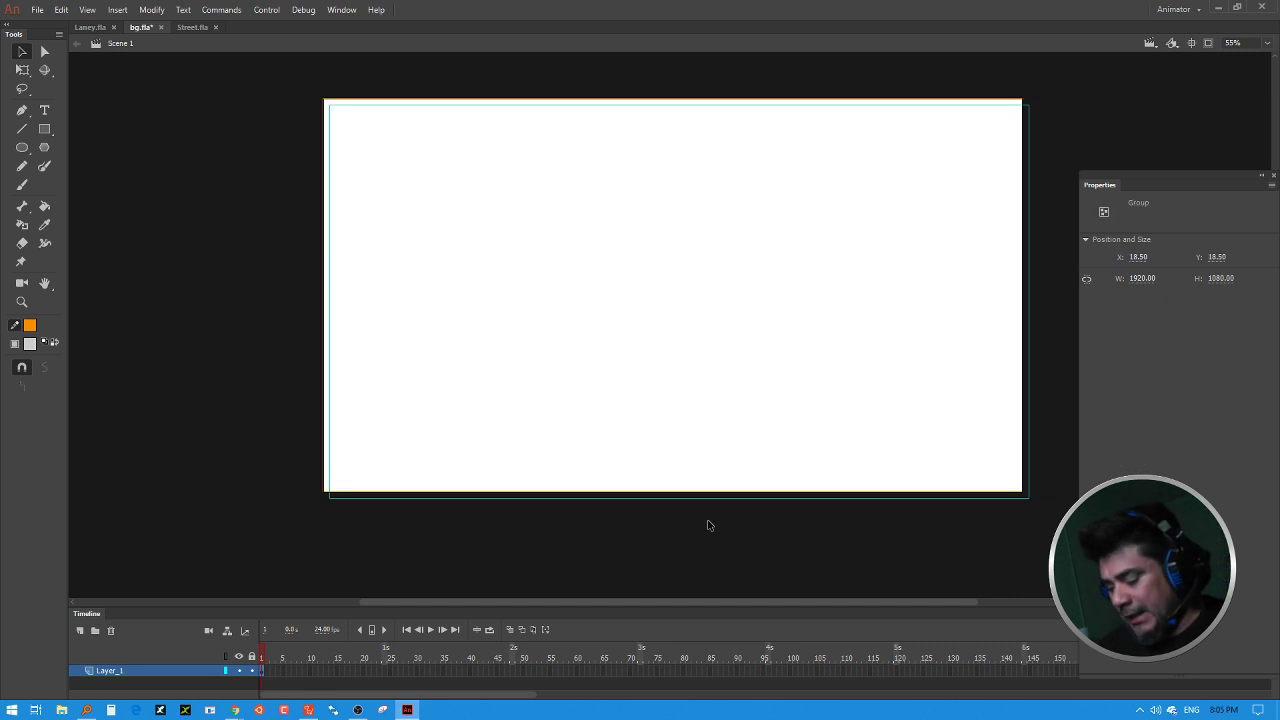
{"action": "key", "text": "shift+Right"}
{"action": "key", "text": "shift+Right"}
{"action": "key", "text": "shift+Right"}
{"action": "key", "text": "shift+Right"}
{"action": "key", "text": "shift+Right"}
{"action": "key", "text": "shift+Right"}
{"action": "key", "text": "shift+Right"}
{"action": "key", "text": "shift+Right"}
{"action": "key", "text": "shift+Right"}
{"action": "key", "text": "shift+Right"}
{"action": "key", "text": "shift+Right"}
{"action": "key", "text": "shift+Right"}
{"action": "key", "text": "shift+Right"}
{"action": "key", "text": "shift+Right"}
{"action": "key", "text": "shift+Right"}
{"action": "key", "text": "shift+Right"}
{"action": "key", "text": "shift+Right"}
{"action": "key", "text": "shift+Right"}
{"action": "key", "text": "shift+Right"}
{"action": "key", "text": "shift+Right"}
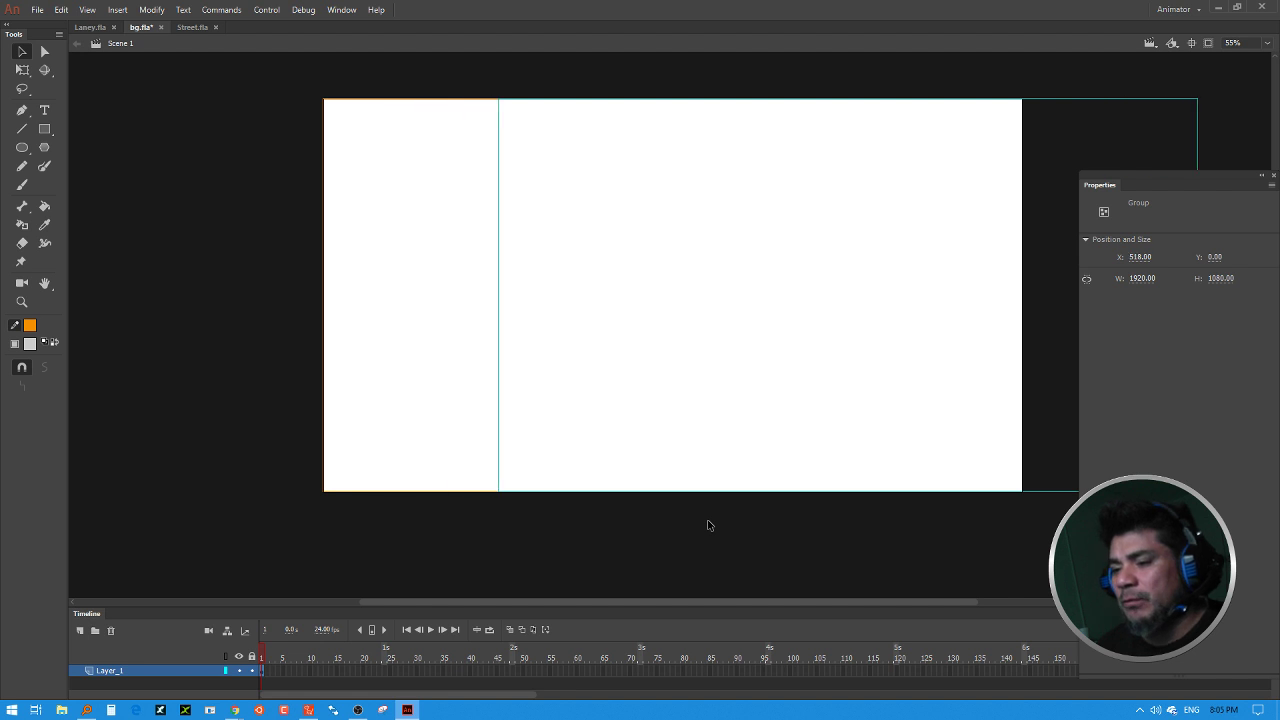
{"action": "key", "text": "ctrl+minus"}
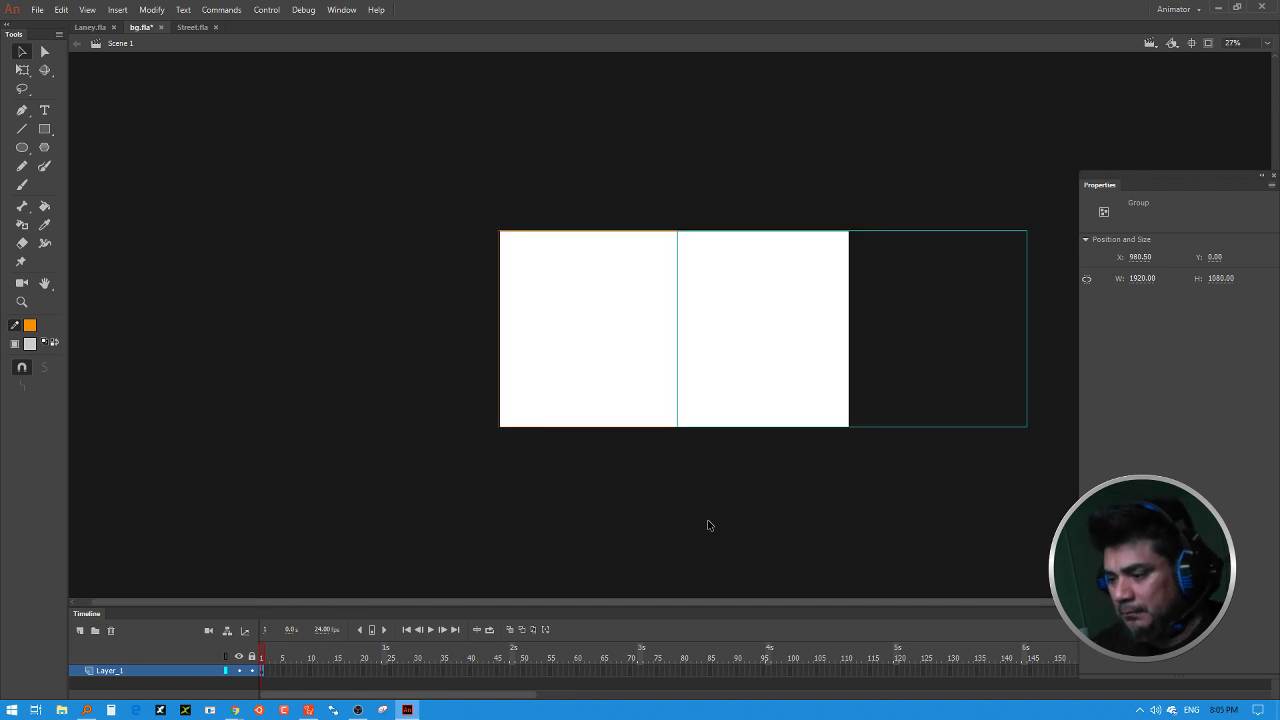
{"action": "key", "text": "shift+Right"}
{"action": "key", "text": "shift+Right"}
{"action": "key", "text": "shift+Right"}
{"action": "key", "text": "shift+Right"}
{"action": "key", "text": "shift+Right"}
{"action": "key", "text": "shift+Right"}
{"action": "key", "text": "shift+Right"}
{"action": "key", "text": "shift+Right"}
{"action": "key", "text": "shift+Right"}
{"action": "key", "text": "shift+Right"}
{"action": "key", "text": "shift+Right"}
{"action": "key", "text": "shift+Right"}
{"action": "key", "text": "shift+Right"}
{"action": "key", "text": "shift+Right"}
{"action": "key", "text": "shift+Right"}
{"action": "key", "text": "shift+Right"}
{"action": "key", "text": "shift+Right"}
{"action": "key", "text": "shift+Right"}
{"action": "key", "text": "shift+Right"}
{"action": "key", "text": "shift+Right"}
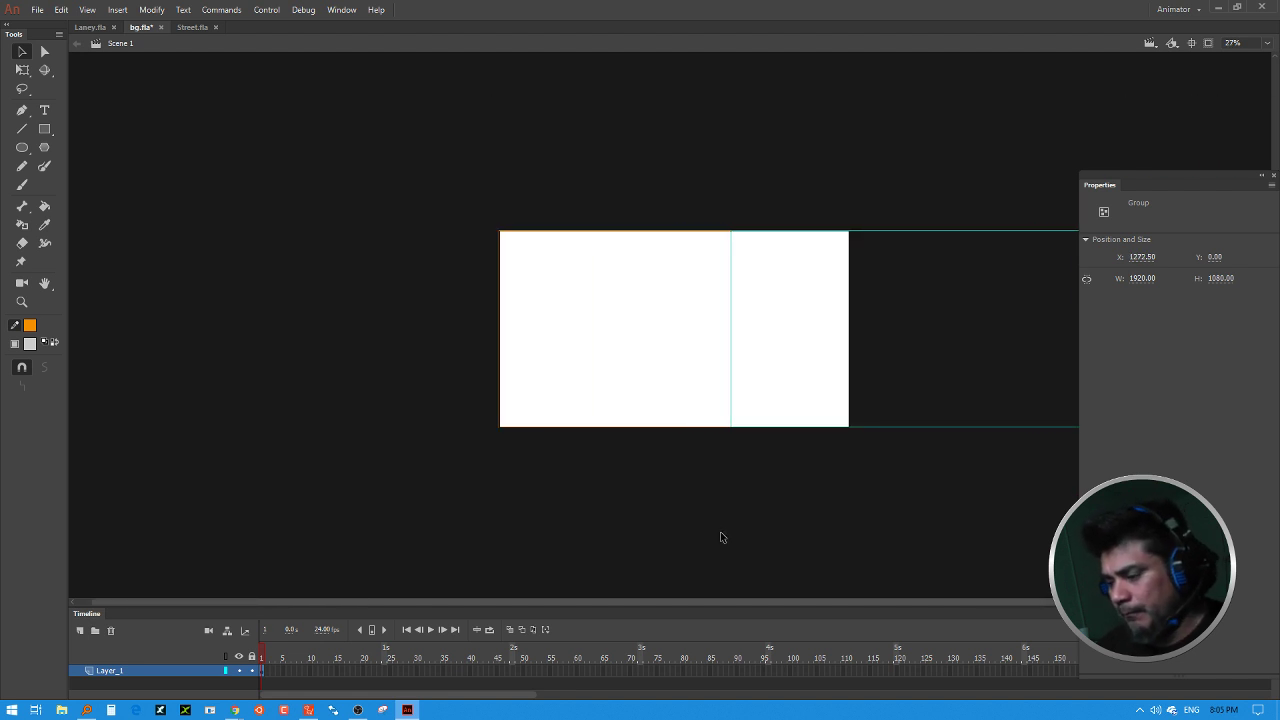
{"action": "key", "text": "shift+Right"}
{"action": "key", "text": "shift+Right"}
{"action": "key", "text": "shift+Right"}
{"action": "key", "text": "shift+Right"}
{"action": "key", "text": "shift+Right"}
{"action": "key", "text": "shift+Right"}
{"action": "key", "text": "shift+Right"}
{"action": "key", "text": "shift+Right"}
{"action": "key", "text": "shift+Right"}
{"action": "key", "text": "shift+Right"}
{"action": "key", "text": "shift+Right"}
{"action": "key", "text": "shift+Right"}
{"action": "key", "text": "shift+Right"}
{"action": "key", "text": "shift+Right"}
{"action": "key", "text": "shift+Right"}
{"action": "key", "text": "shift+Right"}
{"action": "key", "text": "shift+Right"}
{"action": "key", "text": "shift+Right"}
{"action": "key", "text": "shift+Right"}
{"action": "key", "text": "shift+Right"}
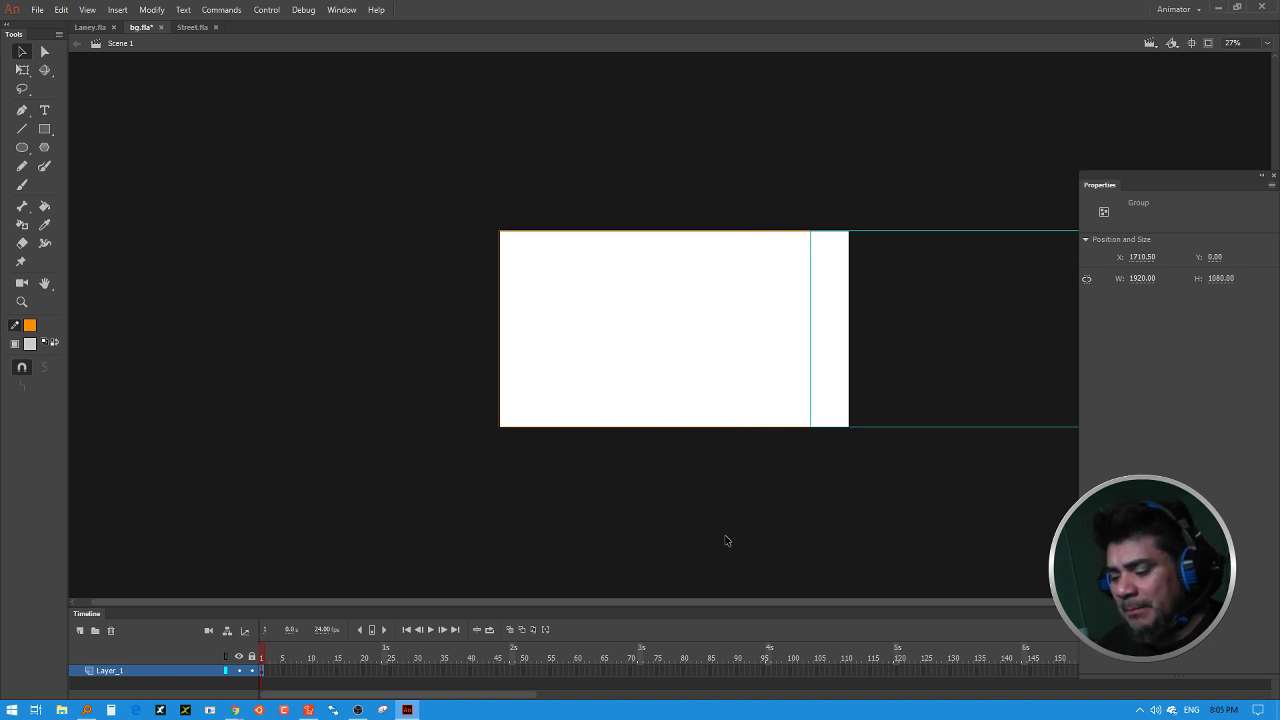
{"action": "left_click_drag", "start_coordinate": [640, 600], "coordinate": [690, 601]}
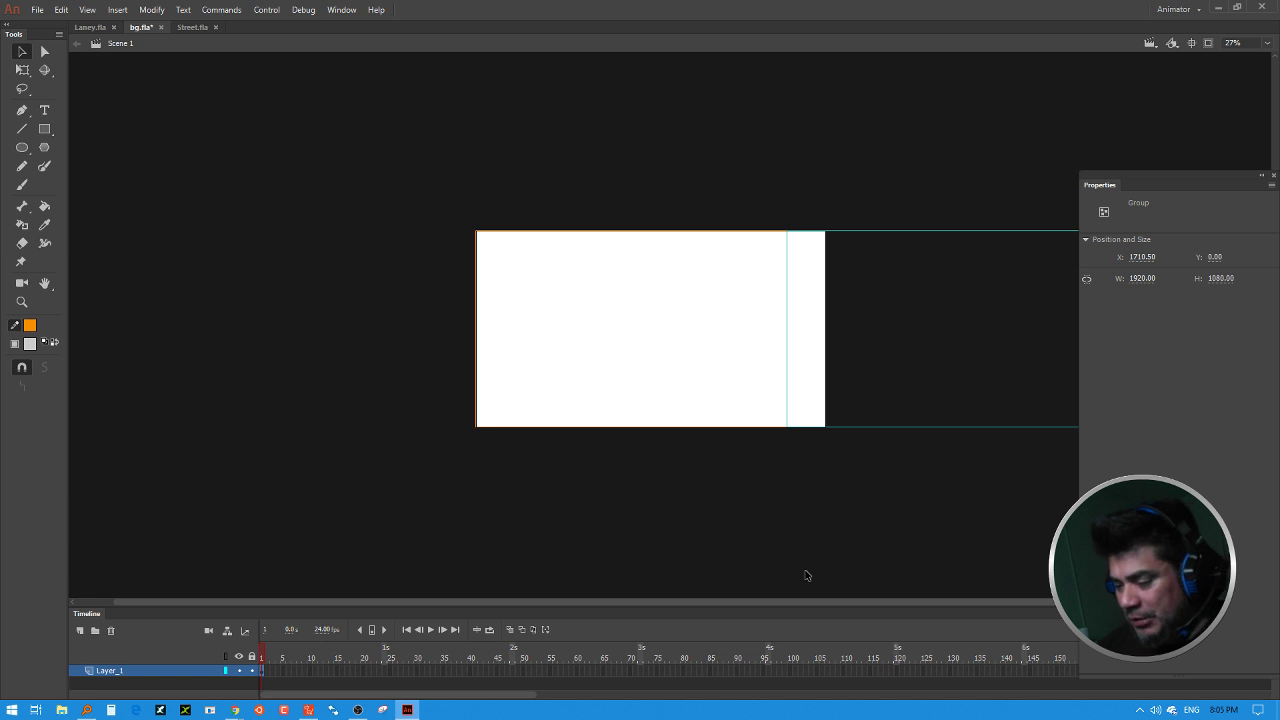
{"action": "key", "text": "shift+Right"}
{"action": "key", "text": "shift+Right"}
{"action": "key", "text": "shift+Right"}
{"action": "key", "text": "shift+Right"}
{"action": "key", "text": "shift+Right"}
{"action": "key", "text": "shift+Right"}
{"action": "key", "text": "shift+Right"}
{"action": "key", "text": "shift+Right"}
{"action": "key", "text": "shift+Right"}
{"action": "key", "text": "shift+Right"}
{"action": "key", "text": "shift+Right"}
{"action": "key", "text": "shift+Right"}
{"action": "key", "text": "shift+Right"}
{"action": "key", "text": "shift+Right"}
{"action": "key", "text": "shift+Right"}
{"action": "key", "text": "shift+Right"}
{"action": "key", "text": "shift+Right"}
{"action": "key", "text": "shift+Right"}
{"action": "key", "text": "shift+Right"}
{"action": "key", "text": "shift+Right"}
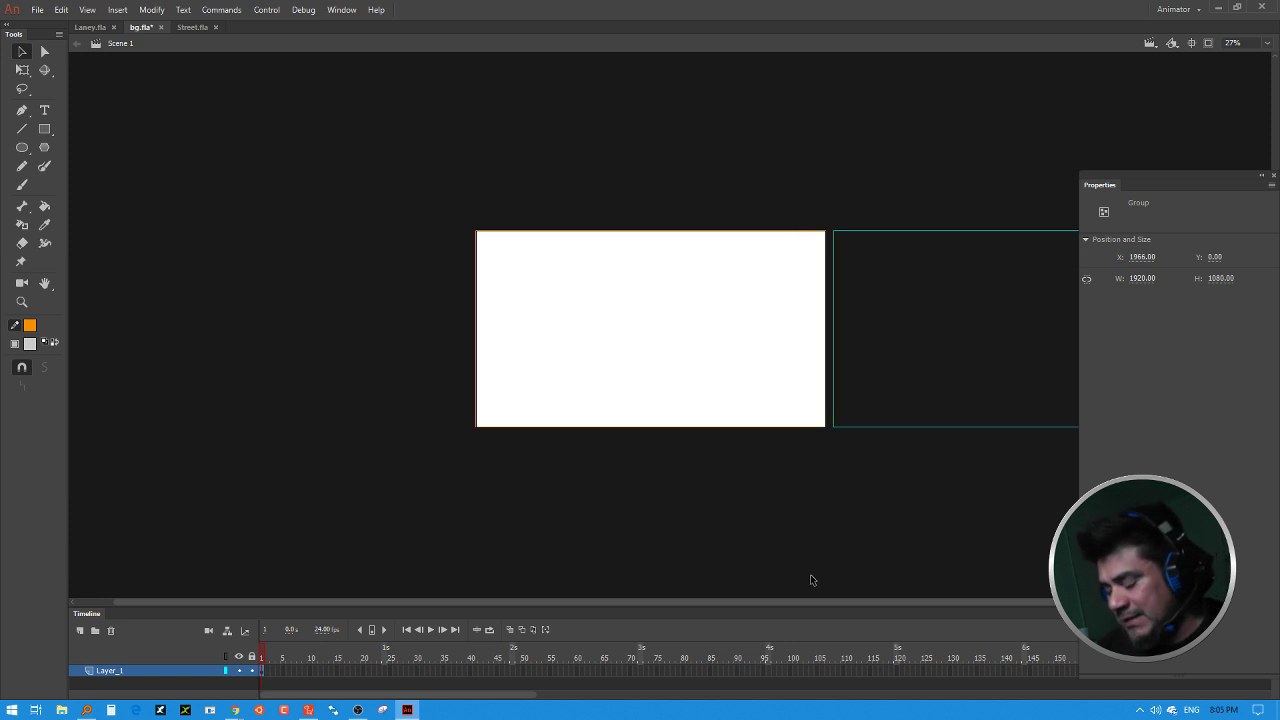
{"action": "key", "text": "Left"}
{"action": "key", "text": "Left"}
{"action": "key", "text": "Left"}
{"action": "key", "text": "Left"}
{"action": "key", "text": "Left"}
{"action": "key", "text": "Left"}
{"action": "key", "text": "Left"}
{"action": "key", "text": "Left"}
{"action": "key", "text": "Left"}
{"action": "key", "text": "Left"}
{"action": "key", "text": "Left"}
{"action": "key", "text": "Left"}
{"action": "key", "text": "Left"}
{"action": "key", "text": "Left"}
{"action": "key", "text": "Left"}
{"action": "key", "text": "Left"}
{"action": "key", "text": "Left"}
{"action": "key", "text": "Left"}
{"action": "key", "text": "Left"}
{"action": "key", "text": "Left"}
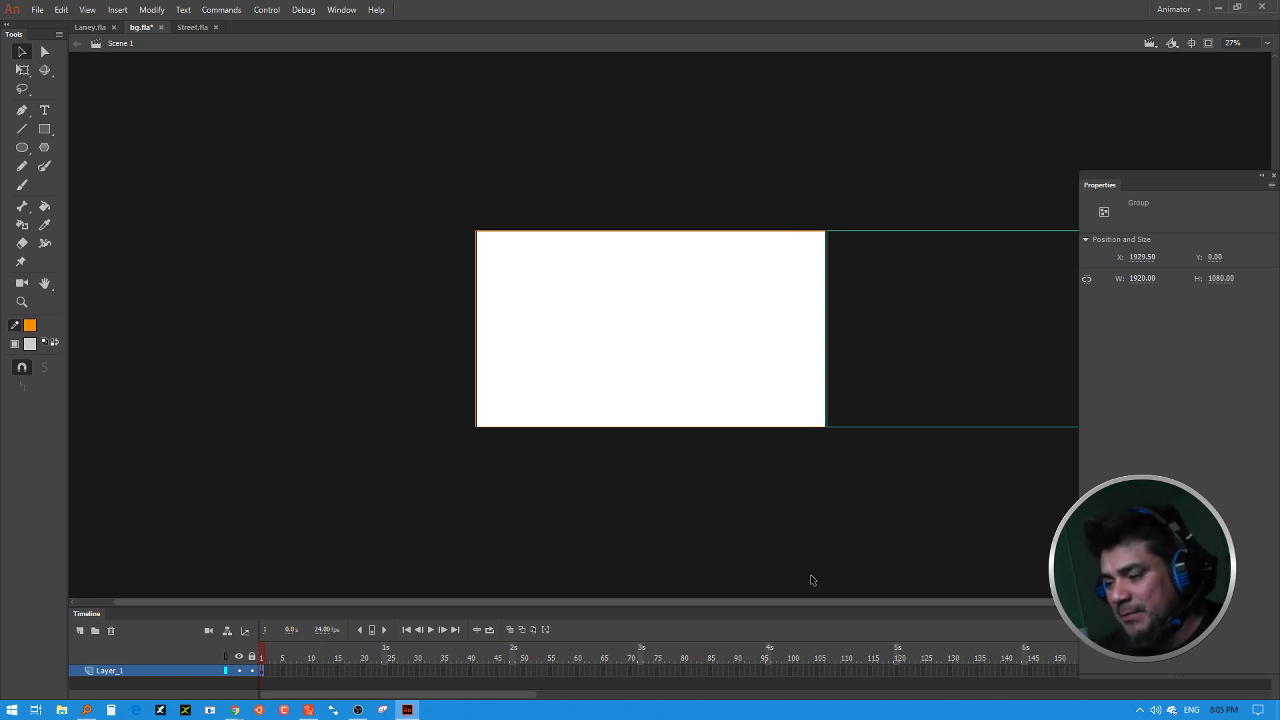
{"action": "key", "text": "Left"}
{"action": "key", "text": "Left"}
{"action": "key", "text": "Left"}
{"action": "key", "text": "Left"}
{"action": "key", "text": "Left"}
{"action": "key", "text": "Left"}
{"action": "key", "text": "Left"}
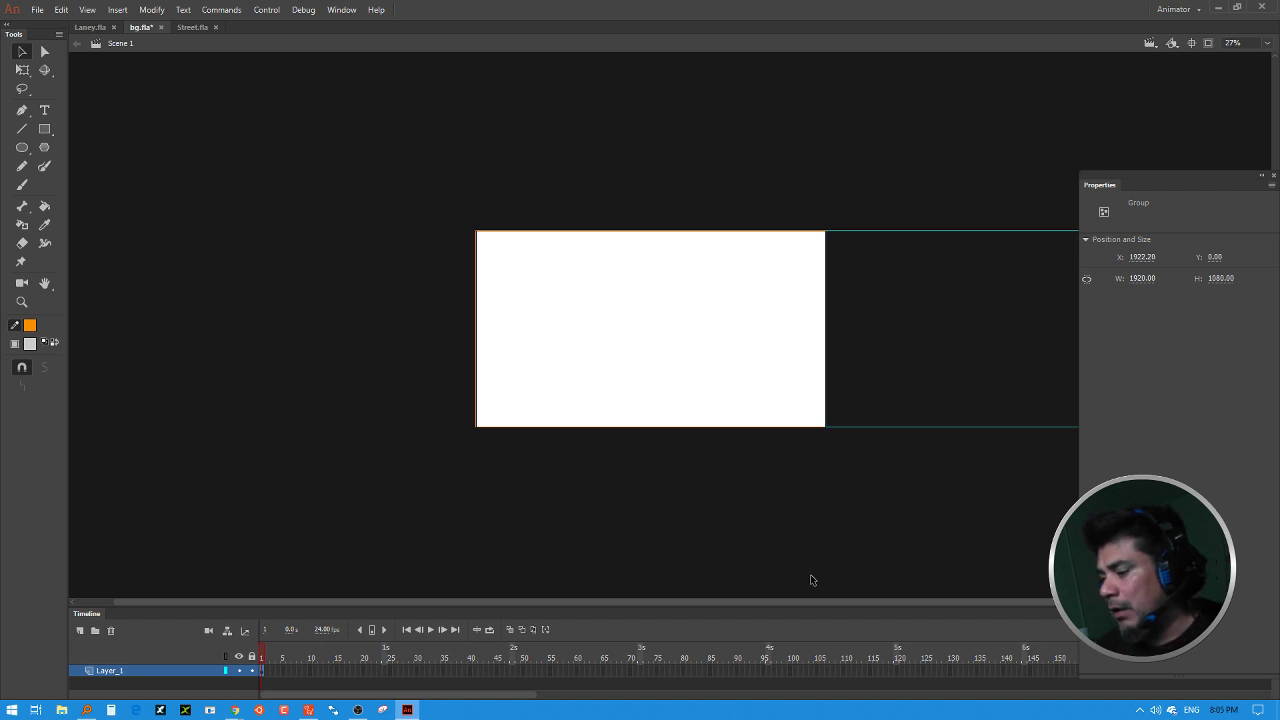
Step: Set the duplicated frame's X position to 1920 so it butts against the first frame, and deselect it
{"action": "left_click", "coordinate": [1142, 258]}
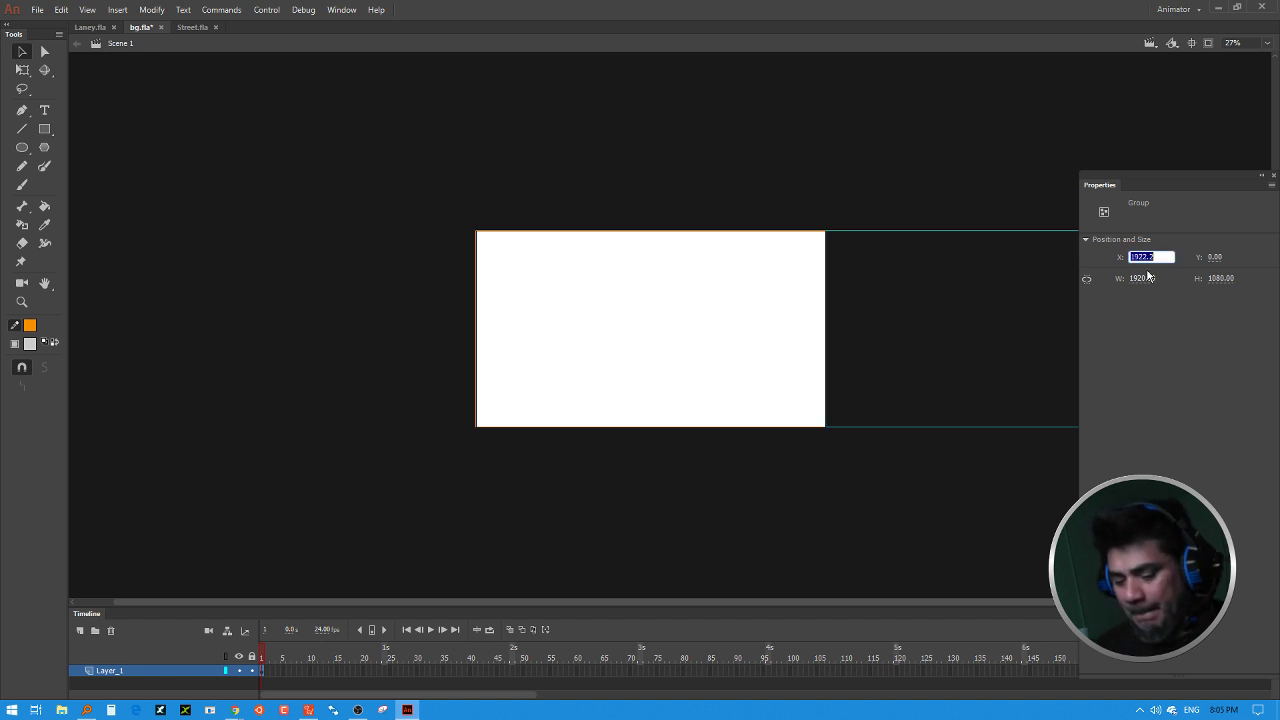
{"action": "type", "text": "10"}
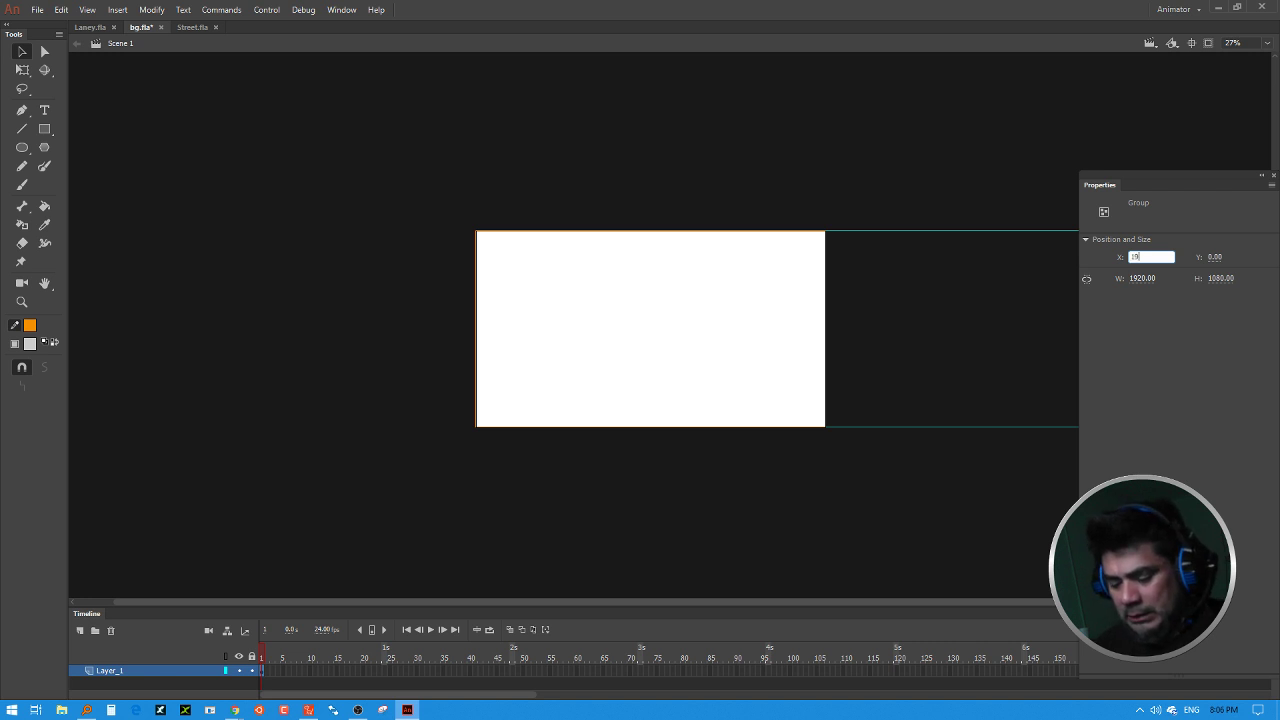
{"action": "key", "text": "Return"}
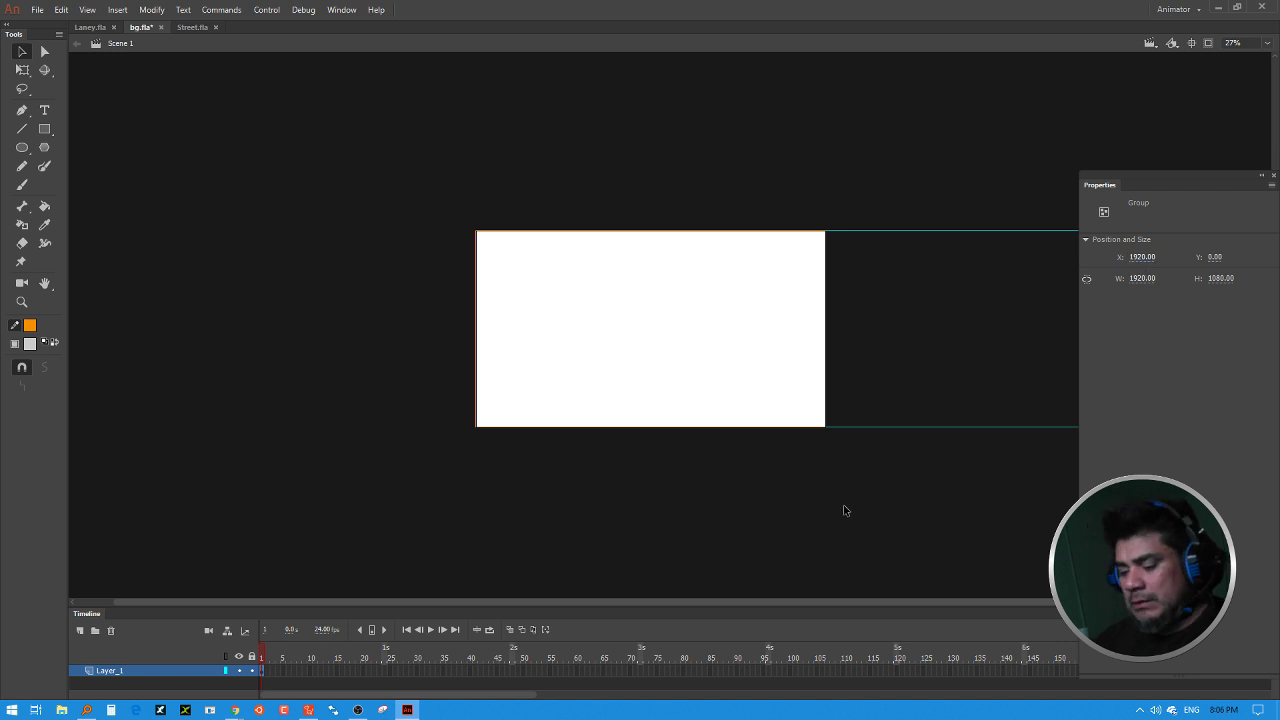
{"action": "left_click", "coordinate": [844, 509]}
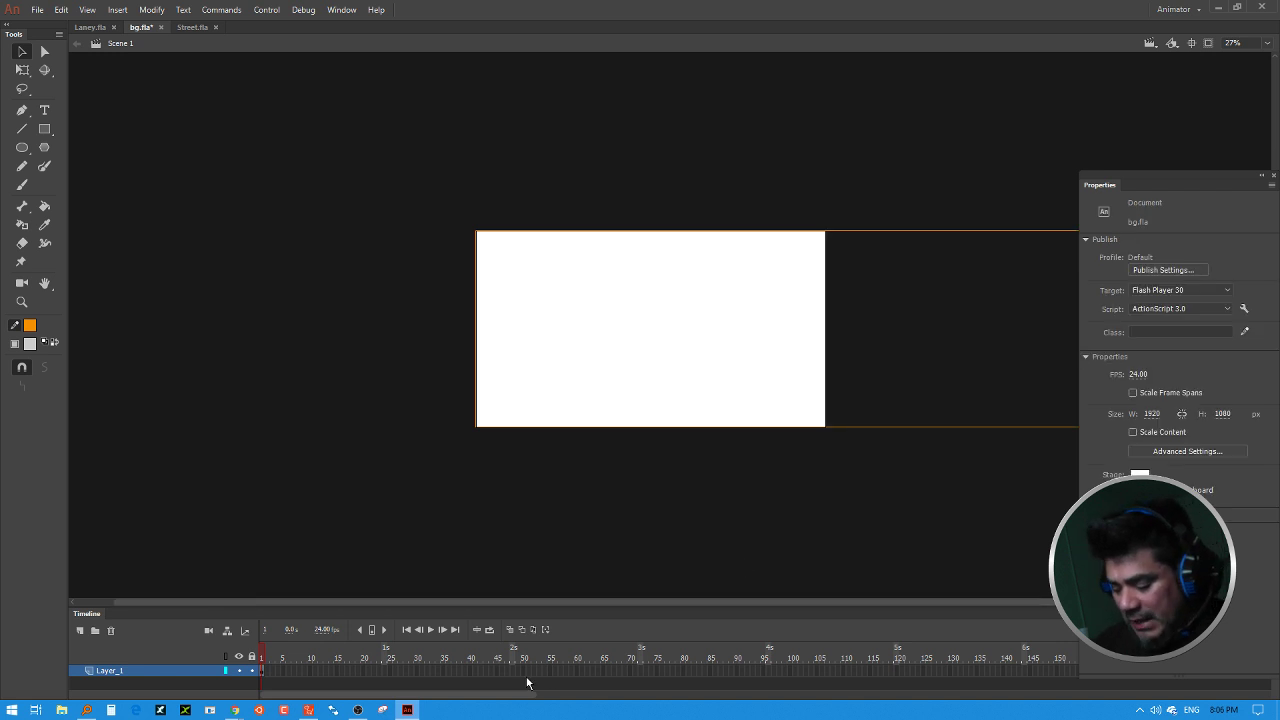
{"action": "key", "text": "ctrl+minus"}
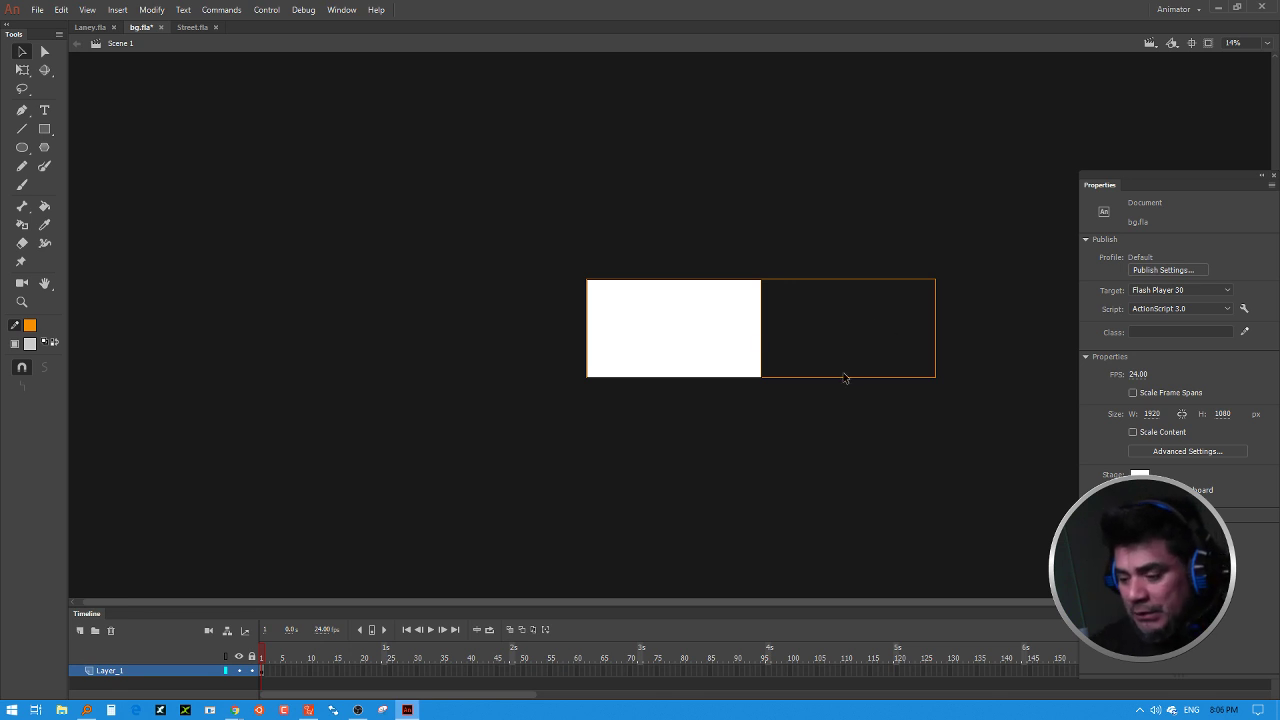
{"action": "key", "text": "ctrl+equal"}
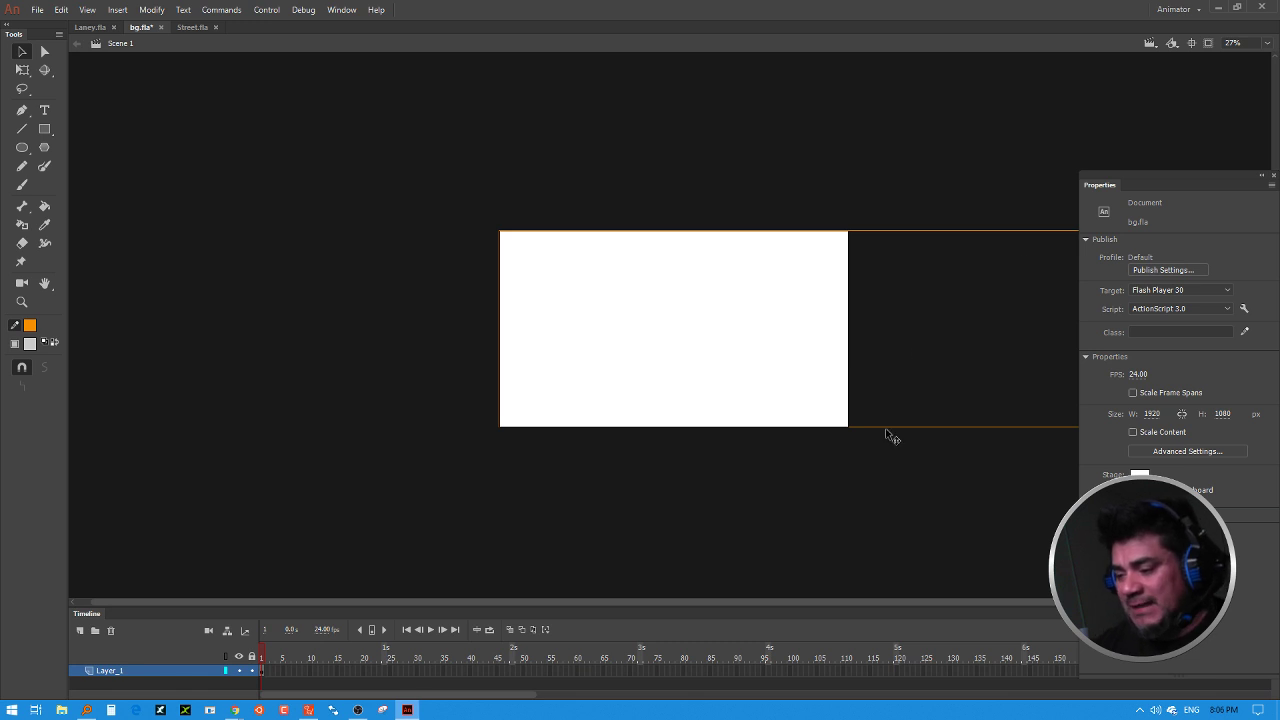
Step: Move the document properties clear of the second frame and calculate 1920 × 2 in Calculator, closing it when done
{"action": "left_click_drag", "start_coordinate": [1096, 193], "coordinate": [246, 213]}
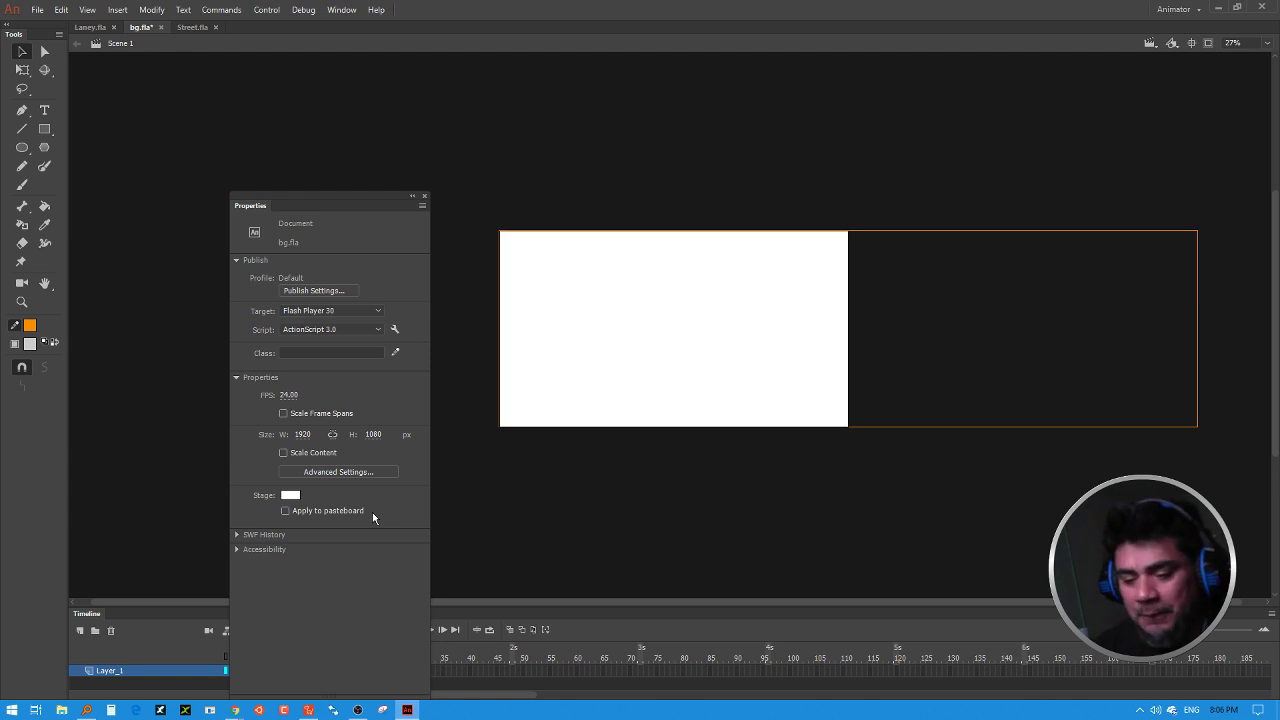
{"action": "left_click", "coordinate": [122, 706]}
{"action": "left_click", "coordinate": [81, 629]}
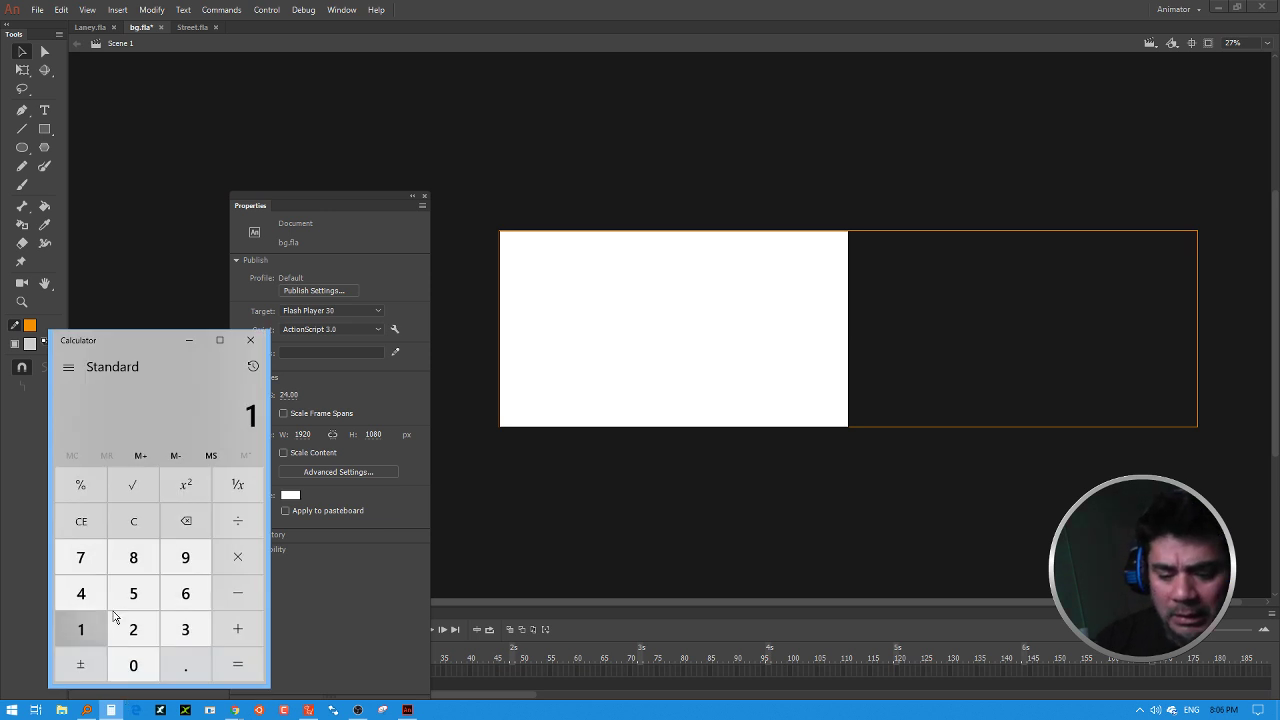
{"action": "left_click", "coordinate": [185, 557]}
{"action": "left_click", "coordinate": [133, 629]}
{"action": "left_click", "coordinate": [133, 665]}
{"action": "left_click", "coordinate": [235, 562]}
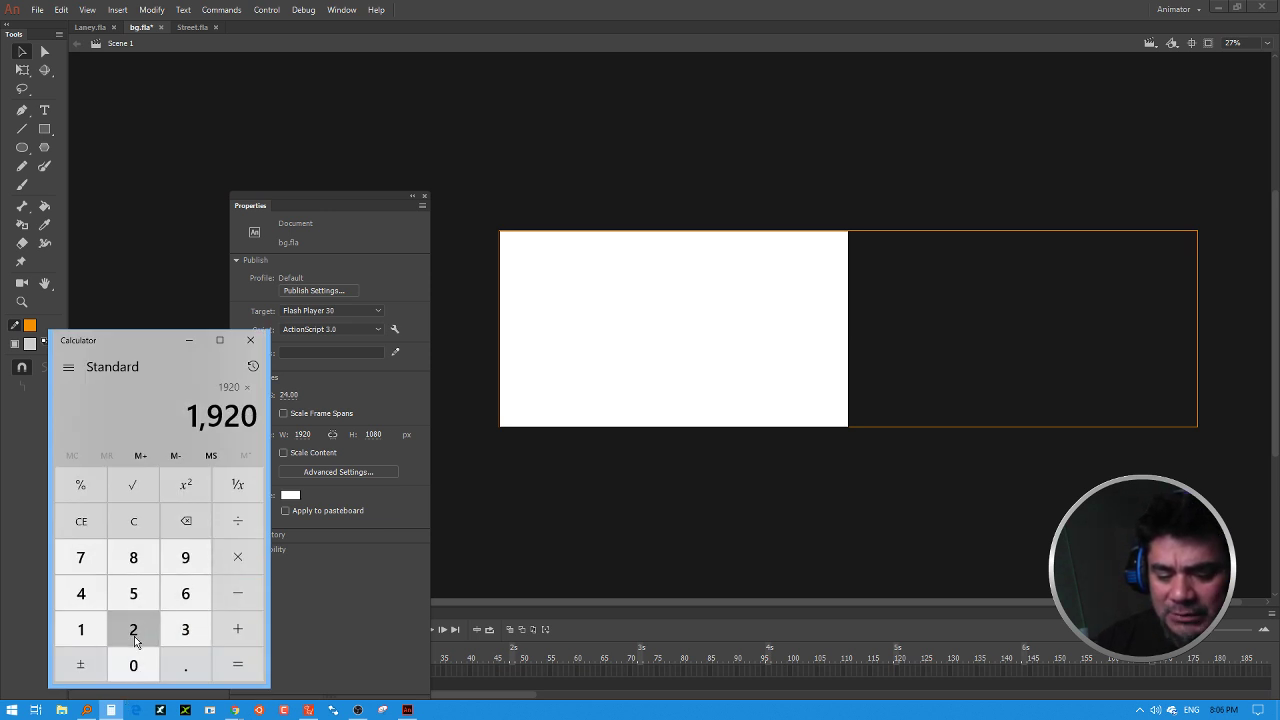
{"action": "left_click", "coordinate": [133, 629]}
{"action": "left_click", "coordinate": [237, 664]}
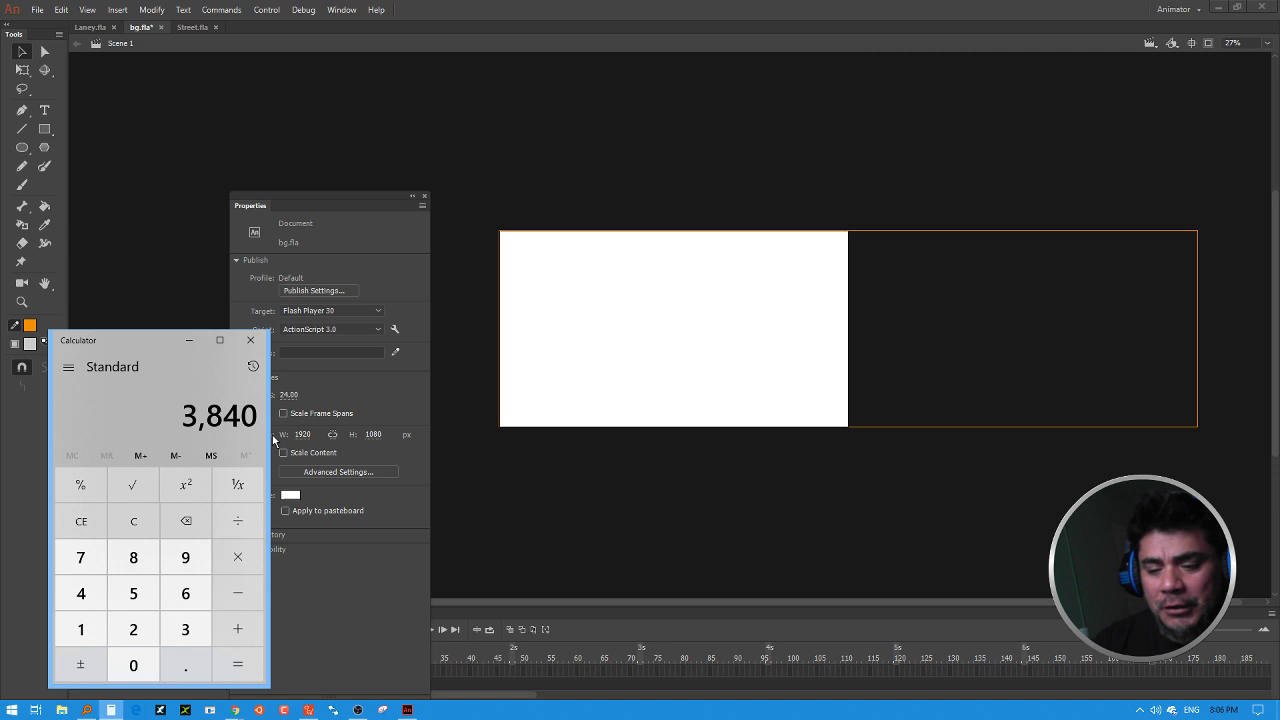
{"action": "left_click", "coordinate": [250, 340]}
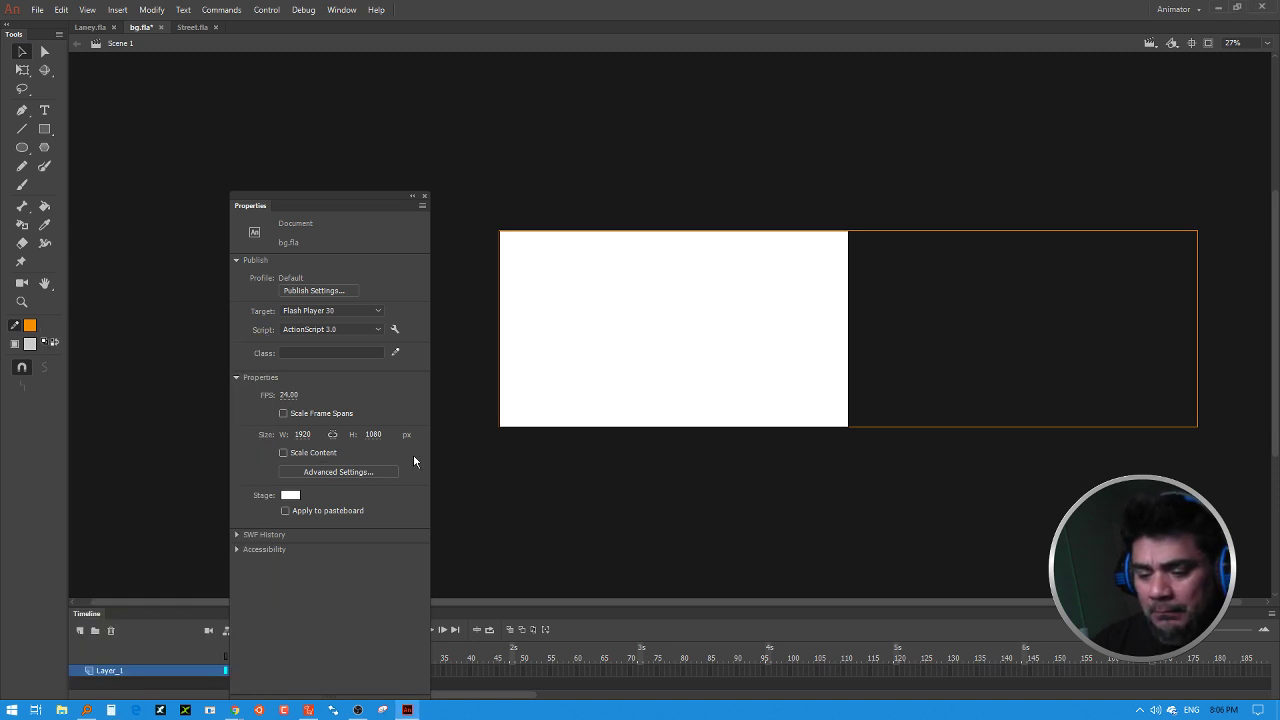
Step: Set the stage width to 3840 px in the document properties
{"action": "left_click", "coordinate": [303, 436]}
{"action": "type", "text": "3"}
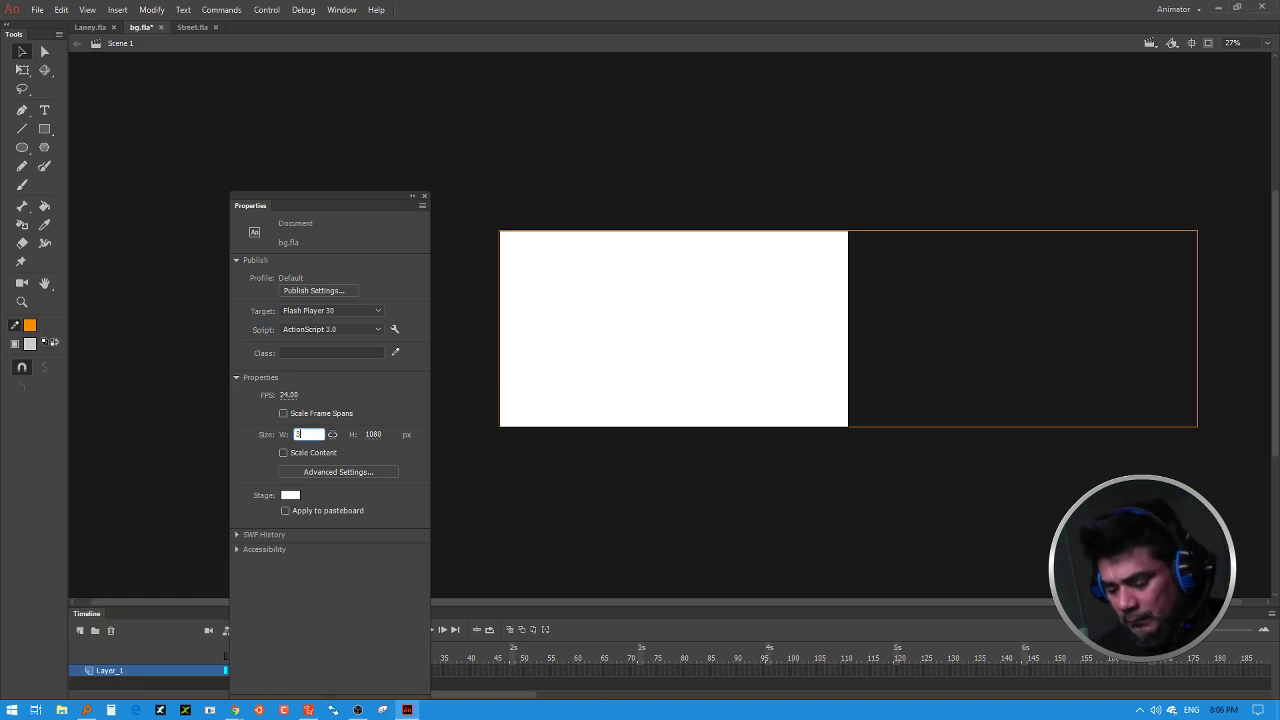
{"action": "type", "text": "840"}
{"action": "key", "text": "Return"}
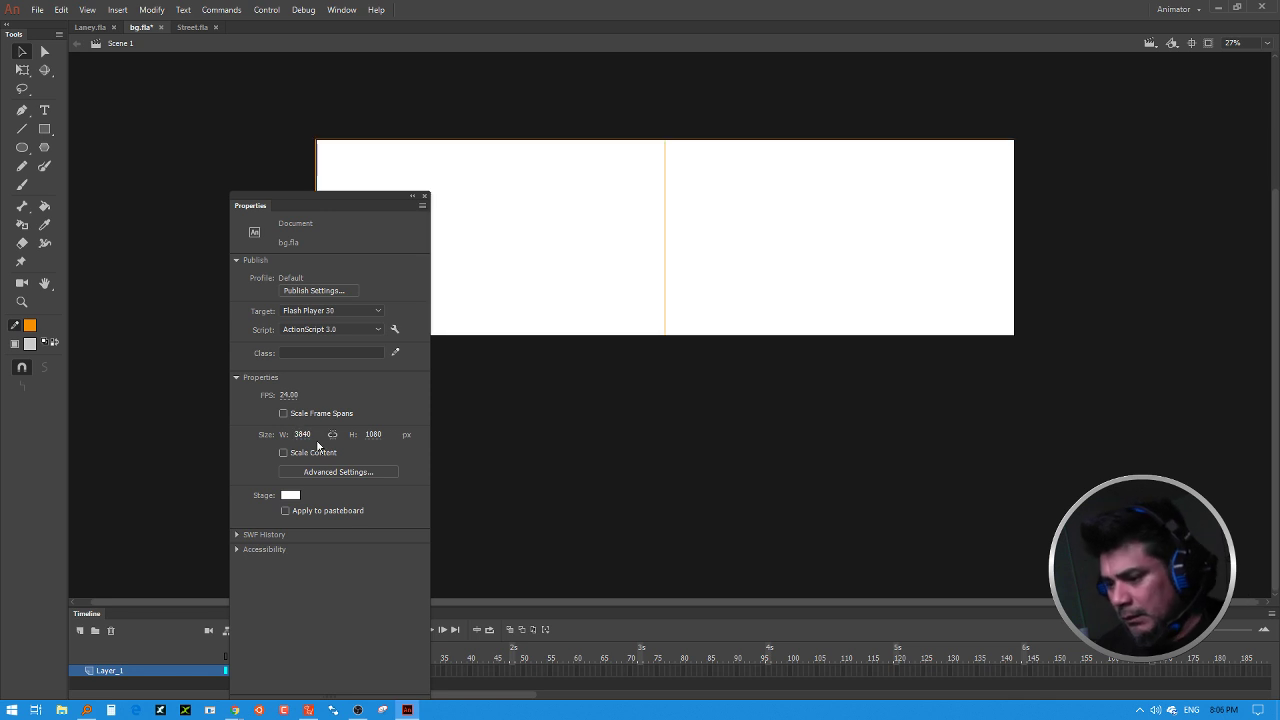
Step: Close the document properties, lock the layer holding the frame guides, and add a new layer above it
{"action": "left_click", "coordinate": [423, 197]}
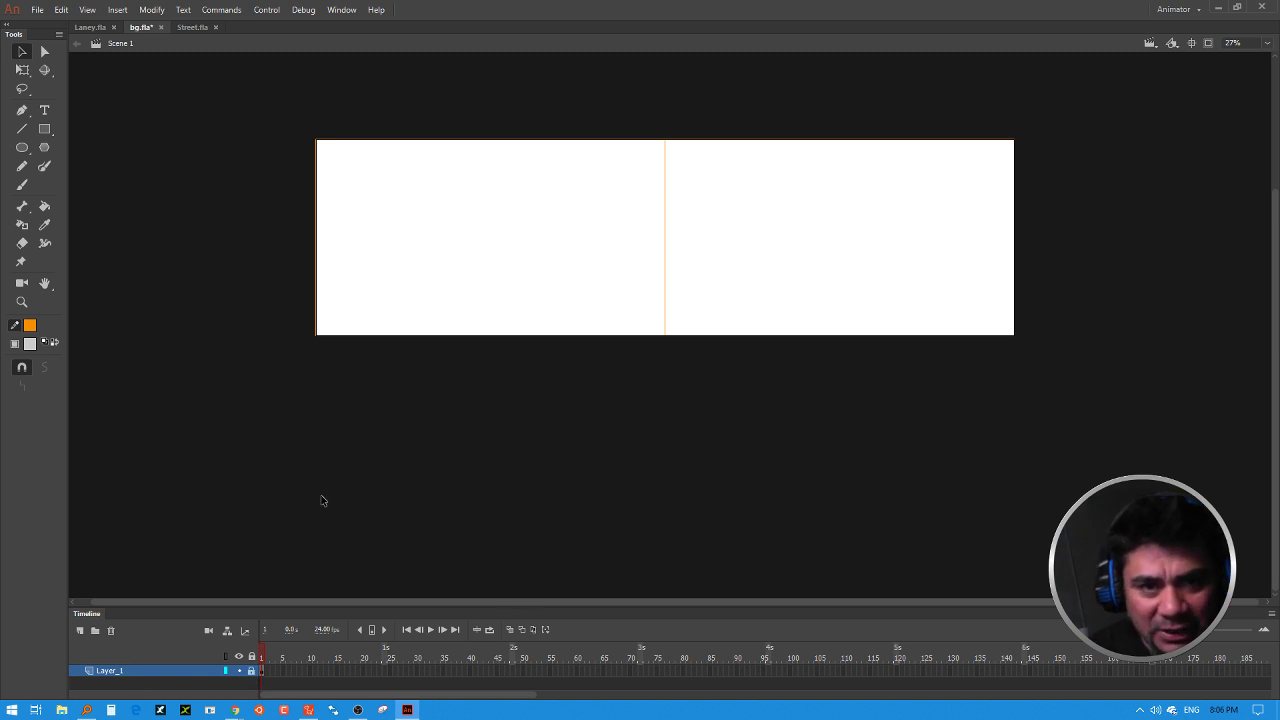
{"action": "left_click", "coordinate": [81, 630]}
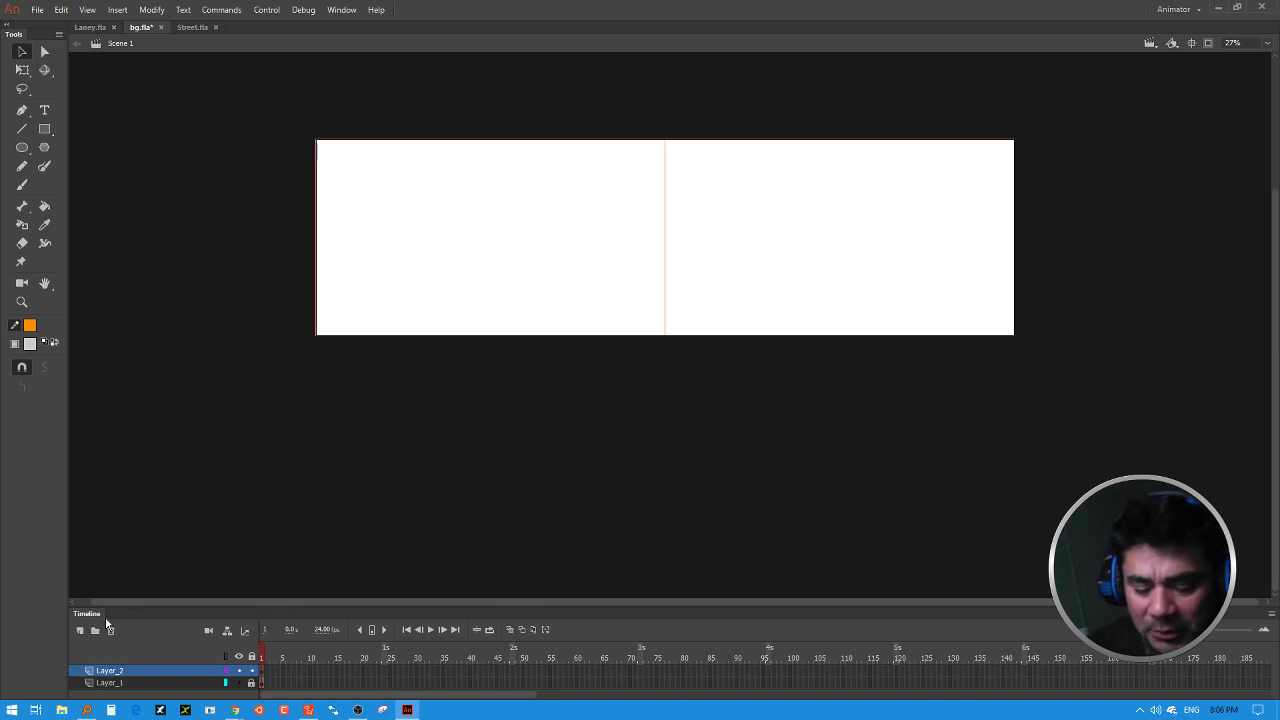
Step: Sketch a tree, a low bush and a cloud with the Brush inside the left frame on the new layer
{"action": "left_click", "coordinate": [22, 185]}
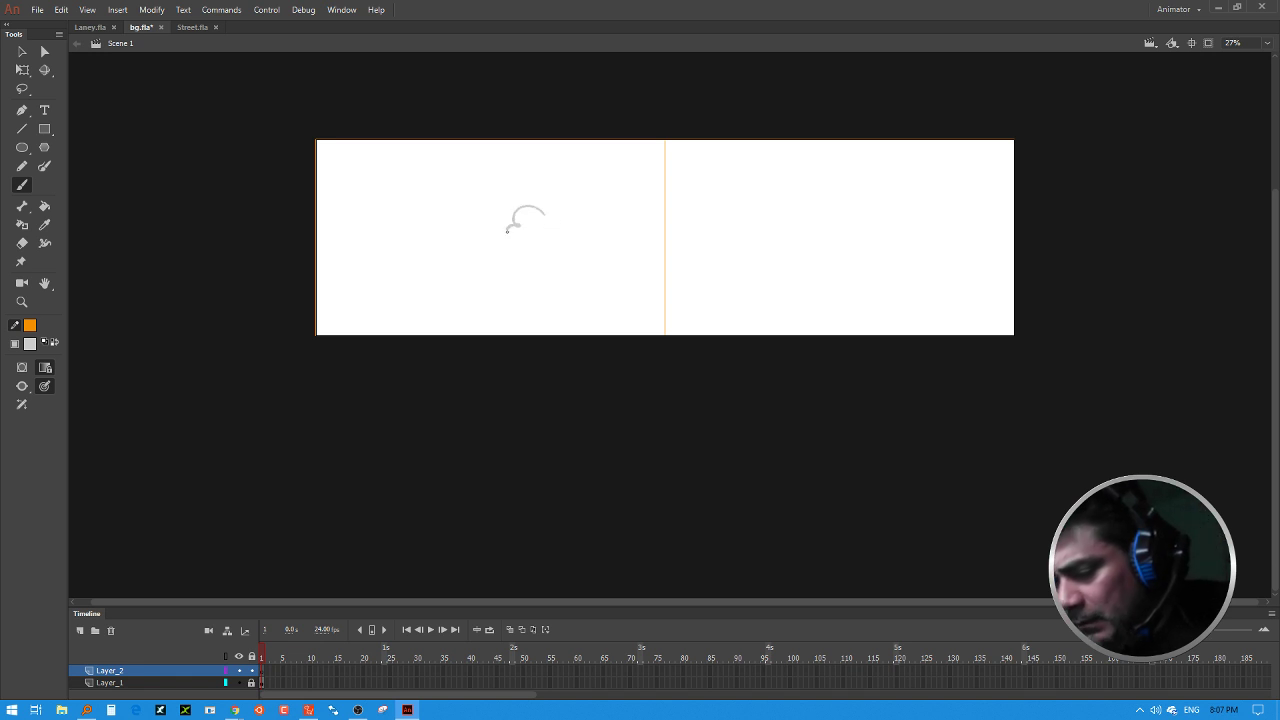
{"action": "mouse_move", "coordinate": [508, 230]}
{"action": "left_mouse_down"}
{"action": "mouse_move", "coordinate": [520, 247]}
{"action": "mouse_move", "coordinate": [598, 226]}
{"action": "mouse_move", "coordinate": [576, 184]}
{"action": "mouse_move", "coordinate": [540, 220]}
{"action": "mouse_move", "coordinate": [557, 334]}
{"action": "left_mouse_up"}
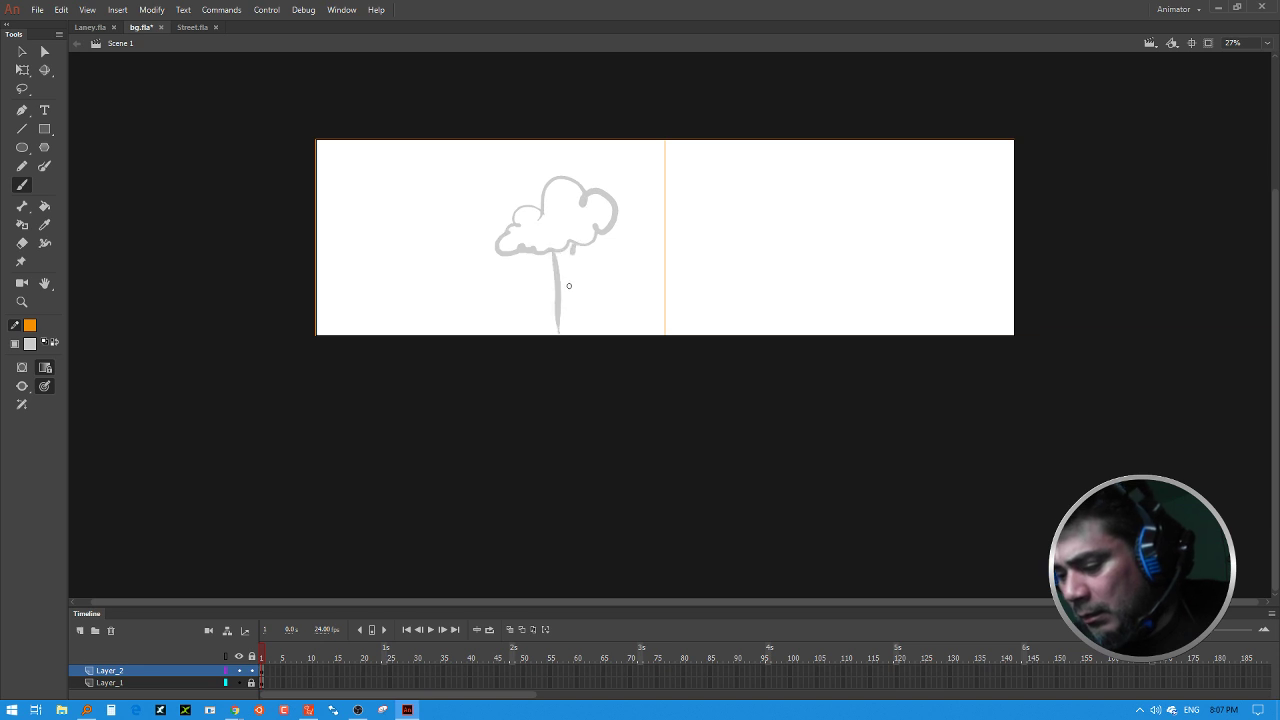
{"action": "mouse_move", "coordinate": [568, 252]}
{"action": "left_mouse_down"}
{"action": "mouse_move", "coordinate": [568, 344]}
{"action": "mouse_move", "coordinate": [551, 348]}
{"action": "mouse_move", "coordinate": [574, 341]}
{"action": "left_mouse_up"}
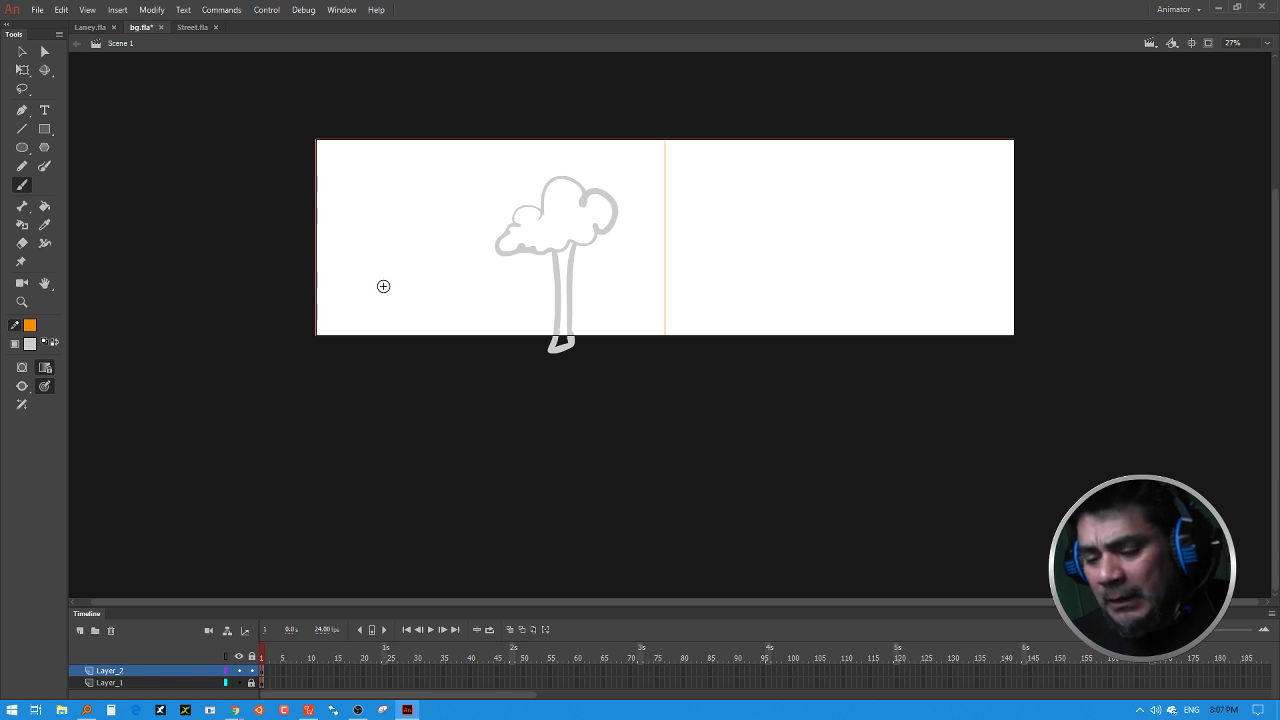
{"action": "mouse_move", "coordinate": [351, 321]}
{"action": "left_mouse_down"}
{"action": "mouse_move", "coordinate": [394, 292]}
{"action": "mouse_move", "coordinate": [397, 305]}
{"action": "mouse_move", "coordinate": [455, 319]}
{"action": "mouse_move", "coordinate": [465, 343]}
{"action": "mouse_move", "coordinate": [320, 344]}
{"action": "left_mouse_up"}
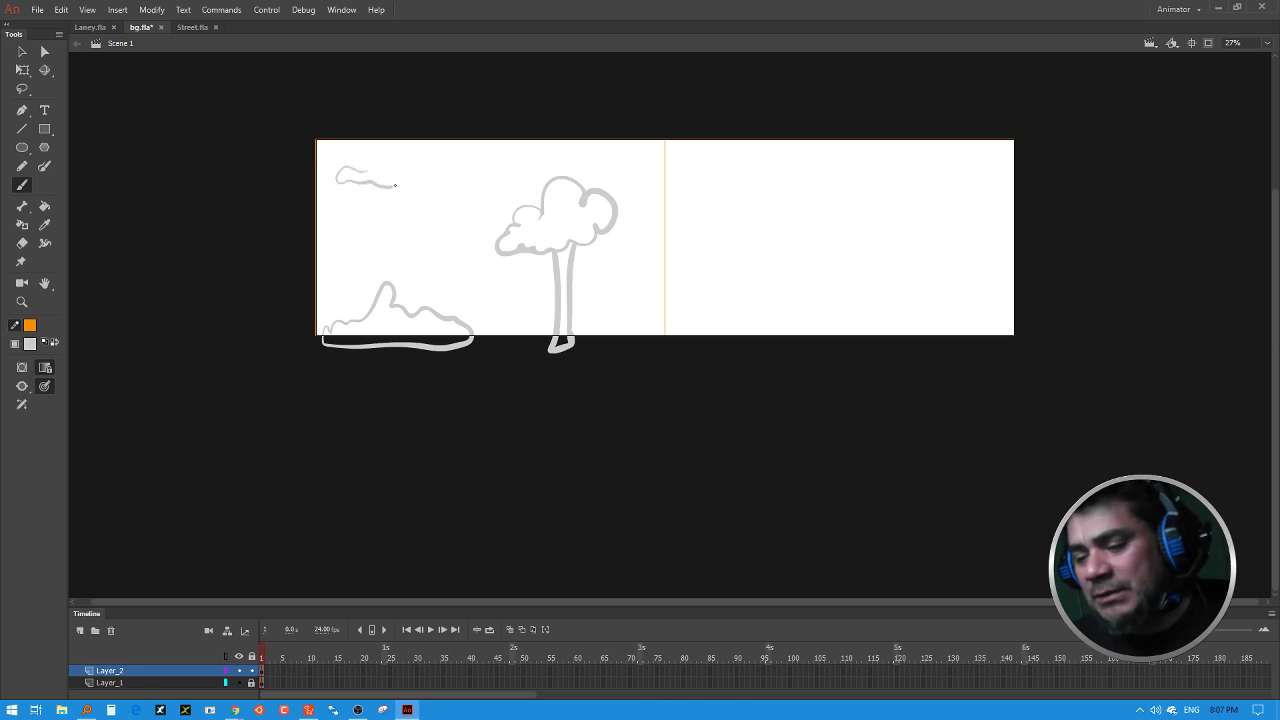
{"action": "mouse_move", "coordinate": [396, 185]}
{"action": "left_mouse_down"}
{"action": "mouse_move", "coordinate": [442, 186]}
{"action": "mouse_move", "coordinate": [464, 160]}
{"action": "mouse_move", "coordinate": [438, 160]}
{"action": "left_mouse_up"}
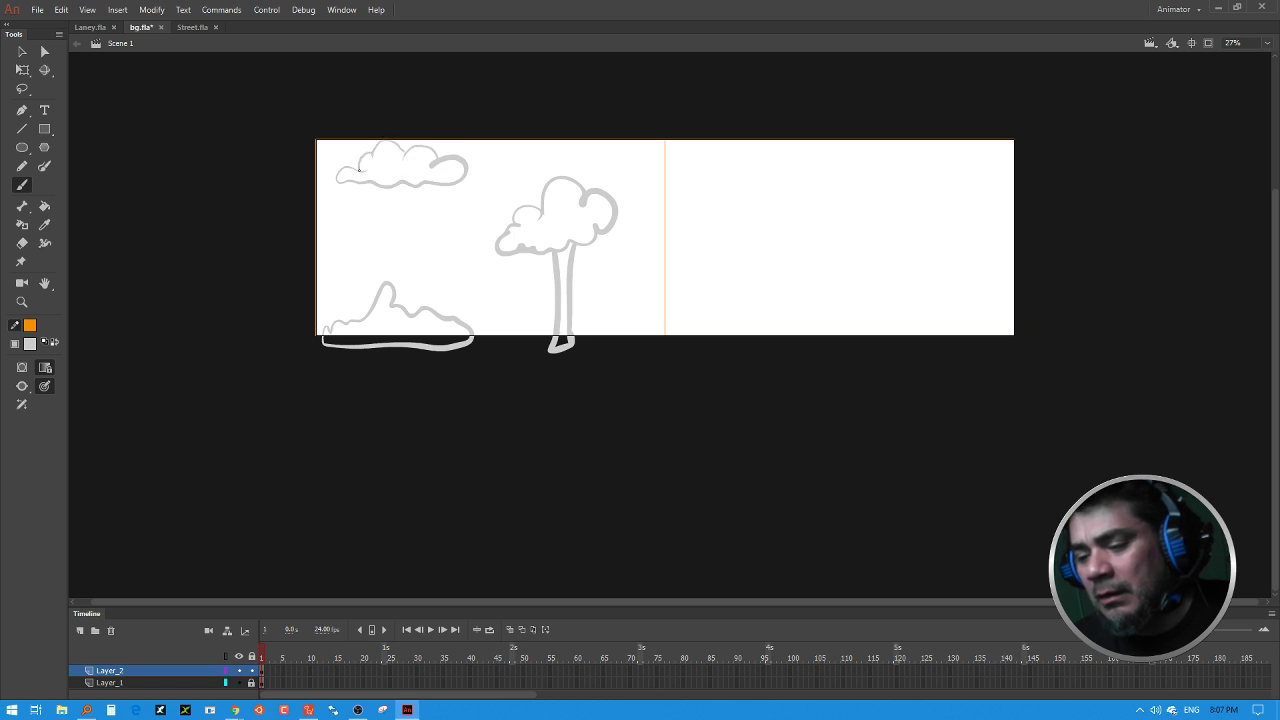
Step: Fill the cloud and the tree crown with gray #999999 using the Paint Bucket
{"action": "left_click", "coordinate": [44, 206]}
{"action": "left_click", "coordinate": [31, 344]}
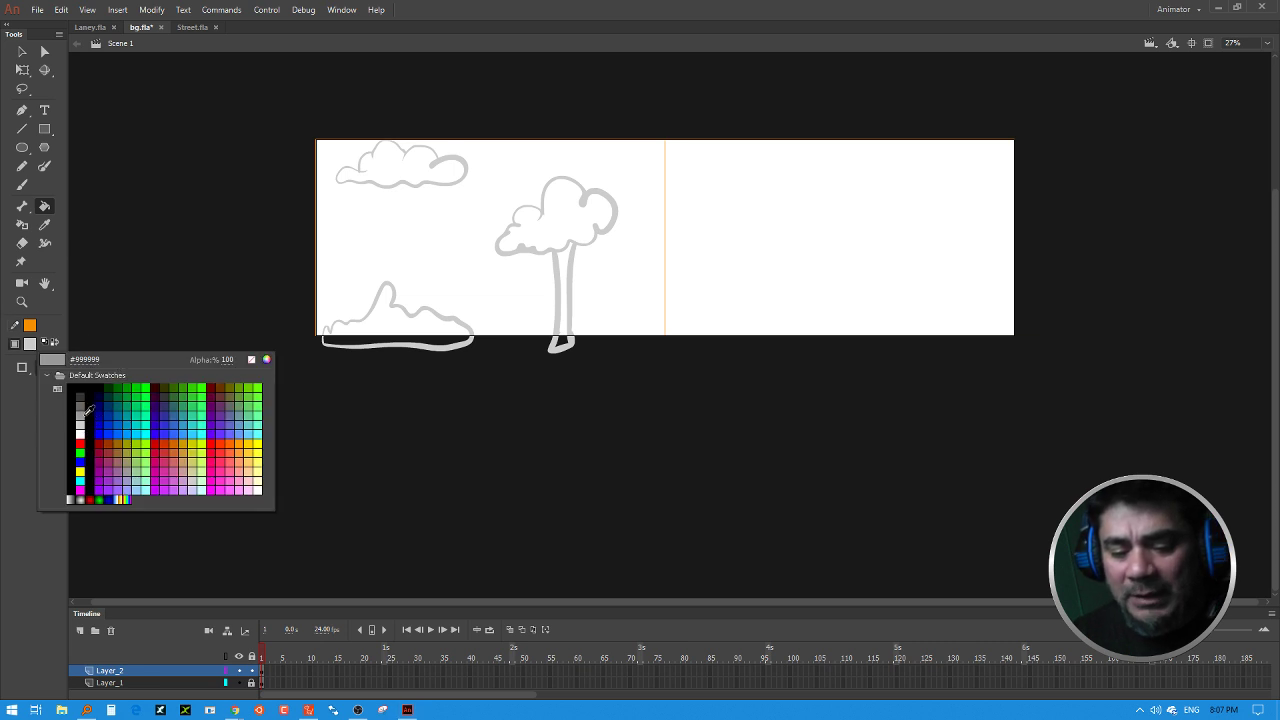
{"action": "left_click", "coordinate": [84, 410]}
{"action": "left_click", "coordinate": [406, 177]}
{"action": "left_click", "coordinate": [567, 240]}
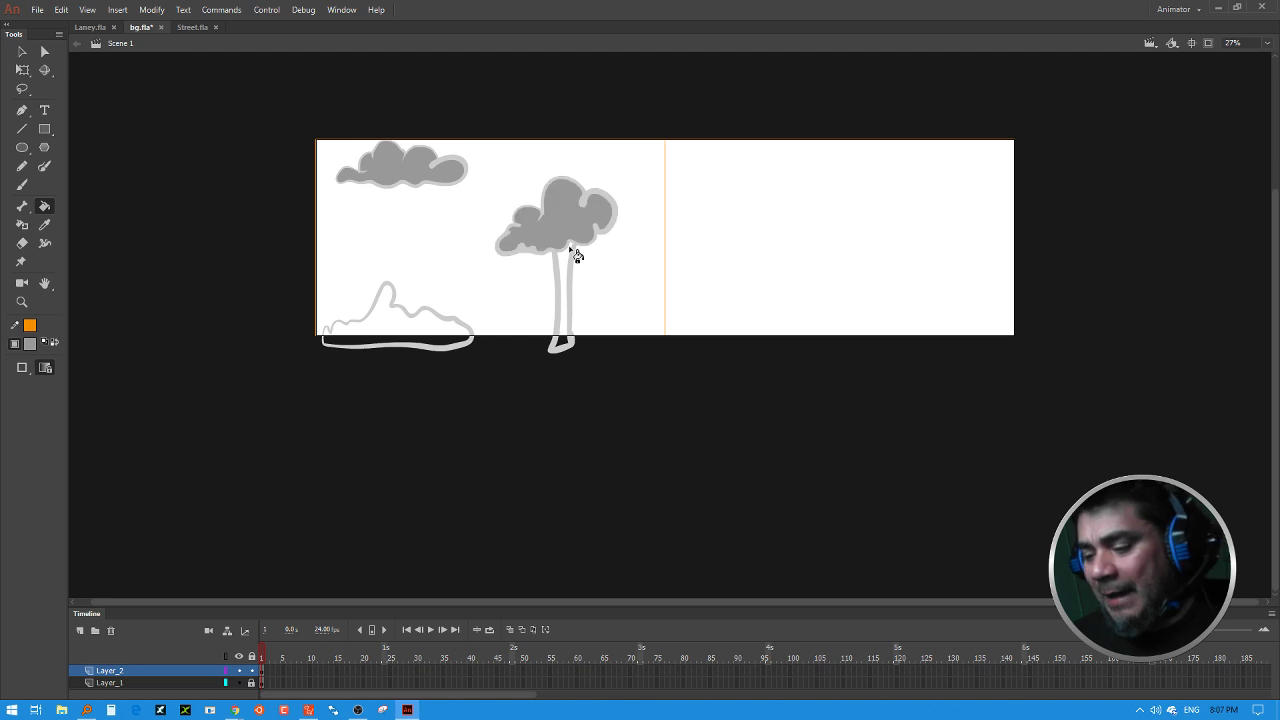
Step: Fill the tree crown and the bush with dark green #006600
{"action": "left_click", "coordinate": [31, 344]}
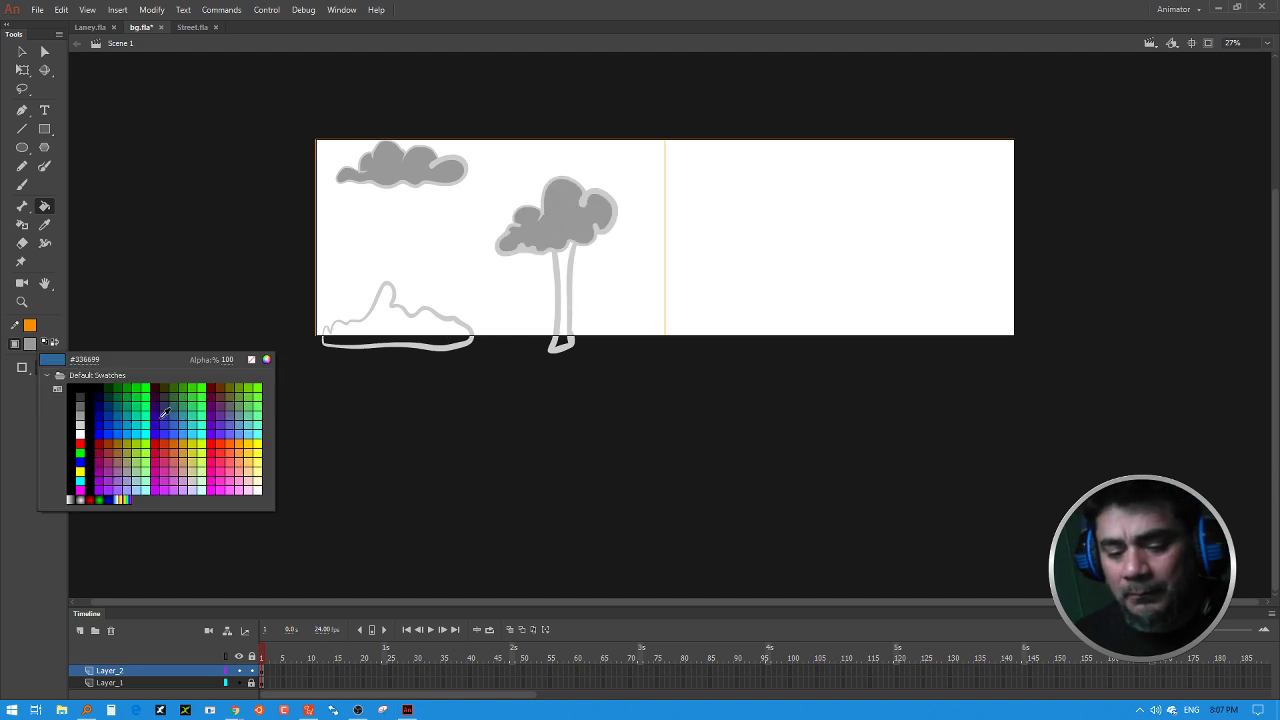
{"action": "left_click", "coordinate": [118, 386]}
{"action": "left_click", "coordinate": [560, 228]}
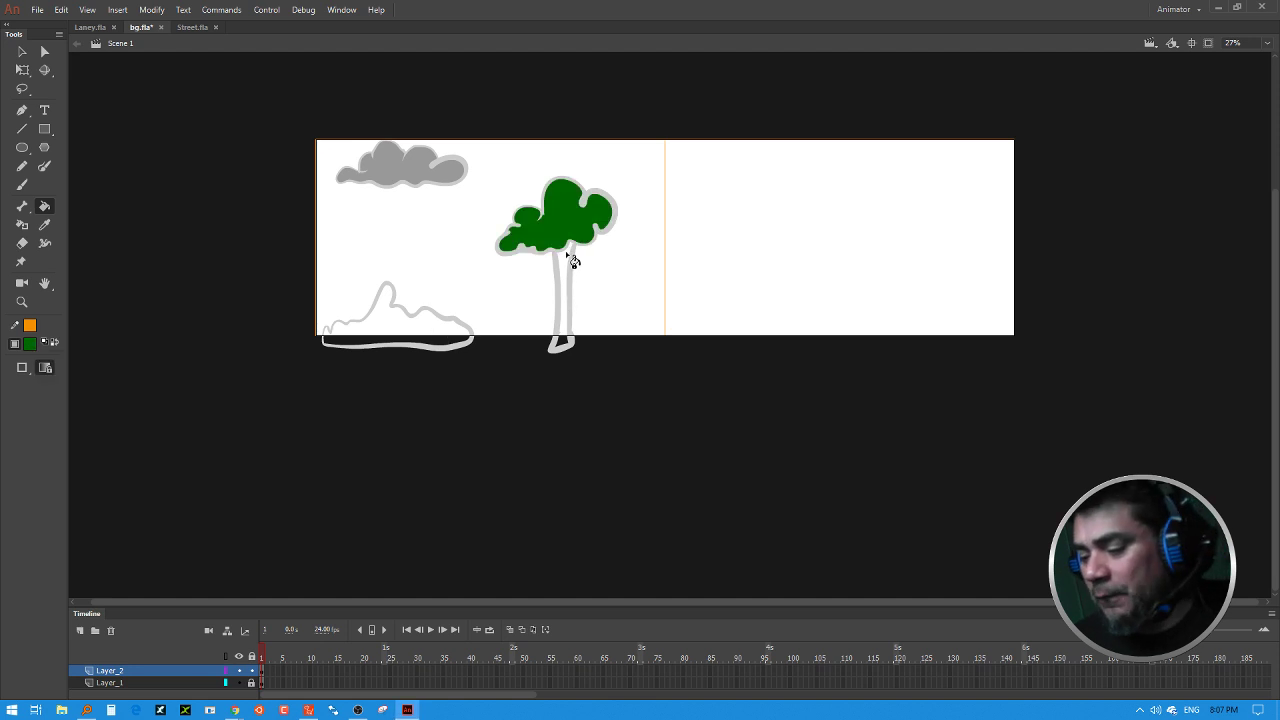
{"action": "left_click", "coordinate": [420, 338]}
Step: Mix a slightly darker green in the Color Picker and recolor the outlines of the bush and the tree with it
{"action": "left_click", "coordinate": [31, 344]}
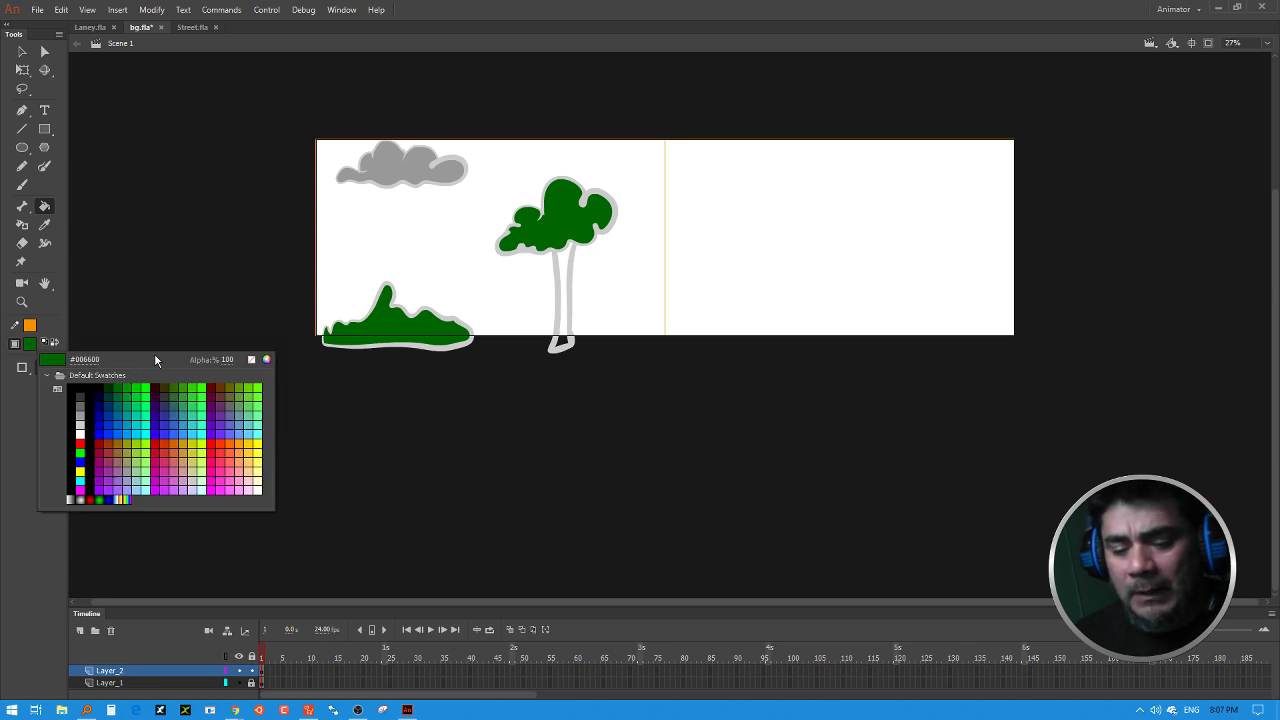
{"action": "left_click", "coordinate": [262, 361]}
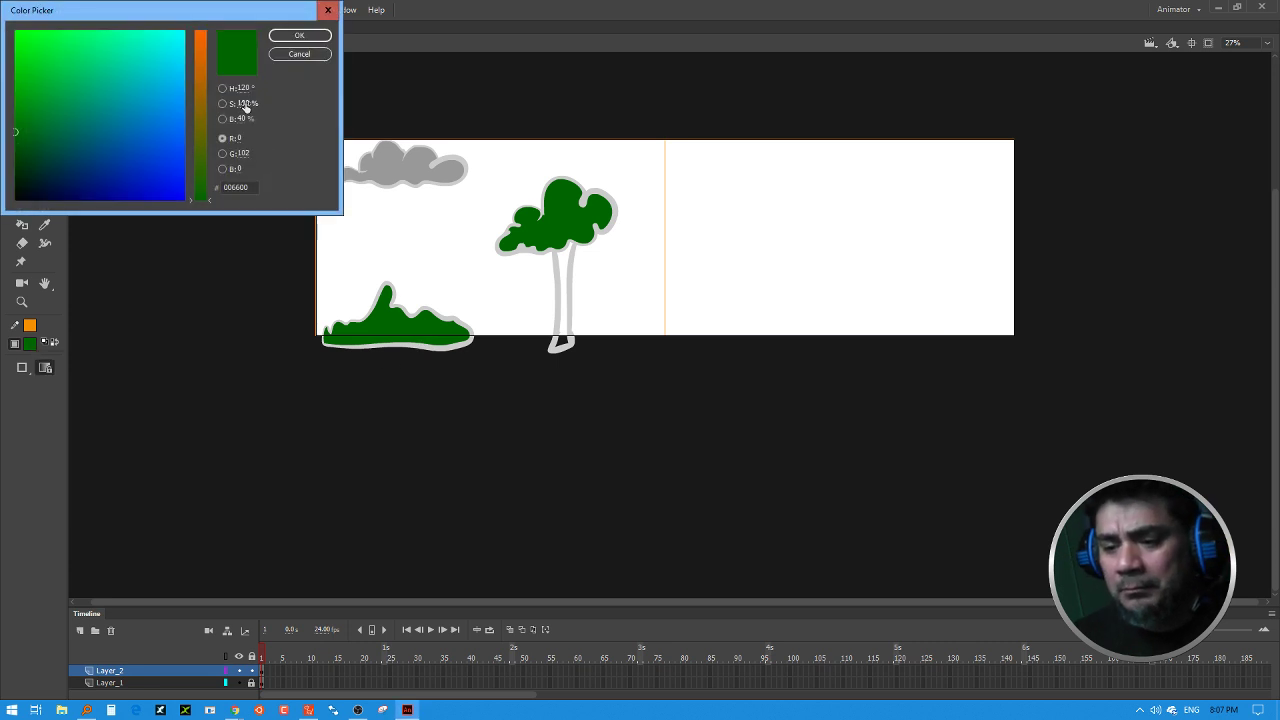
{"action": "left_click", "coordinate": [299, 35]}
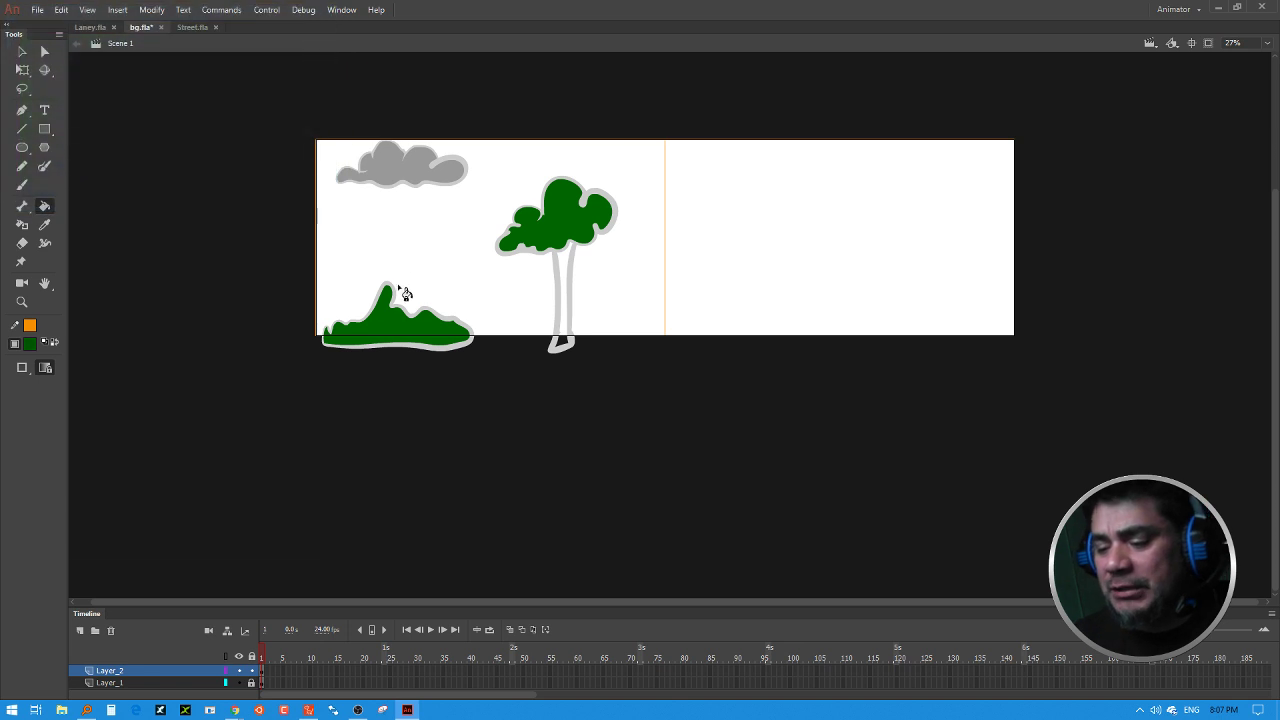
{"action": "left_click", "coordinate": [405, 293]}
{"action": "left_click", "coordinate": [570, 262]}
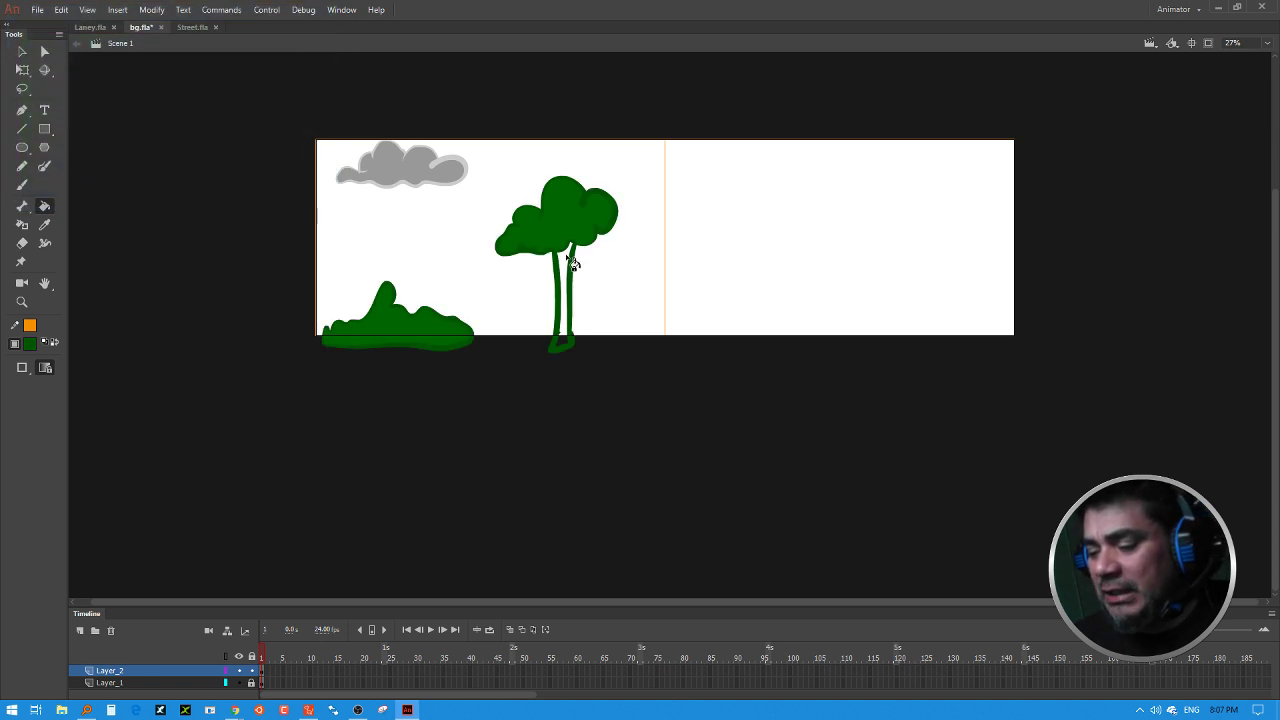
Step: Fill the tree trunk with brown #993300 and draw Pencil lines separating the trunk's outline from the crown's
{"action": "left_click", "coordinate": [29, 344]}
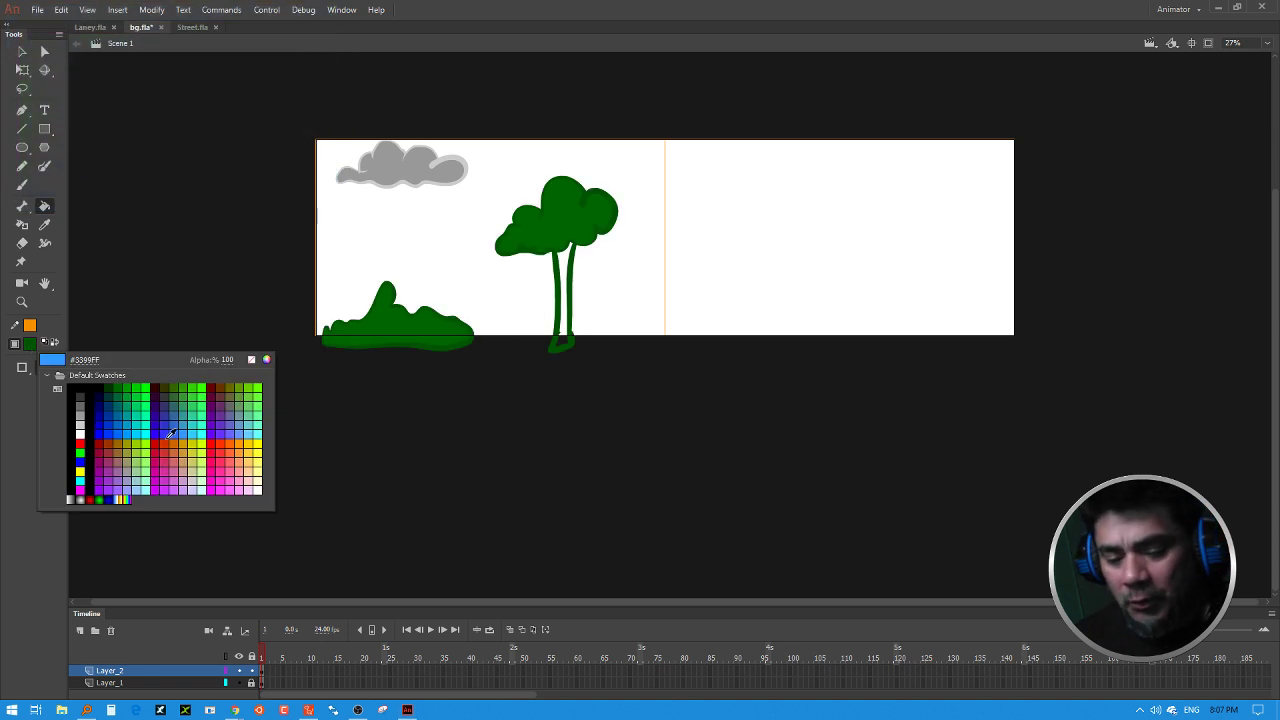
{"action": "left_click", "coordinate": [110, 443]}
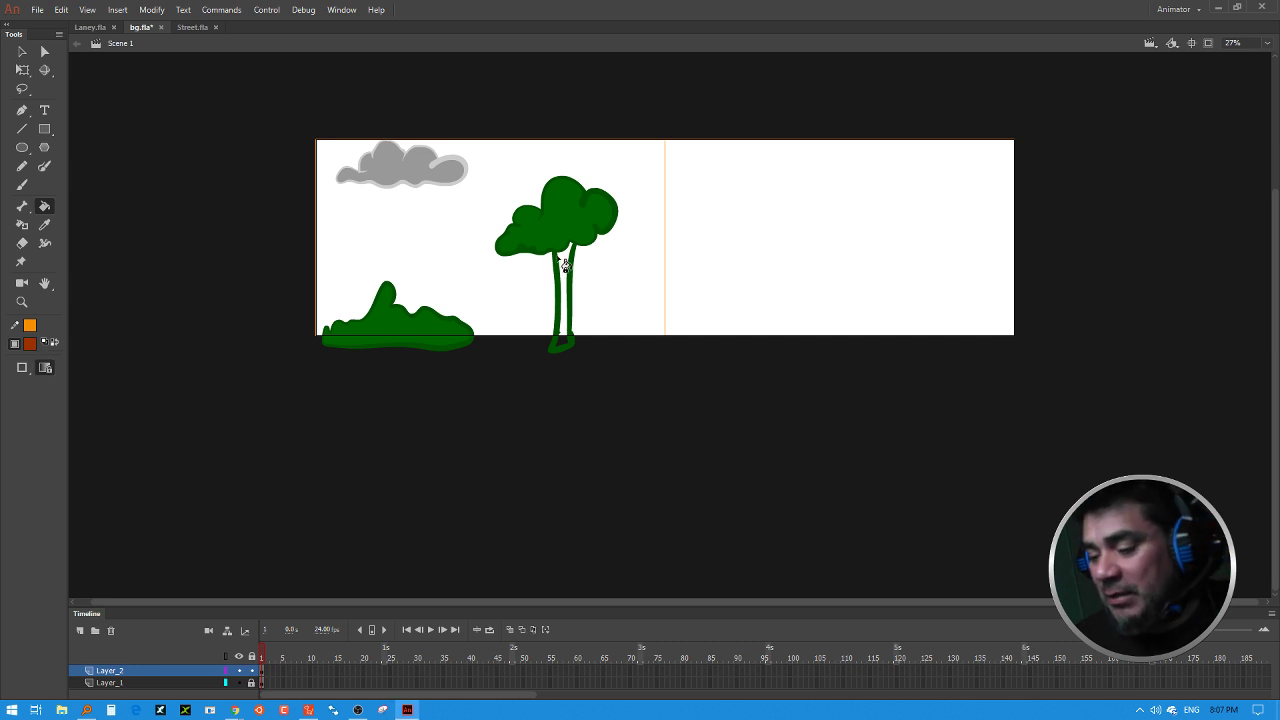
{"action": "left_click", "coordinate": [565, 267]}
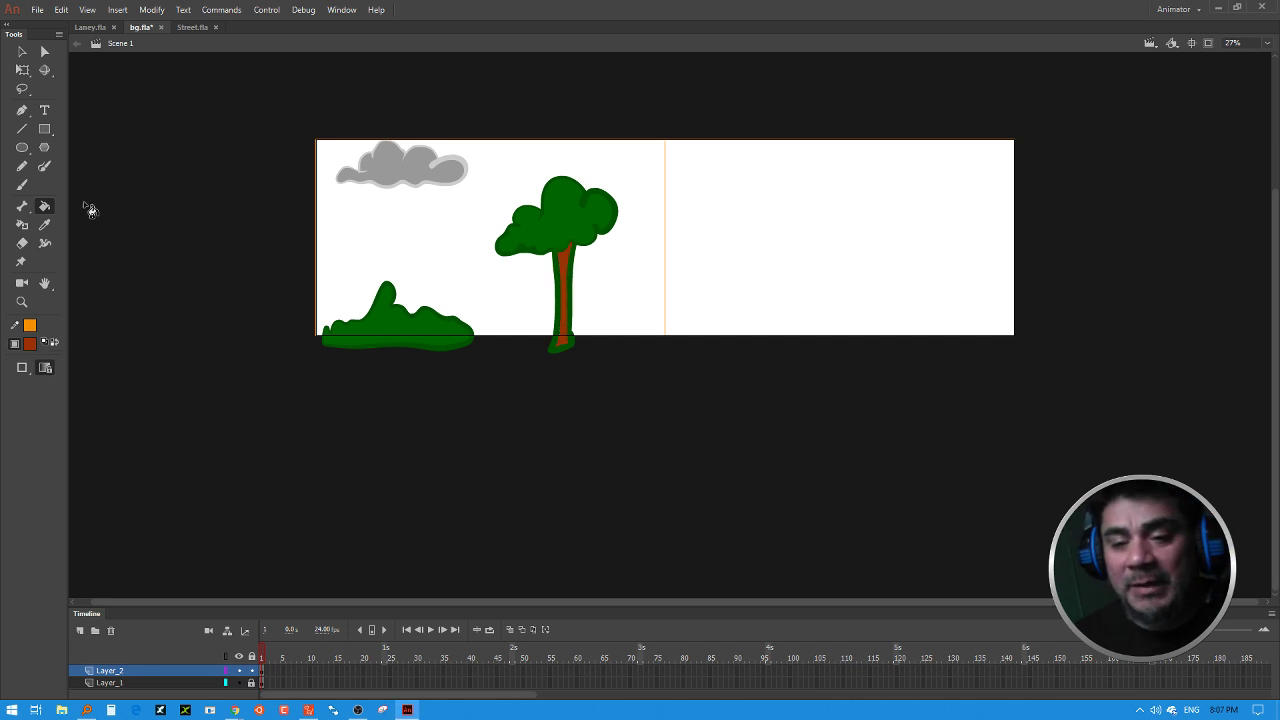
{"action": "left_click", "coordinate": [22, 166]}
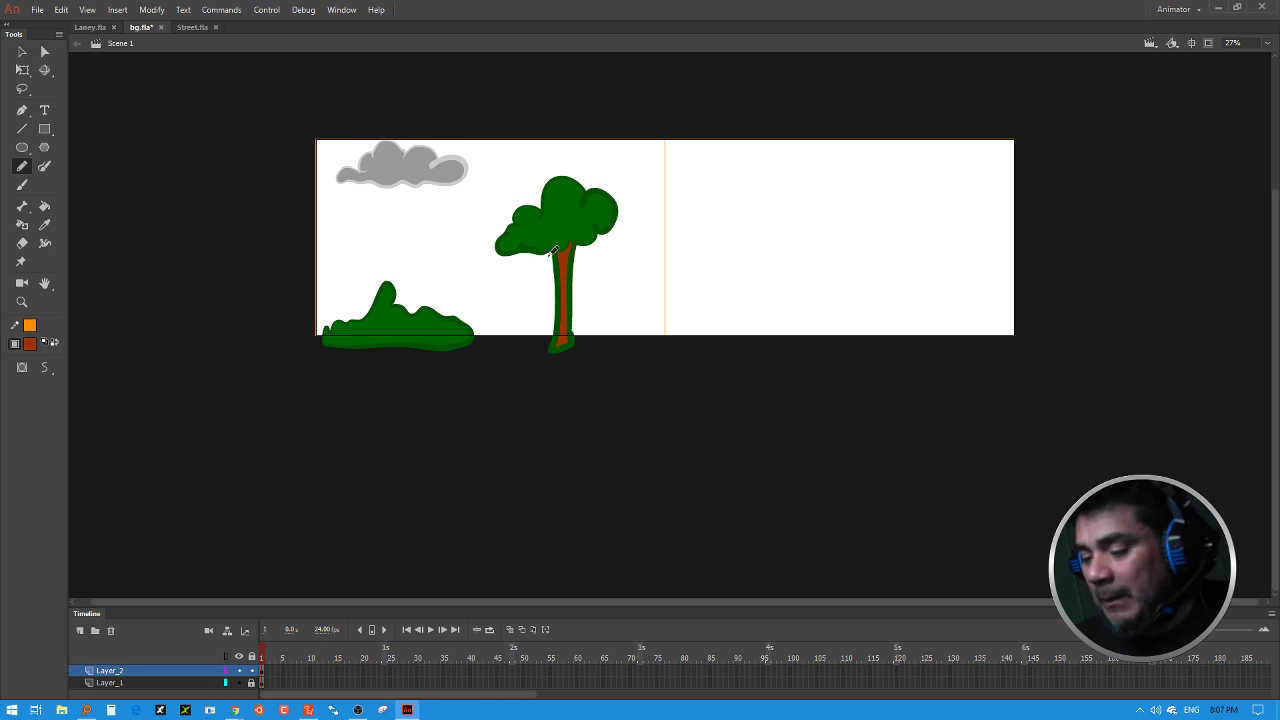
{"action": "left_click_drag", "start_coordinate": [577, 243], "coordinate": [607, 268]}
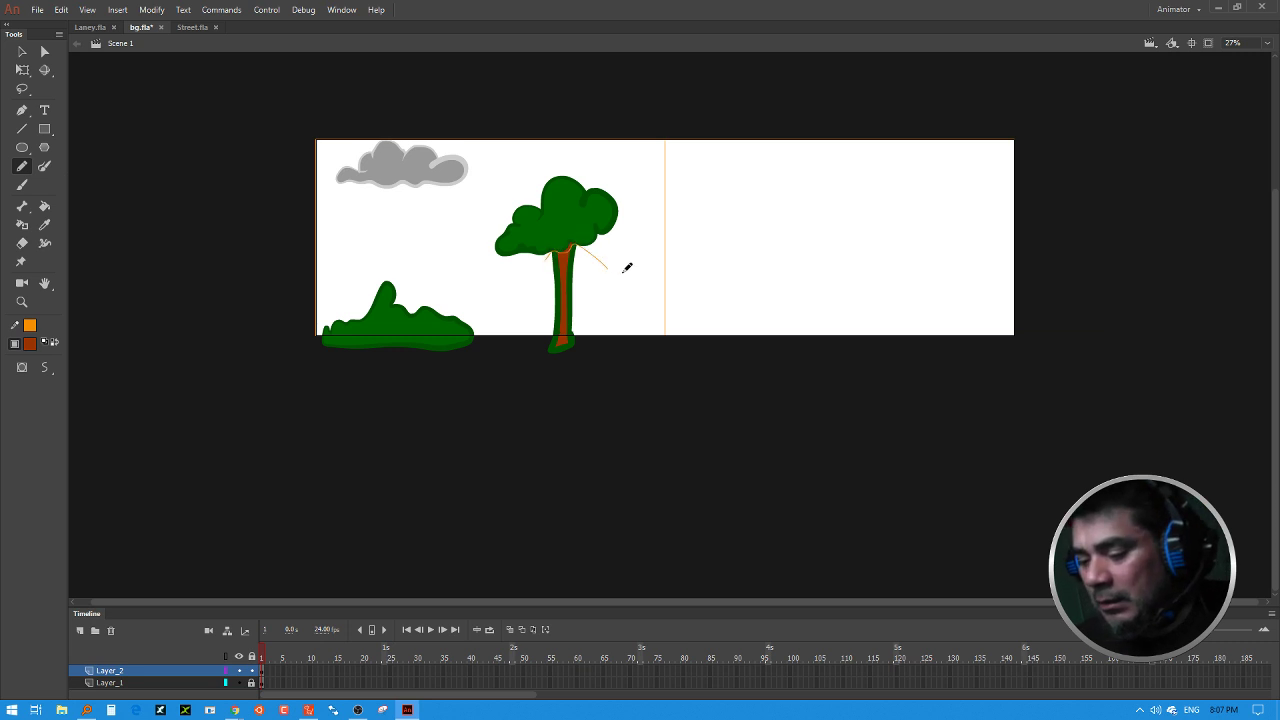
Step: Recolor the trunk's outline dark red and delete the orange pencil lines between the trunk and the crown
{"action": "left_click", "coordinate": [30, 325]}
{"action": "key", "text": "Escape"}
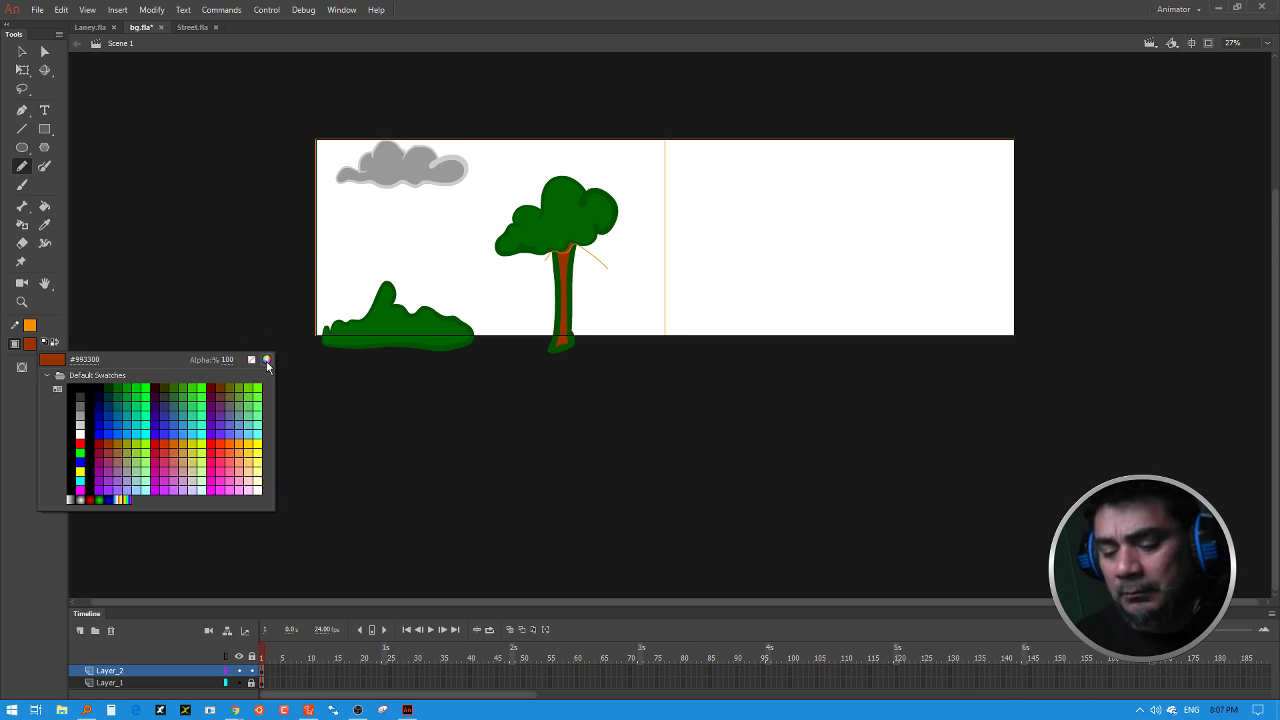
{"action": "left_click", "coordinate": [211, 387]}
{"action": "left_click", "coordinate": [44, 206]}
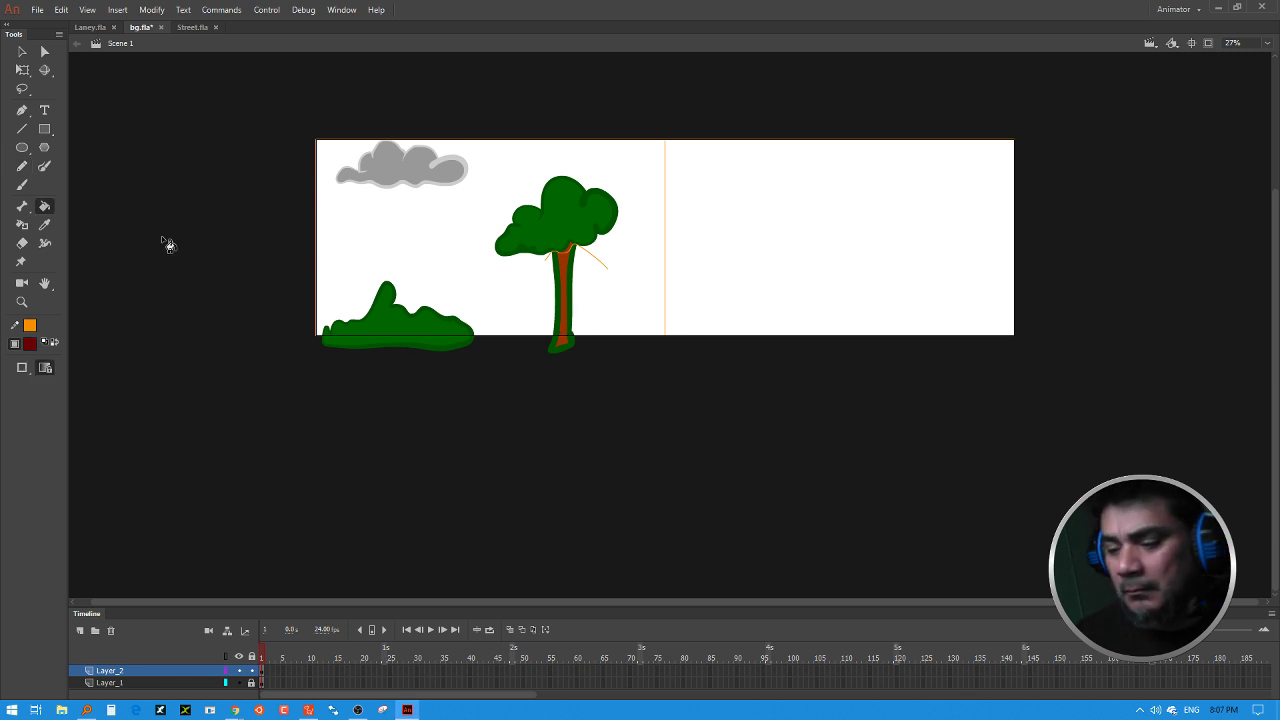
{"action": "left_click", "coordinate": [574, 292]}
{"action": "left_click", "coordinate": [31, 51]}
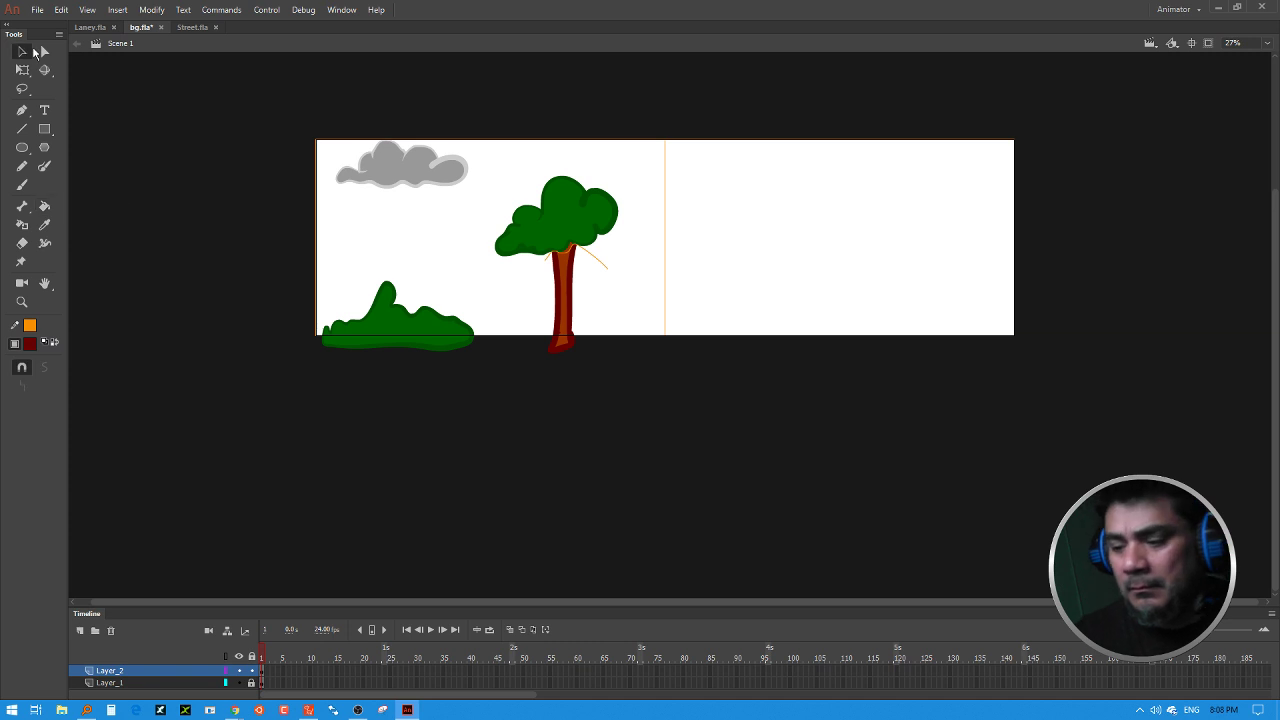
{"action": "left_click", "coordinate": [600, 263]}
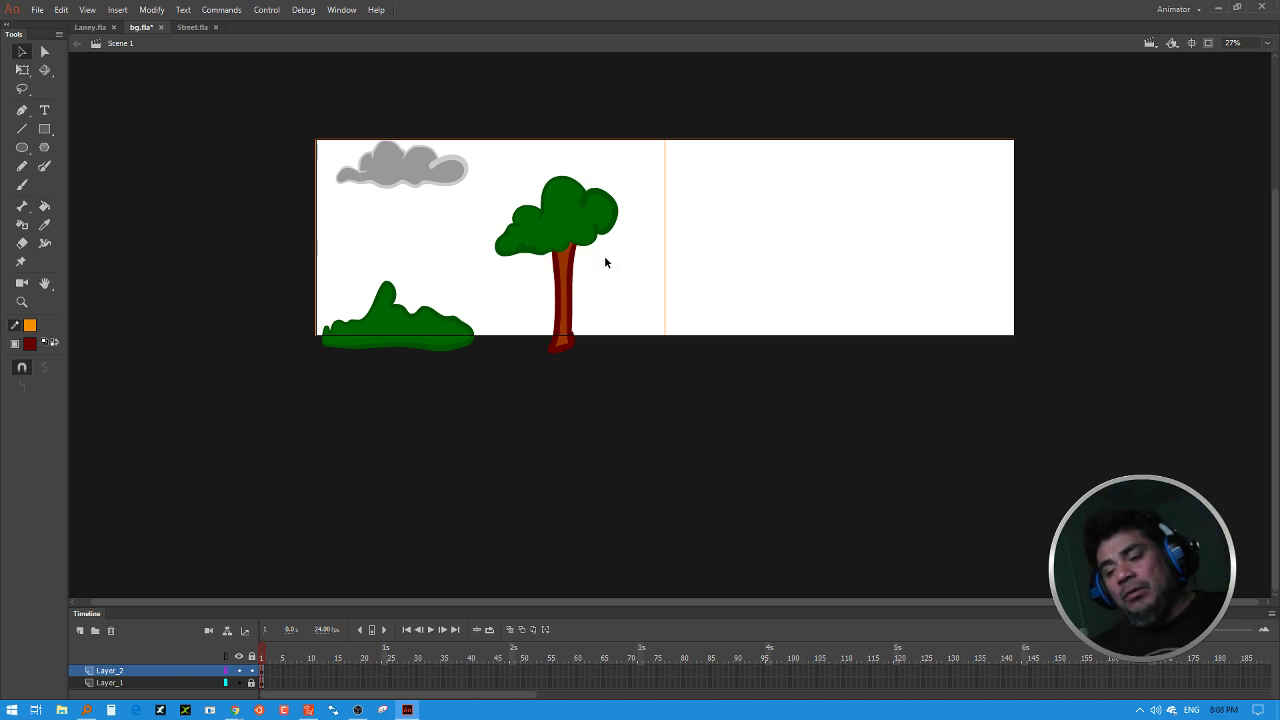
Step: Group the cloud, the bush and the tree as three separate groups
{"action": "left_click_drag", "start_coordinate": [481, 136], "coordinate": [292, 226]}
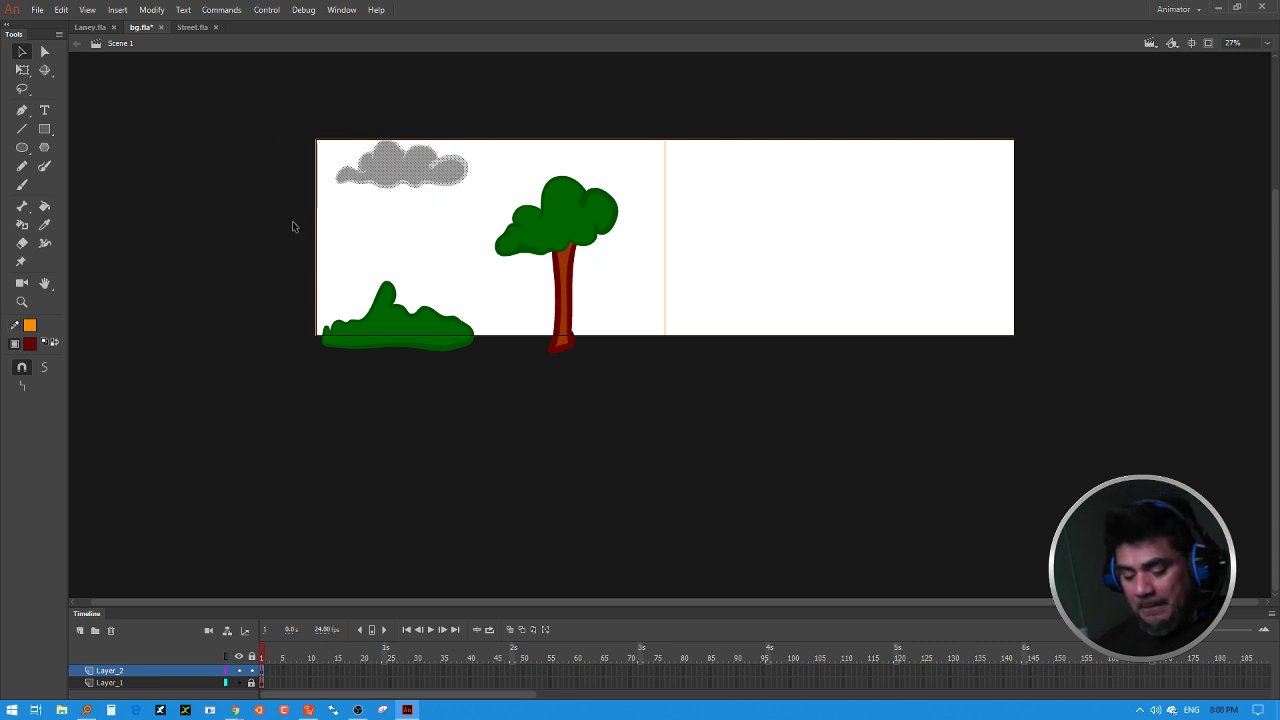
{"action": "key", "text": "ctrl+g"}
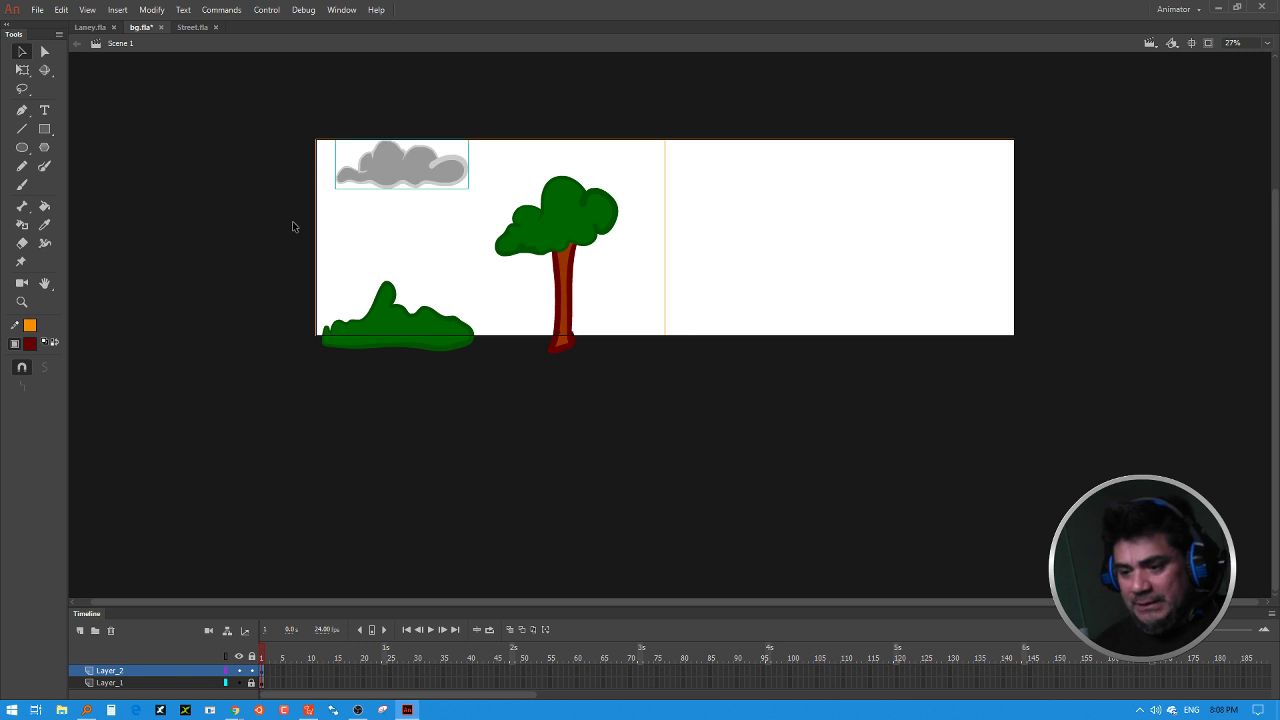
{"action": "left_click_drag", "start_coordinate": [277, 270], "coordinate": [509, 396]}
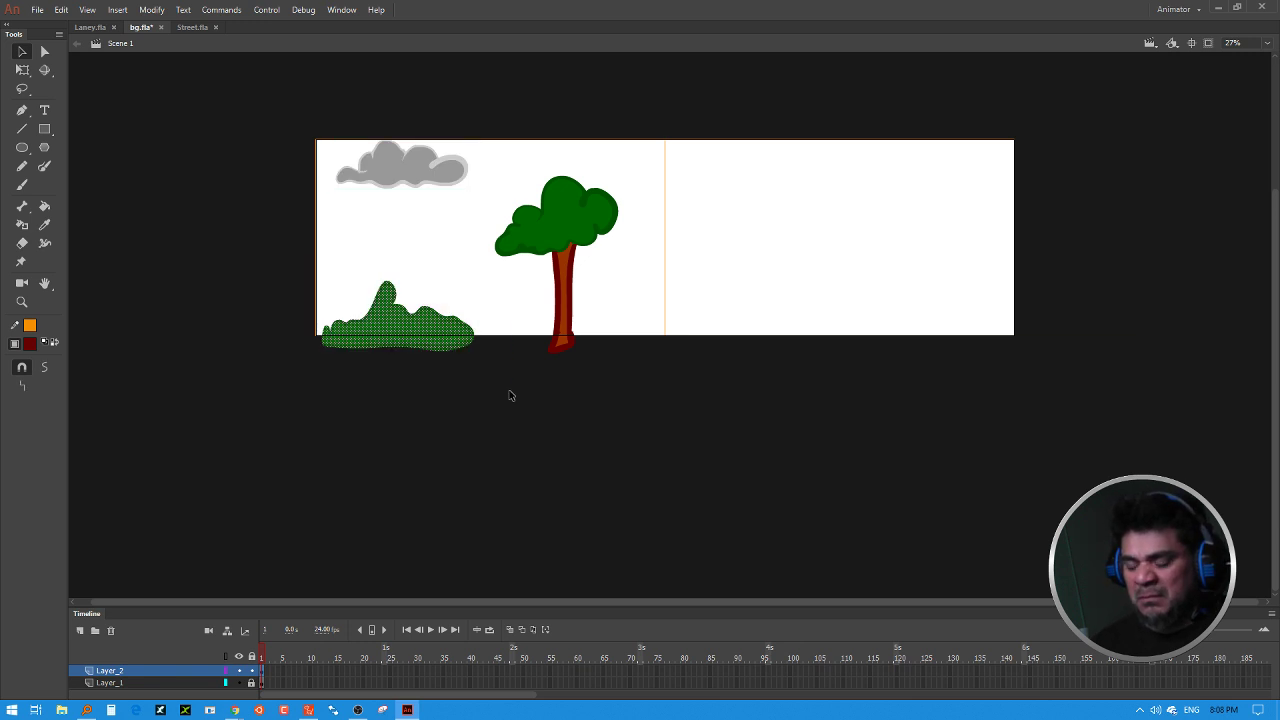
{"action": "key", "text": "ctrl+g"}
{"action": "left_click_drag", "start_coordinate": [646, 157], "coordinate": [488, 380]}
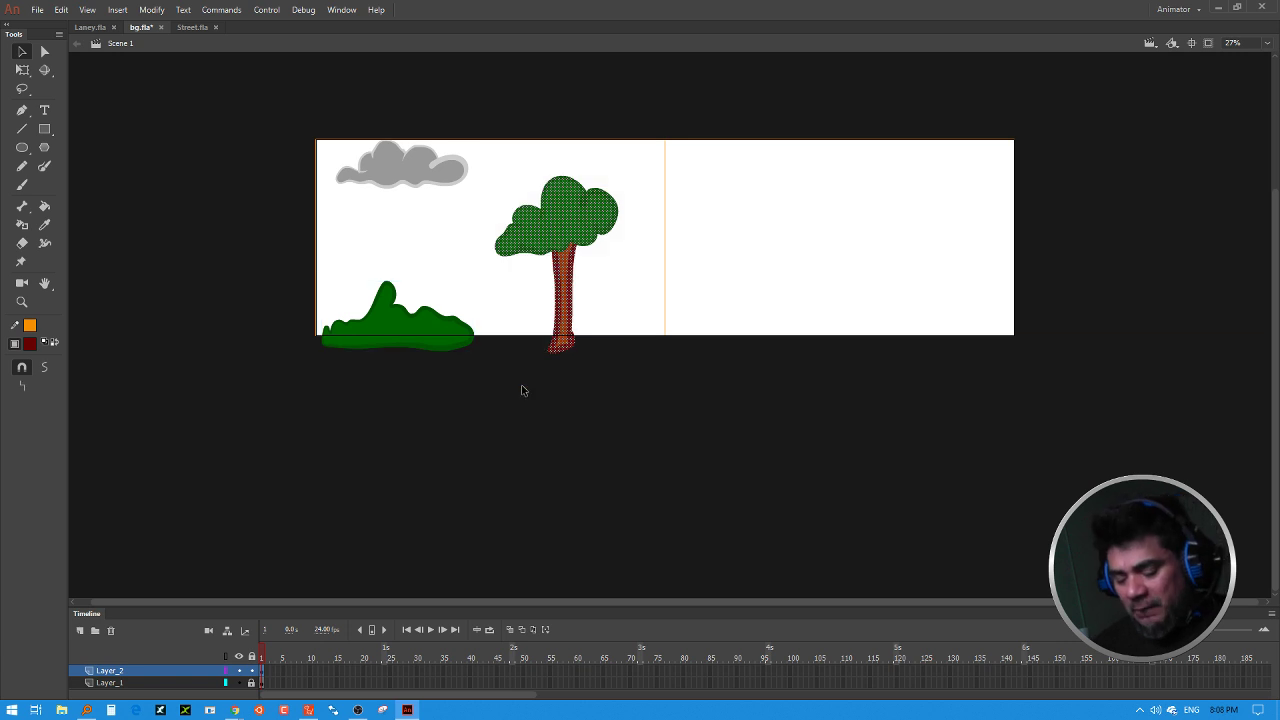
{"action": "key", "text": "ctrl+g"}
Step: Duplicate the cloud, bush and tree groups in place and shift the copies horizontally into the right frame
{"action": "left_click_drag", "start_coordinate": [323, 434], "coordinate": [629, 121]}
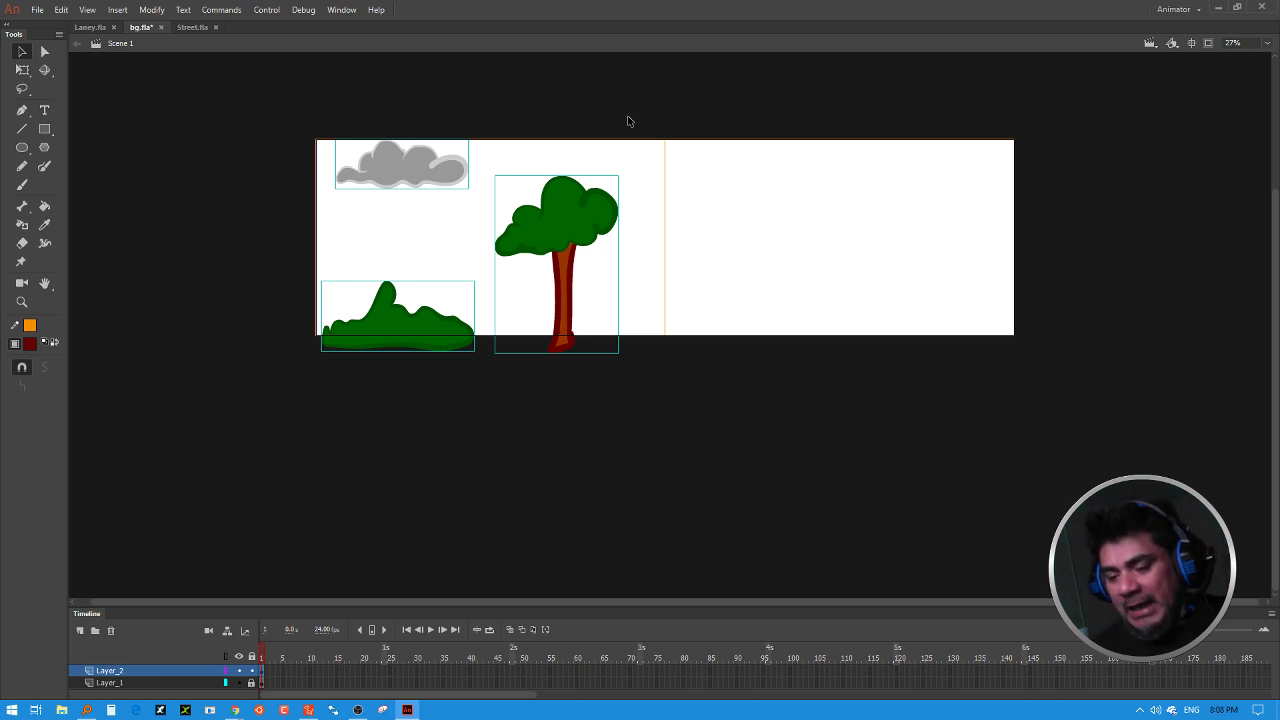
{"action": "key", "text": "shift+Right"}
{"action": "key", "text": "shift+Right"}
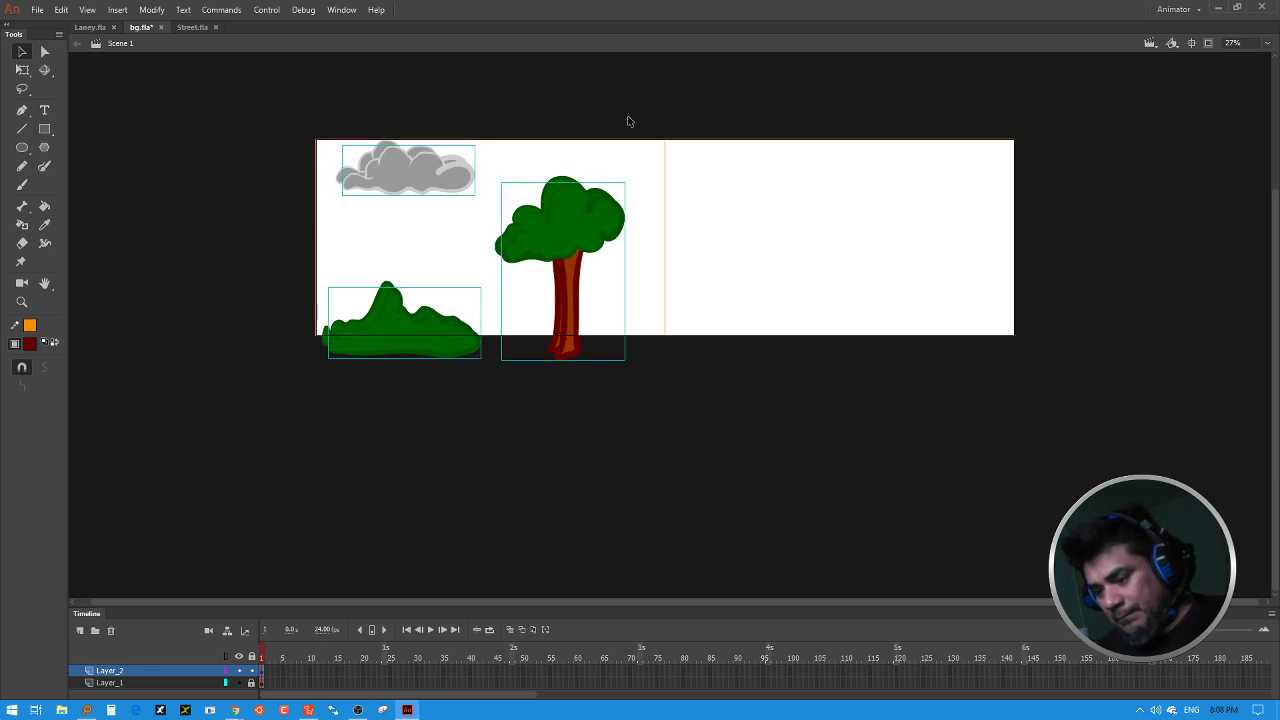
{"action": "key", "text": "shift+Right"}
{"action": "key", "text": "shift+Right"}
{"action": "key", "text": "shift+Right"}
{"action": "key", "text": "shift+Right"}
{"action": "key", "text": "shift+Right"}
{"action": "key", "text": "shift+Right"}
{"action": "key", "text": "shift+Right"}
{"action": "key", "text": "shift+Right"}
{"action": "key", "text": "shift+Right"}
{"action": "key", "text": "shift+Right"}
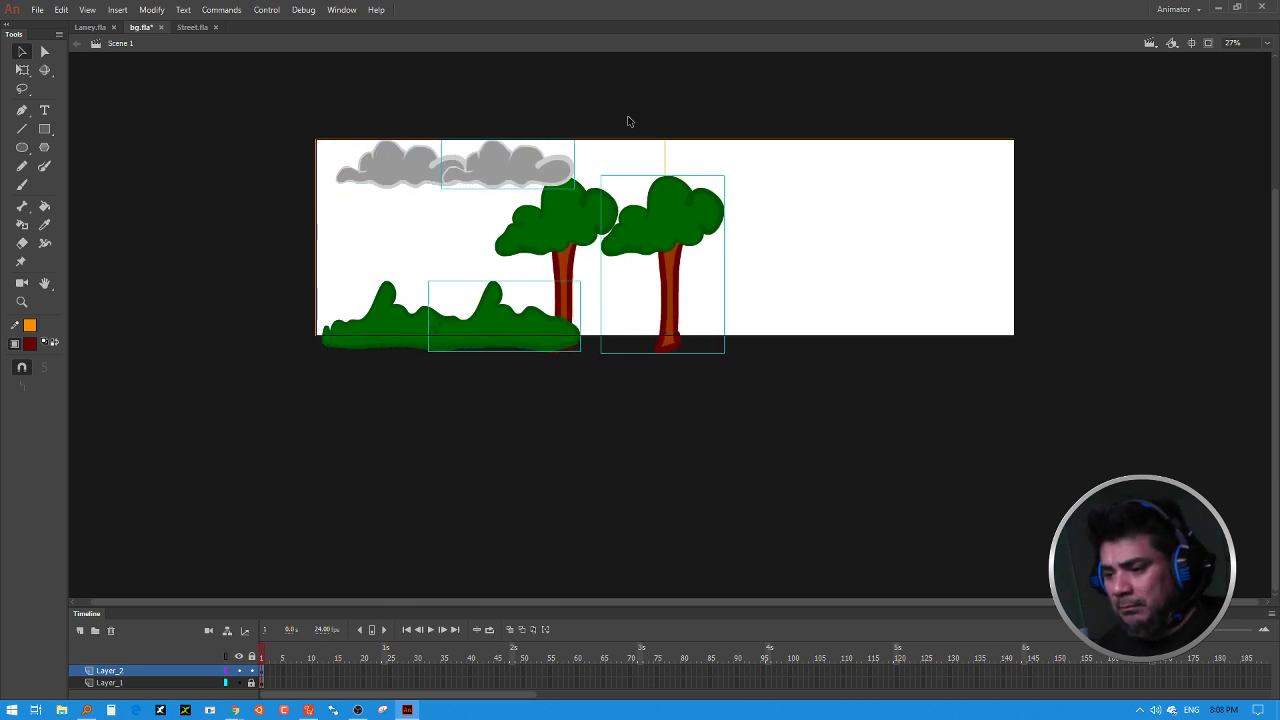
{"action": "key", "text": "shift+Right"}
{"action": "key", "text": "shift+Right"}
{"action": "key", "text": "shift+Right"}
{"action": "key", "text": "shift+Right"}
{"action": "key", "text": "shift+Right"}
{"action": "key", "text": "shift+Right"}
{"action": "key", "text": "shift+Right"}
{"action": "key", "text": "shift+Right"}
{"action": "key", "text": "shift+Right"}
{"action": "key", "text": "shift+Right"}
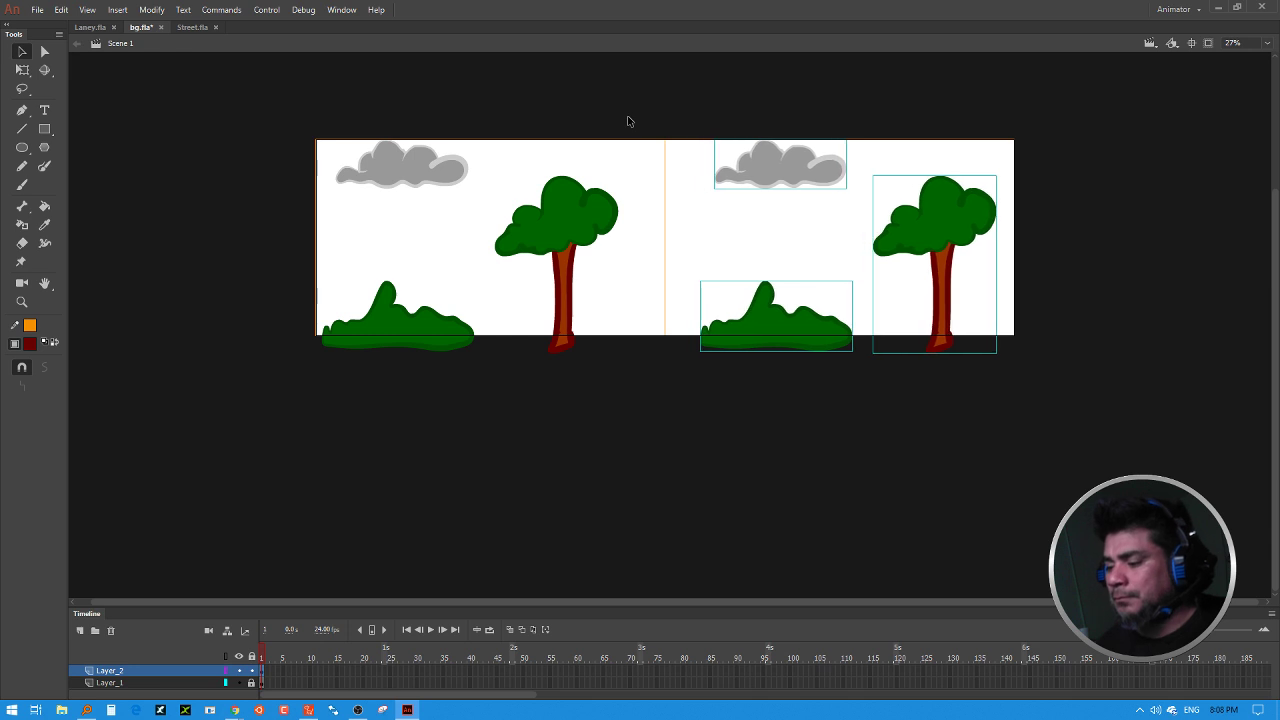
Step: Nudge the copied groups back left so they sit in the right frame as the originals do in the left, and deselect them
{"action": "key", "text": "shift+Left"}
{"action": "key", "text": "shift+Left"}
{"action": "key", "text": "shift+Left"}
{"action": "key", "text": "shift+Left"}
{"action": "key", "text": "shift+Left"}
{"action": "key", "text": "shift+Left"}
{"action": "key", "text": "shift+Left"}
{"action": "key", "text": "shift+Left"}
{"action": "key", "text": "shift+Left"}
{"action": "key", "text": "shift+Left"}
{"action": "key", "text": "shift+Left"}
{"action": "key", "text": "shift+Left"}
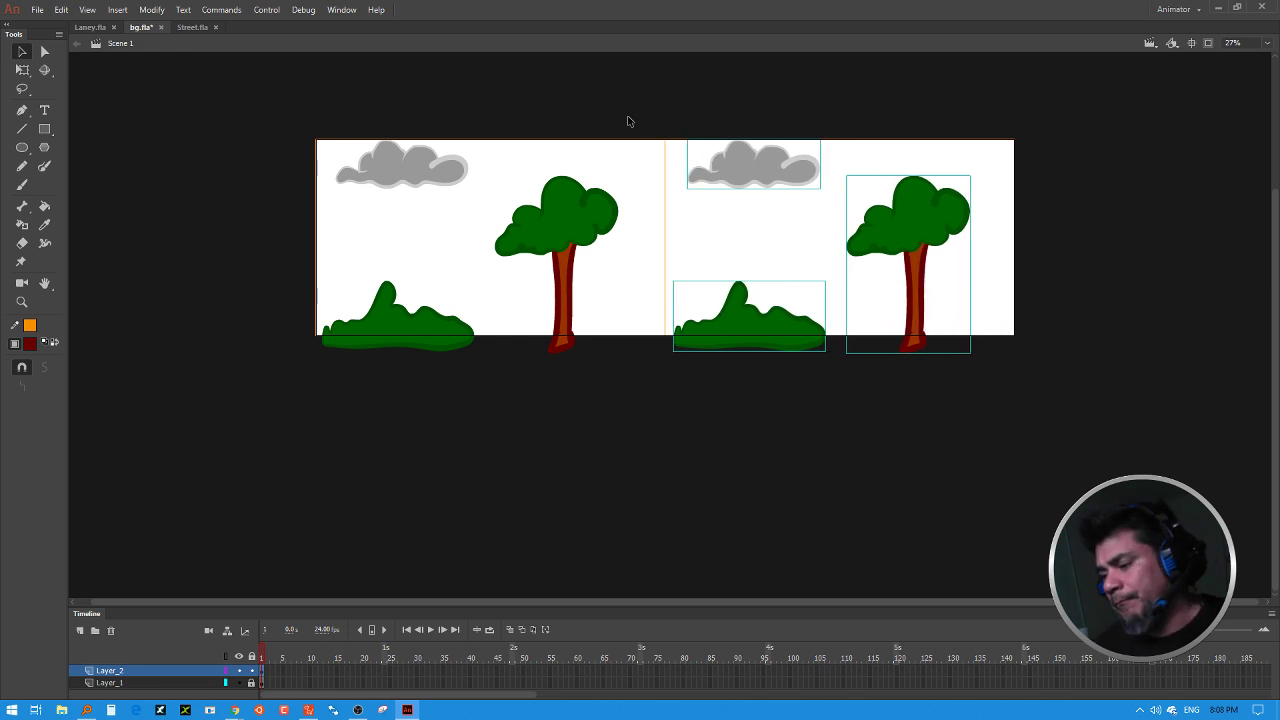
{"action": "key", "text": "shift+Right"}
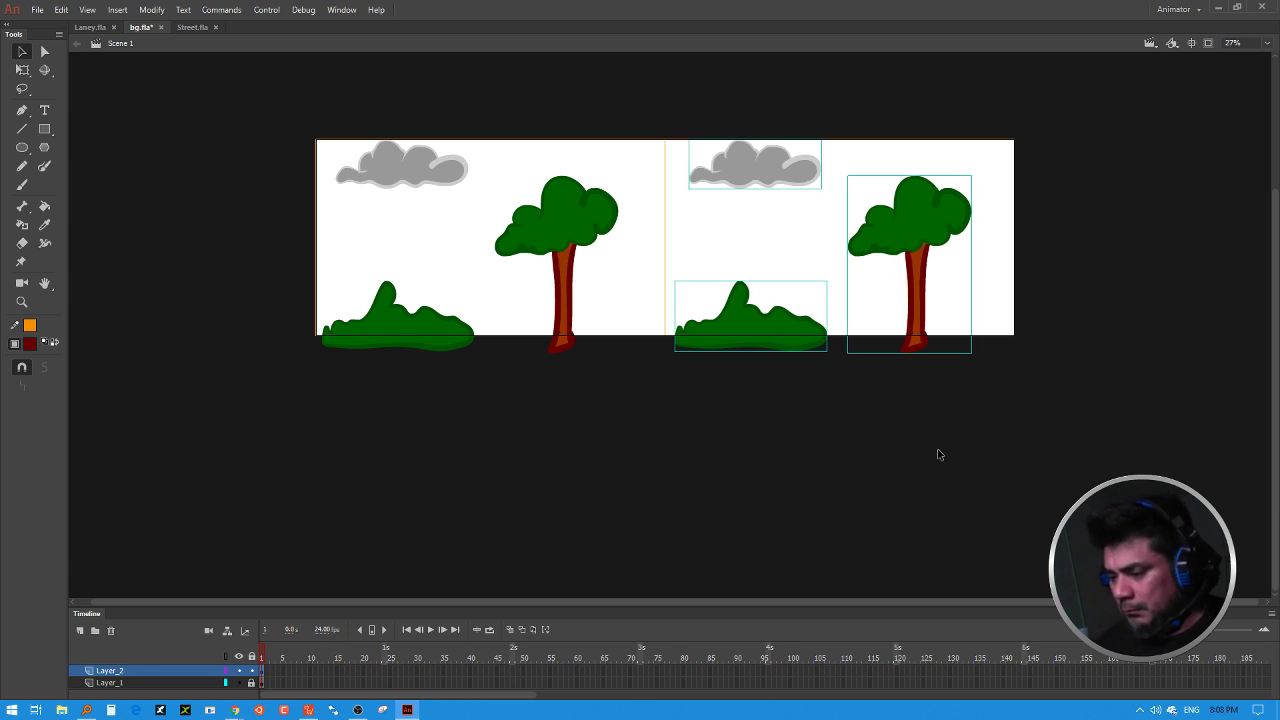
{"action": "left_click", "coordinate": [953, 565]}
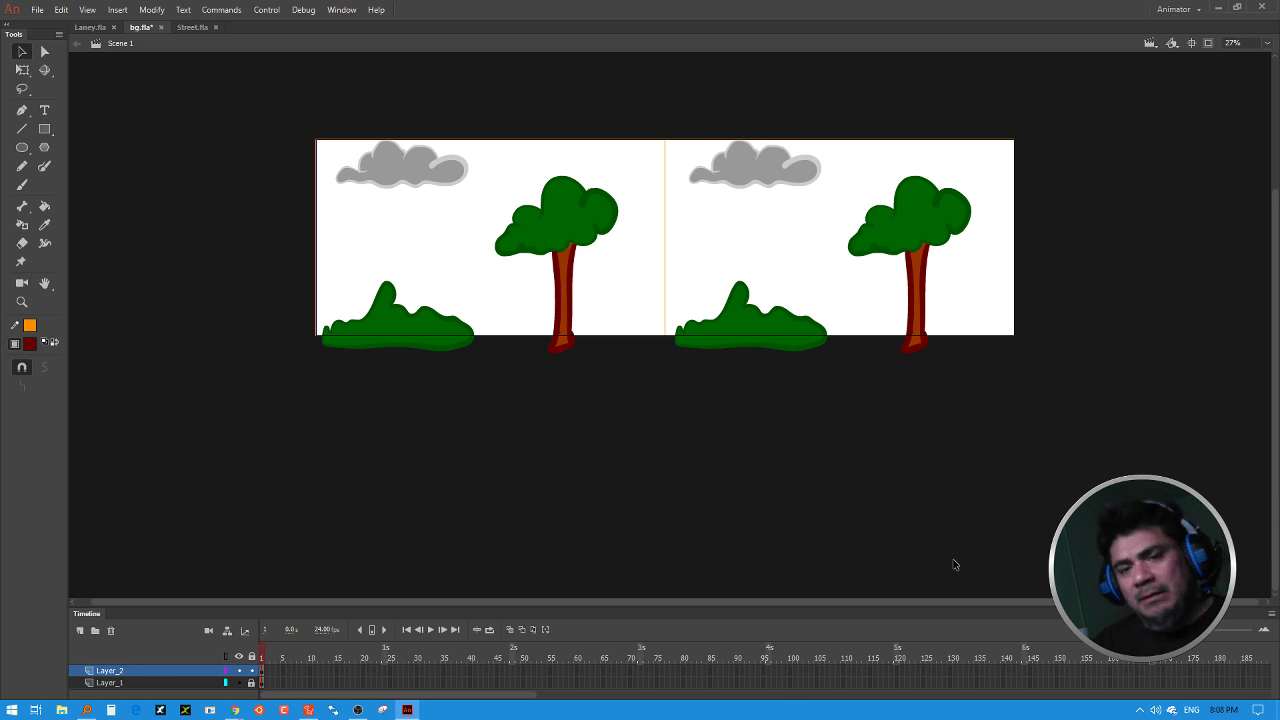
Step: Add a new layer beneath Layer_2, and on Layer_2 brush a wavy dark gray ground line across the left frame
{"action": "left_click", "coordinate": [80, 631]}
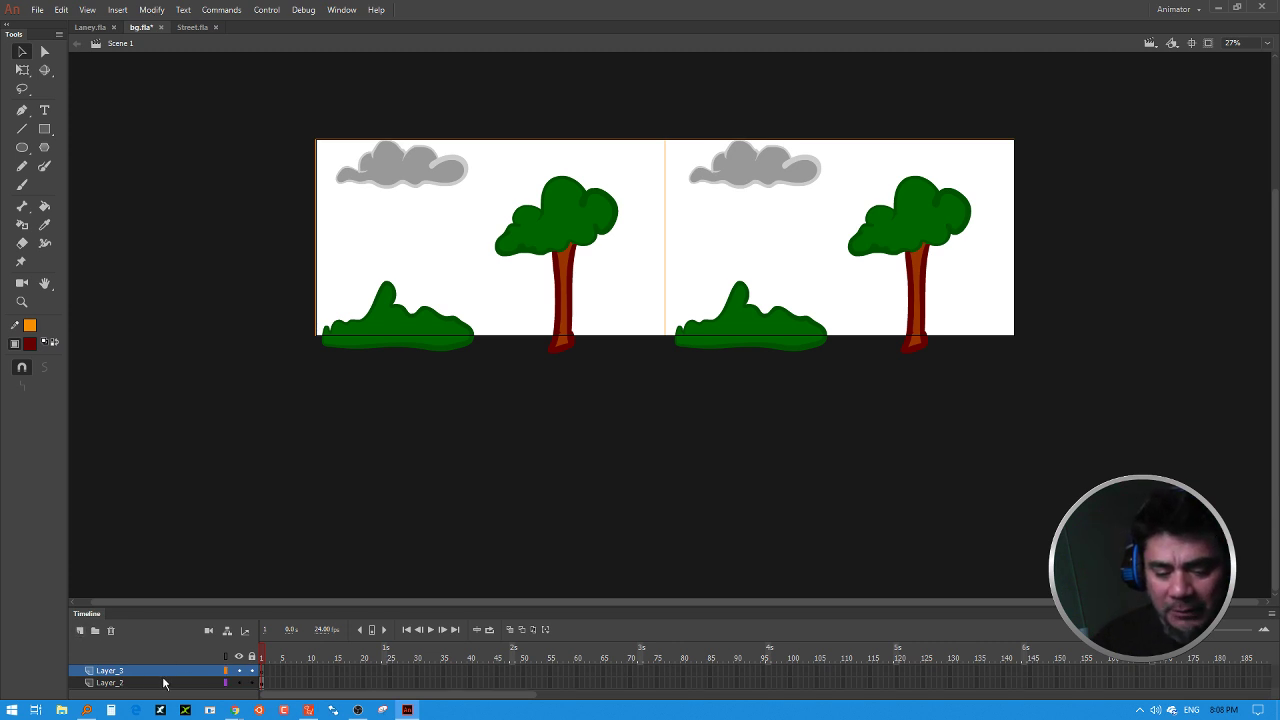
{"action": "left_click_drag", "start_coordinate": [137, 683], "coordinate": [137, 667]}
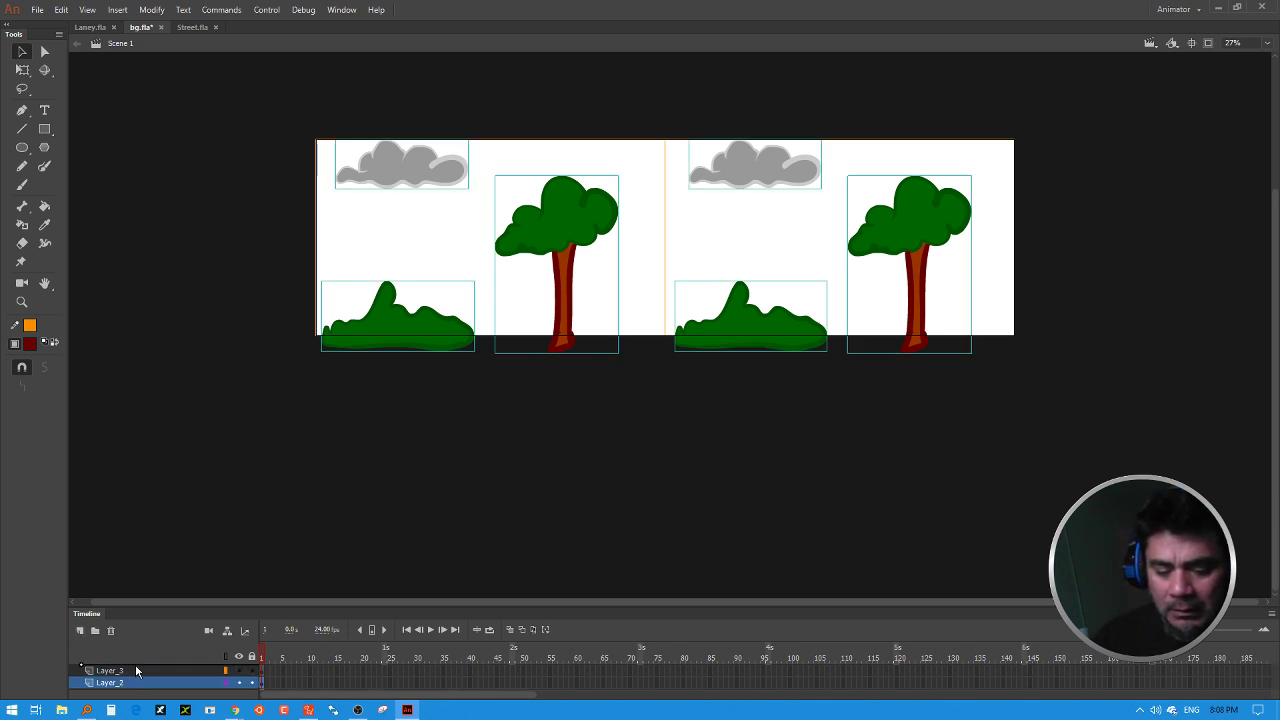
{"action": "key", "text": "b"}
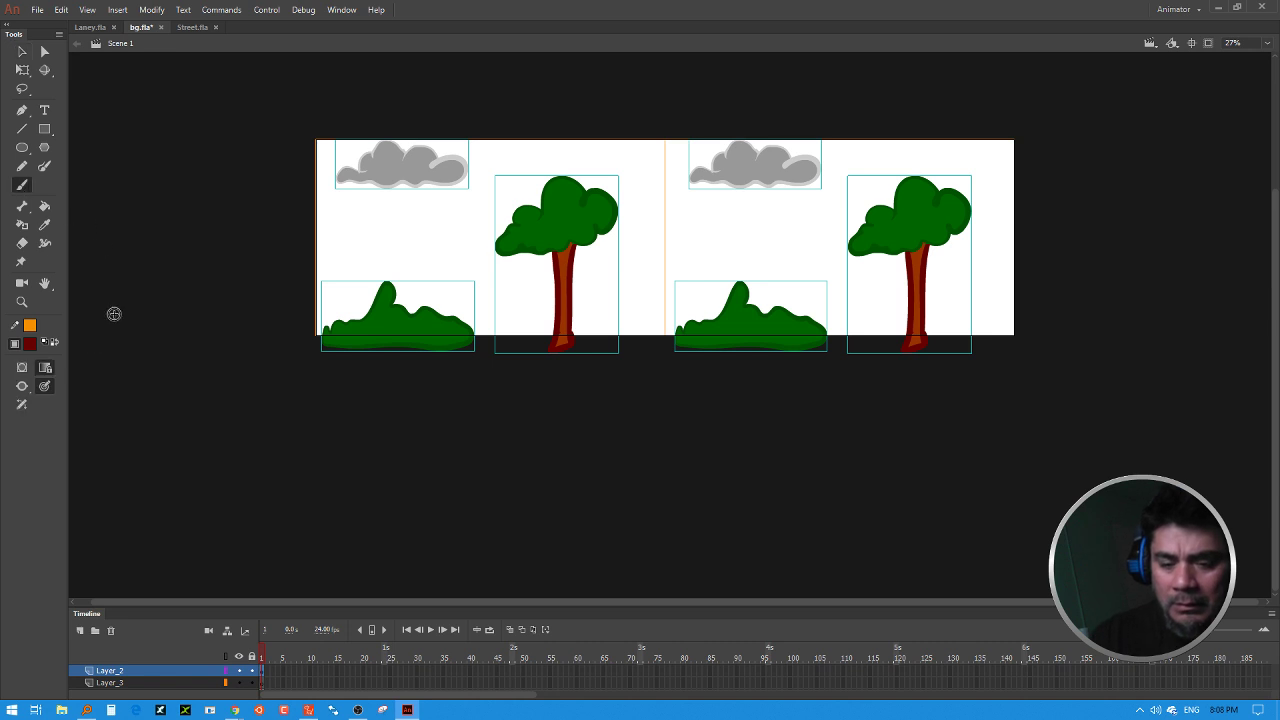
{"action": "left_click", "coordinate": [29, 343]}
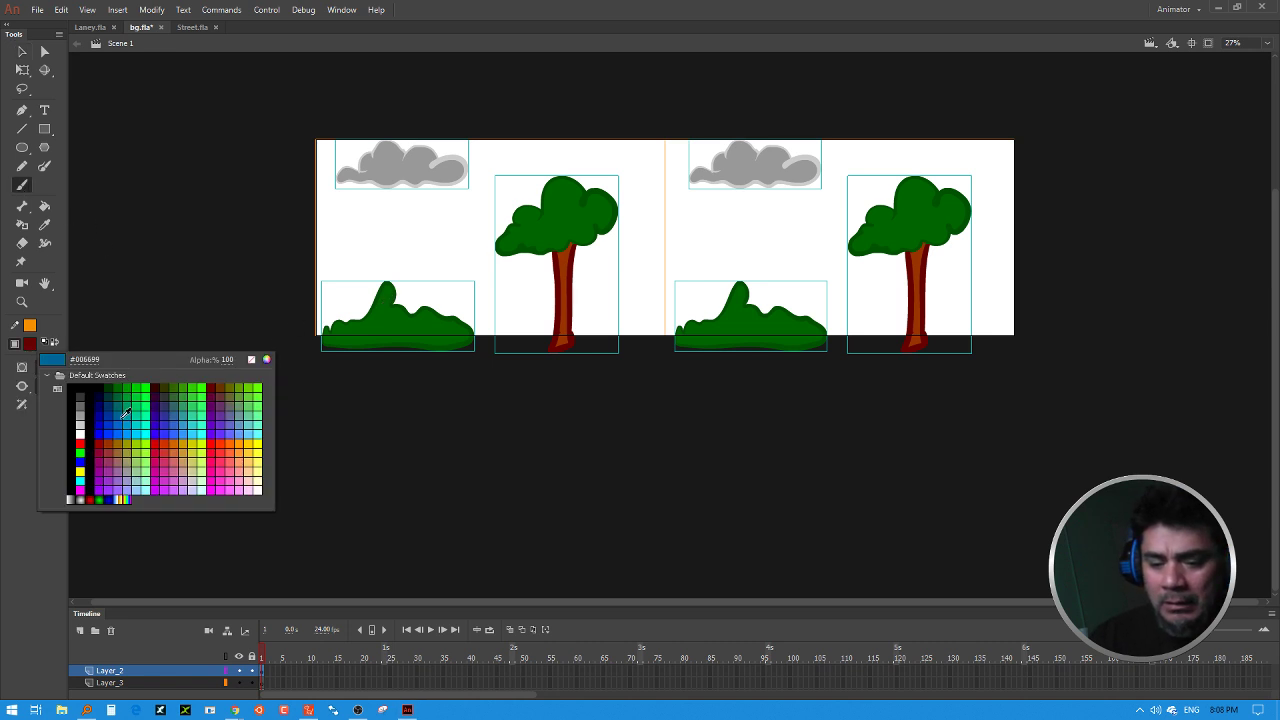
{"action": "left_click", "coordinate": [238, 406]}
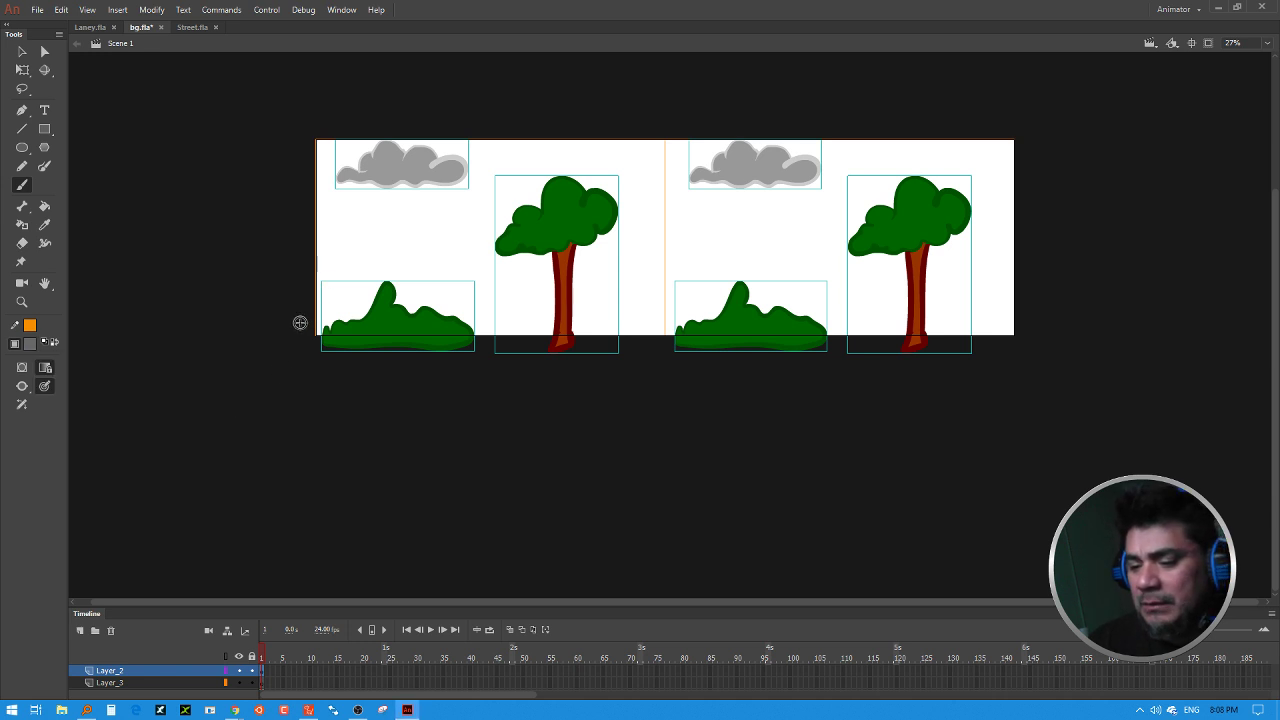
{"action": "mouse_move", "coordinate": [298, 325]}
{"action": "left_mouse_down"}
{"action": "mouse_move", "coordinate": [345, 305]}
{"action": "mouse_move", "coordinate": [386, 316]}
{"action": "mouse_move", "coordinate": [478, 299]}
{"action": "mouse_move", "coordinate": [520, 316]}
{"action": "mouse_move", "coordinate": [606, 302]}
{"action": "mouse_move", "coordinate": [668, 305]}
{"action": "left_mouse_up"}
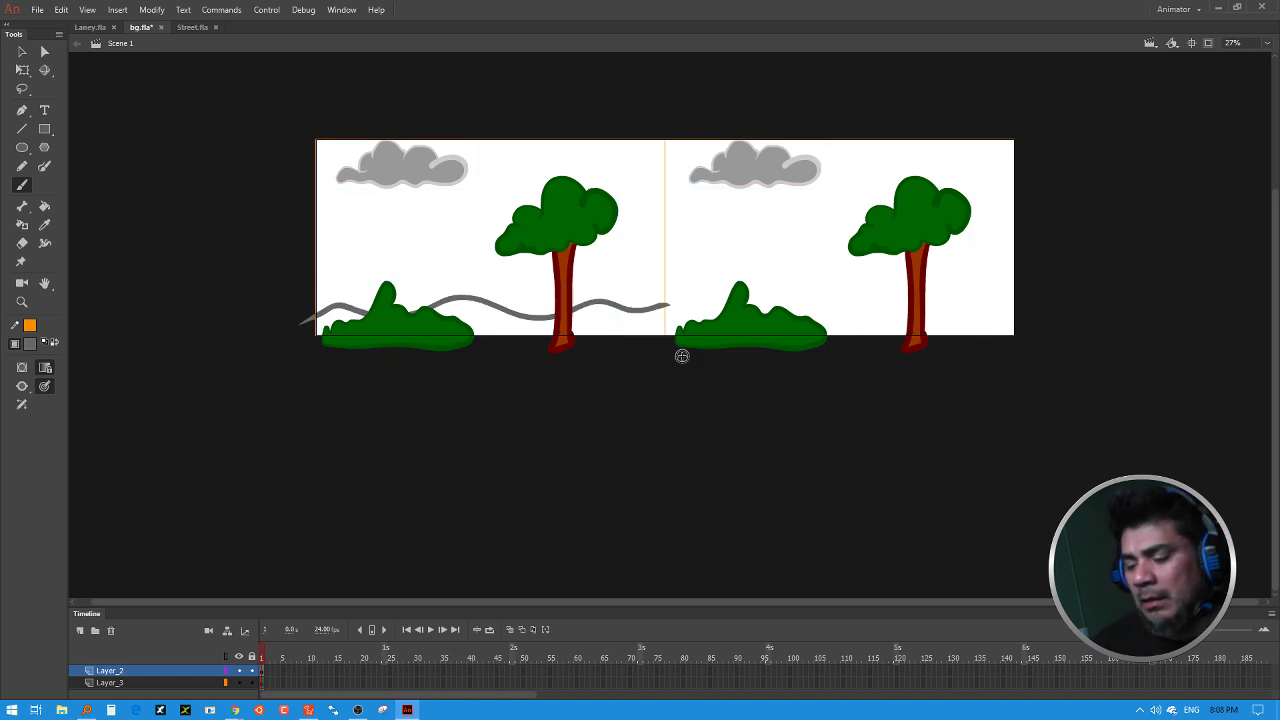
{"action": "left_click", "coordinate": [22, 51]}
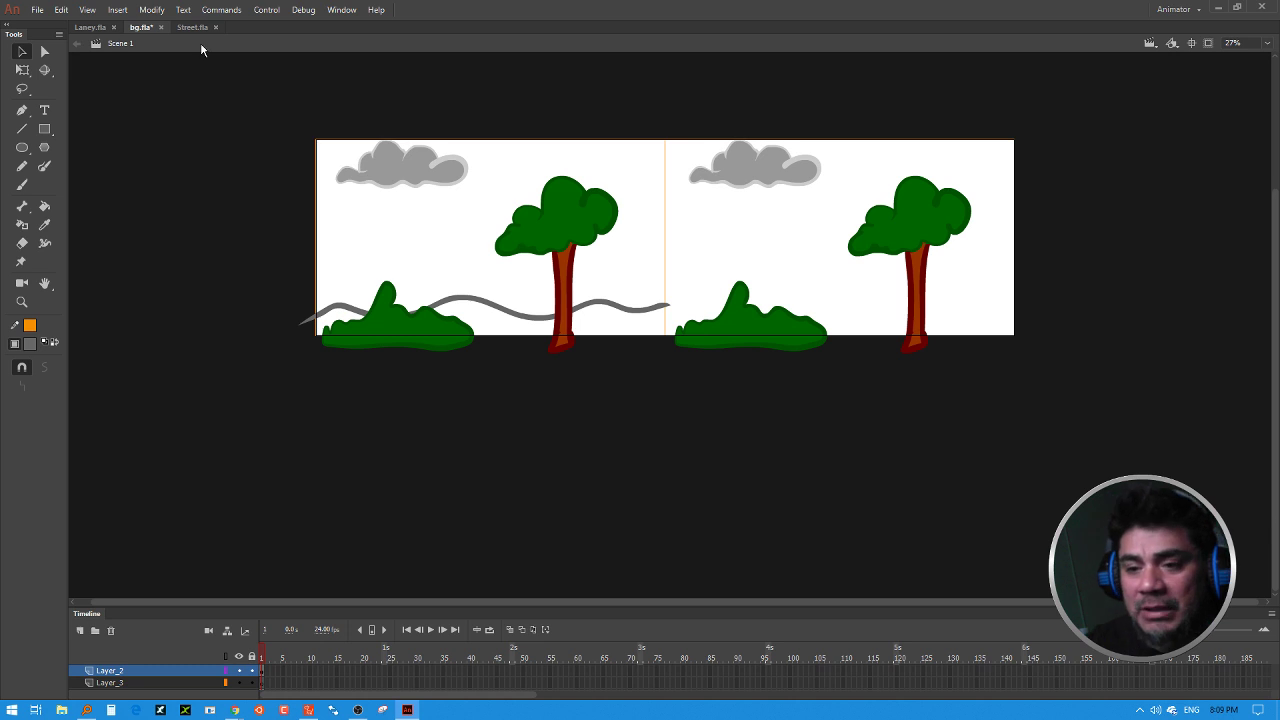
Step: Show the rulers and add two horizontal guides marking the thickness of the wavy ground line
{"action": "left_click", "coordinate": [116, 11]}
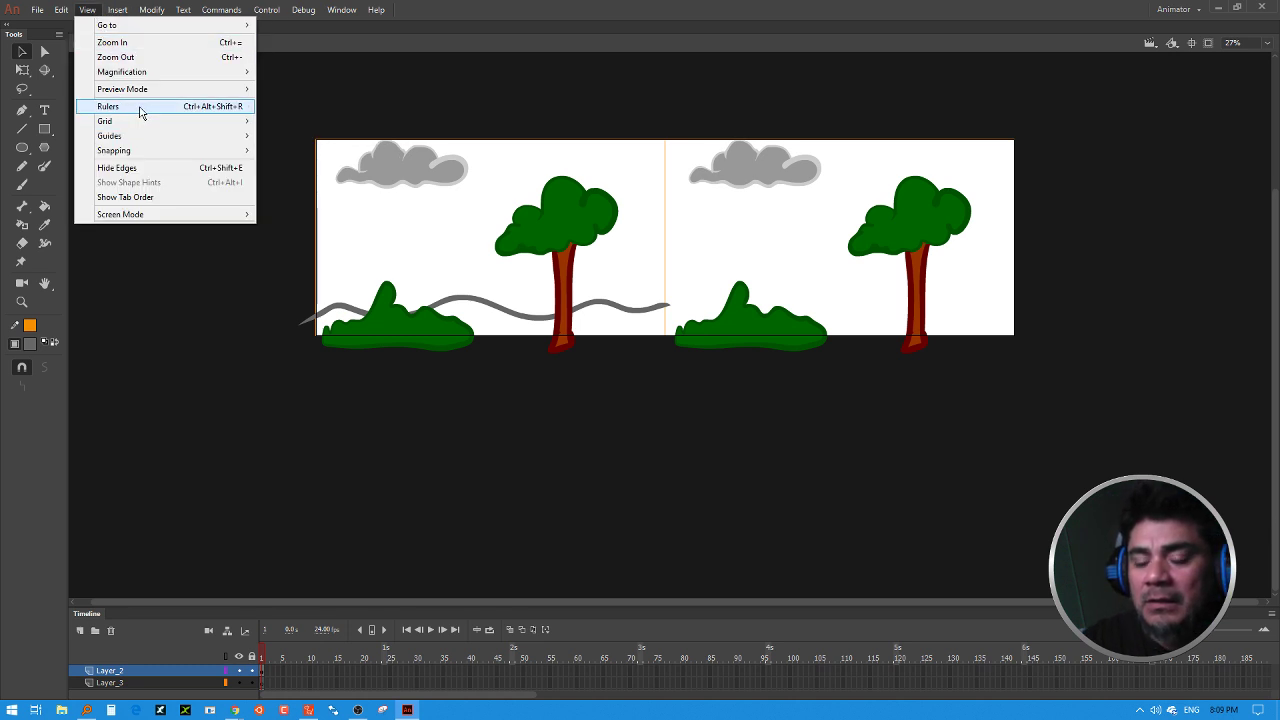
{"action": "left_click", "coordinate": [210, 108]}
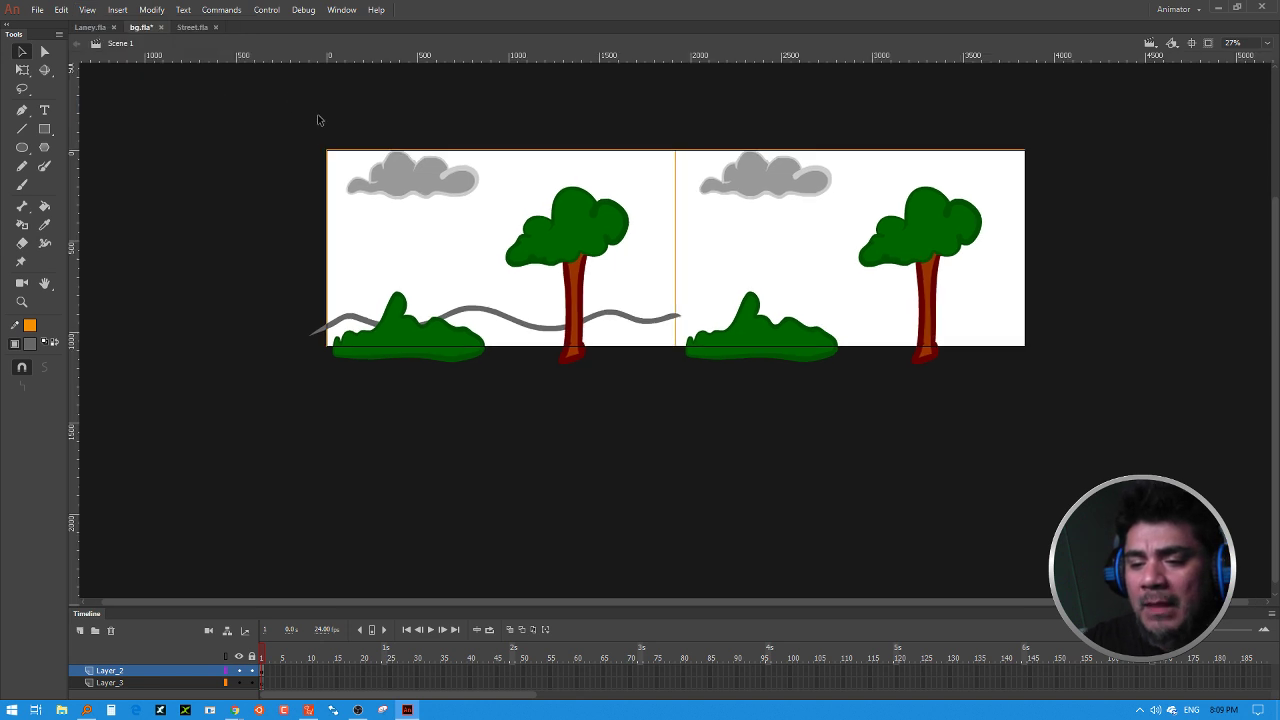
{"action": "left_click_drag", "start_coordinate": [292, 56], "coordinate": [636, 337]}
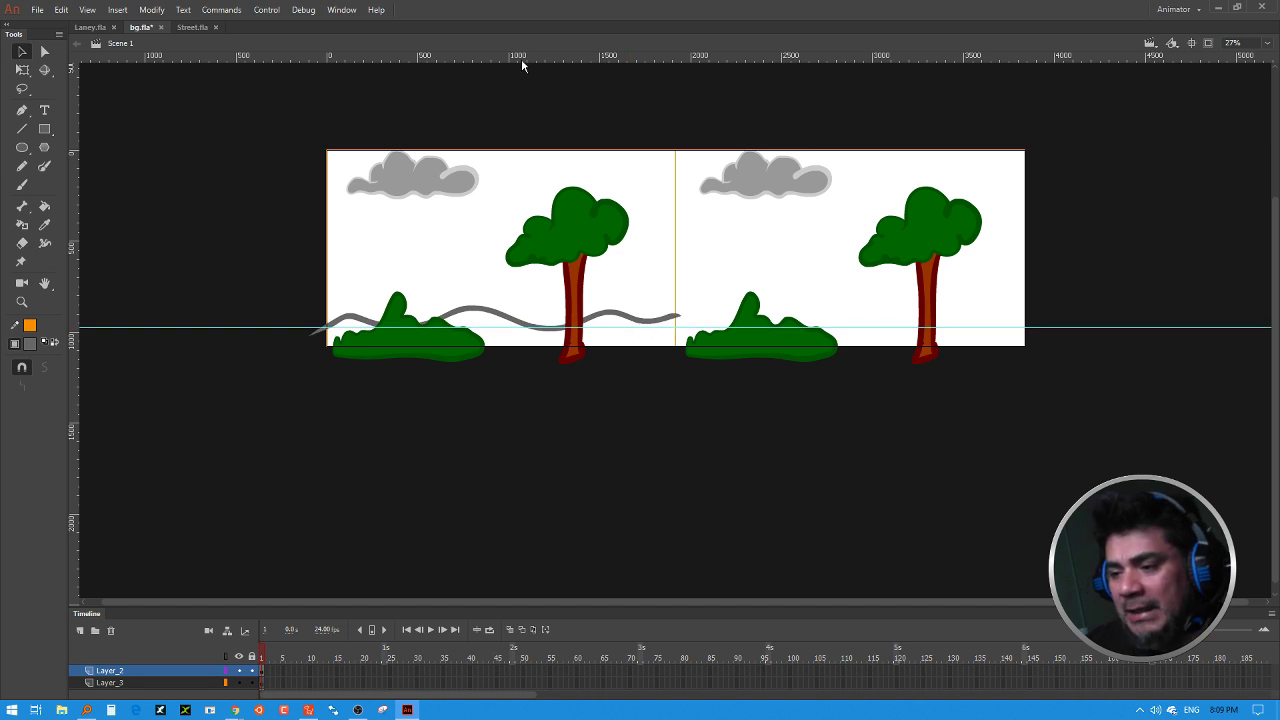
{"action": "left_click_drag", "start_coordinate": [523, 58], "coordinate": [523, 328]}
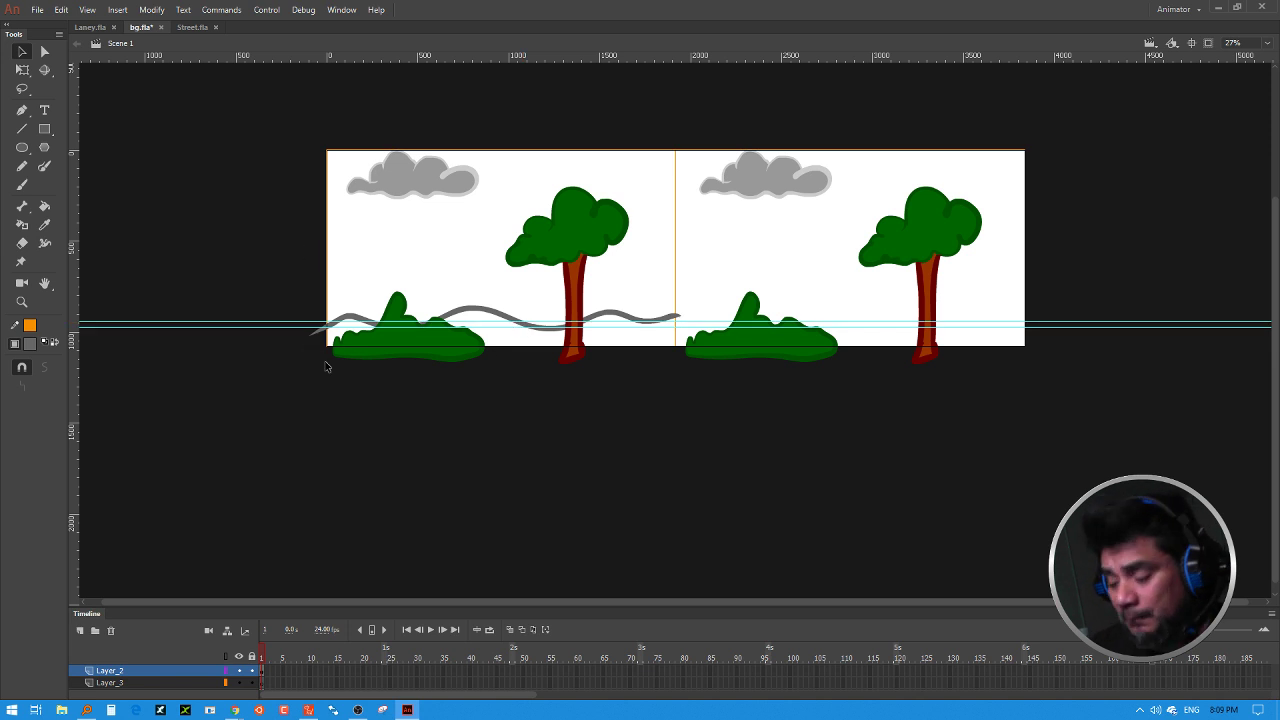
Step: Delete the piece of the ground line that overhangs the outer edge of the left frame
{"action": "key", "text": "ctrl+equal"}
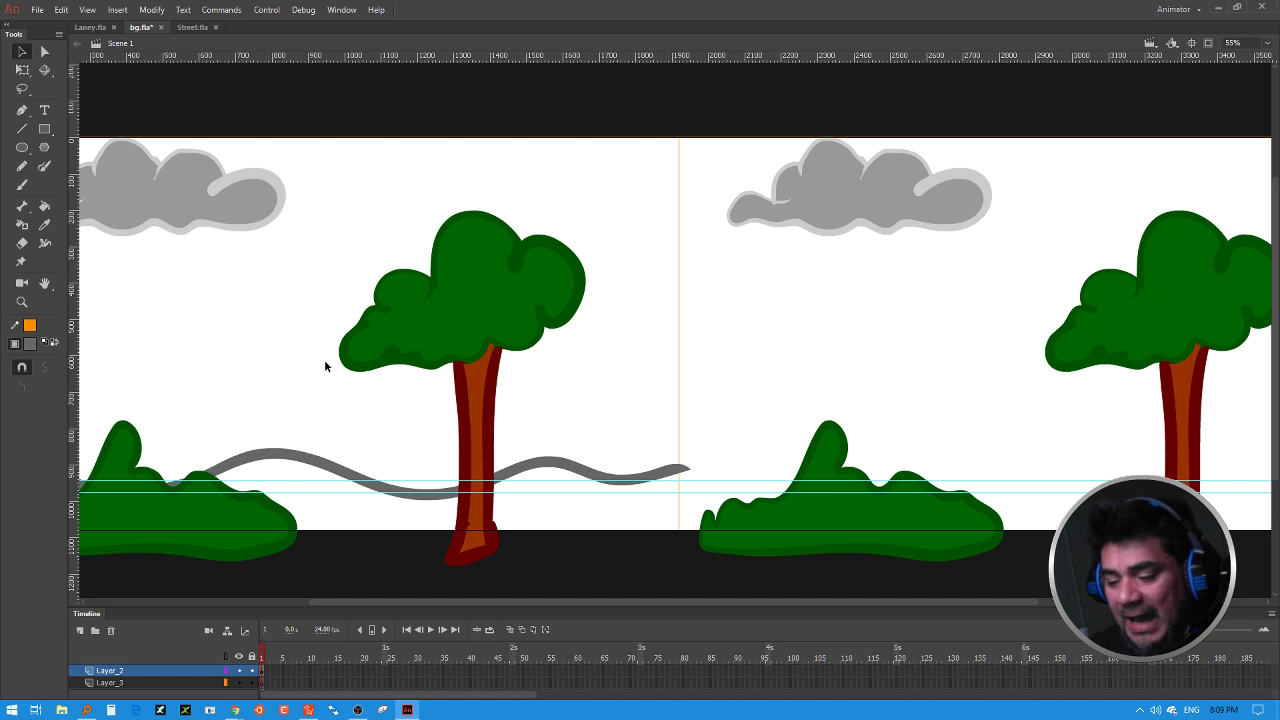
{"action": "left_click_drag", "start_coordinate": [377, 400], "coordinate": [749, 357]}
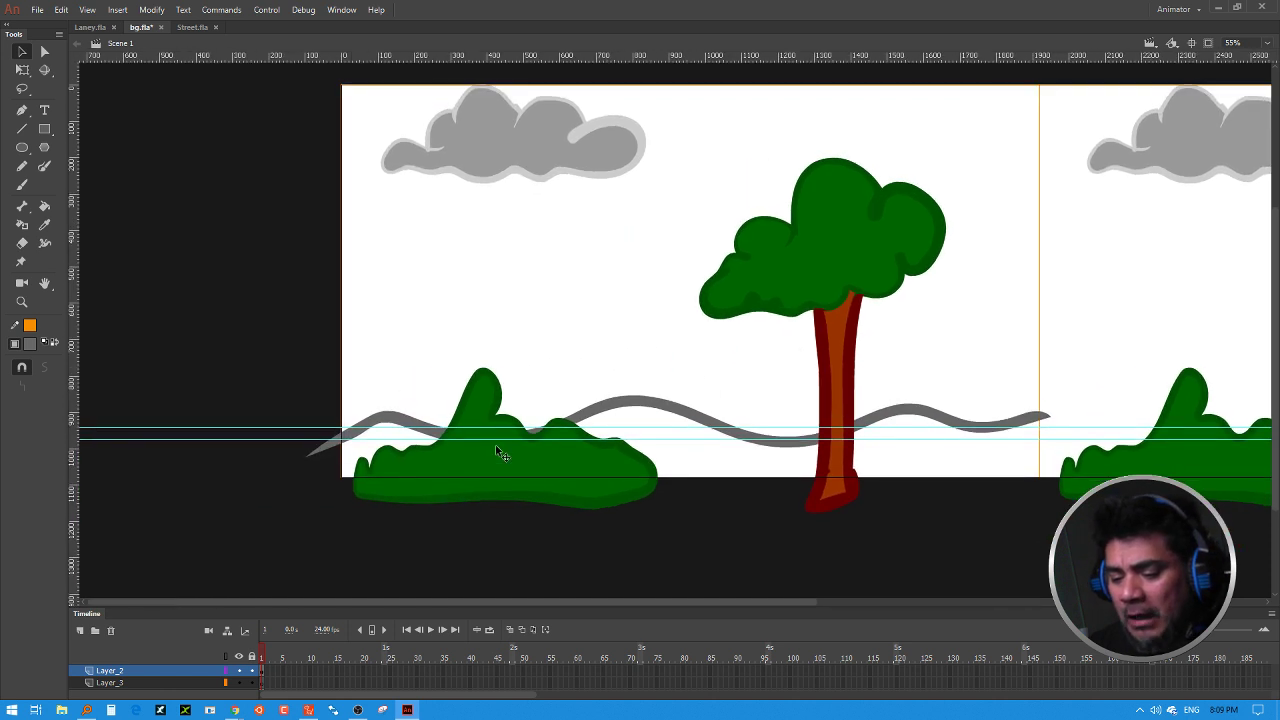
{"action": "left_click_drag", "start_coordinate": [246, 362], "coordinate": [346, 527]}
{"action": "key", "text": "Delete"}
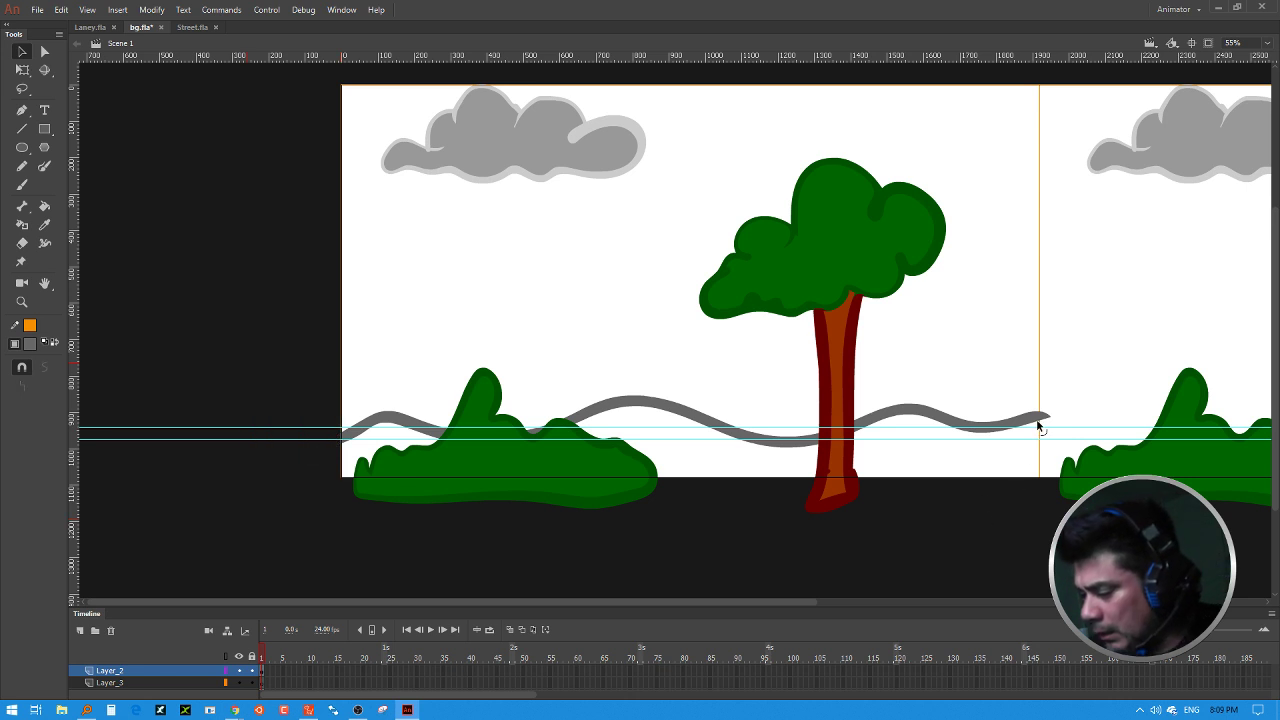
Step: Reshape the ground line's right end to fit between the two guides and trim the part beyond the boundary between the frames
{"action": "mouse_move", "coordinate": [1035, 426]}
{"action": "left_mouse_down"}
{"action": "mouse_move", "coordinate": [1052, 441]}
{"action": "mouse_move", "coordinate": [1054, 422]}
{"action": "mouse_move", "coordinate": [1058, 446]}
{"action": "left_mouse_up"}
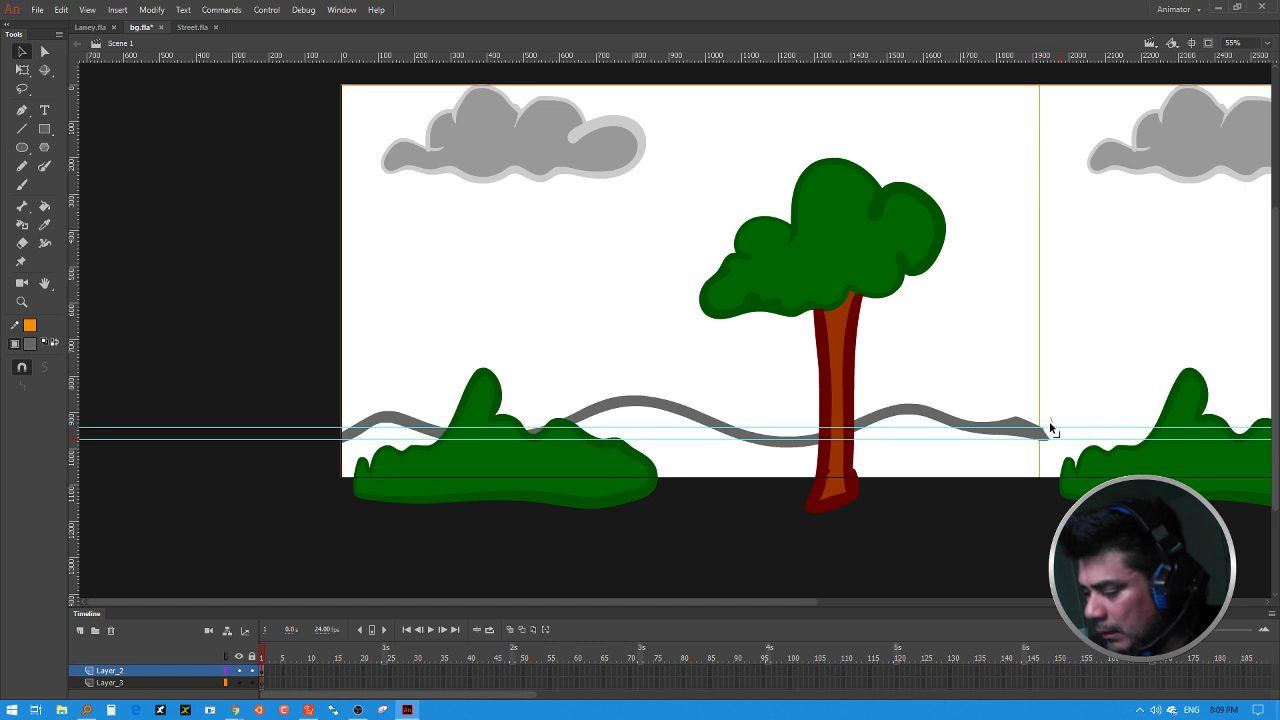
{"action": "mouse_move", "coordinate": [1018, 421]}
{"action": "left_mouse_down"}
{"action": "mouse_move", "coordinate": [1036, 428]}
{"action": "mouse_move", "coordinate": [1040, 467]}
{"action": "left_mouse_up"}
{"action": "left_click_drag", "start_coordinate": [1040, 467], "coordinate": [1047, 481]}
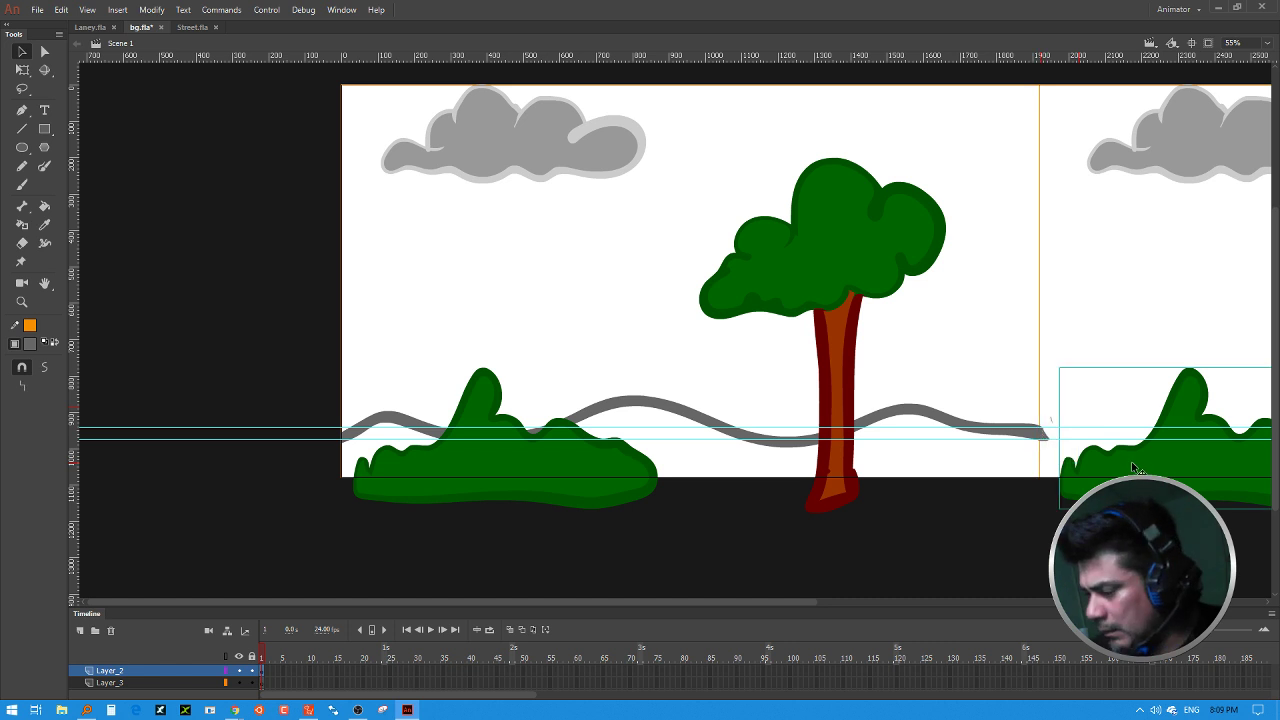
{"action": "key", "text": "Escape"}
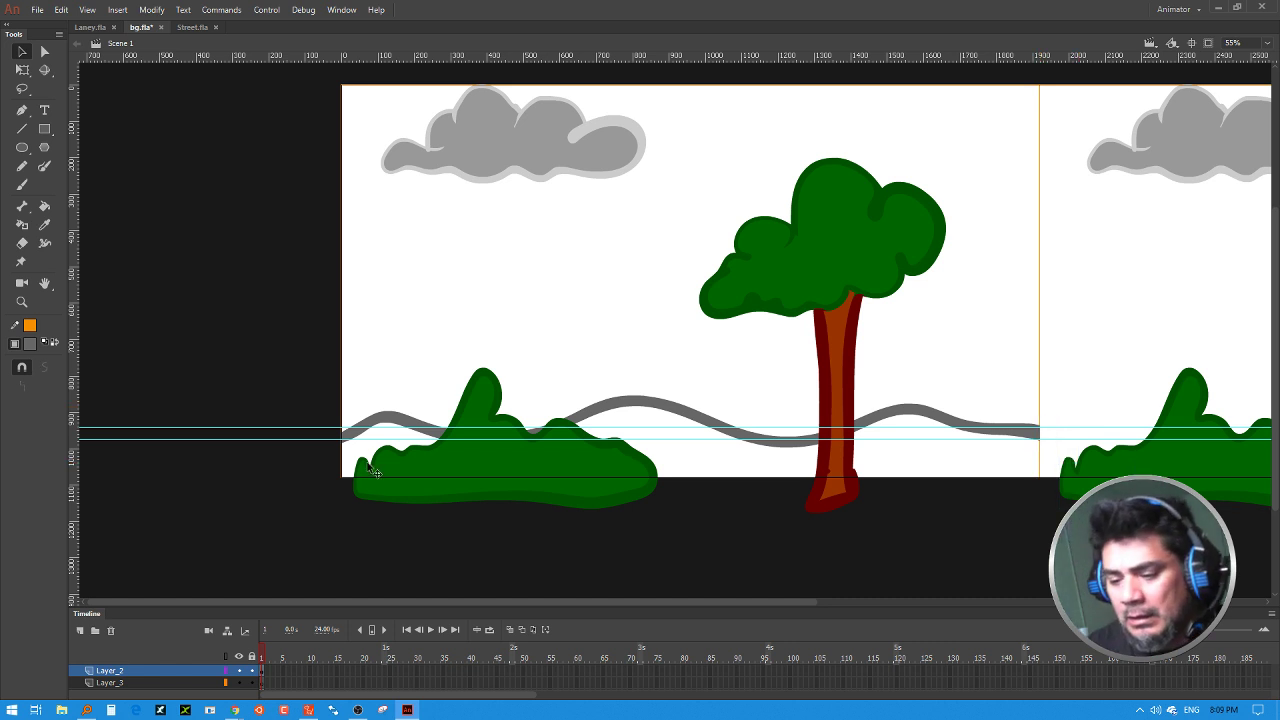
Step: Group the ground line, duplicate it in place and shift the copy horizontally so it starts at the right frame's edge
{"action": "left_click", "coordinate": [389, 440]}
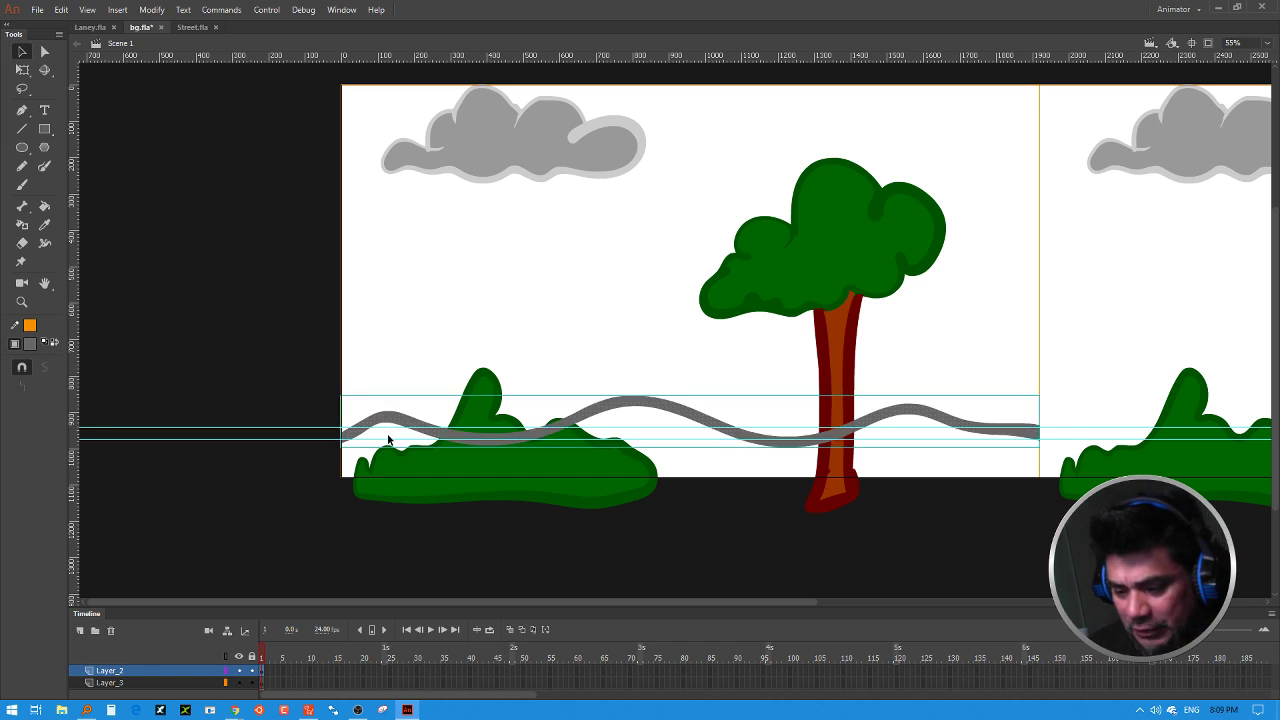
{"action": "key", "text": "shift+Right"}
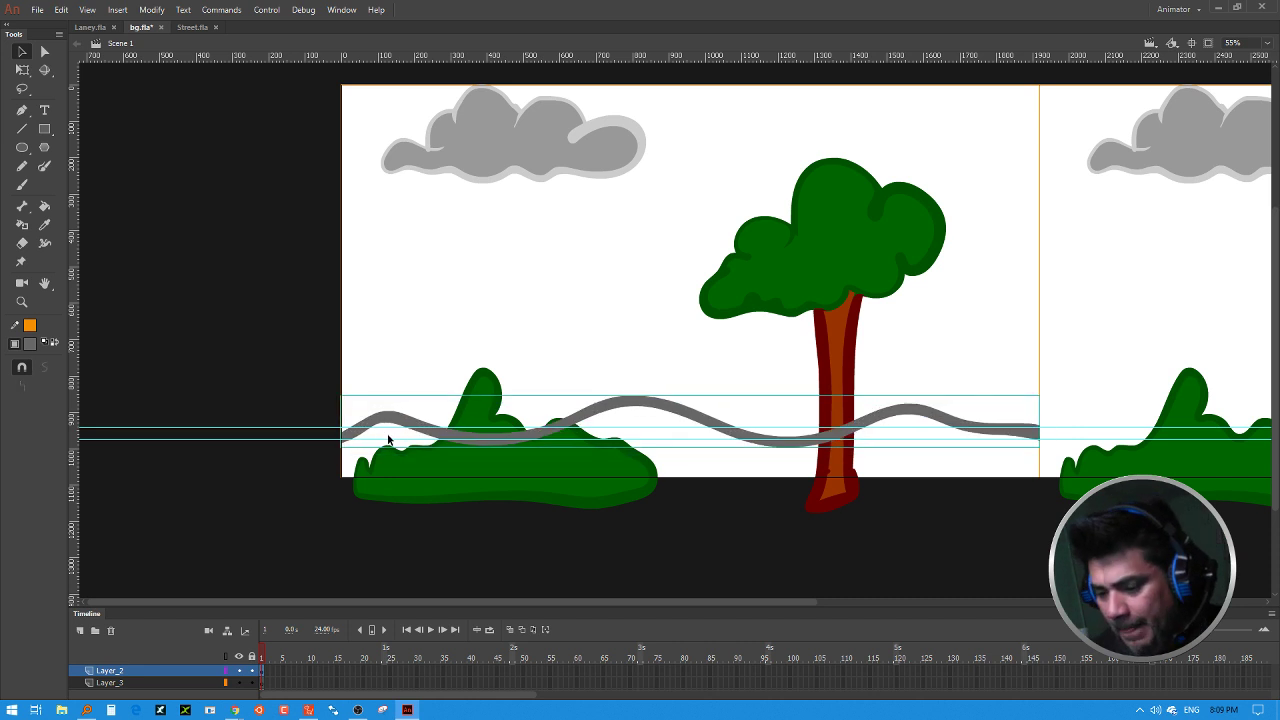
{"action": "key", "text": "shift+Right"}
{"action": "key", "text": "shift+Right"}
{"action": "key", "text": "shift+Right"}
{"action": "key", "text": "shift+Right"}
{"action": "key", "text": "shift+Right"}
{"action": "key", "text": "shift+Right"}
{"action": "key", "text": "shift+Right"}
{"action": "key", "text": "shift+Right"}
{"action": "key", "text": "shift+Right"}
{"action": "key", "text": "shift+Right"}
{"action": "key", "text": "shift+Right"}
{"action": "key", "text": "shift+Right"}
{"action": "key", "text": "shift+Right"}
{"action": "key", "text": "shift+Right"}
{"action": "key", "text": "shift+Right"}
{"action": "key", "text": "shift+Right"}
{"action": "key", "text": "shift+Right"}
{"action": "key", "text": "shift+Right"}
{"action": "key", "text": "shift+Right"}
{"action": "key", "text": "shift+Right"}
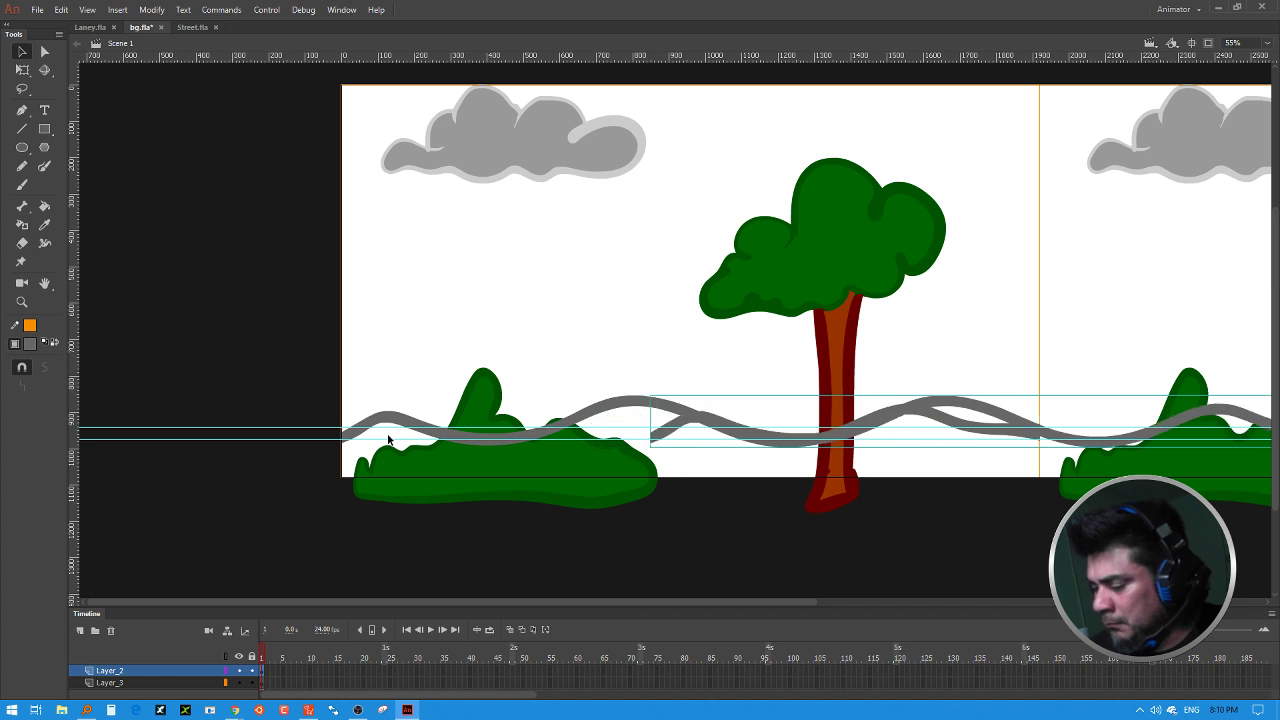
{"action": "key", "text": "shift+Right"}
{"action": "key", "text": "shift+Right"}
{"action": "key", "text": "shift+Right"}
{"action": "key", "text": "shift+Right"}
{"action": "key", "text": "shift+Right"}
{"action": "key", "text": "shift+Right"}
{"action": "key", "text": "shift+Right"}
{"action": "key", "text": "shift+Right"}
{"action": "key", "text": "shift+Right"}
{"action": "key", "text": "shift+Right"}
{"action": "key", "text": "shift+Right"}
{"action": "key", "text": "shift+Right"}
{"action": "key", "text": "shift+Right"}
{"action": "key", "text": "shift+Right"}
{"action": "key", "text": "shift+Right"}
{"action": "key", "text": "shift+Right"}
{"action": "key", "text": "shift+Right"}
{"action": "key", "text": "shift+Right"}
{"action": "key", "text": "shift+Right"}
{"action": "key", "text": "shift+Right"}
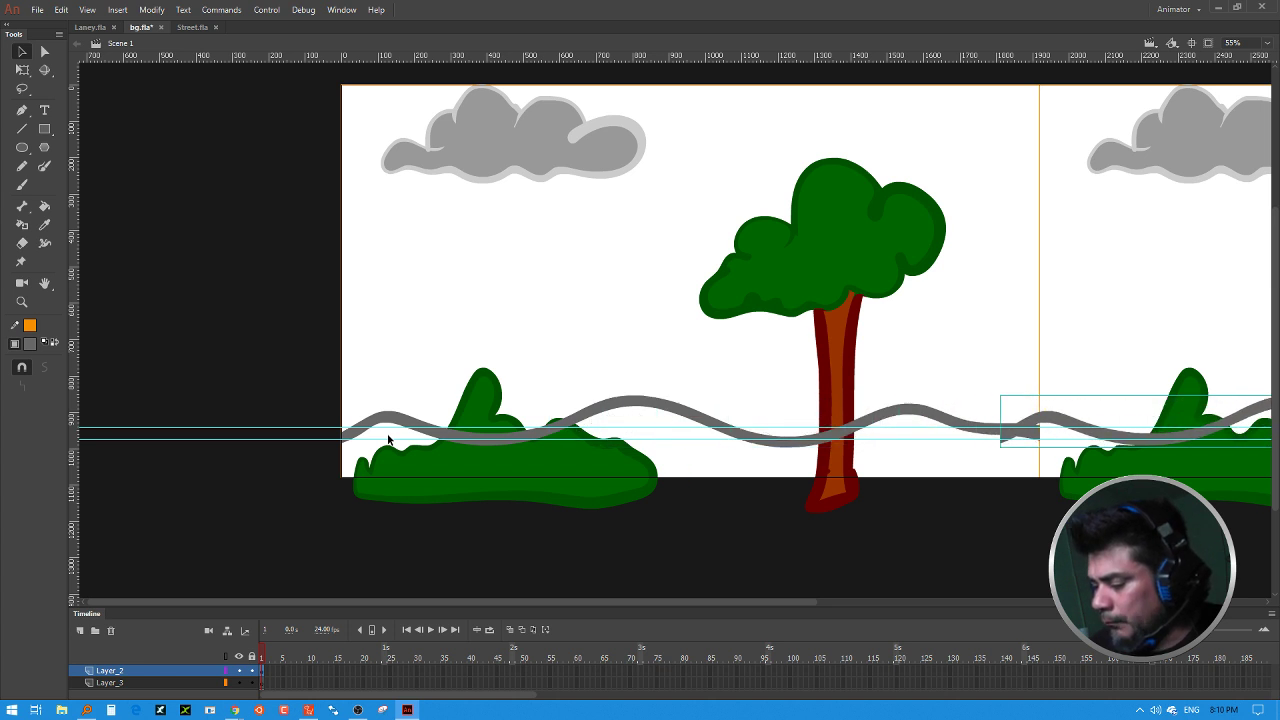
{"action": "key", "text": "shift+Right"}
{"action": "key", "text": "shift+Right"}
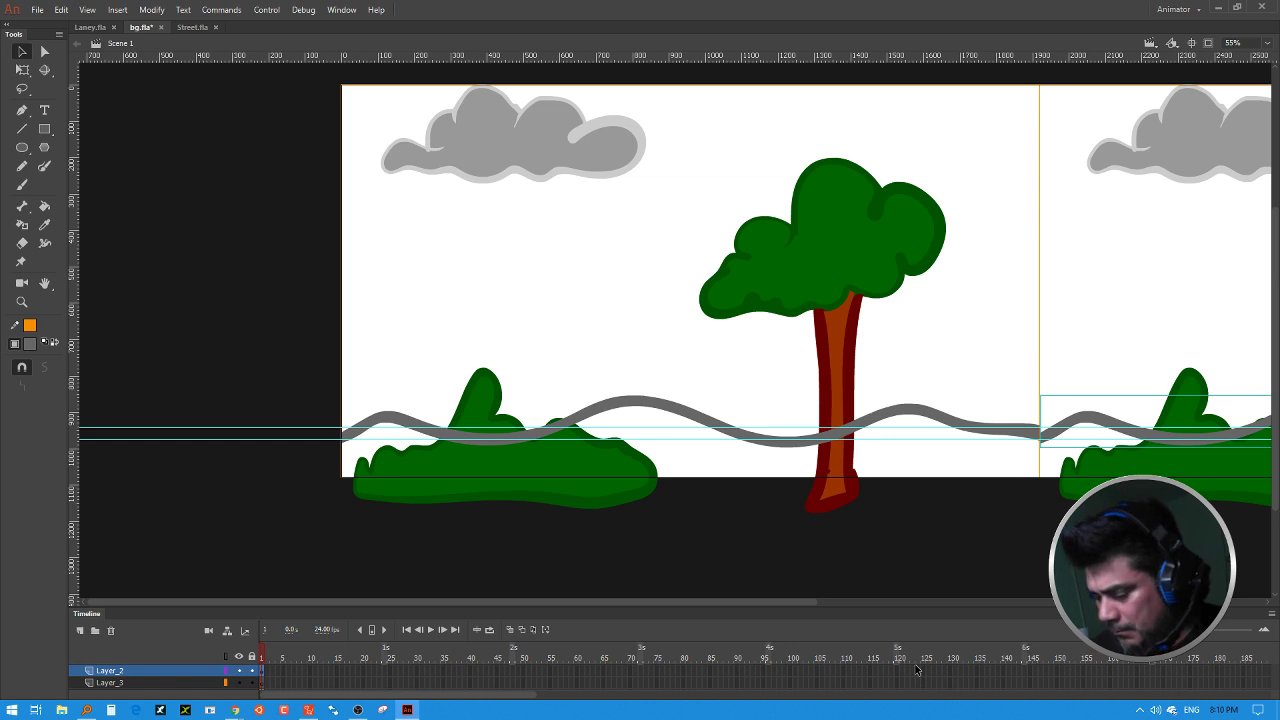
Step: Align the upper guide with the copied ground line's right end, and reshape the copy's left end to meet both guides
{"action": "left_click_drag", "start_coordinate": [991, 529], "coordinate": [443, 551]}
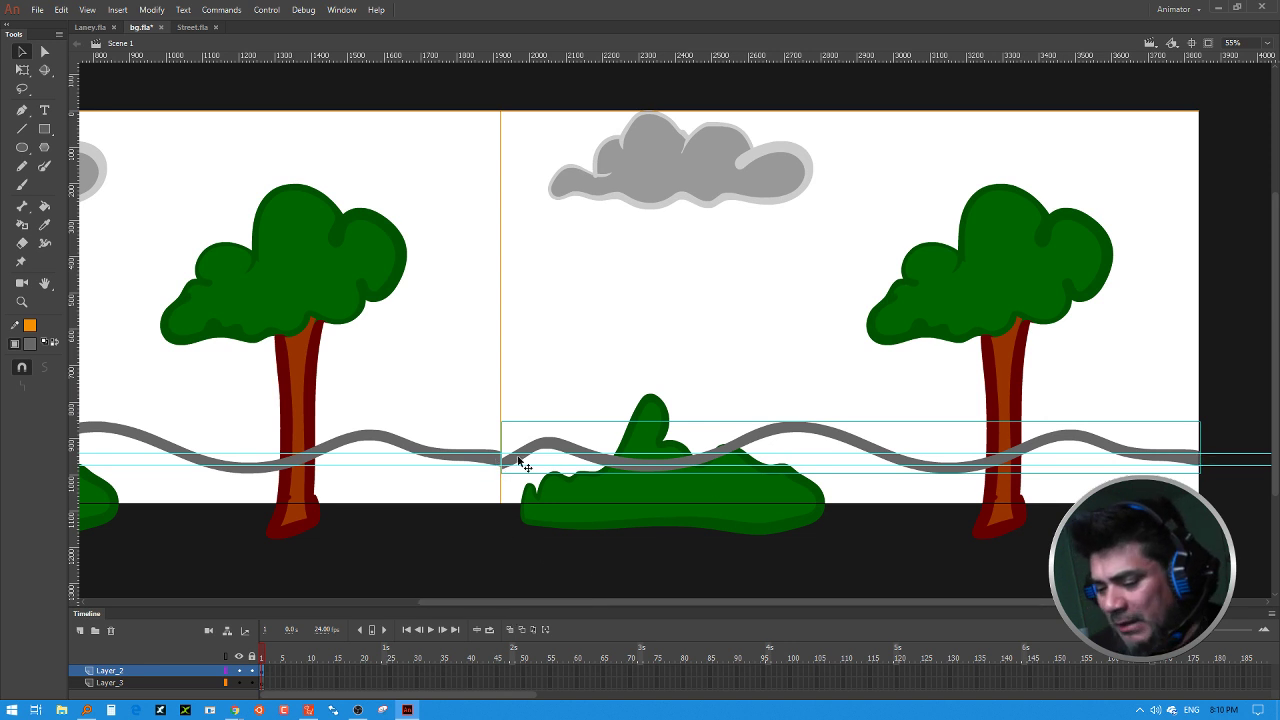
{"action": "double_click", "coordinate": [1200, 464]}
{"action": "left_click_drag", "start_coordinate": [1204, 469], "coordinate": [1206, 458]}
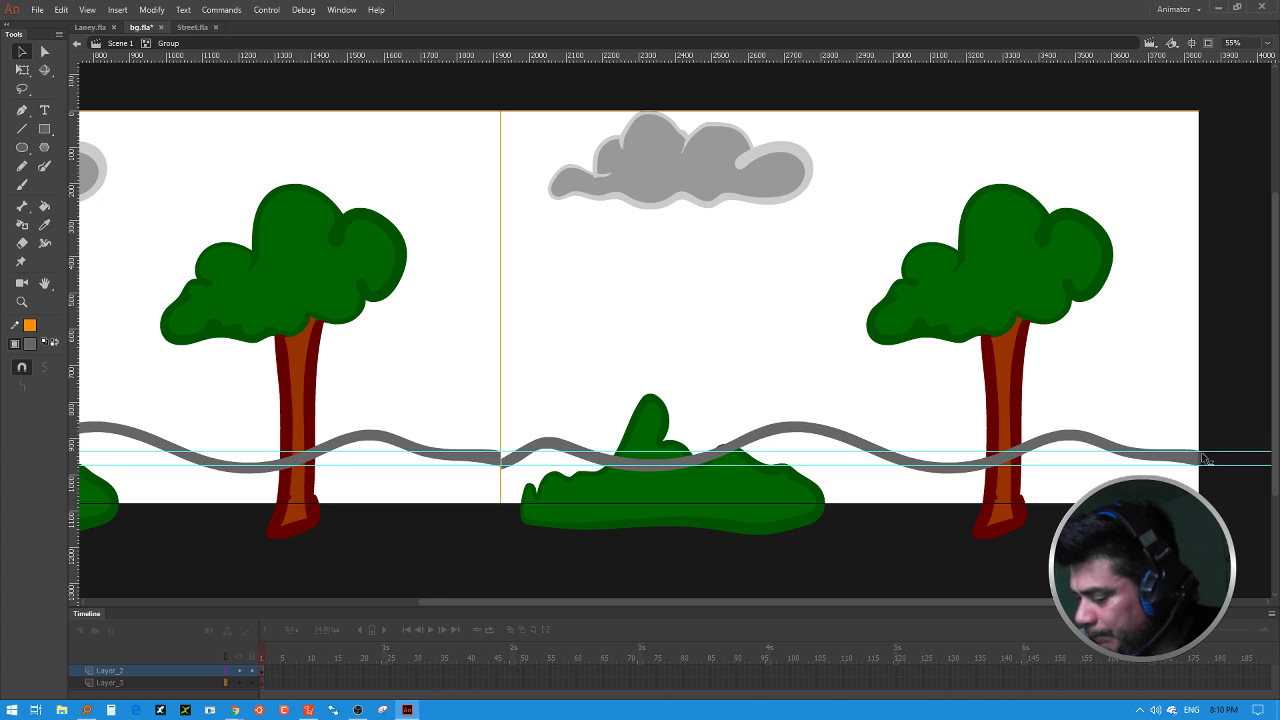
{"action": "left_click", "coordinate": [506, 466]}
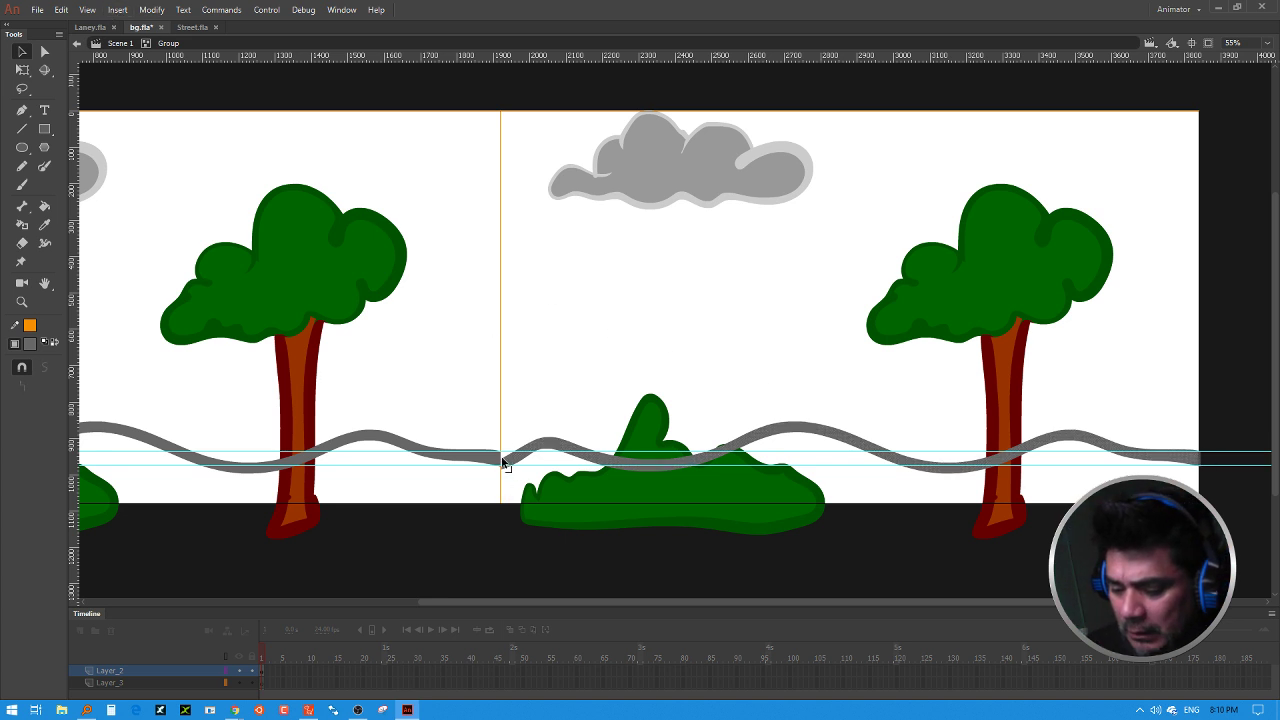
{"action": "left_click_drag", "start_coordinate": [502, 459], "coordinate": [502, 452]}
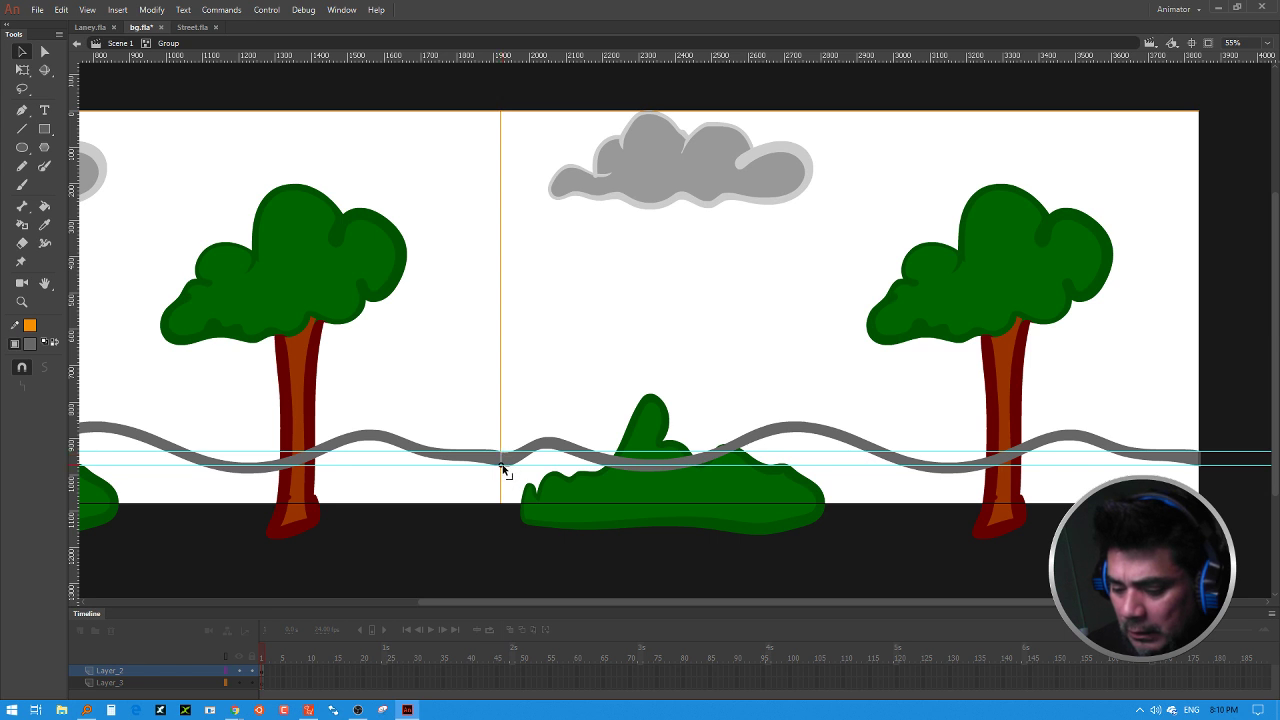
Step: Reshape the left end of the original ground line group to meet both guides, and return to the main scene
{"action": "left_click_drag", "start_coordinate": [608, 604], "coordinate": [302, 523]}
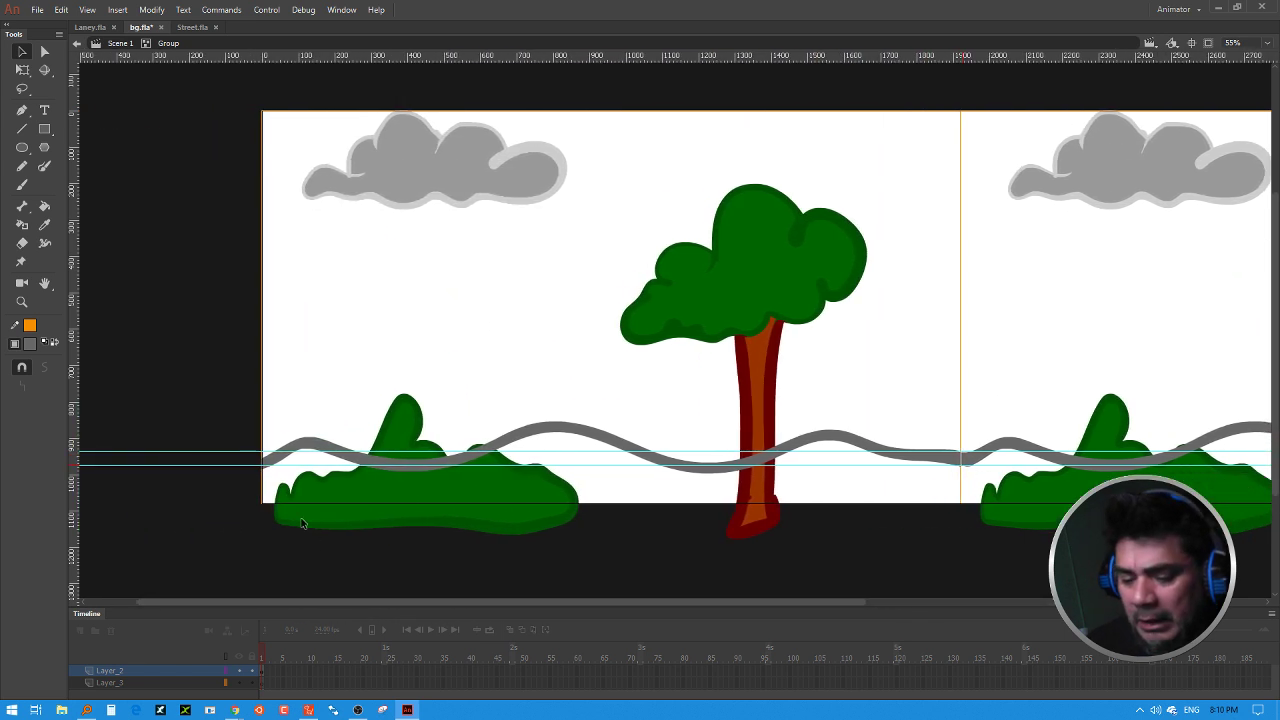
{"action": "double_click", "coordinate": [275, 463]}
{"action": "left_click", "coordinate": [277, 461]}
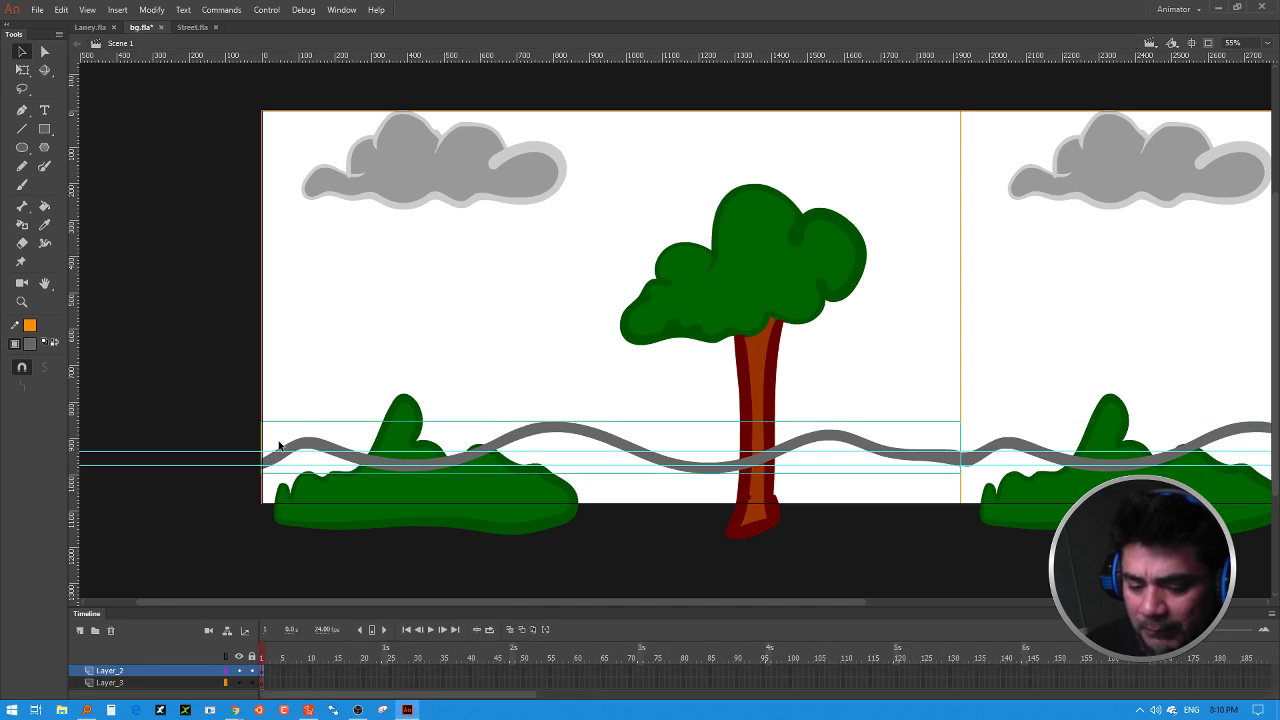
{"action": "double_click", "coordinate": [278, 462]}
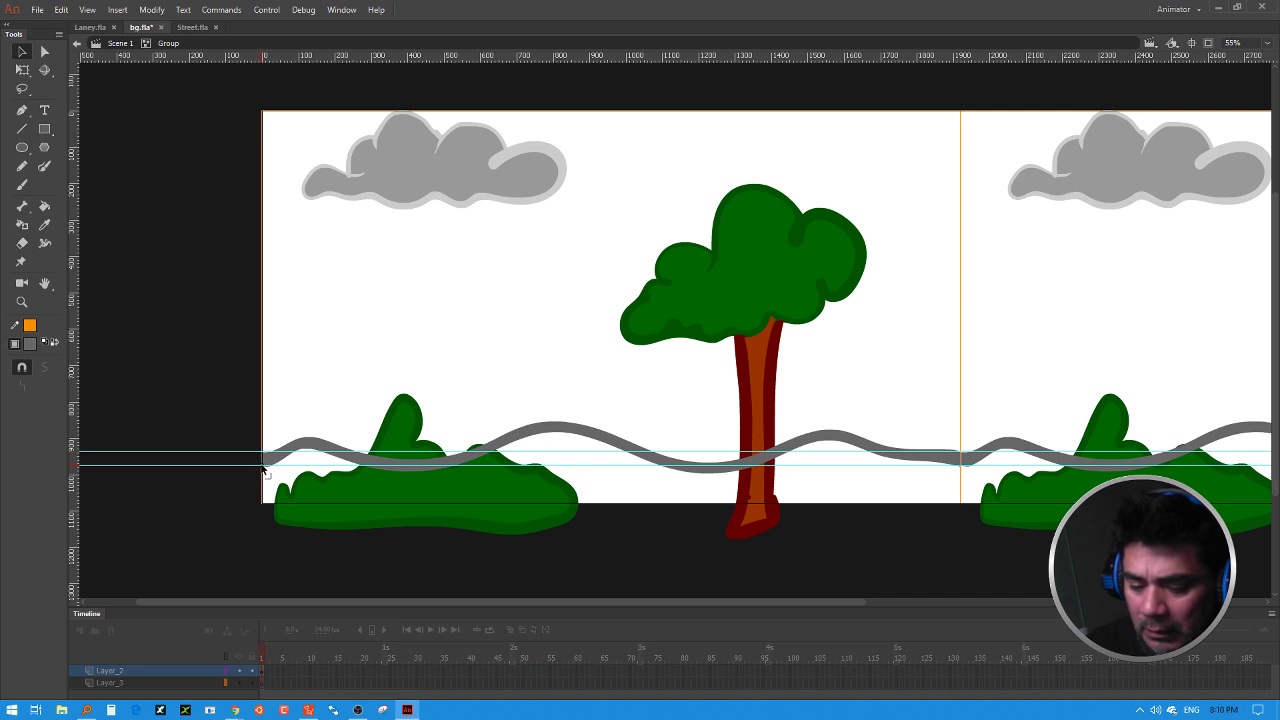
{"action": "double_click", "coordinate": [853, 537]}
{"action": "left_click", "coordinate": [853, 539]}
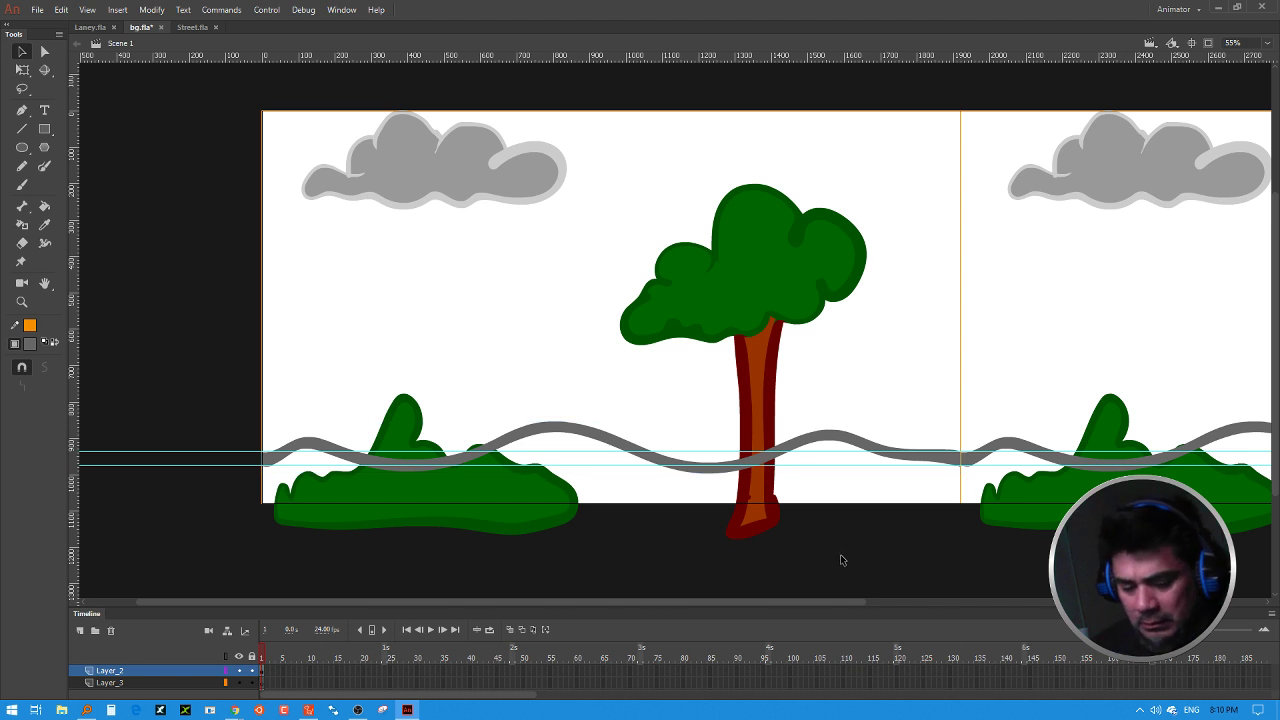
Step: Cut both ground line groups and paste them back in place behind the bushes and trees
{"action": "left_click", "coordinate": [548, 434]}
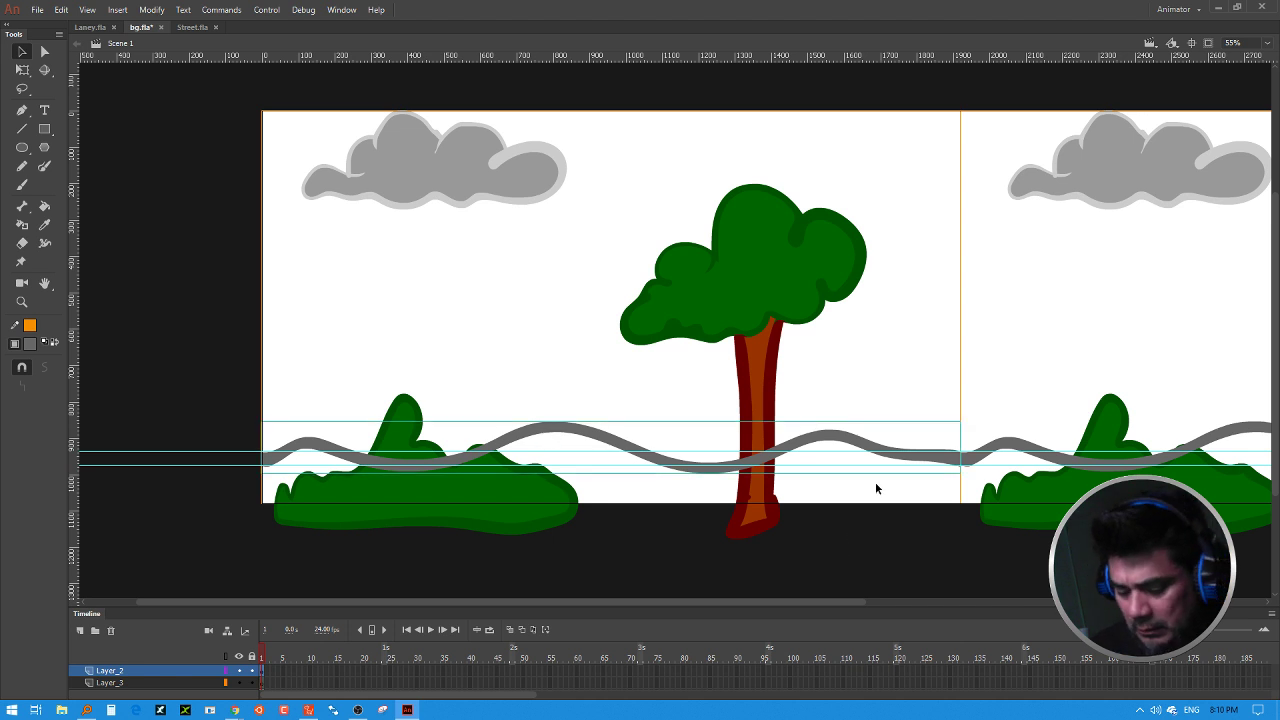
{"action": "left_click", "coordinate": [1020, 453], "text": "shift"}
{"action": "key", "text": "Delete"}
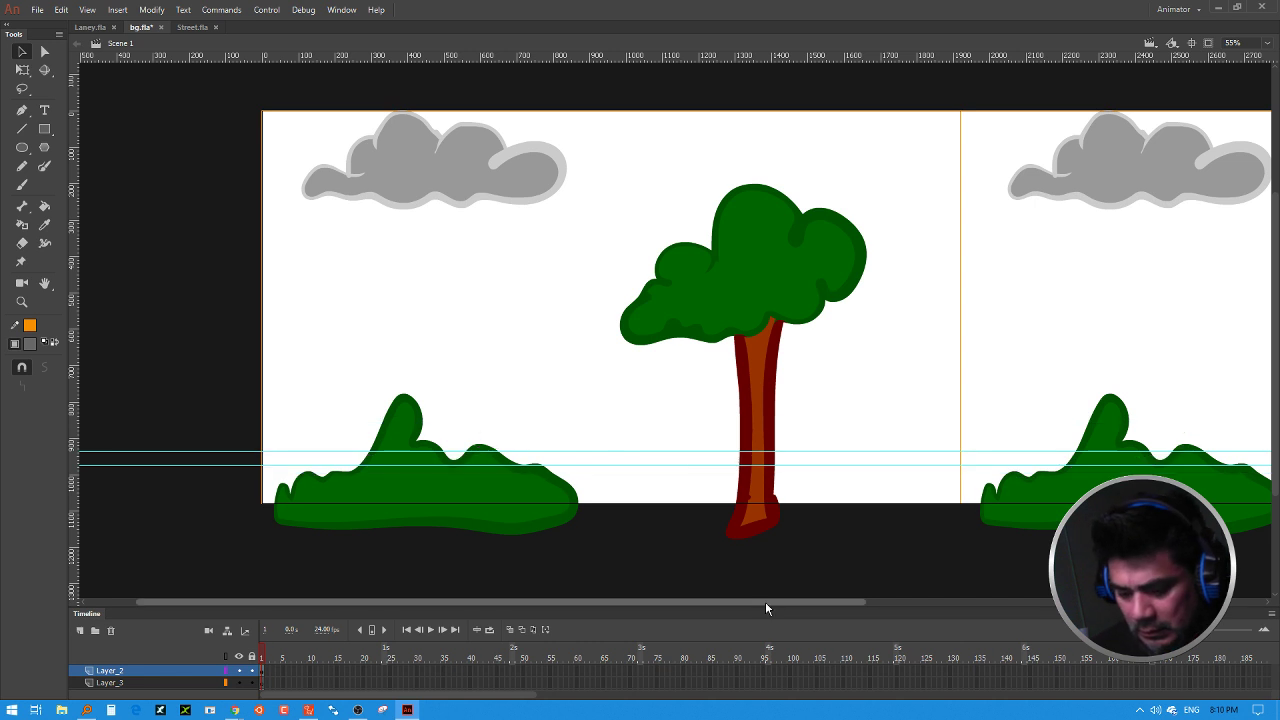
{"action": "left_click", "coordinate": [531, 497]}
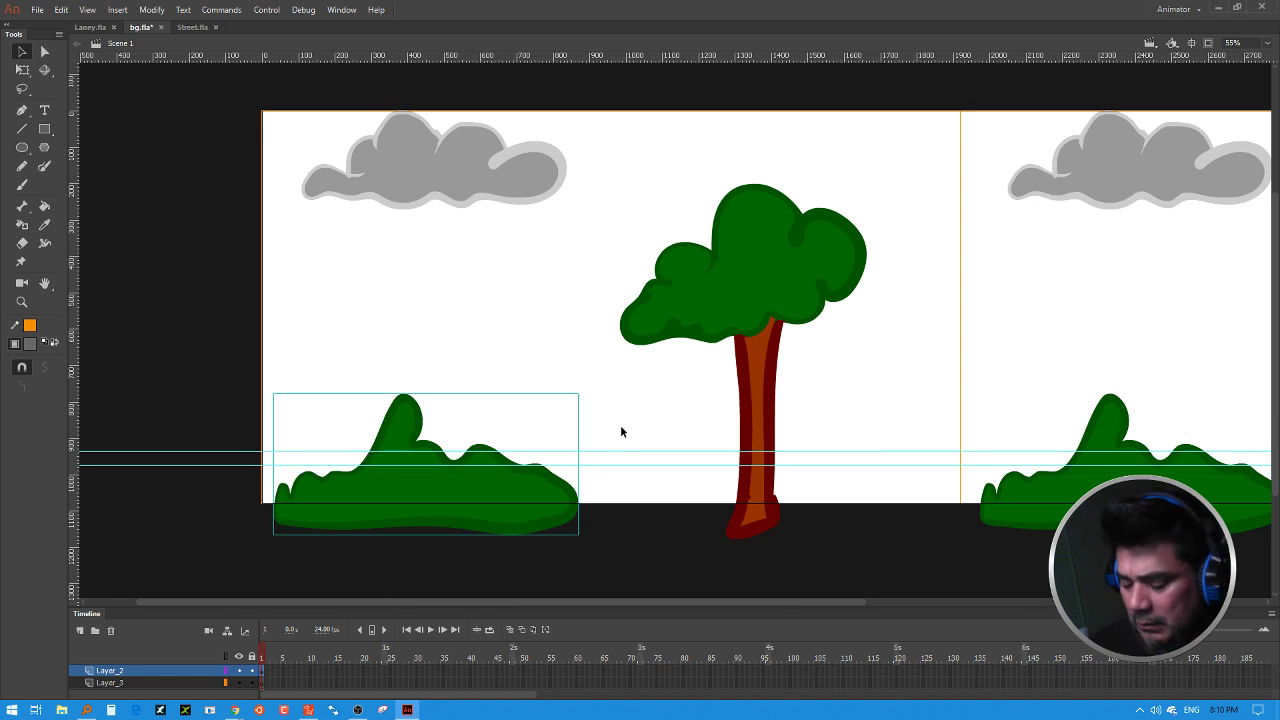
{"action": "right_click", "coordinate": [671, 391]}
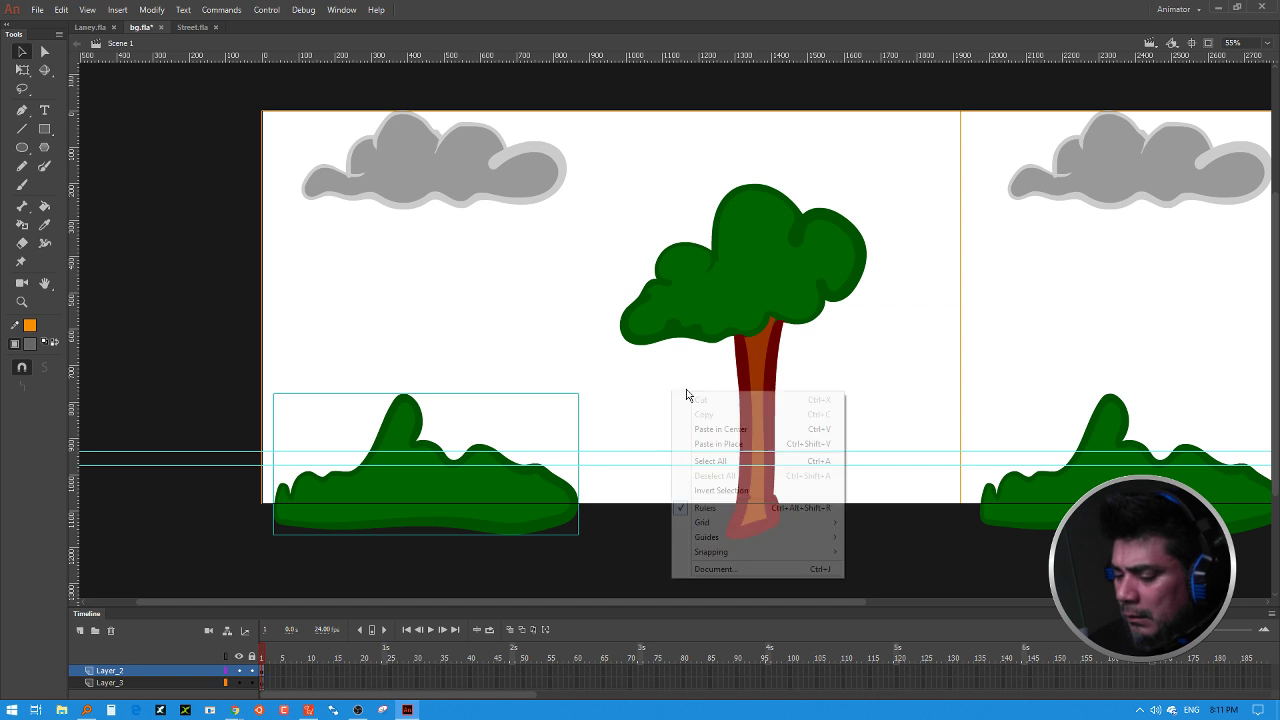
{"action": "left_click", "coordinate": [743, 451]}
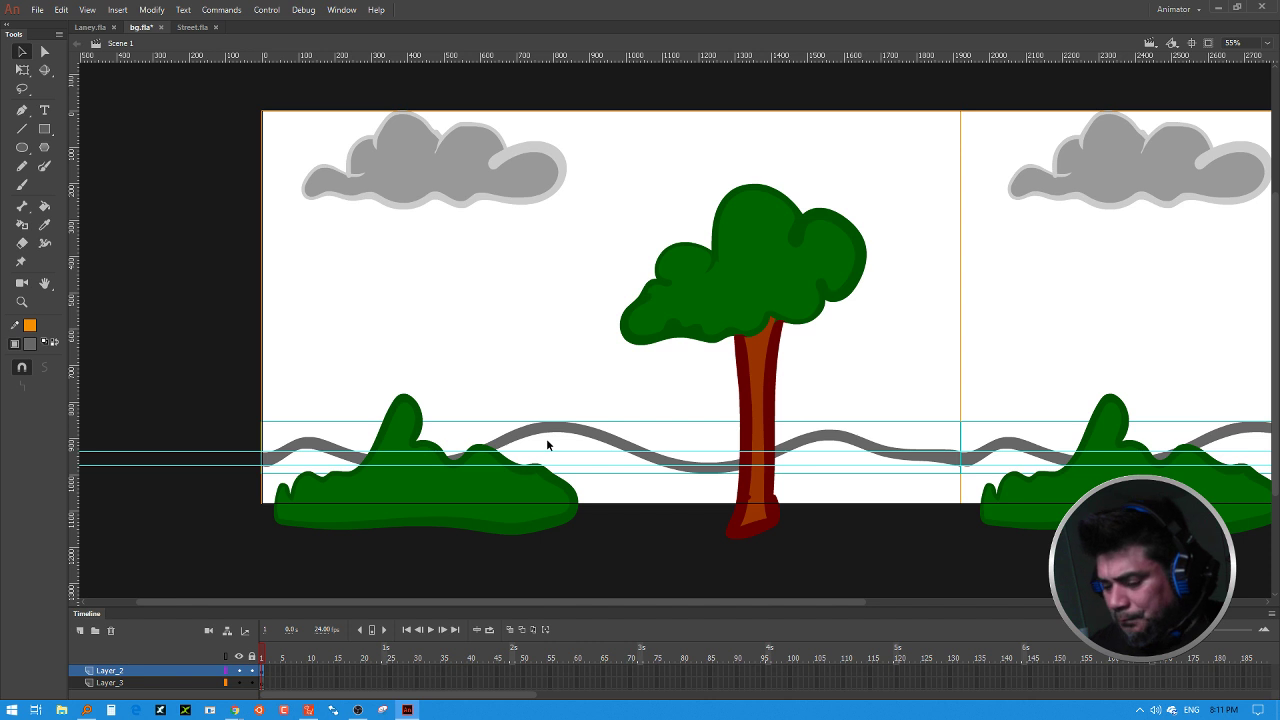
Step: Delete the copied bush, tree, cloud and ground line from the right frame
{"action": "key", "text": "ctrl+minus"}
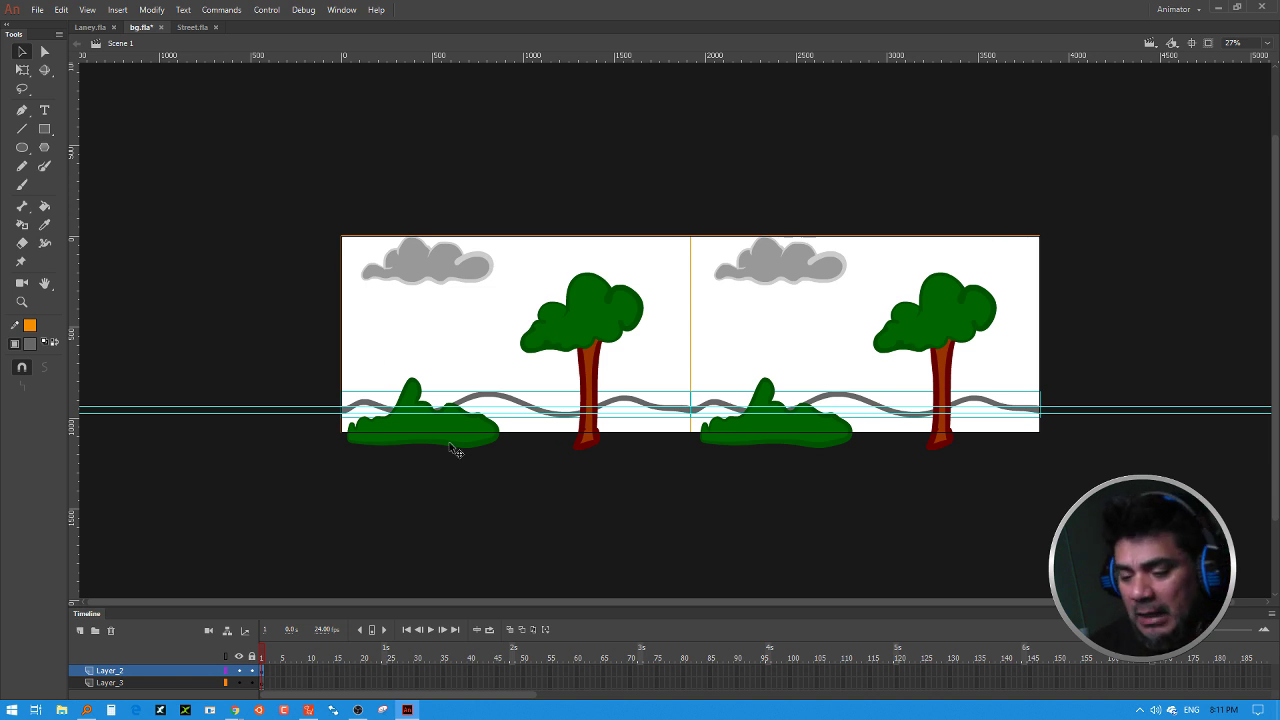
{"action": "left_click_drag", "start_coordinate": [294, 203], "coordinate": [1073, 457]}
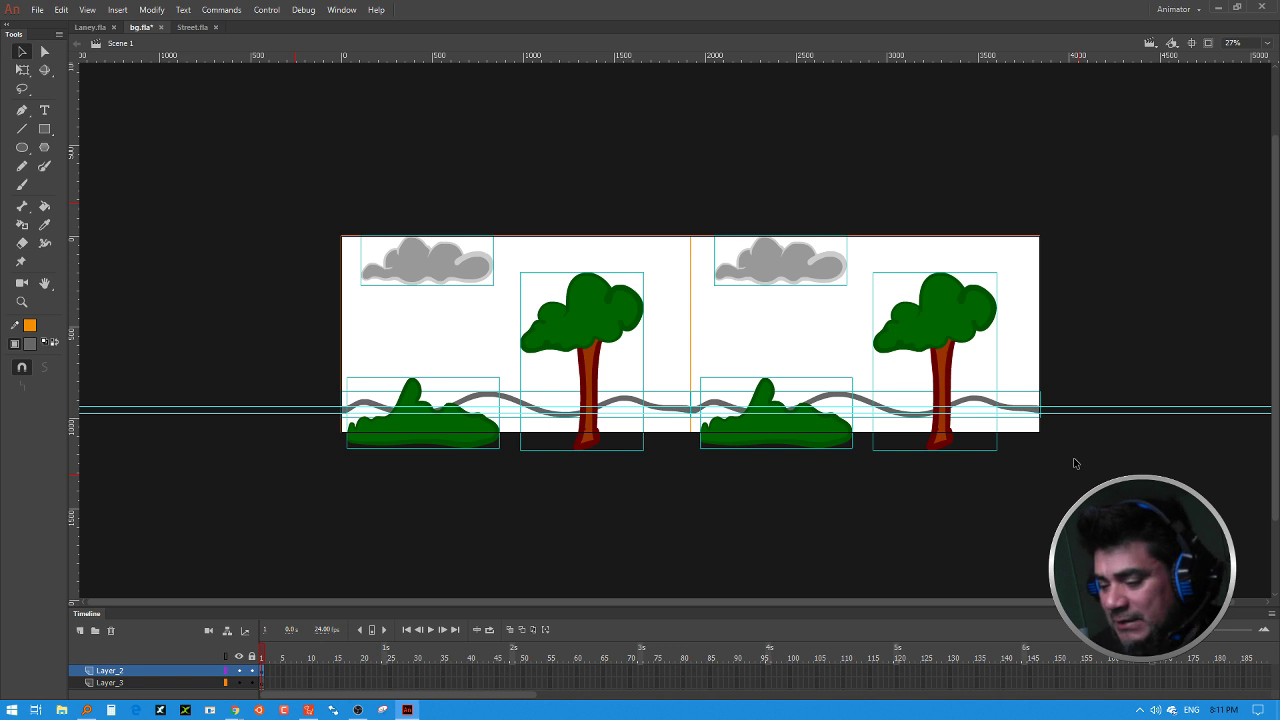
{"action": "left_click", "coordinate": [734, 471]}
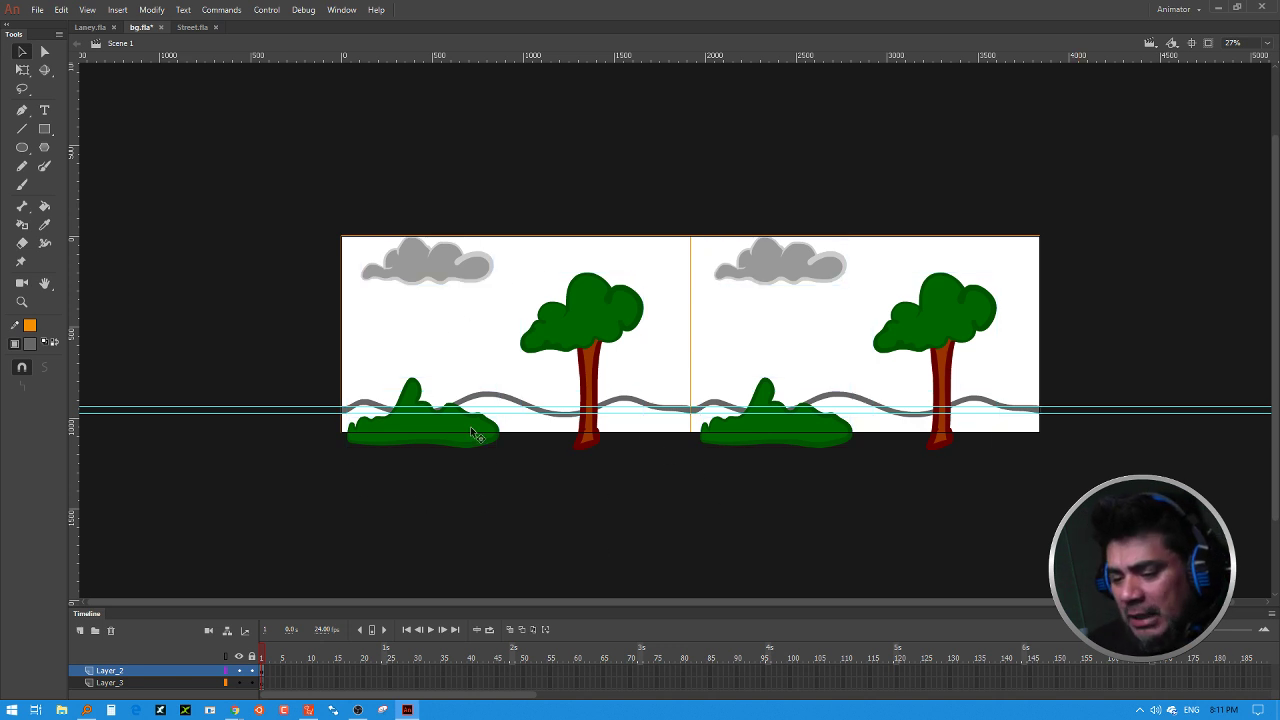
{"action": "left_click", "coordinate": [745, 443]}
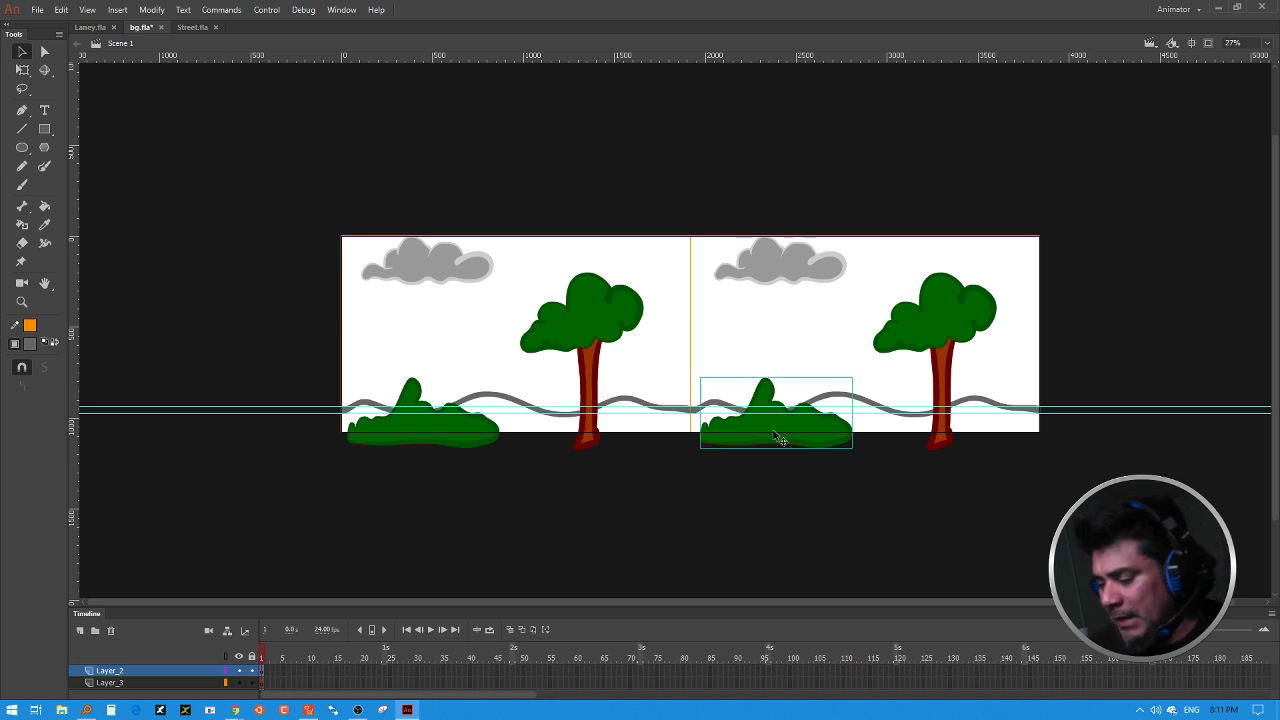
{"action": "key", "text": "Delete"}
{"action": "left_click", "coordinate": [948, 345]}
{"action": "key", "text": "Delete"}
{"action": "left_click", "coordinate": [830, 278]}
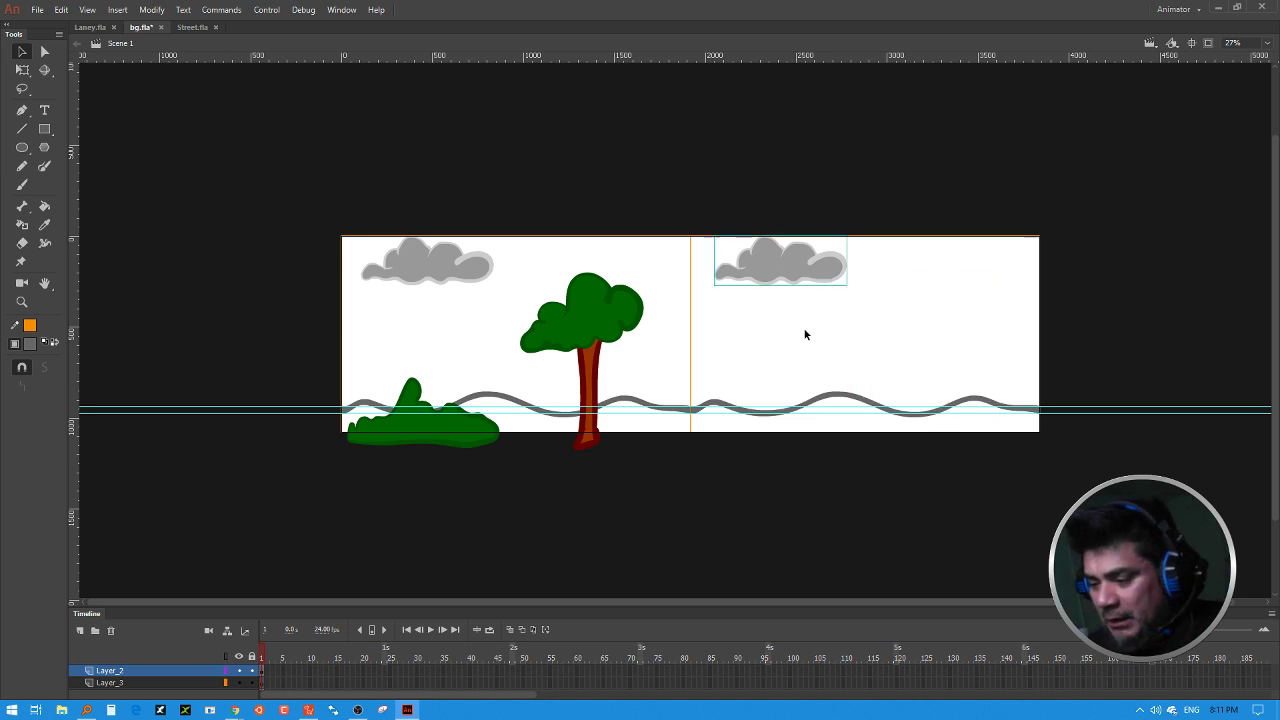
{"action": "key", "text": "Delete"}
{"action": "left_click", "coordinate": [815, 397]}
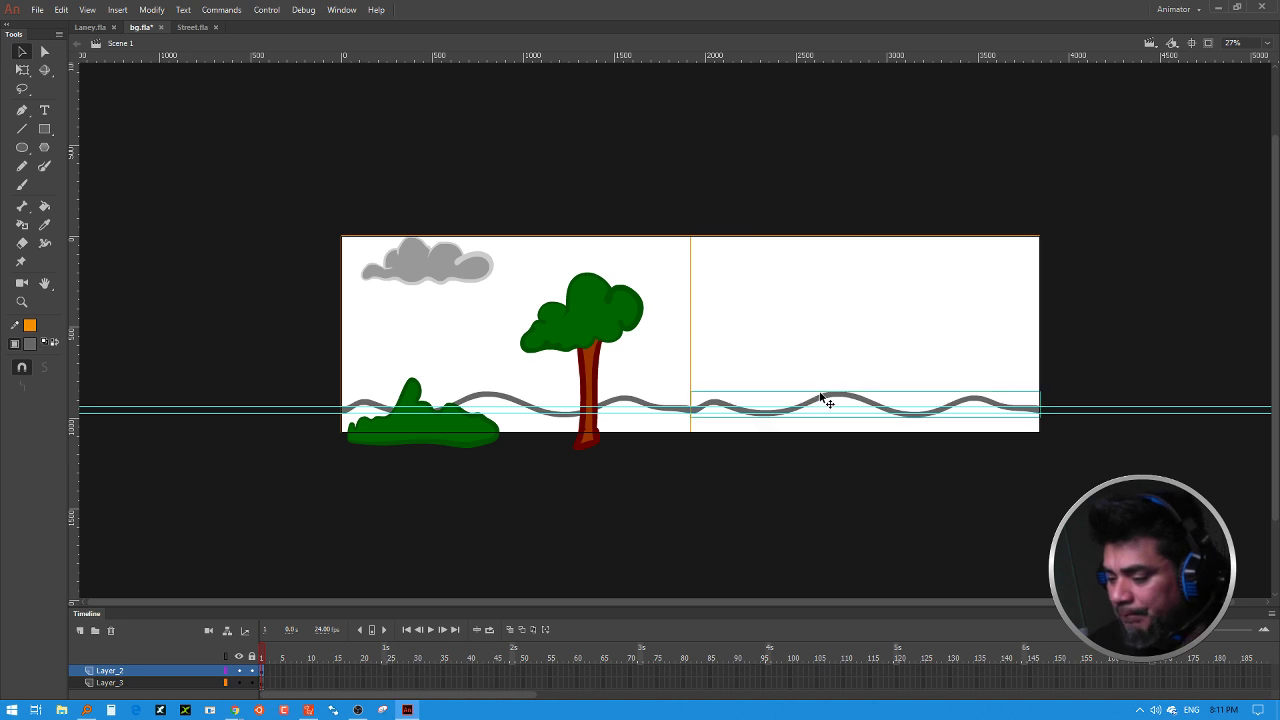
{"action": "key", "text": "Delete"}
Step: Duplicate the left frame's cloud, tree, bush and ground line together
{"action": "left_click_drag", "start_coordinate": [305, 210], "coordinate": [688, 495]}
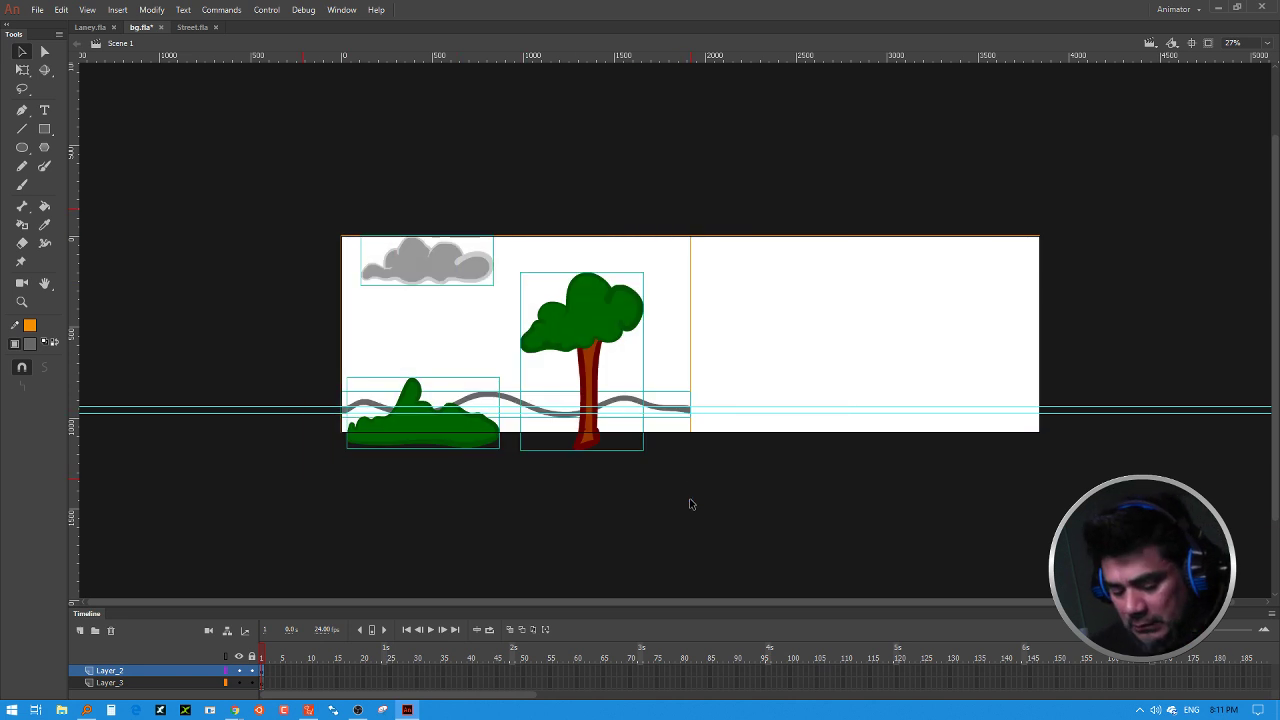
{"action": "key", "text": "ctrl+d"}
{"action": "key", "text": "ctrl+z"}
{"action": "key", "text": "ctrl+d"}
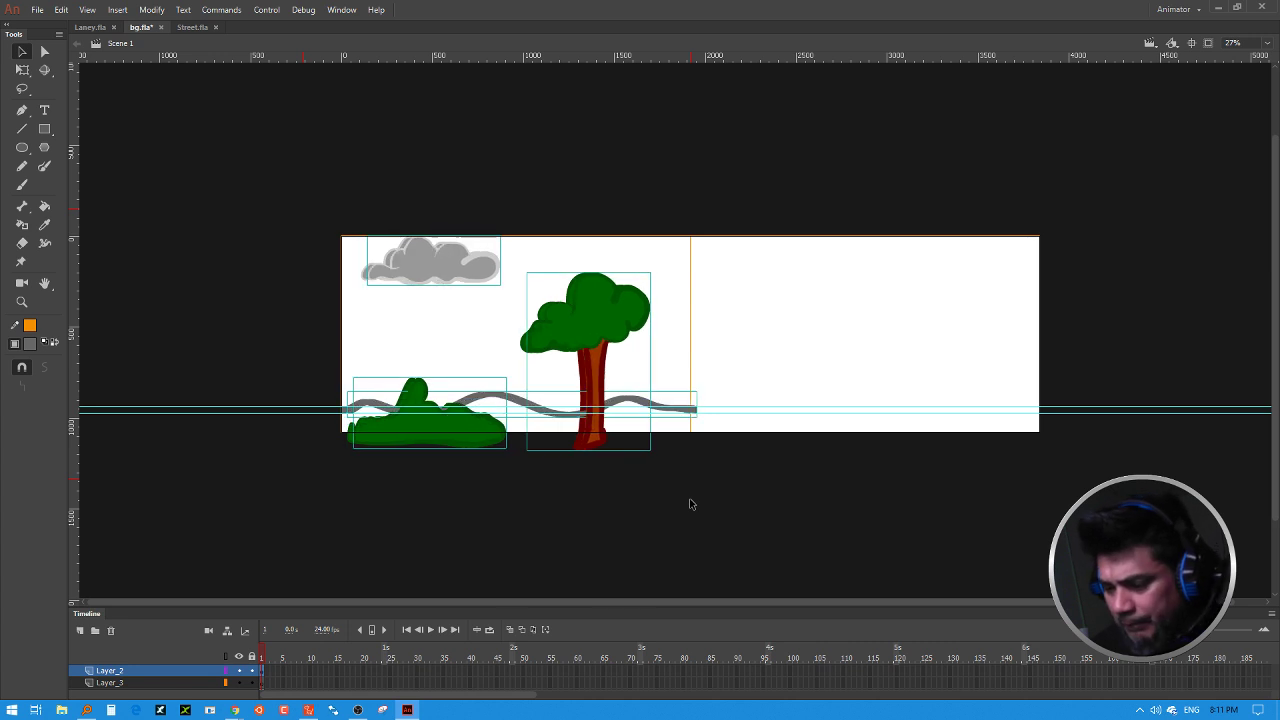
Step: Shift the duplicated artwork horizontally into the right frame so its ground line joins the original at the middle, and deselect it
{"action": "key", "text": "shift+Right"}
{"action": "key", "text": "shift+Right"}
{"action": "key", "text": "shift+Right"}
{"action": "key", "text": "shift+Right"}
{"action": "key", "text": "shift+Right"}
{"action": "key", "text": "shift+Right"}
{"action": "key", "text": "shift+Right"}
{"action": "key", "text": "shift+Right"}
{"action": "key", "text": "shift+Right"}
{"action": "key", "text": "shift+Right"}
{"action": "key", "text": "shift+Right"}
{"action": "key", "text": "shift+Right"}
{"action": "key", "text": "shift+Right"}
{"action": "key", "text": "shift+Right"}
{"action": "key", "text": "shift+Right"}
{"action": "key", "text": "shift+Right"}
{"action": "key", "text": "shift+Right"}
{"action": "key", "text": "shift+Right"}
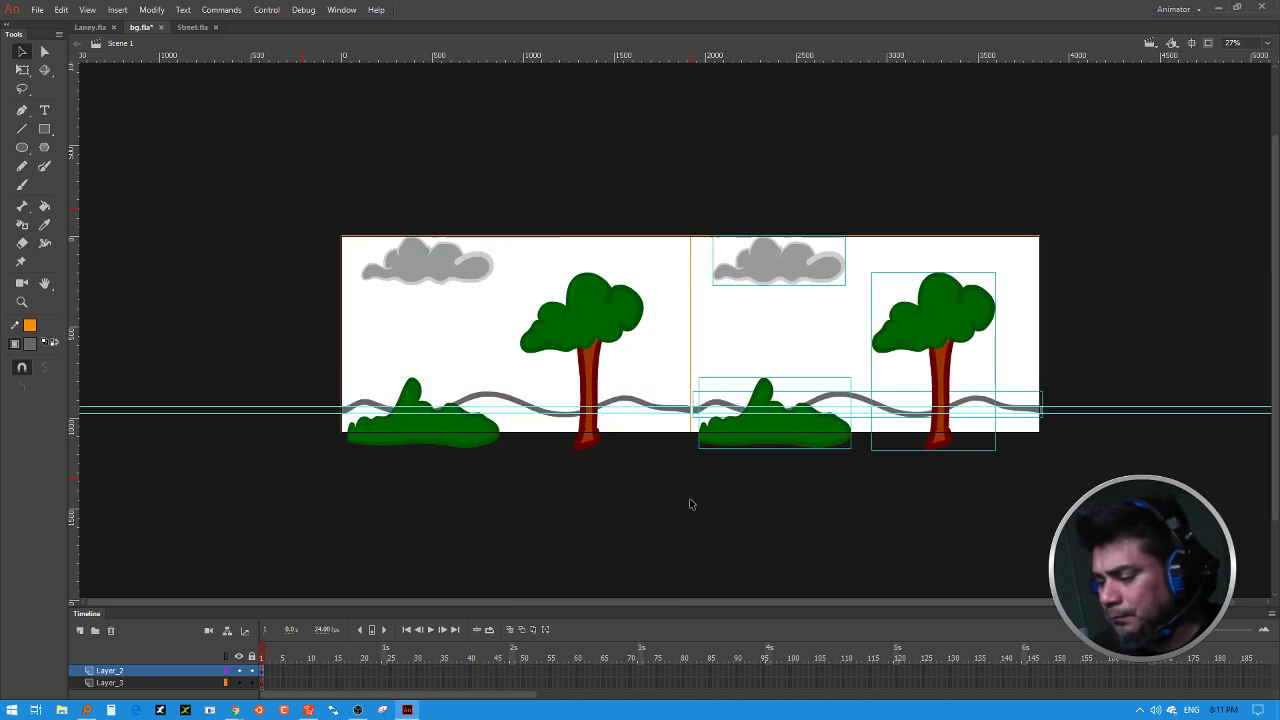
{"action": "key", "text": "shift+Left"}
{"action": "key", "text": "Left"}
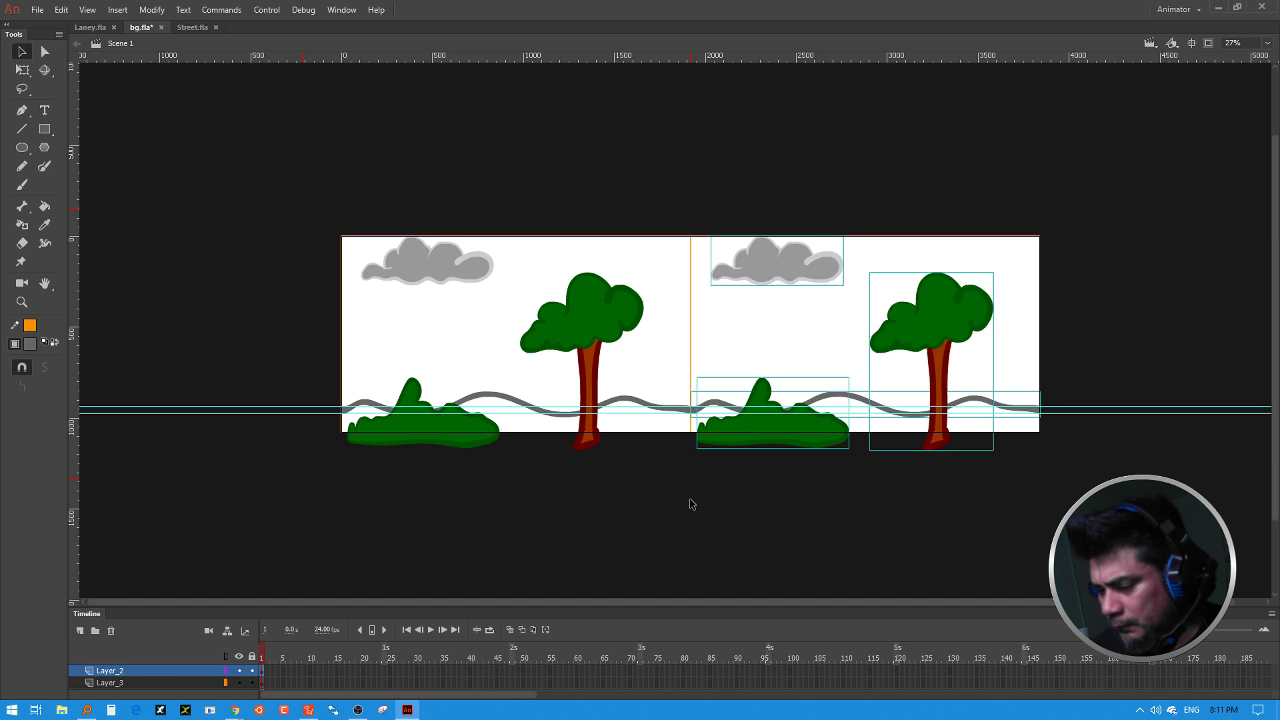
{"action": "left_click", "coordinate": [1105, 347]}
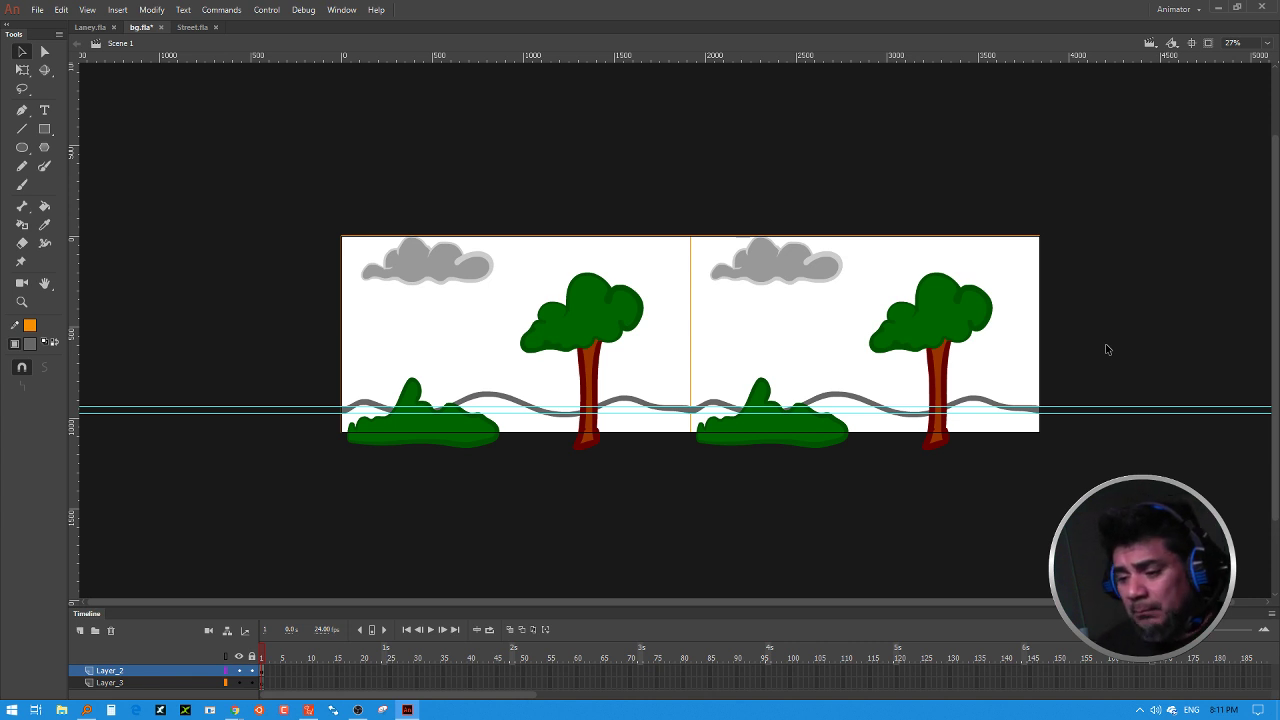
Step: Convert all the scenery and ground lines of both frames into a single movie clip symbol
{"action": "left_click_drag", "start_coordinate": [296, 212], "coordinate": [1086, 476]}
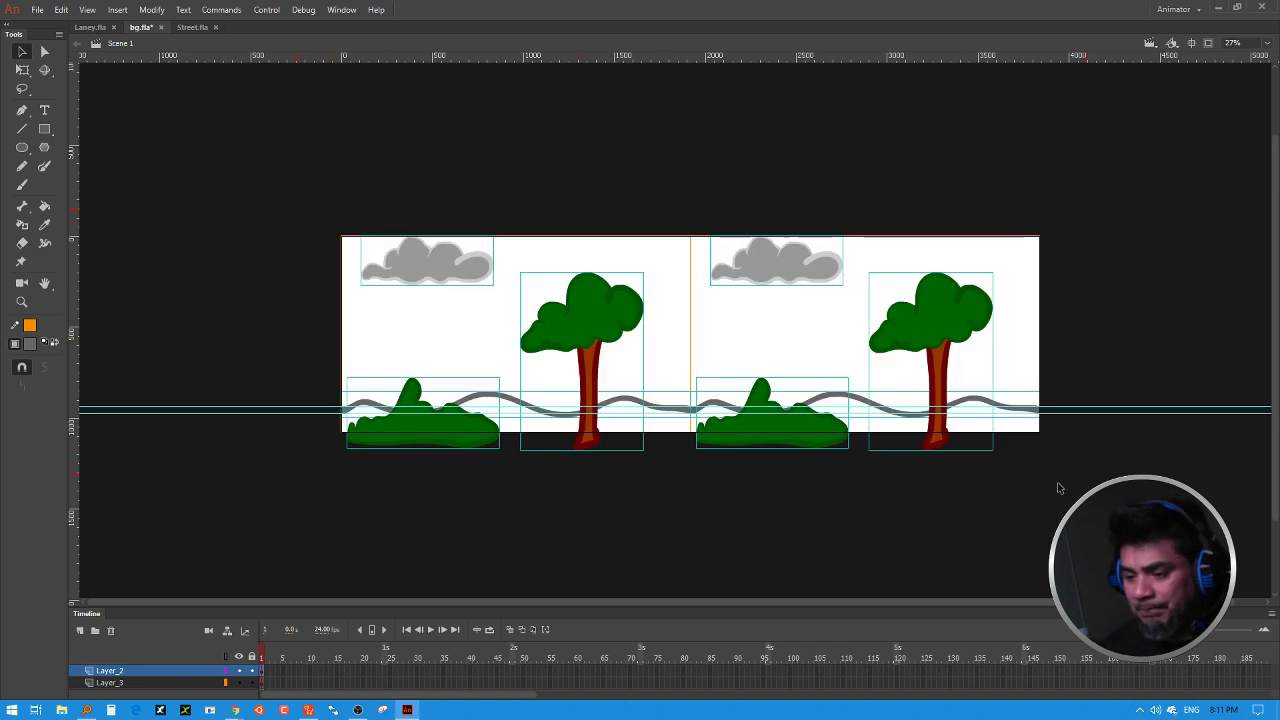
{"action": "key", "text": "F8"}
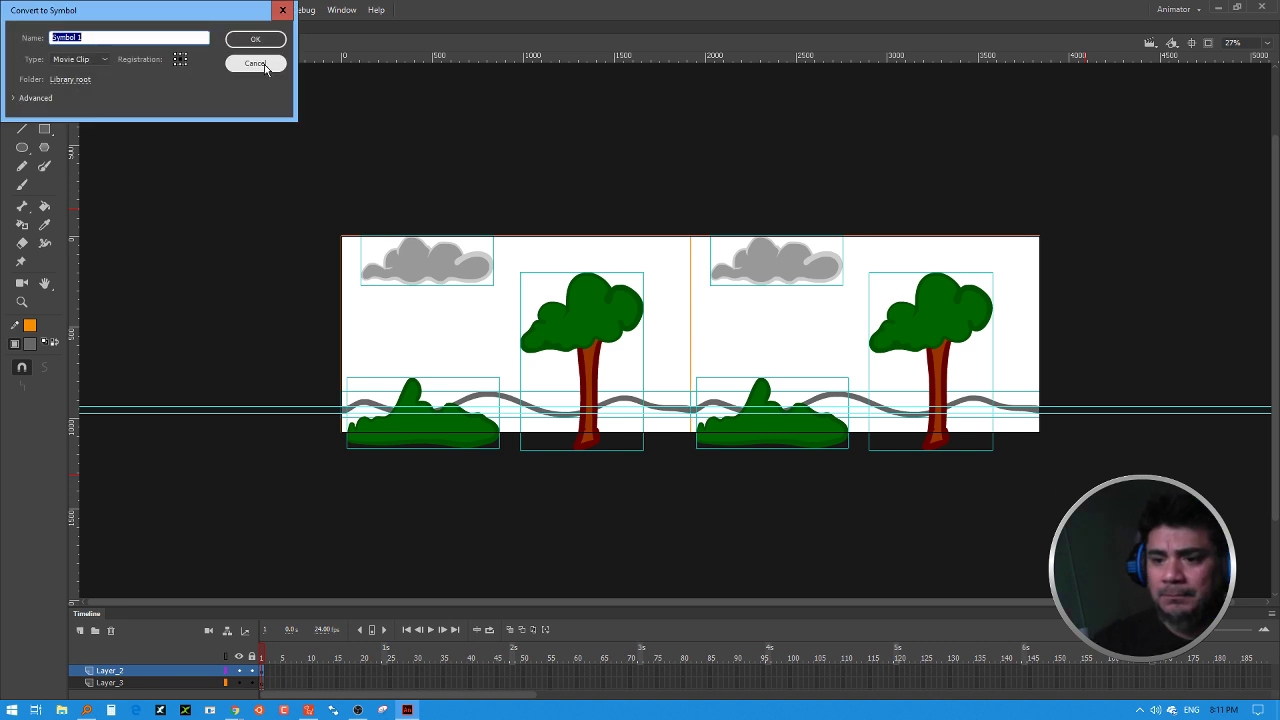
{"action": "type", "text": "bgloop"}
{"action": "left_click", "coordinate": [255, 39]}
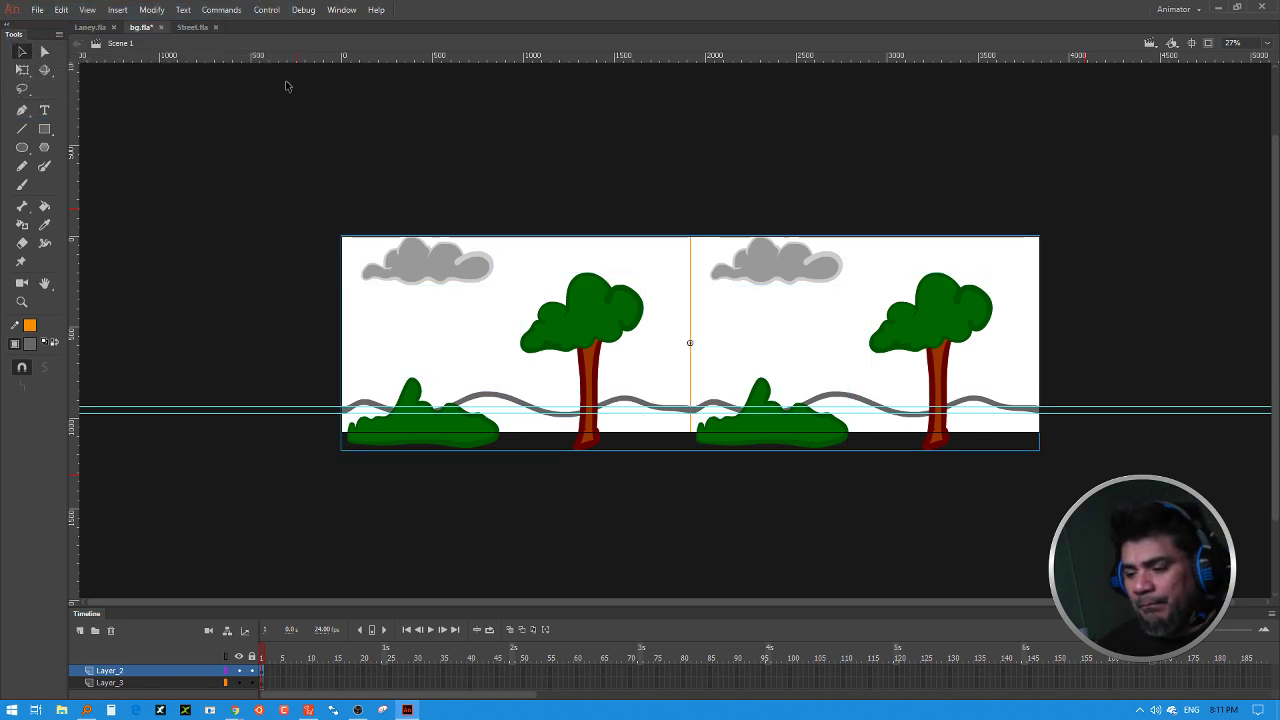
Step: Open the new symbol and try a document width of 1920 px while editing inside it
{"action": "double_click", "coordinate": [714, 362]}
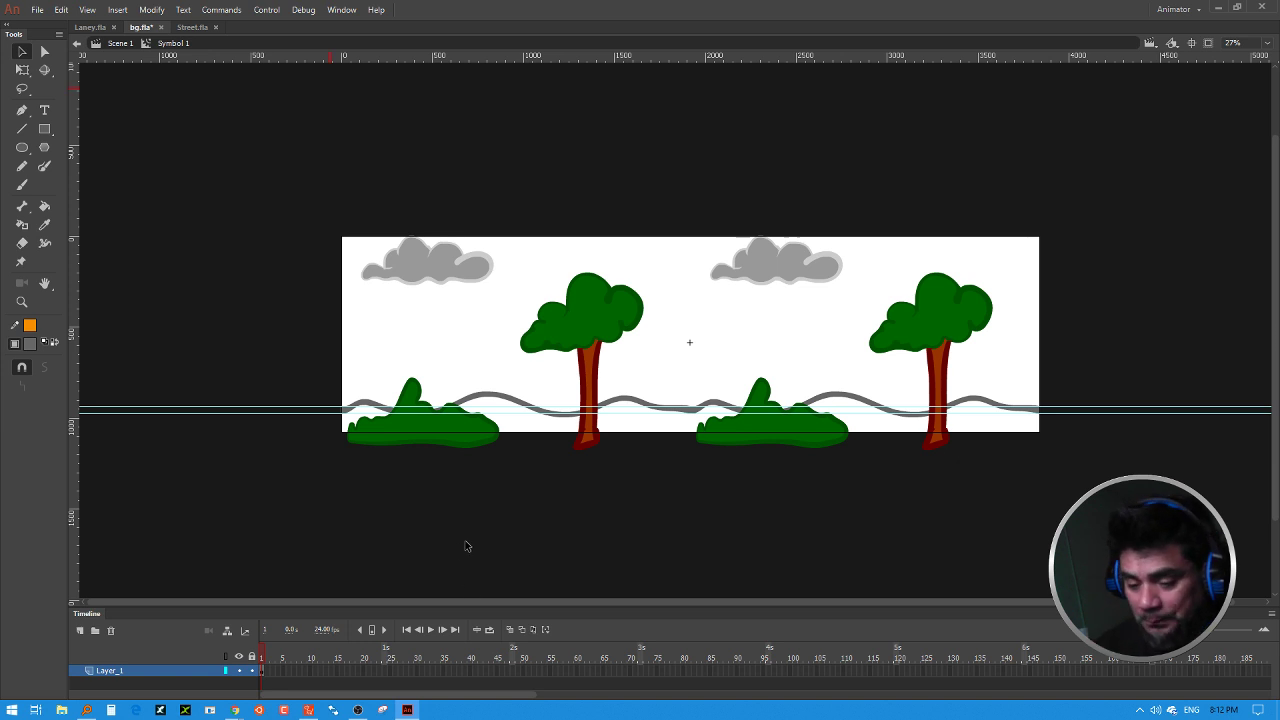
{"action": "key", "text": "ctrl+F3"}
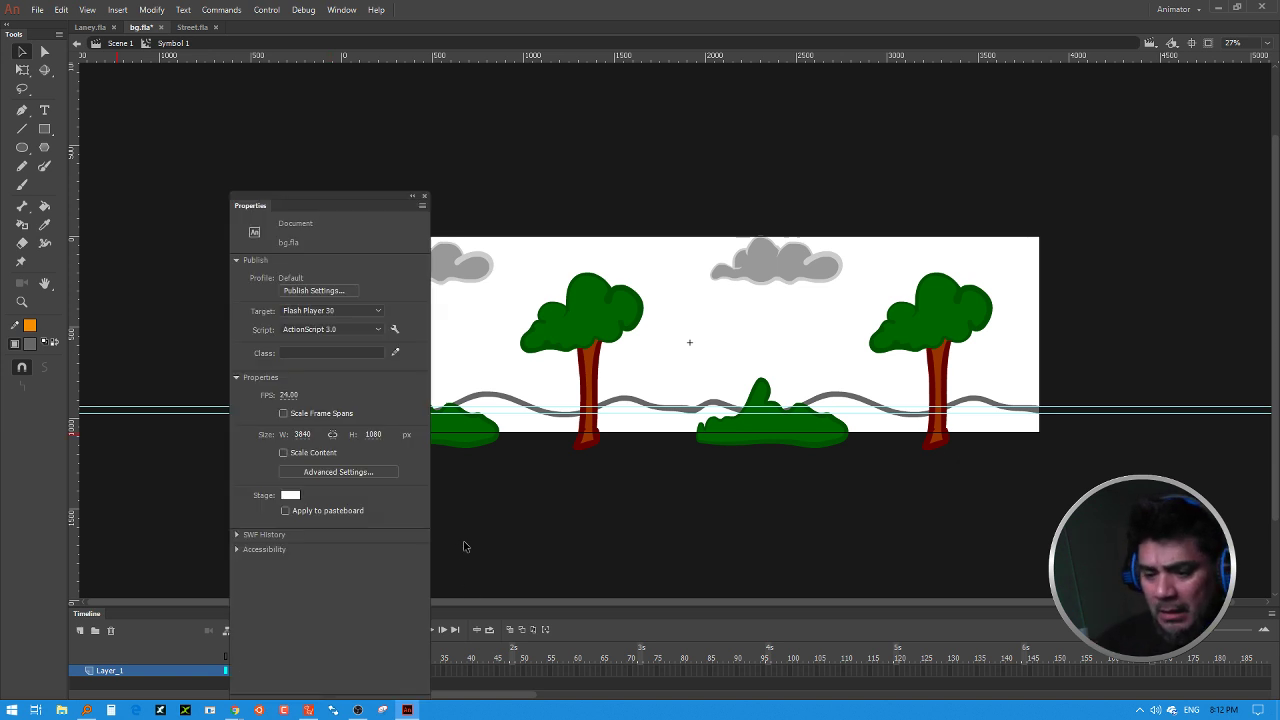
{"action": "left_click", "coordinate": [304, 434]}
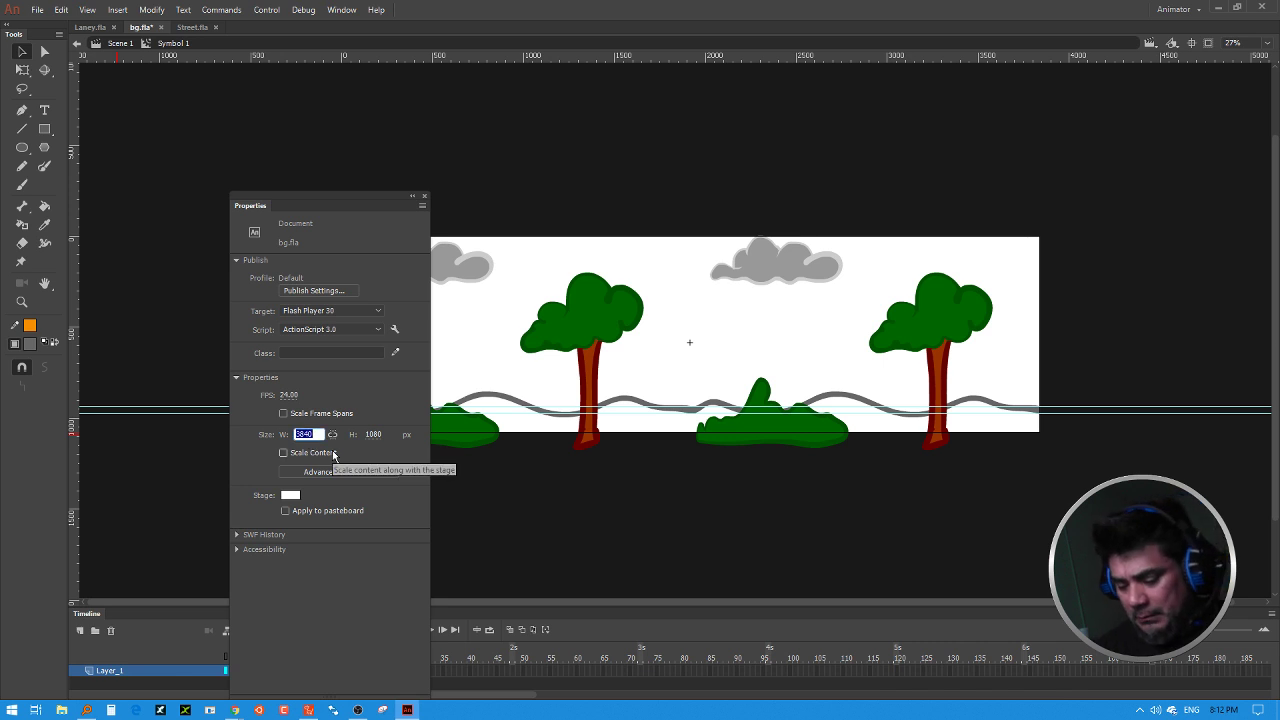
{"action": "type", "text": "15"}
{"action": "type", "text": "20"}
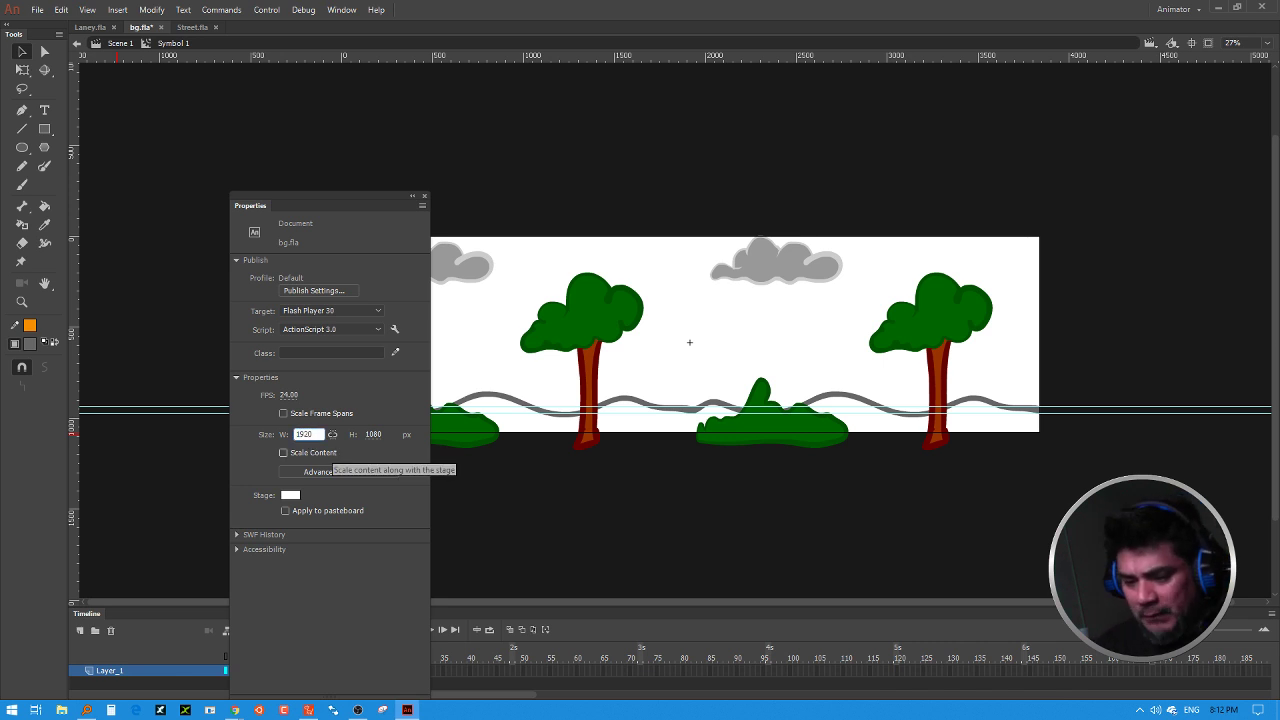
{"action": "left_click", "coordinate": [487, 521]}
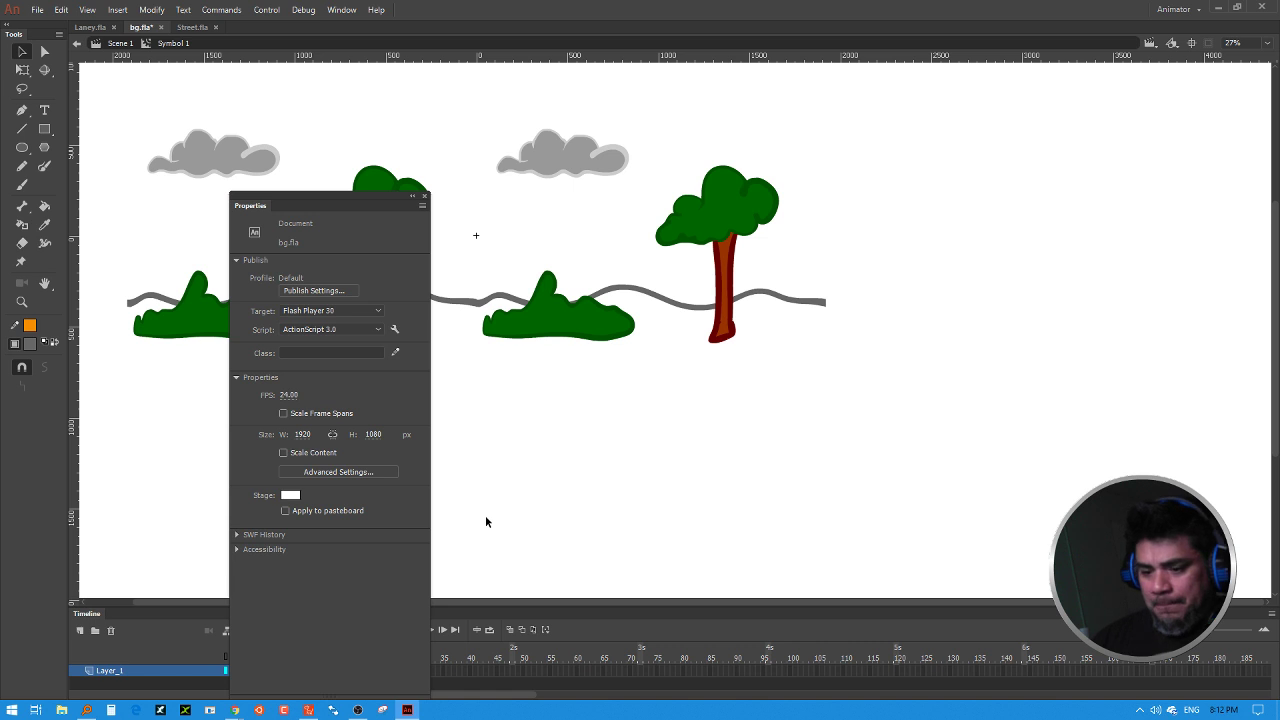
{"action": "left_click", "coordinate": [424, 196]}
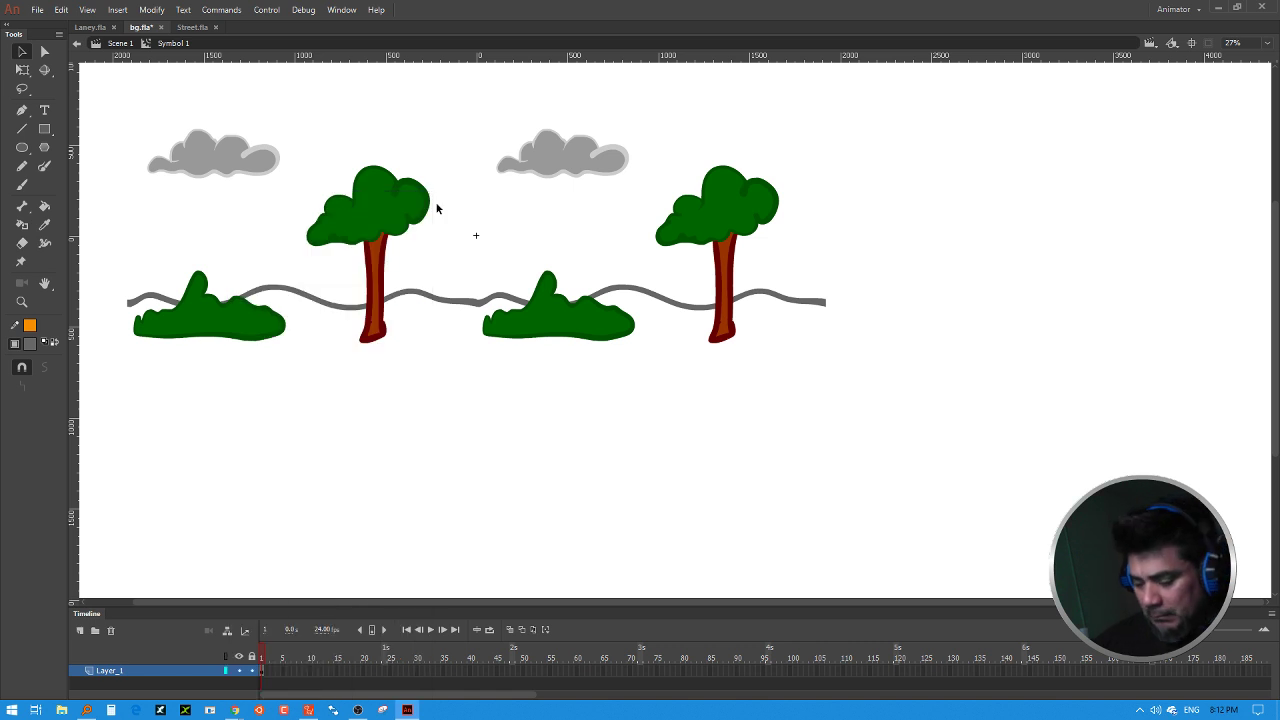
{"action": "key", "text": "ctrl+minus"}
{"action": "key", "text": "ctrl+minus"}
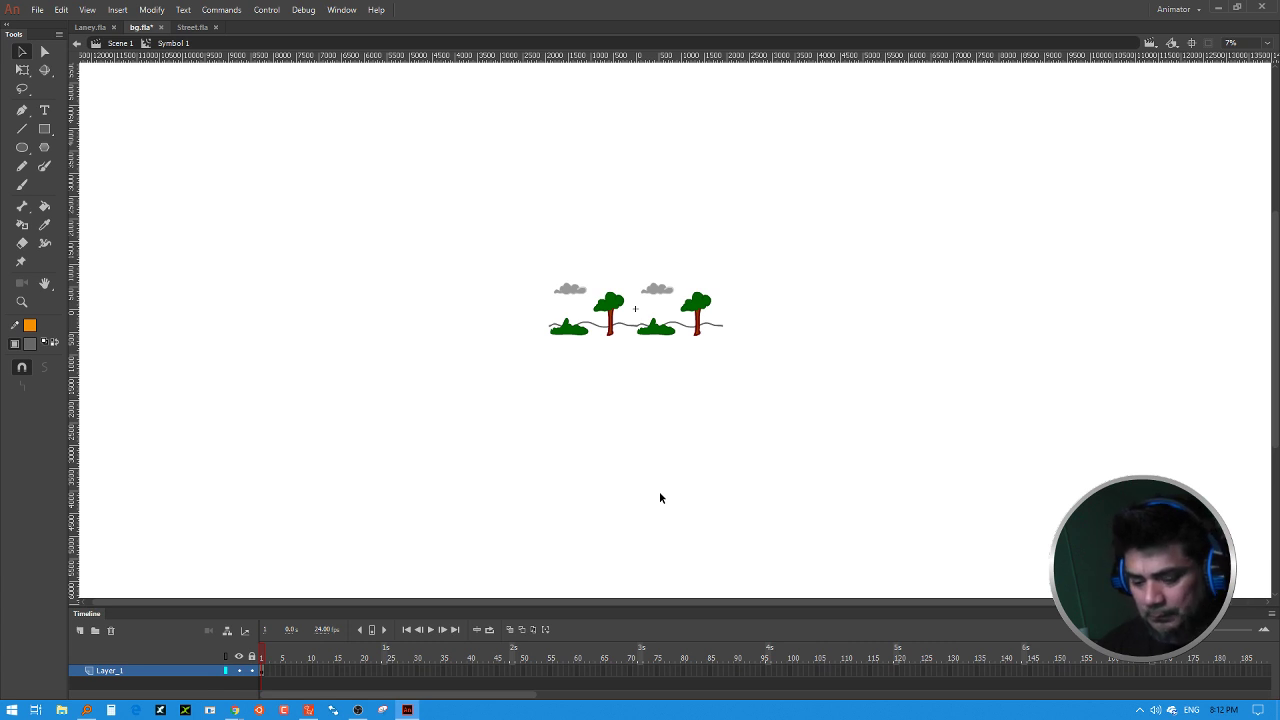
Step: Return to the main scene and set the document width to 1920 px
{"action": "key", "text": "ctrl+F3"}
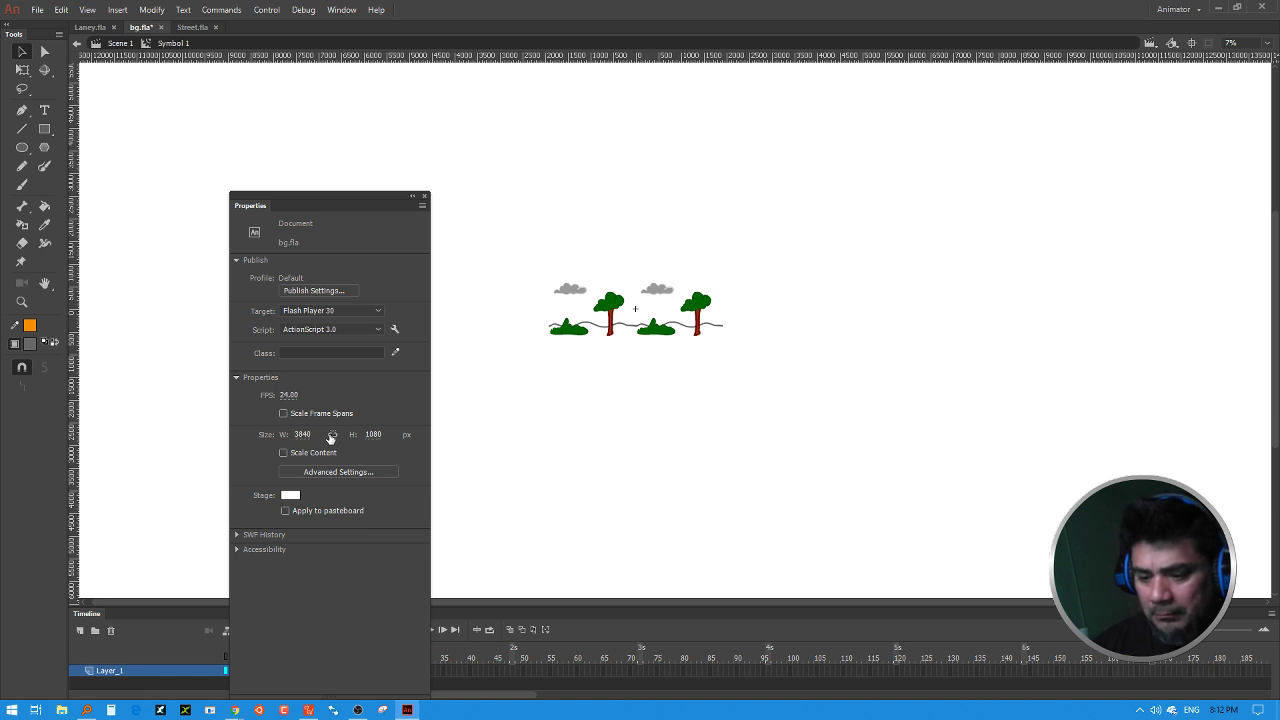
{"action": "left_click_drag", "start_coordinate": [304, 436], "coordinate": [290, 437]}
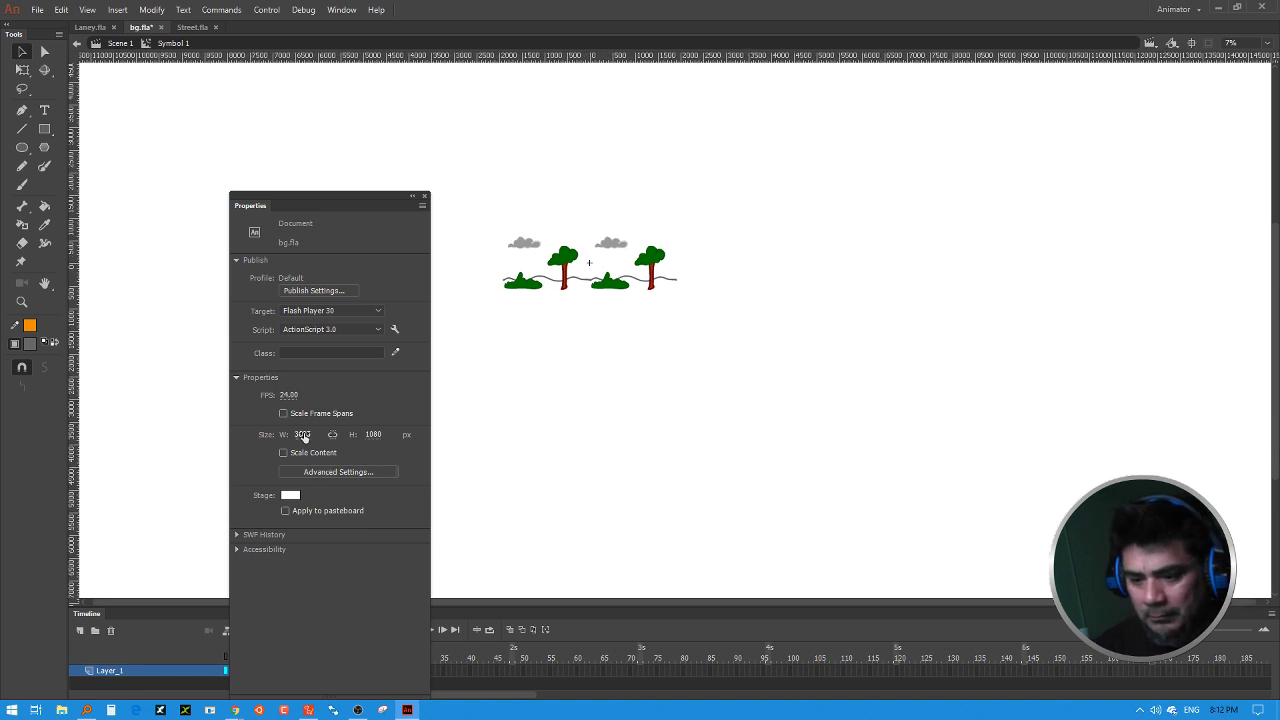
{"action": "left_click", "coordinate": [304, 436]}
{"action": "left_click", "coordinate": [125, 45]}
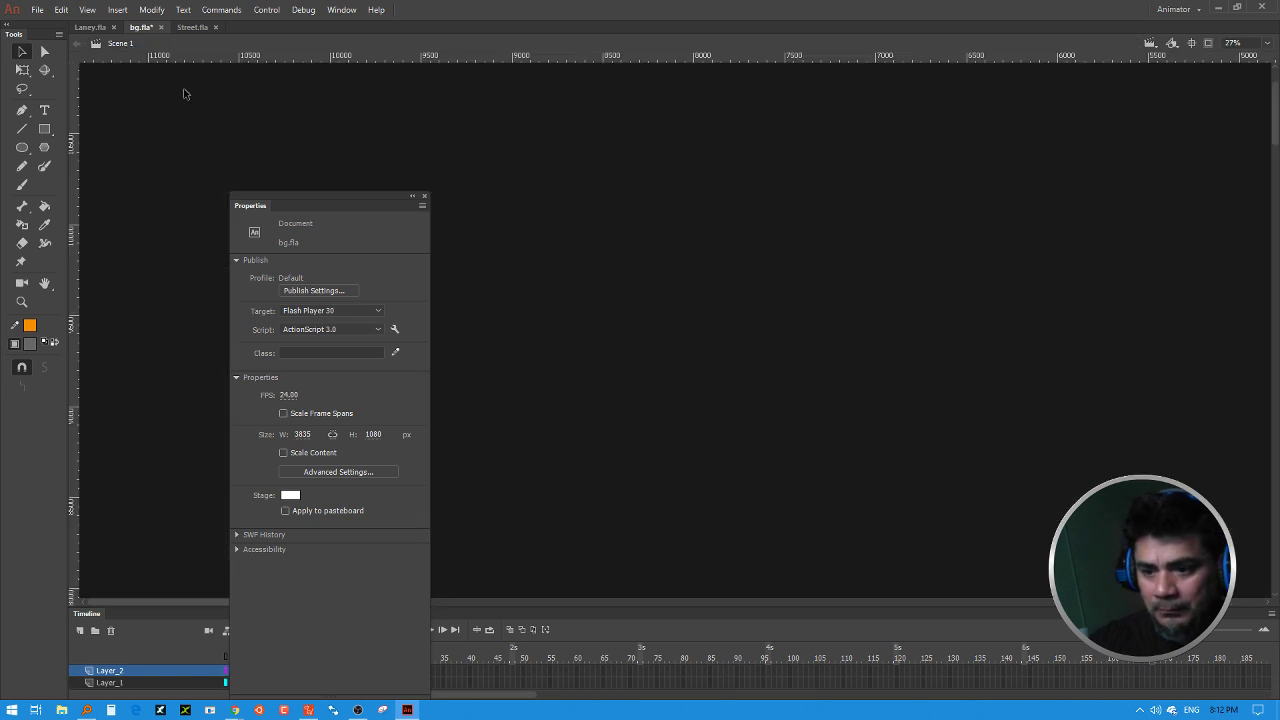
{"action": "left_click", "coordinate": [304, 434]}
{"action": "type", "text": "1920"}
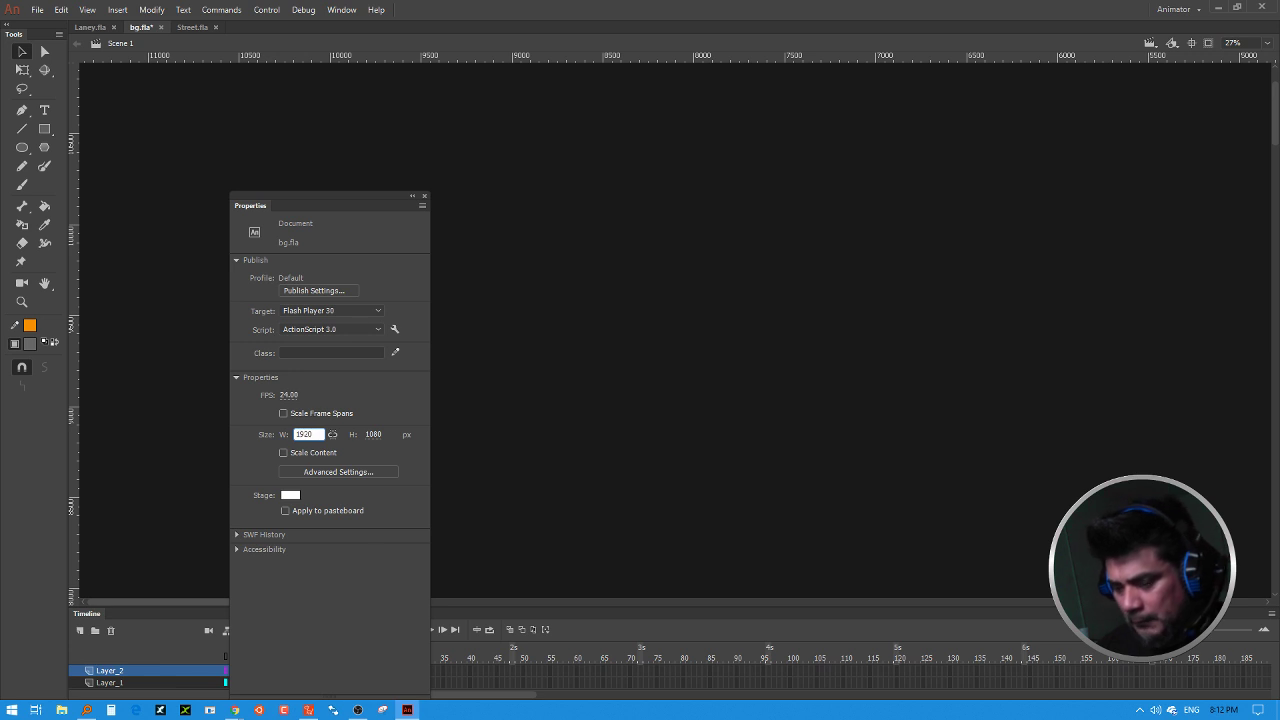
{"action": "key", "text": "Return"}
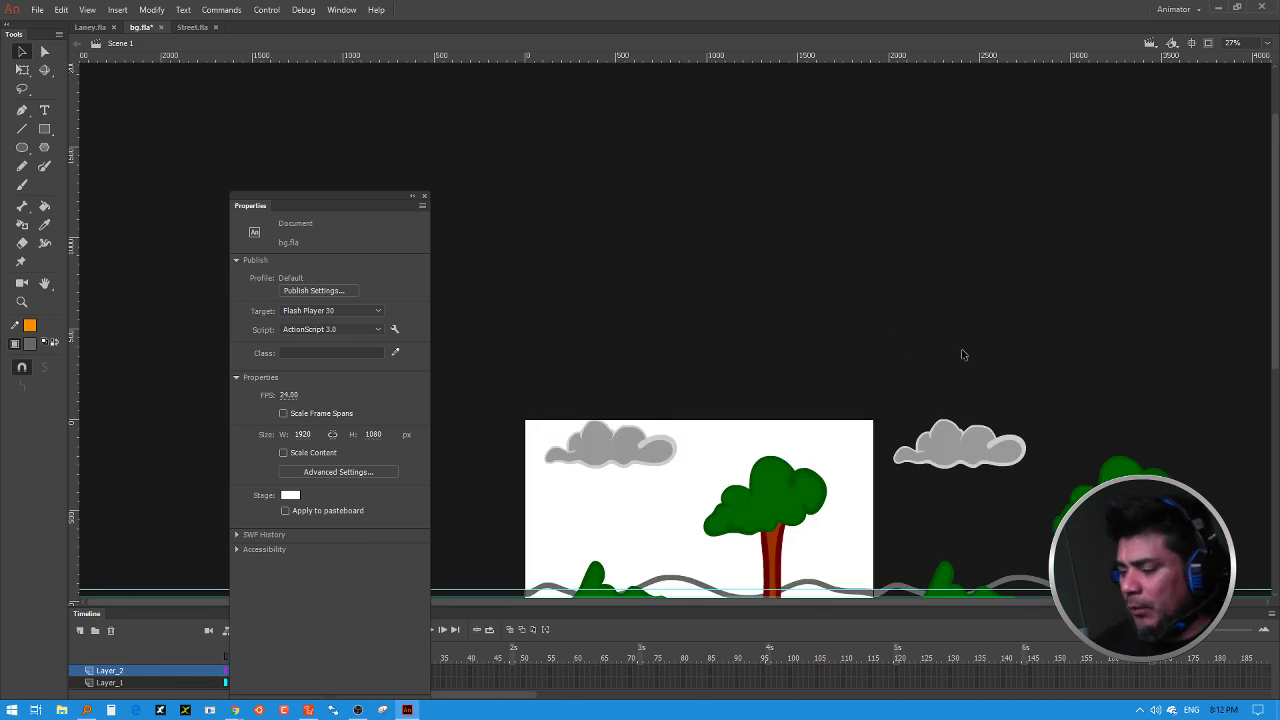
{"action": "scroll", "coordinate": [900, 300], "scroll_direction": "down", "scroll_amount": 5}
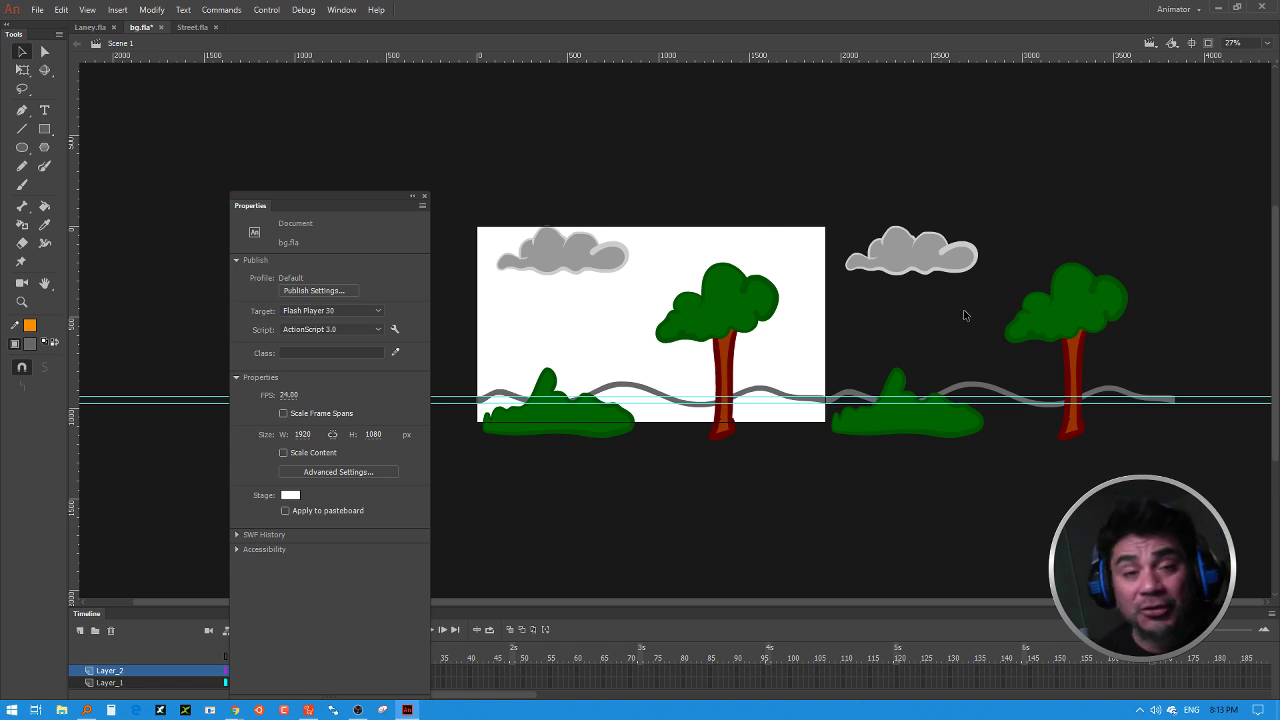
Step: Insert a keyframe at frame 24 of Layer_2 for the scenery symbol
{"action": "left_click", "coordinate": [1062, 311]}
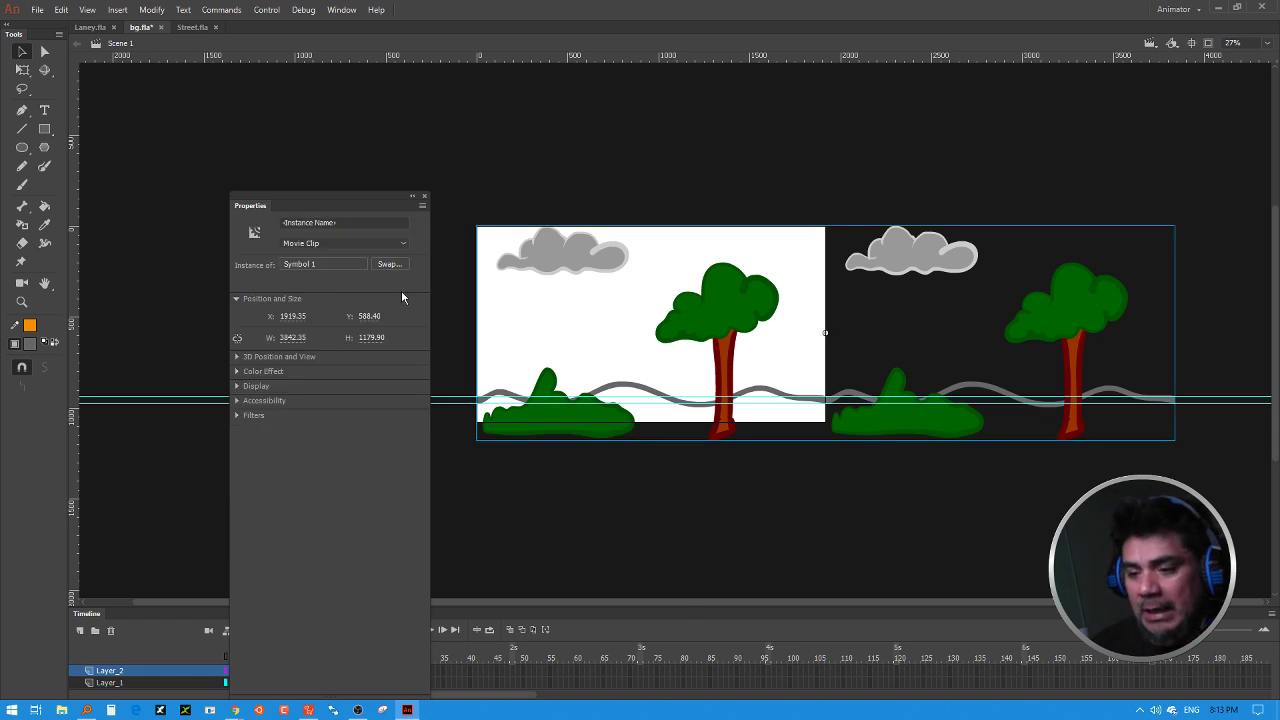
{"action": "left_click", "coordinate": [424, 197]}
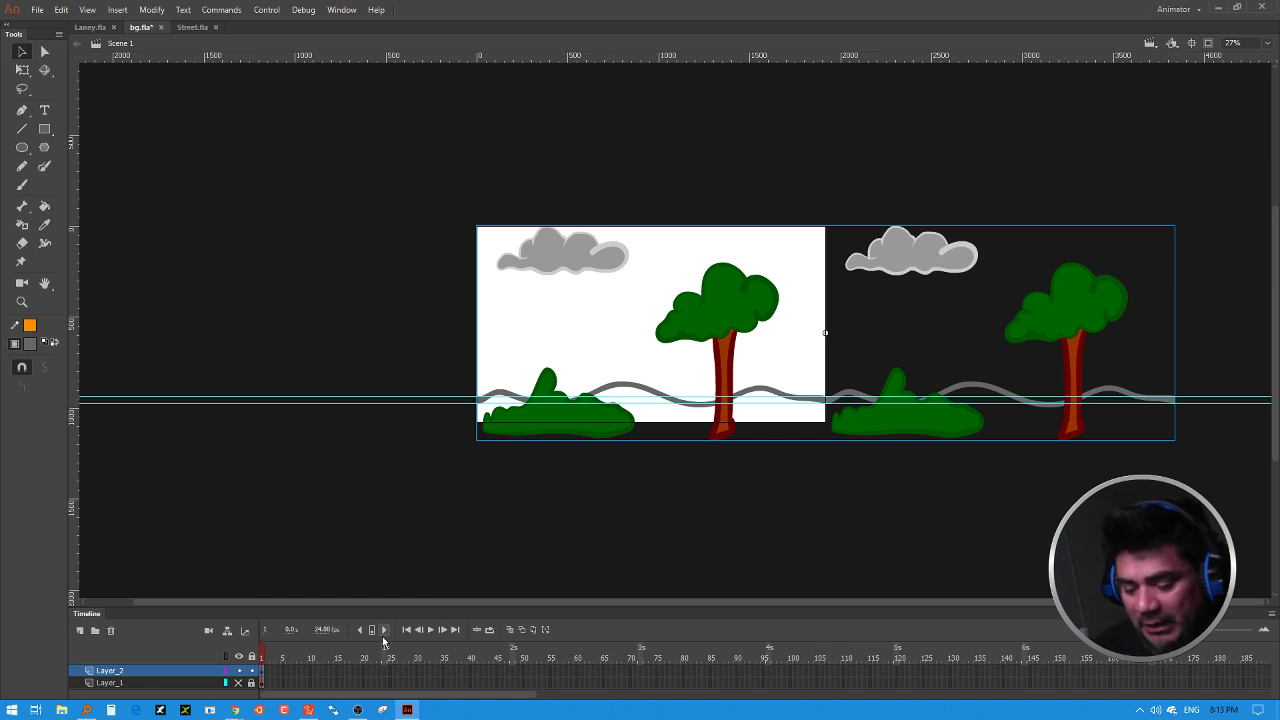
{"action": "left_click", "coordinate": [386, 675]}
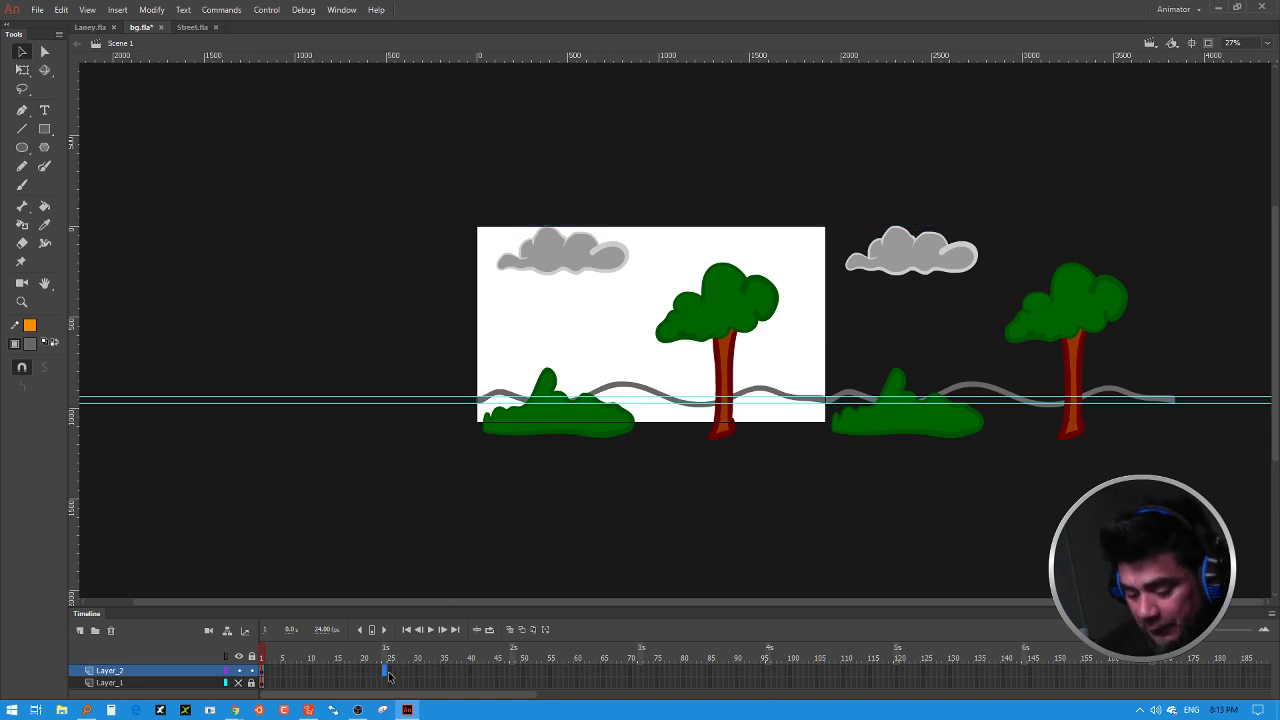
{"action": "key", "text": "F6"}
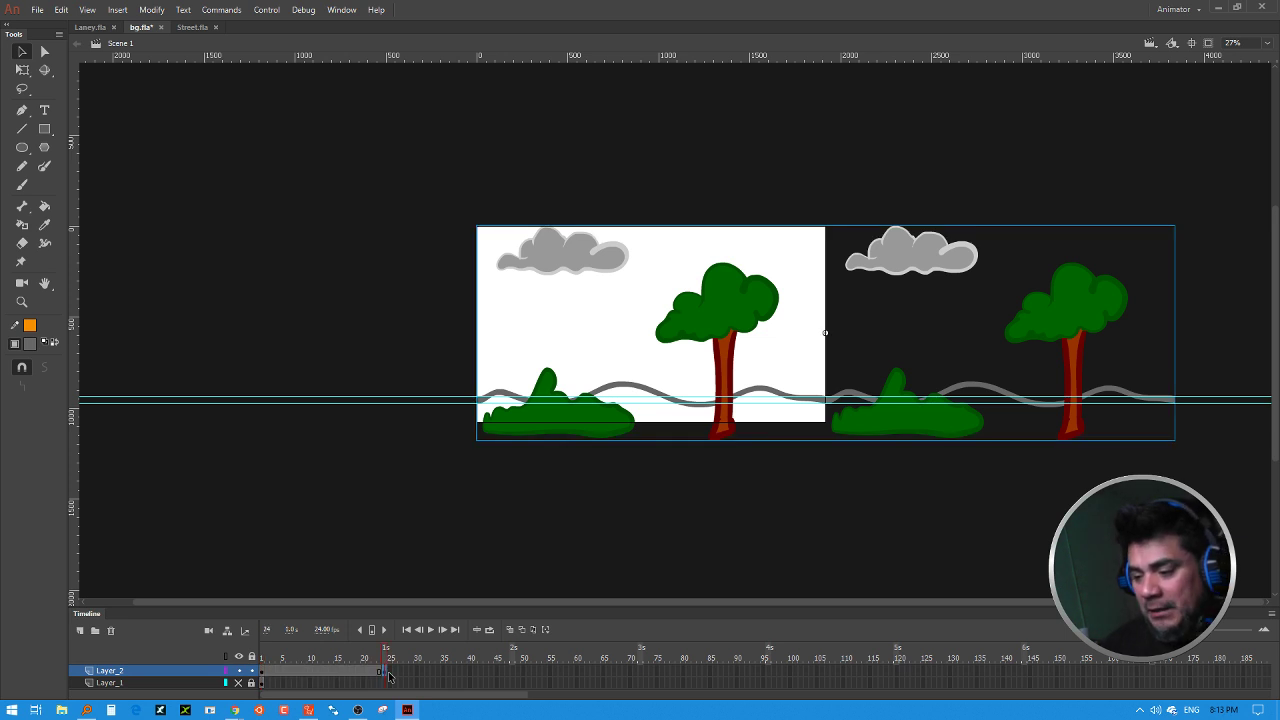
Step: At frame 24, move the scenery symbol left until its second half nearly covers the stage
{"action": "key", "text": "shift+Left"}
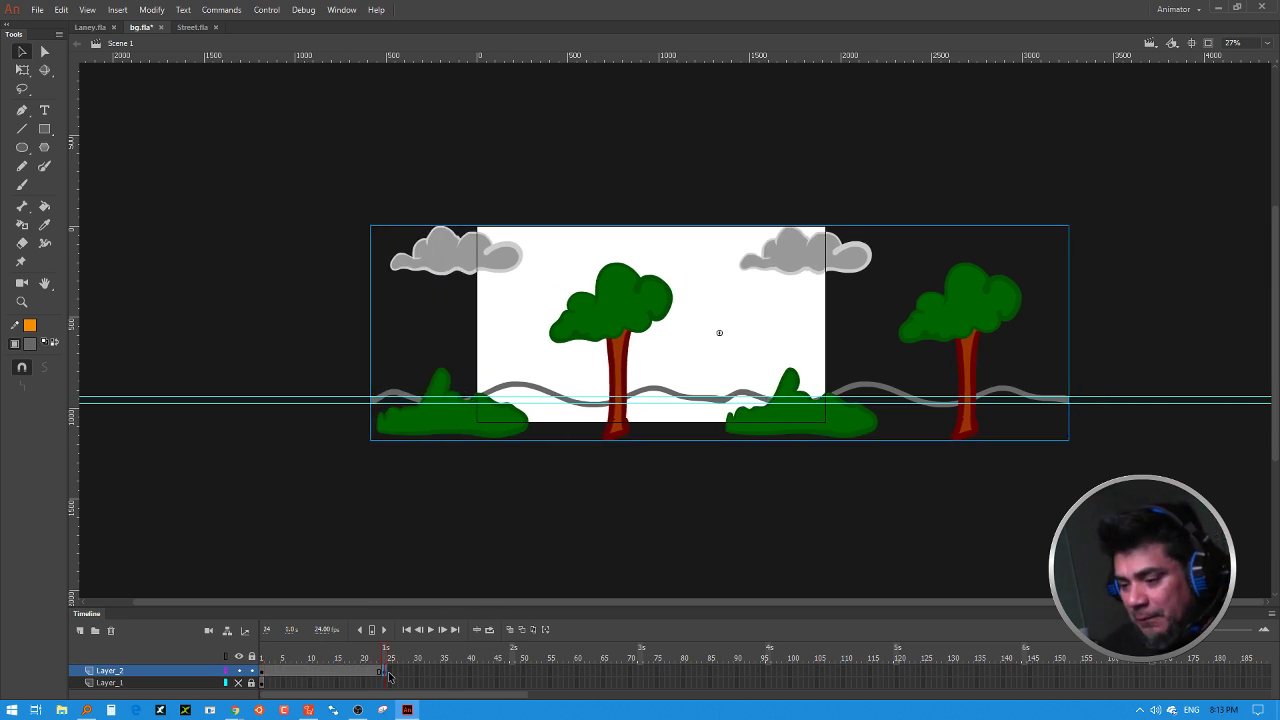
{"action": "key", "text": "shift+Left"}
{"action": "key", "text": "shift+Left"}
{"action": "key", "text": "shift+Left"}
{"action": "key", "text": "shift+Left"}
{"action": "key", "text": "shift+Left"}
{"action": "key", "text": "shift+Left"}
{"action": "key", "text": "shift+Left"}
{"action": "key", "text": "shift+Left"}
{"action": "key", "text": "shift+Left"}
{"action": "key", "text": "shift+Left"}
{"action": "key", "text": "shift+Left"}
{"action": "key", "text": "shift+Left"}
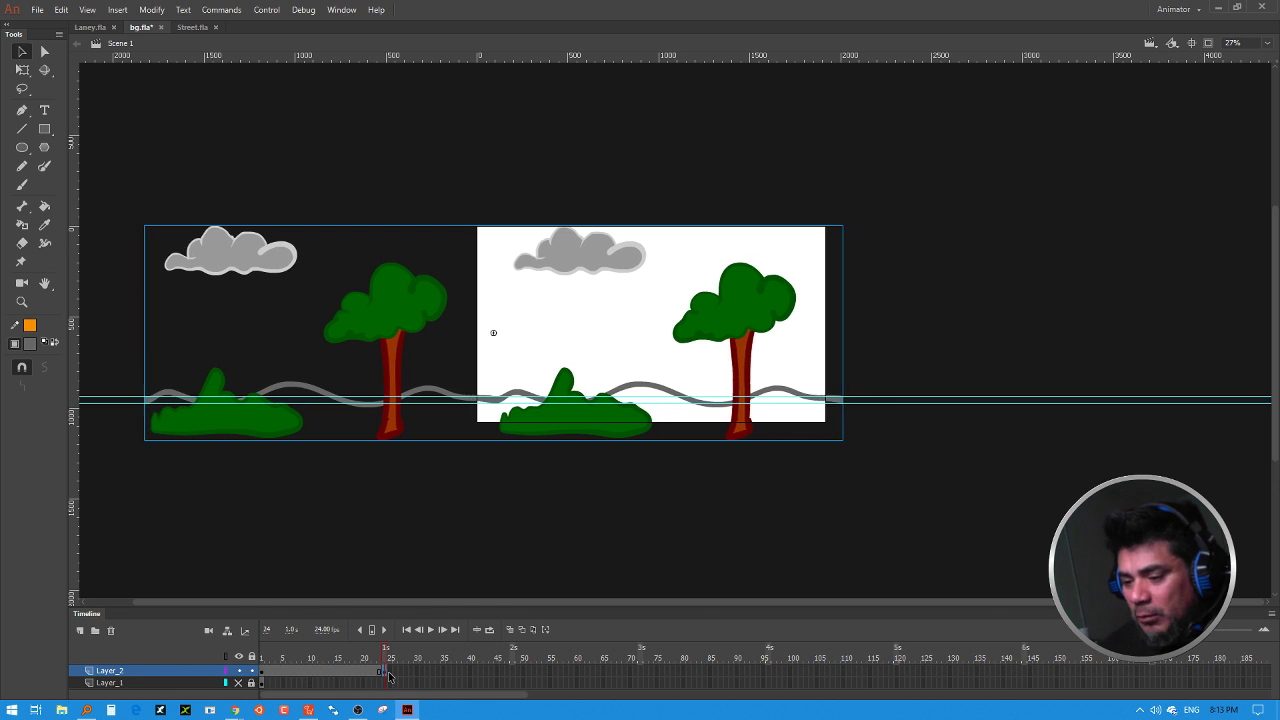
Step: Turn on onion skinning and nudge the symbol at frame 24 until its second half matches the ghosted first half
{"action": "left_click", "coordinate": [510, 629]}
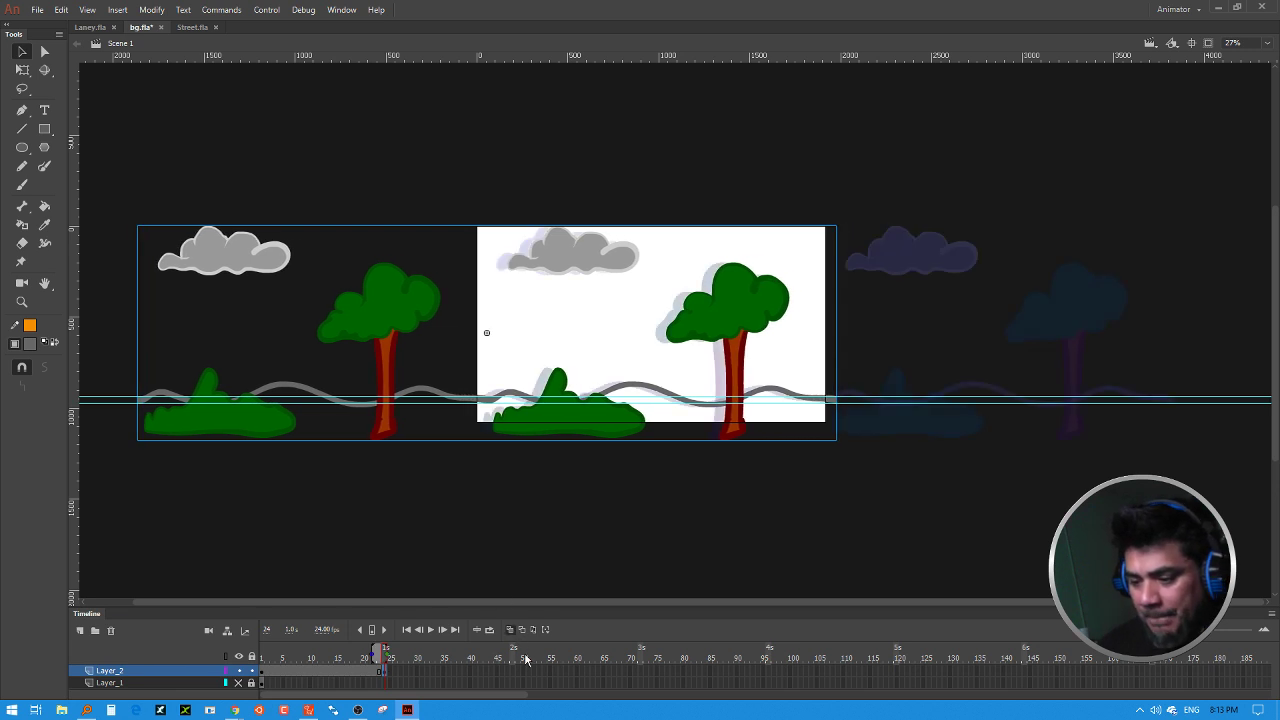
{"action": "key", "text": "shift+Left"}
{"action": "key", "text": "shift+Left"}
{"action": "key", "text": "shift+Left"}
{"action": "key", "text": "shift+Left"}
{"action": "key", "text": "shift+Left"}
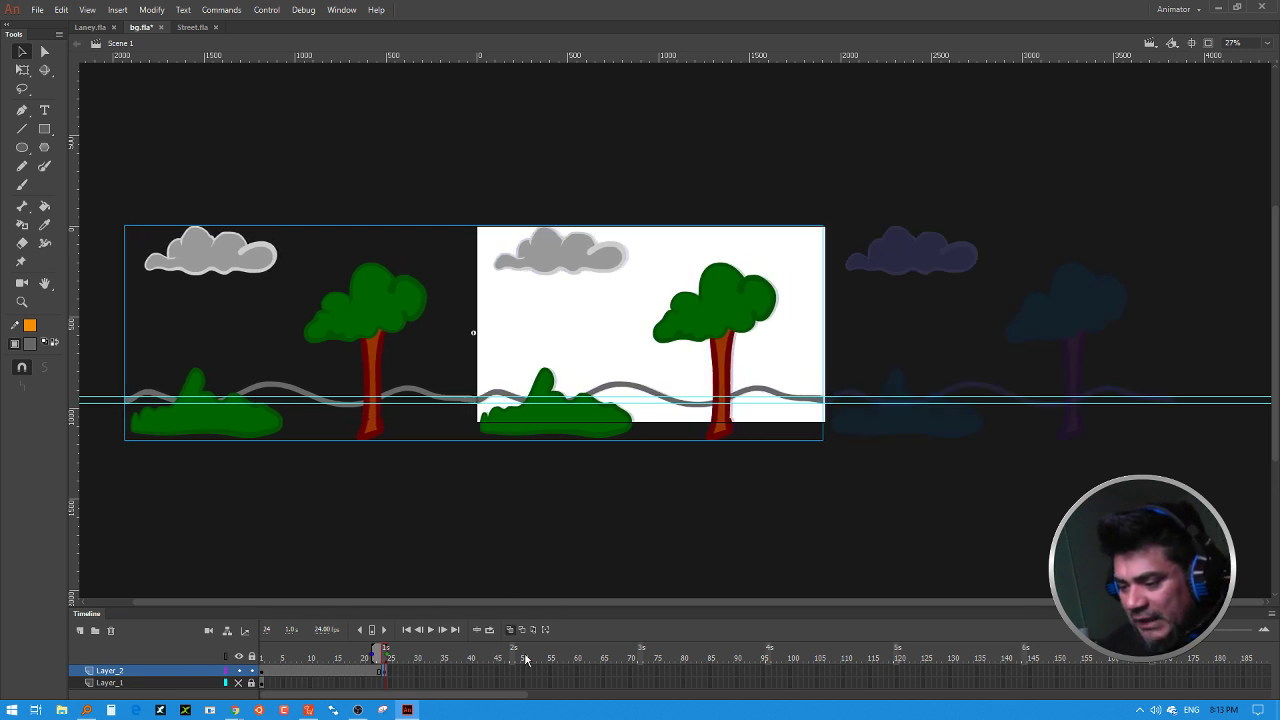
{"action": "key", "text": "Right"}
{"action": "key", "text": "Right"}
{"action": "key", "text": "Right"}
{"action": "key", "text": "Right"}
{"action": "key", "text": "Right"}
{"action": "key", "text": "Right"}
{"action": "key", "text": "Right"}
{"action": "key", "text": "Right"}
{"action": "key", "text": "Right"}
{"action": "key", "text": "Right"}
{"action": "key", "text": "Right"}
{"action": "key", "text": "Right"}
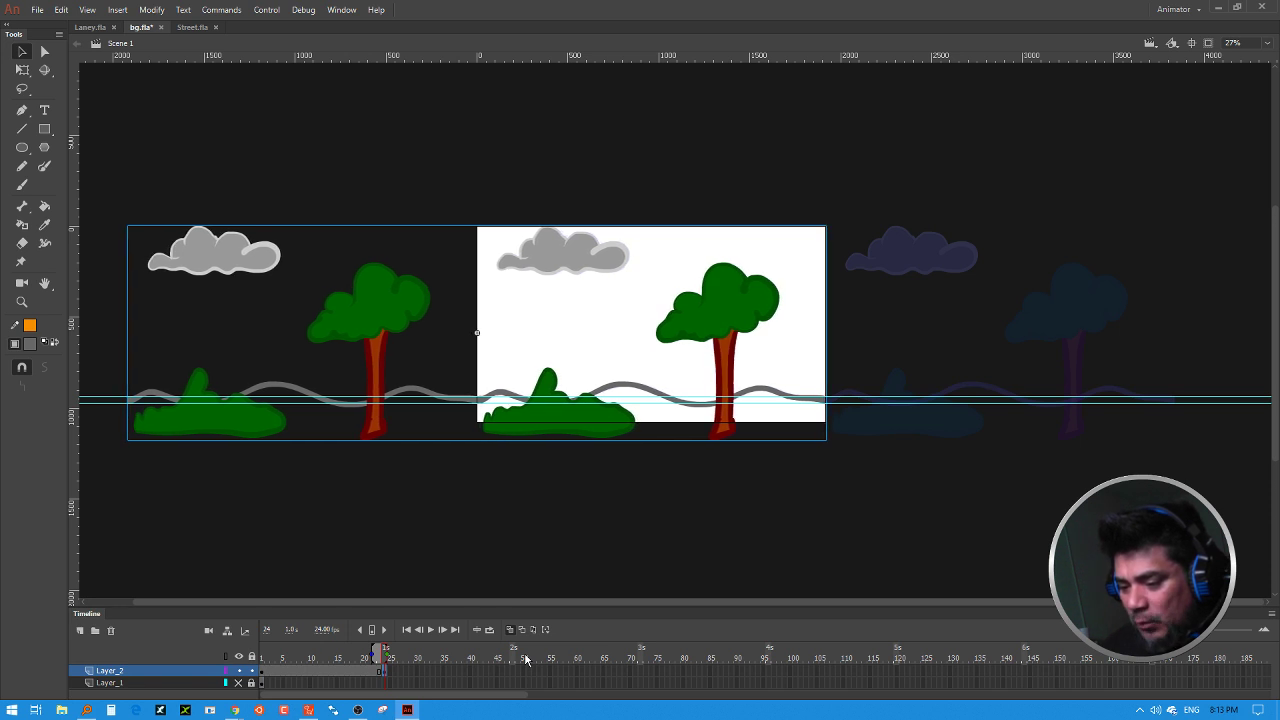
{"action": "key", "text": "Right"}
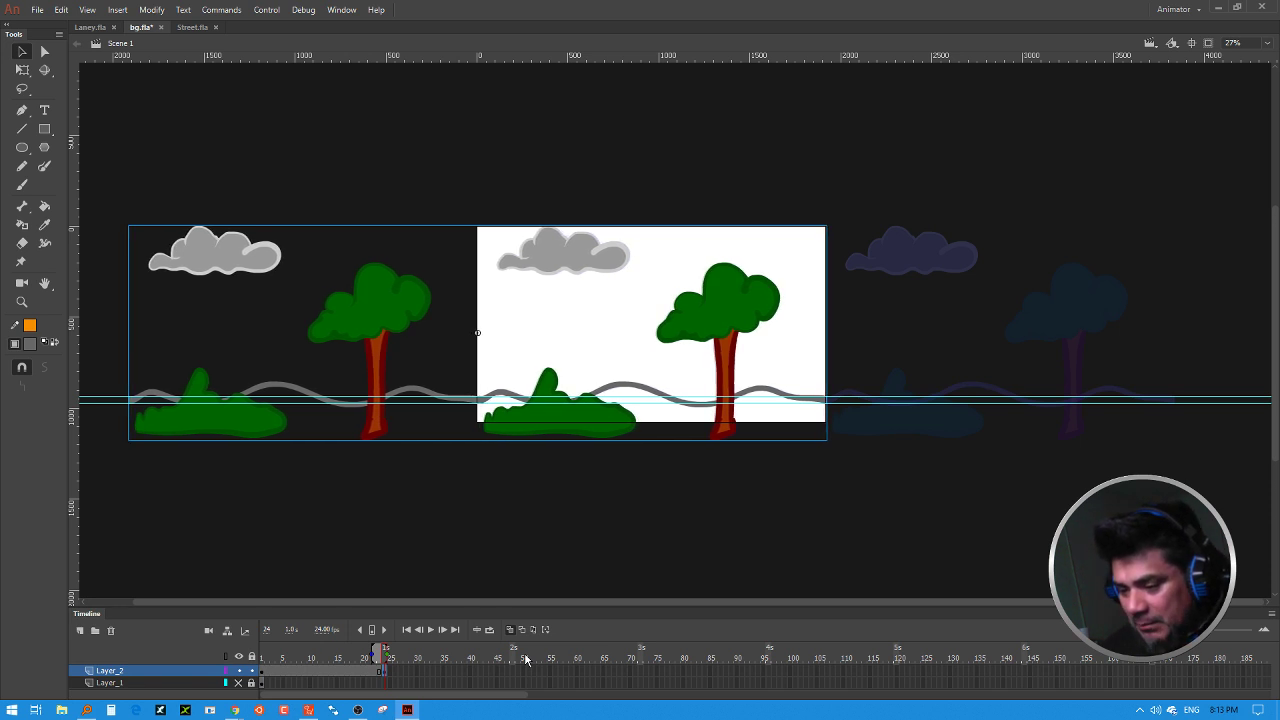
{"action": "key", "text": "Left"}
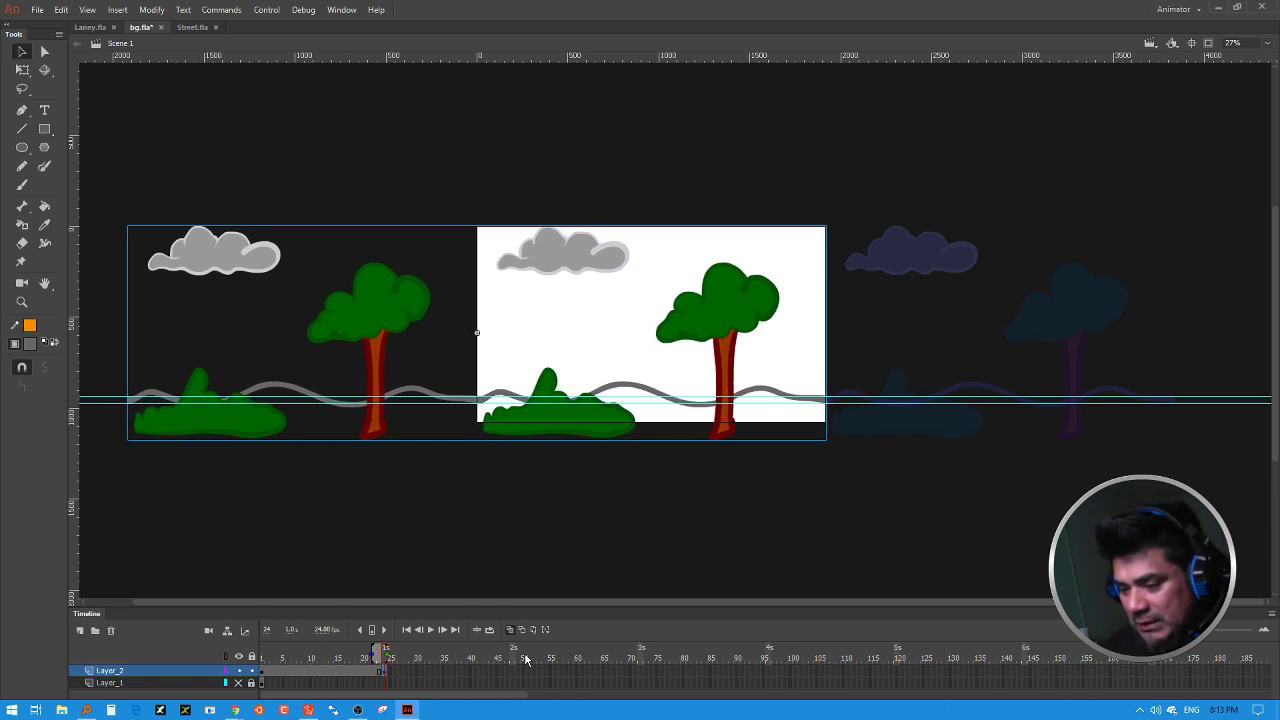
Step: Compare frames 1 and 24, create a classic tween between them on Layer_2, and turn off onion skinning
{"action": "left_click", "coordinate": [263, 672]}
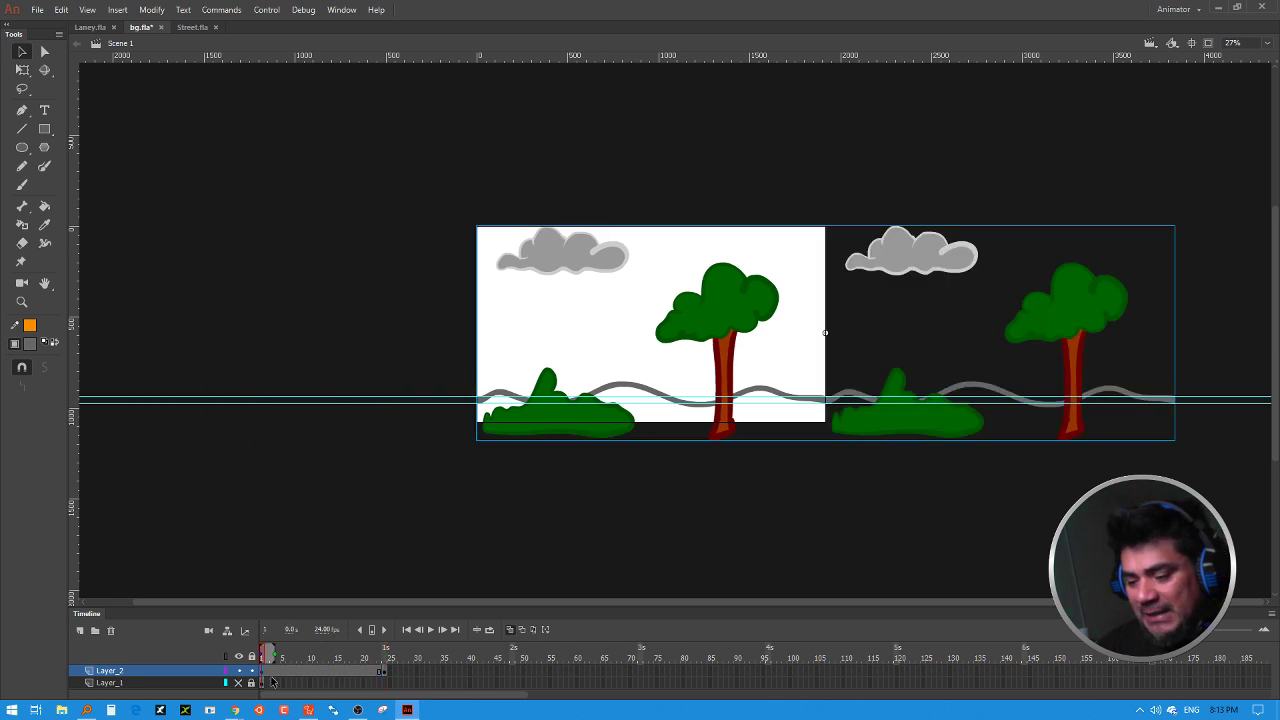
{"action": "left_click", "coordinate": [385, 670]}
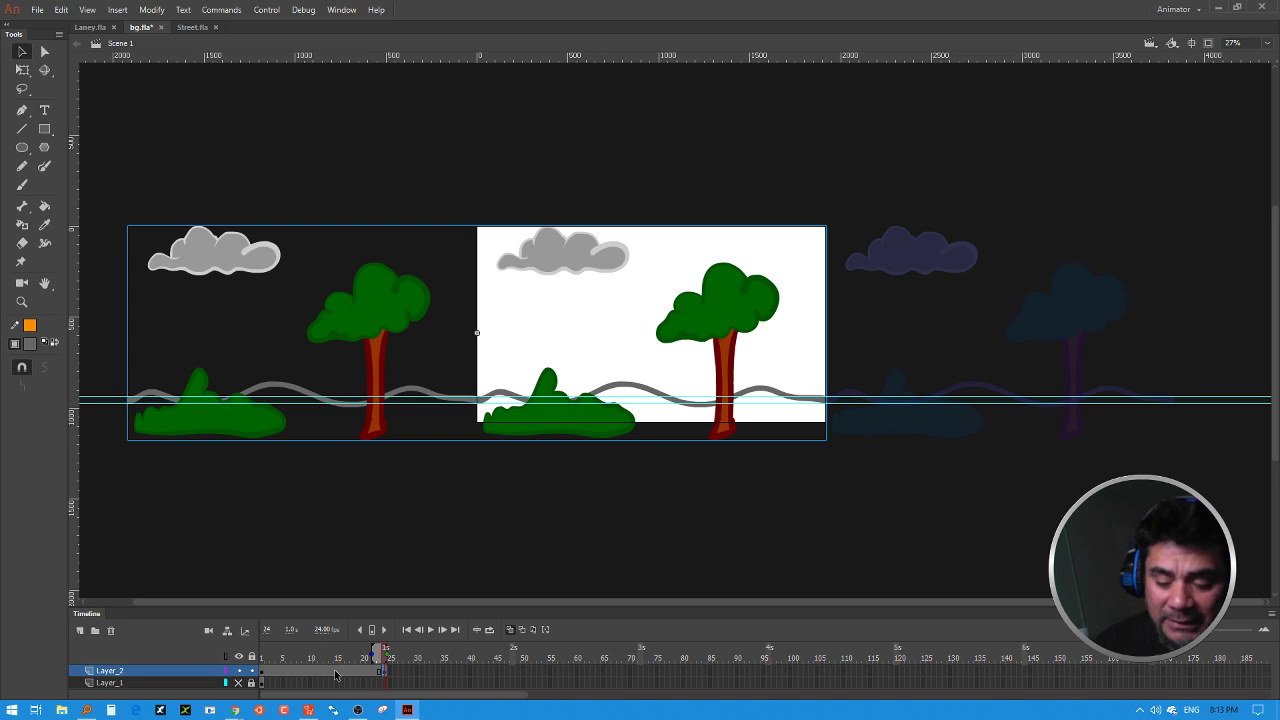
{"action": "right_click", "coordinate": [336, 675]}
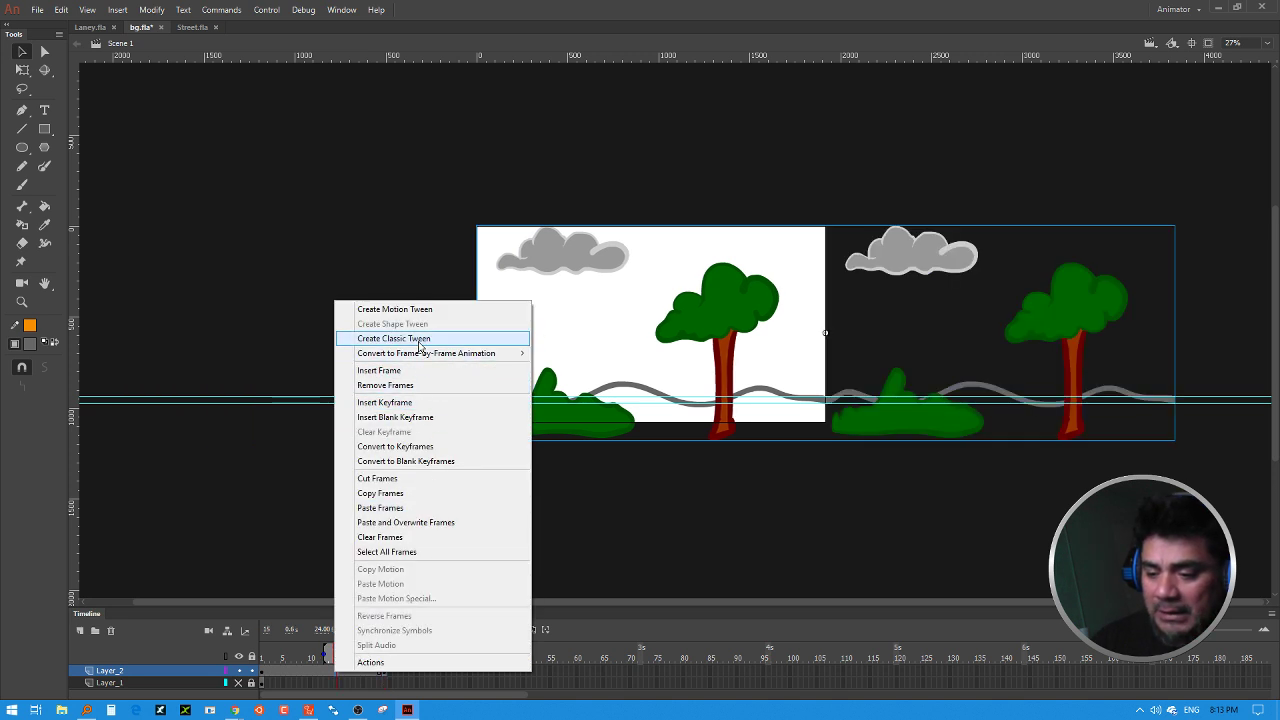
{"action": "left_click", "coordinate": [393, 338]}
{"action": "left_click", "coordinate": [513, 628]}
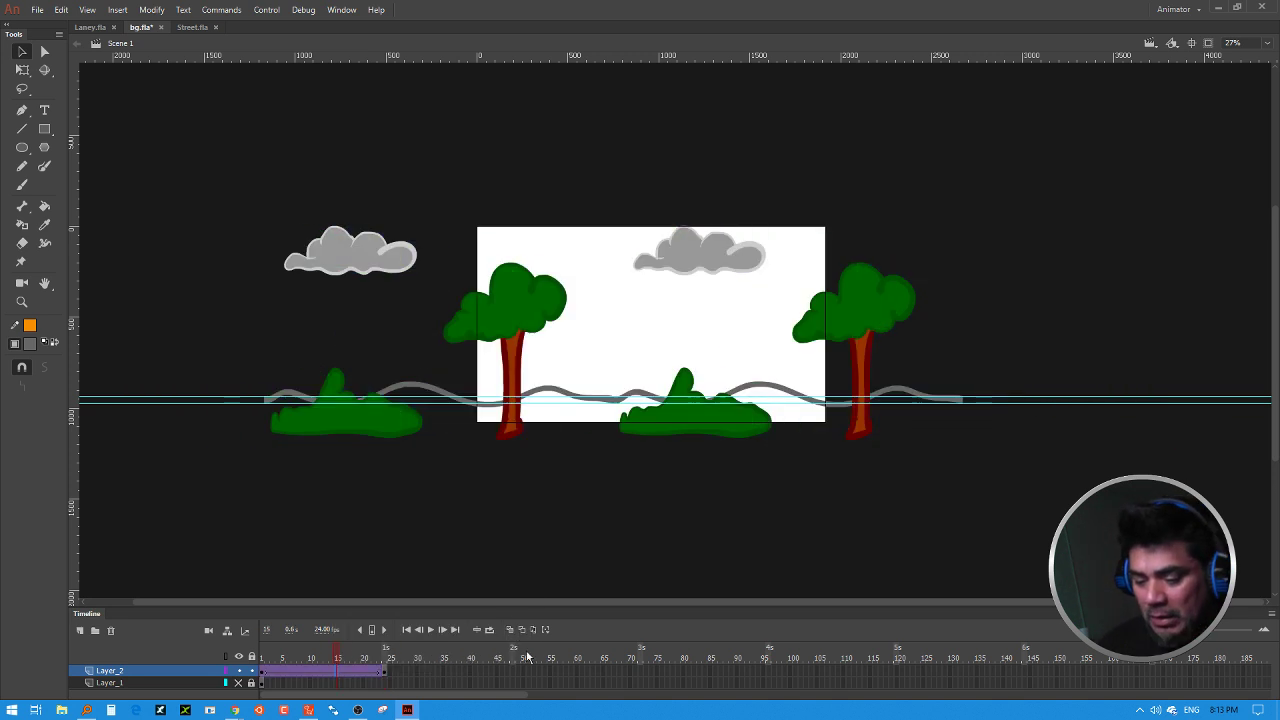
Step: Play the tweened background on the timeline and check its looping in a test movie window
{"action": "key", "text": "Return"}
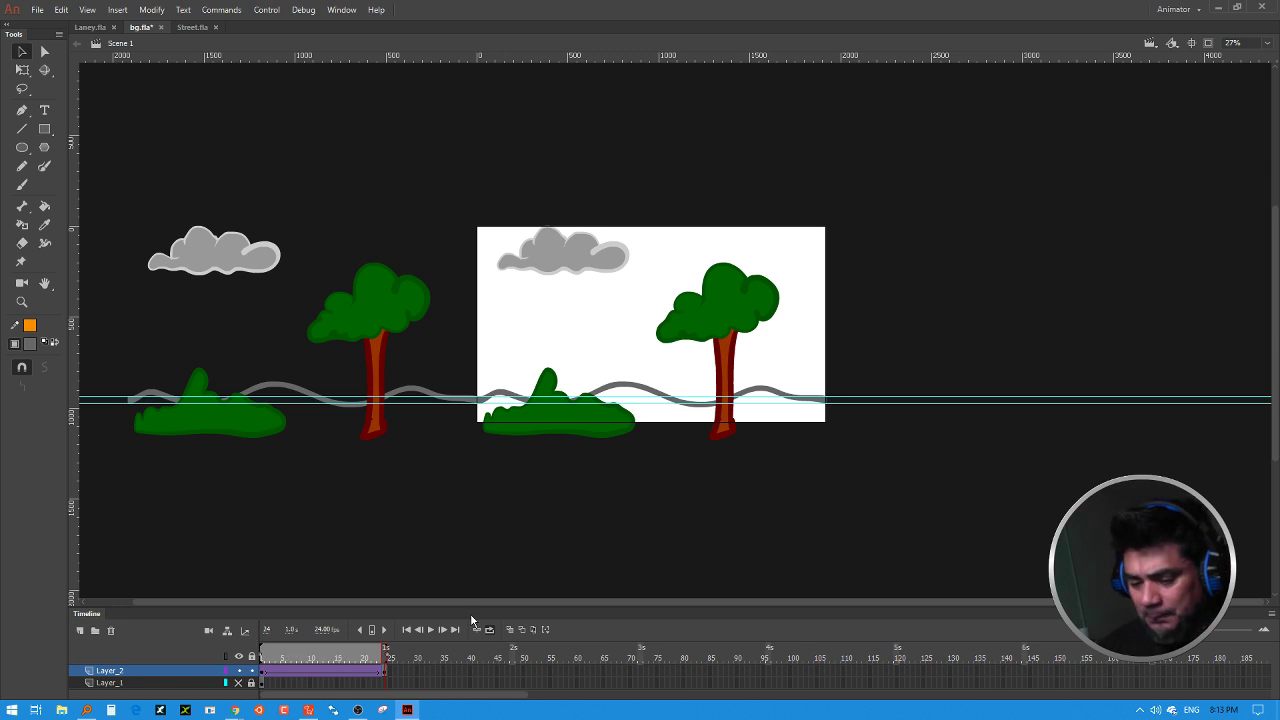
{"action": "left_click", "coordinate": [430, 630]}
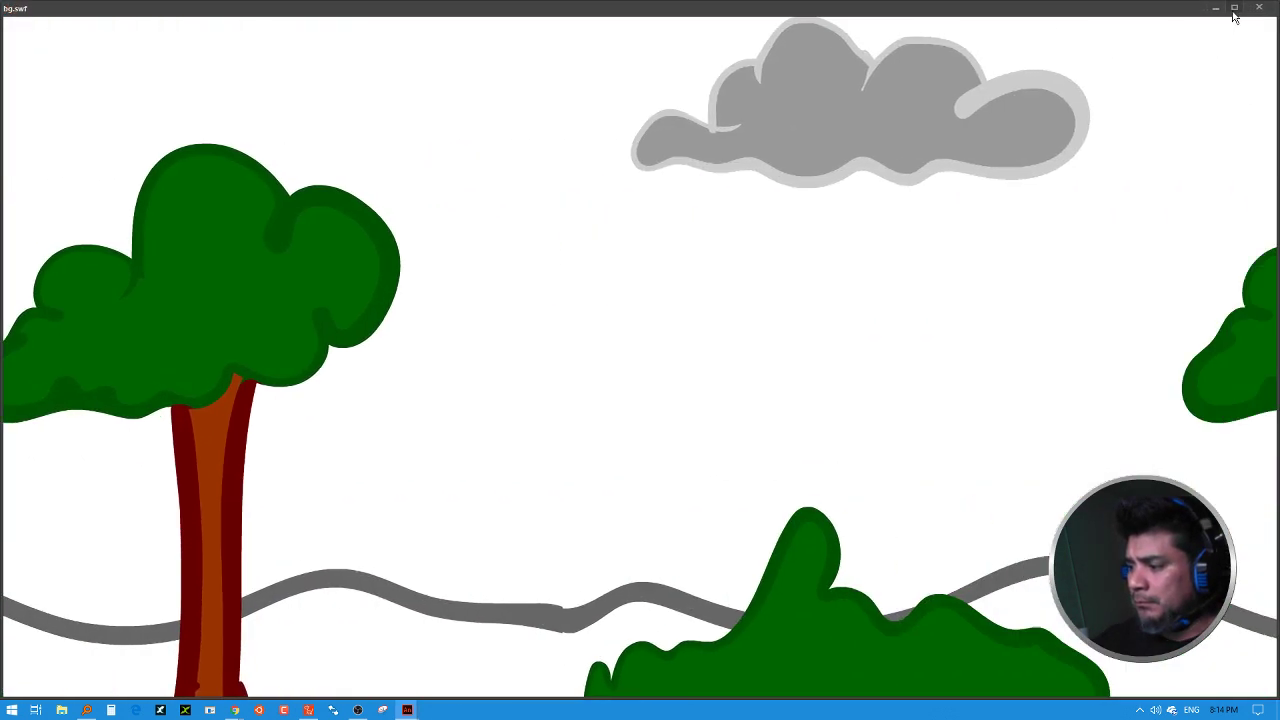
{"action": "left_click", "coordinate": [1215, 8]}
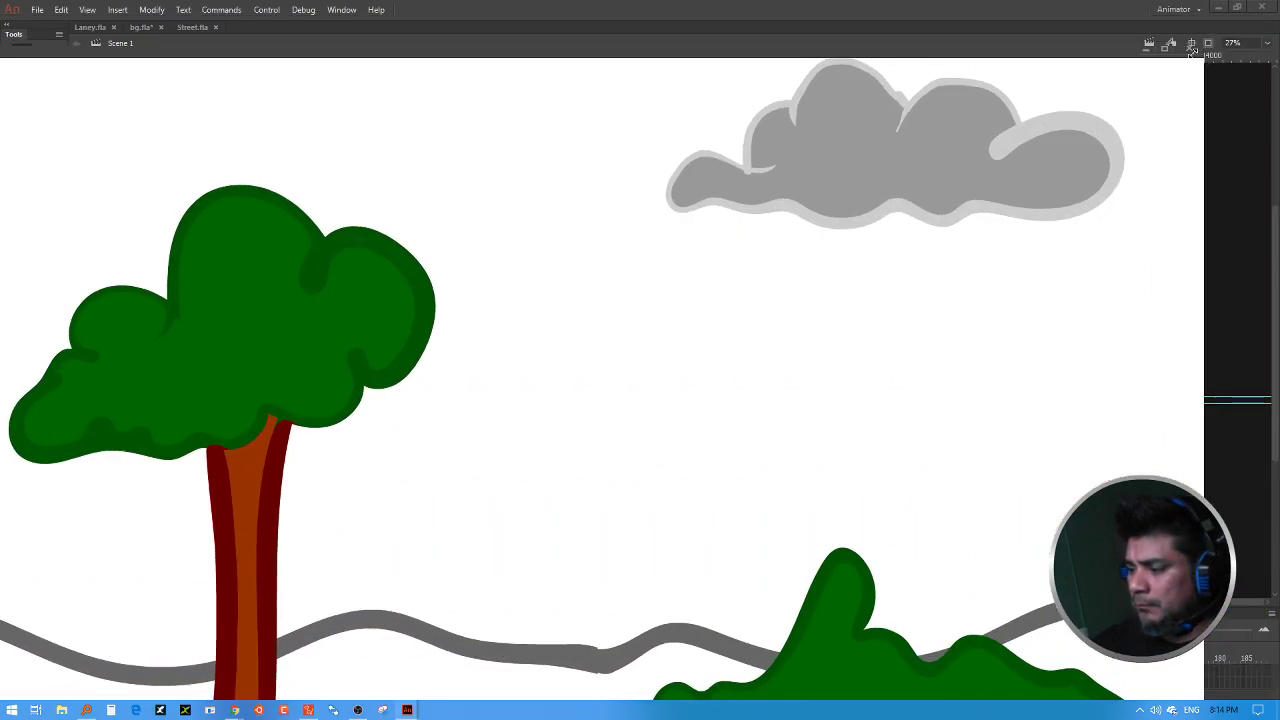
{"action": "left_click_drag", "start_coordinate": [1191, 50], "coordinate": [488, 341]}
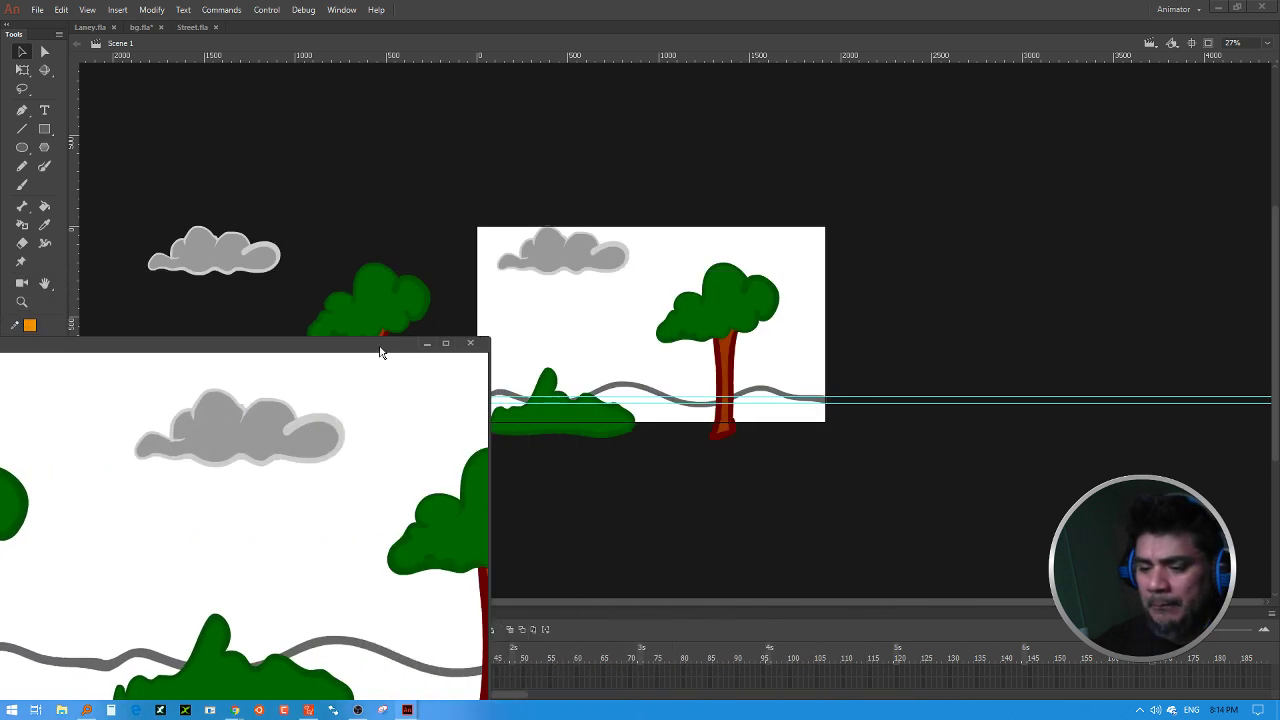
{"action": "left_click_drag", "start_coordinate": [380, 352], "coordinate": [711, 123]}
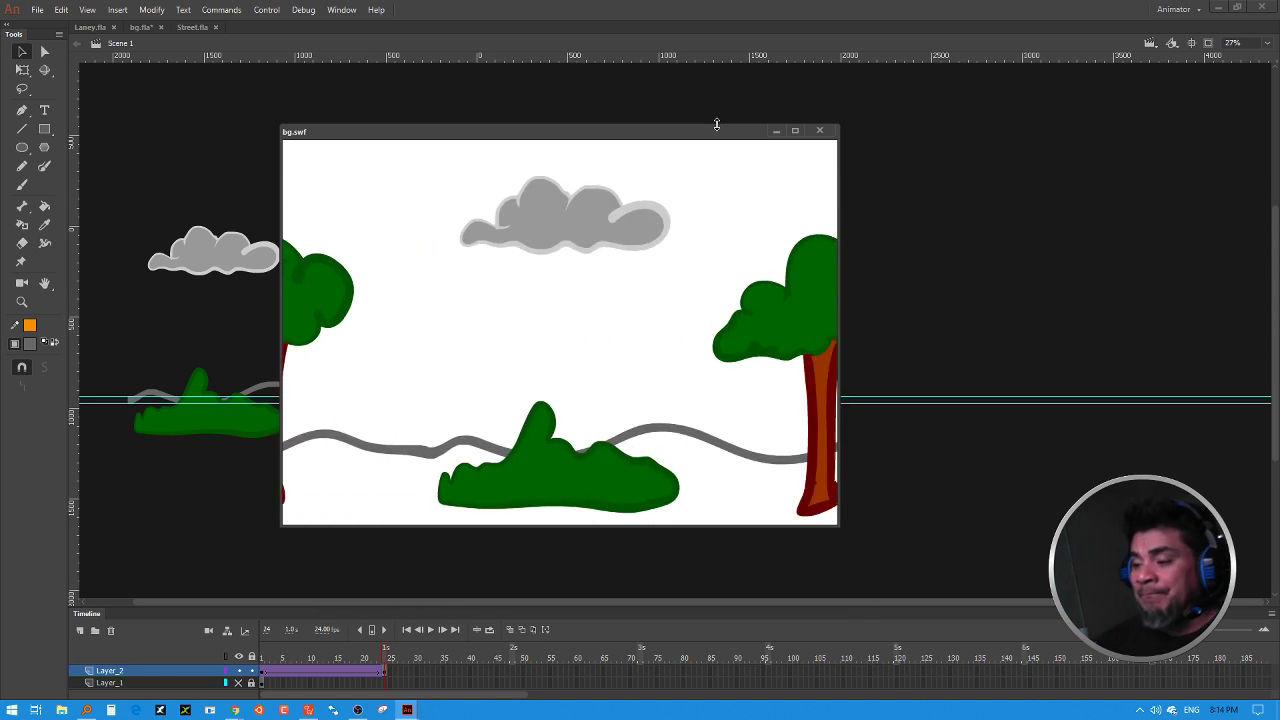
{"action": "left_click", "coordinate": [819, 130]}
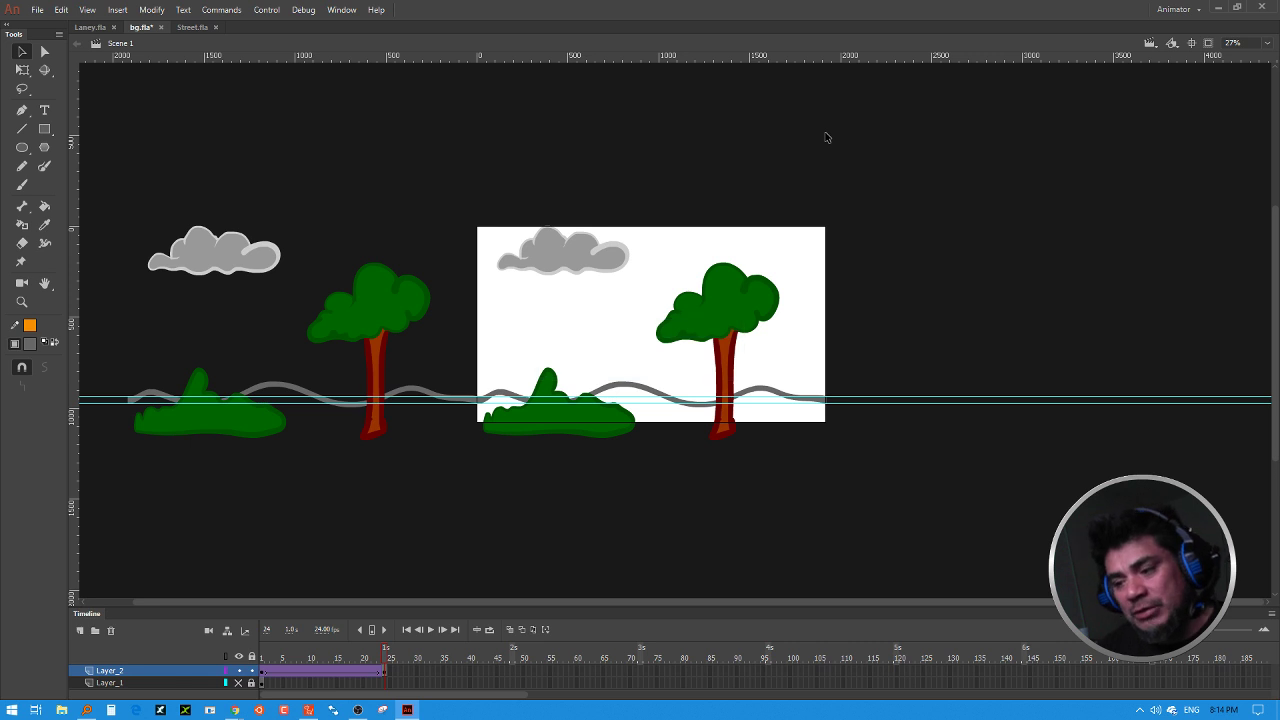
Step: Delete Layer_1 and export the animation to the desktop as the SWF movie bg.swf, overwriting the existing file
{"action": "left_click", "coordinate": [187, 683]}
{"action": "left_click", "coordinate": [111, 631]}
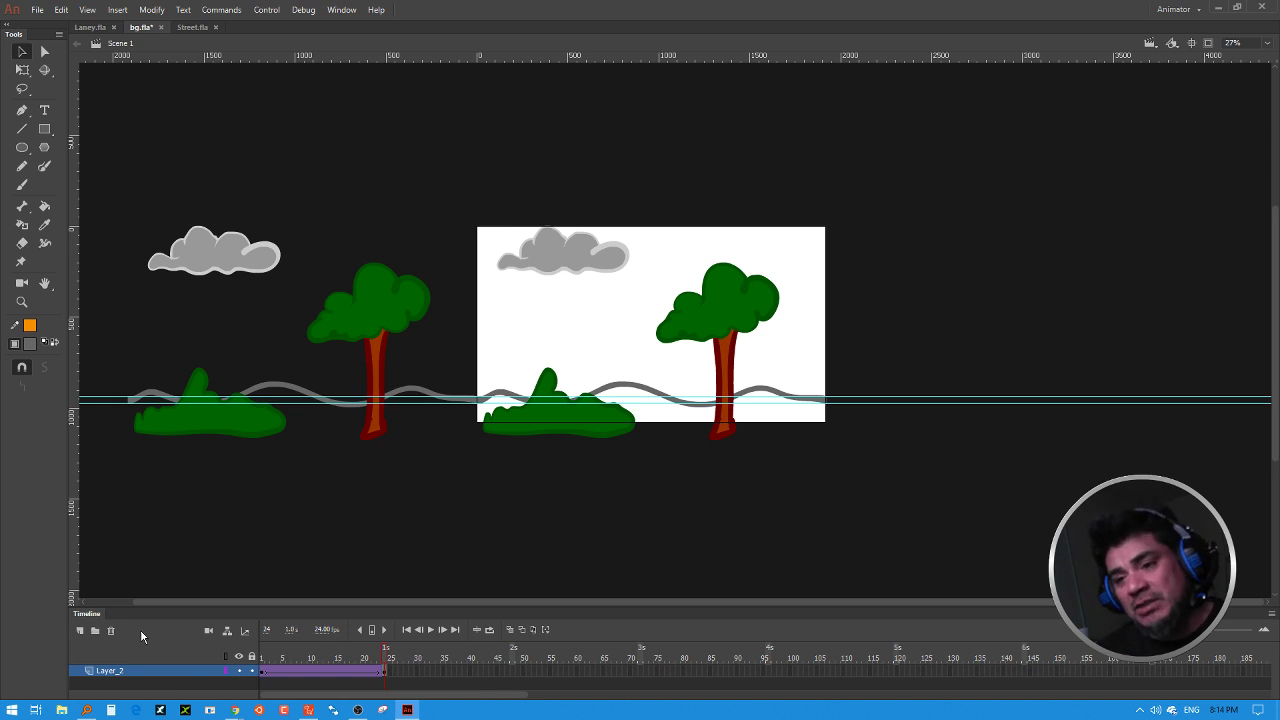
{"action": "left_click", "coordinate": [37, 10]}
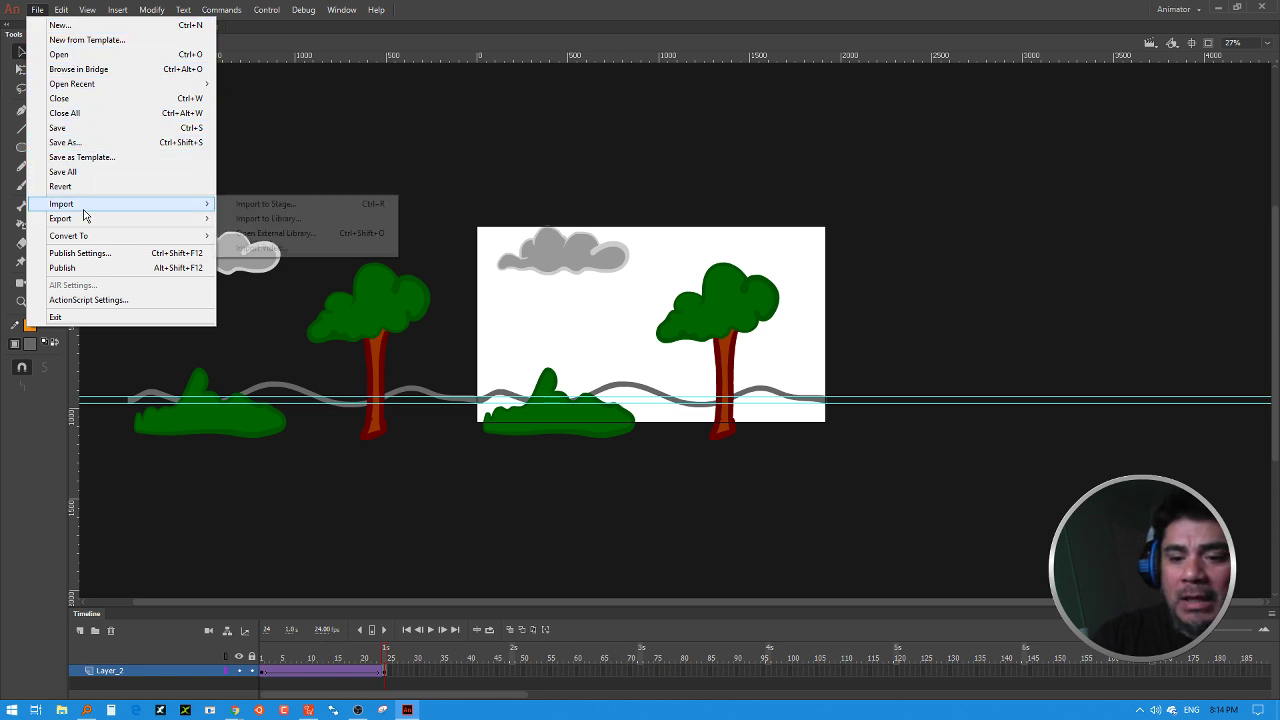
{"action": "mouse_move", "coordinate": [86, 220]}
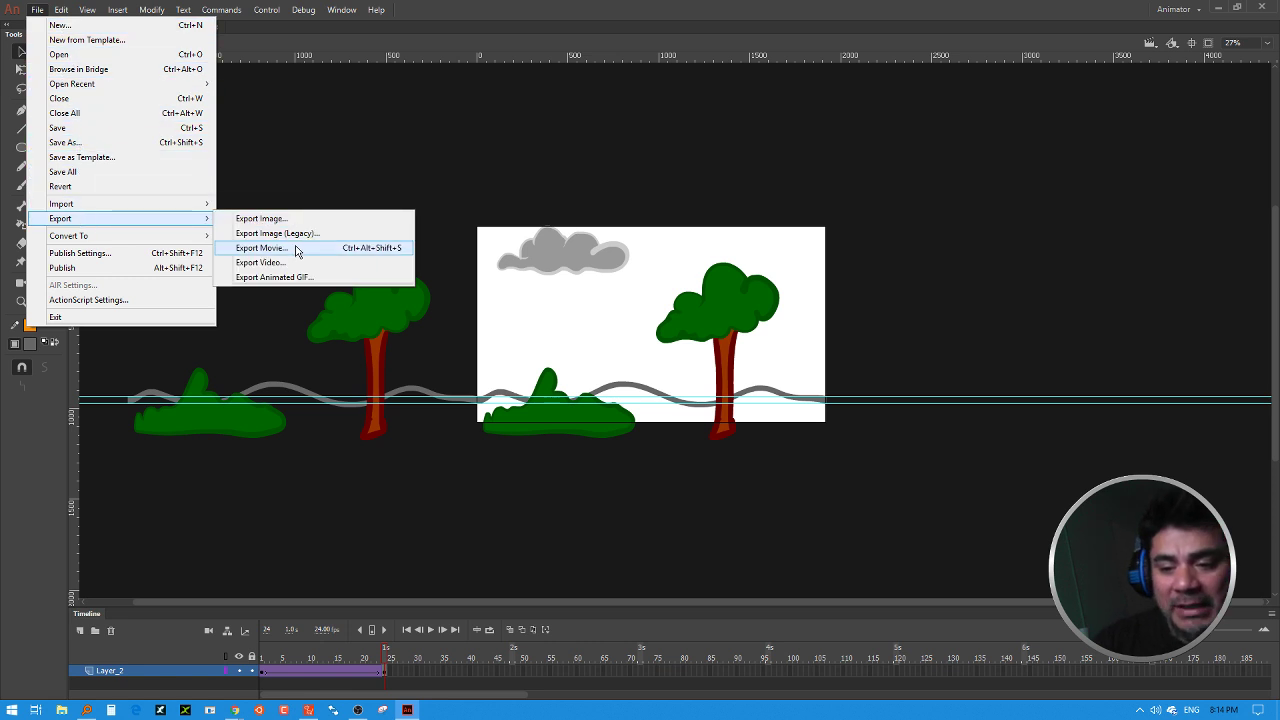
{"action": "left_click", "coordinate": [299, 248]}
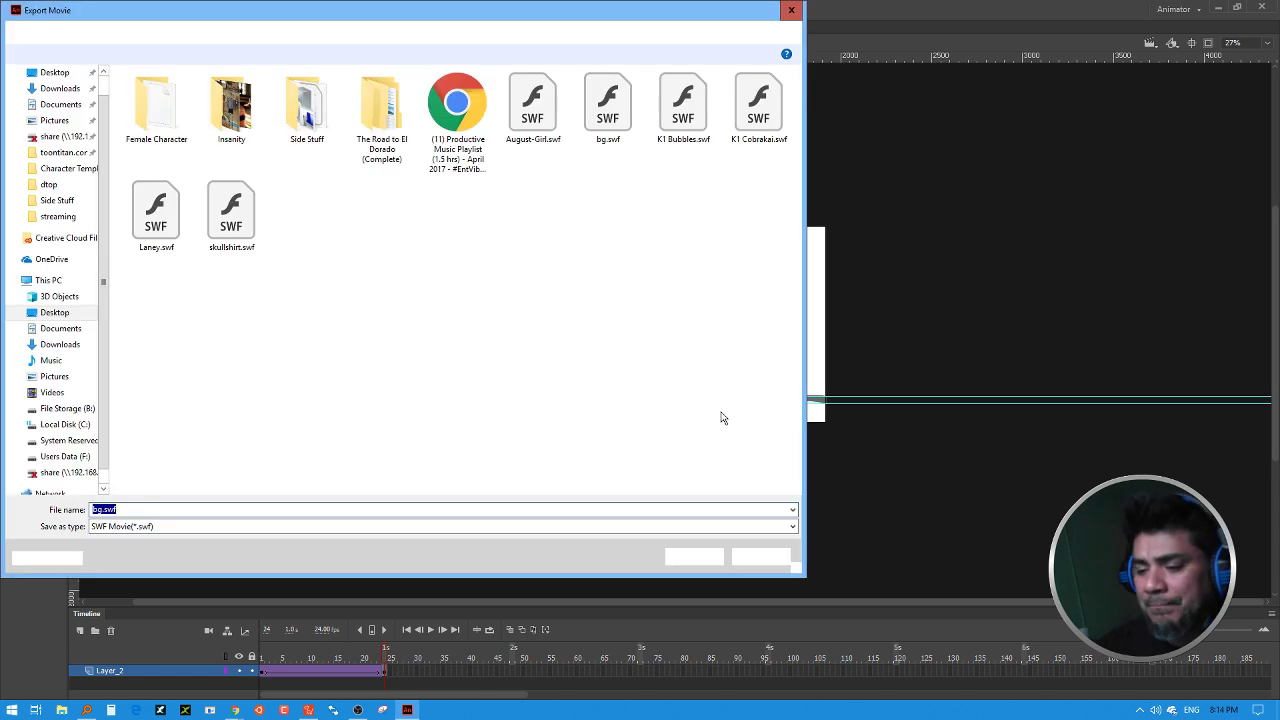
{"action": "left_click", "coordinate": [695, 559]}
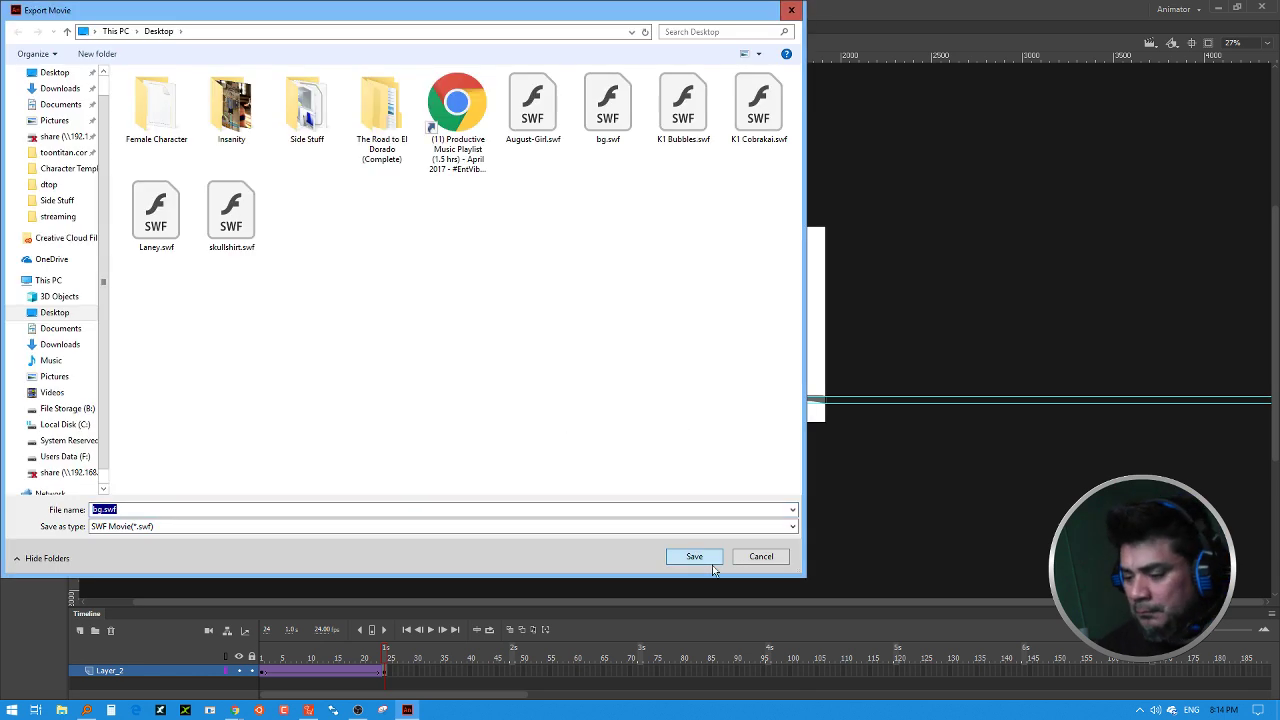
{"action": "left_click", "coordinate": [431, 313]}
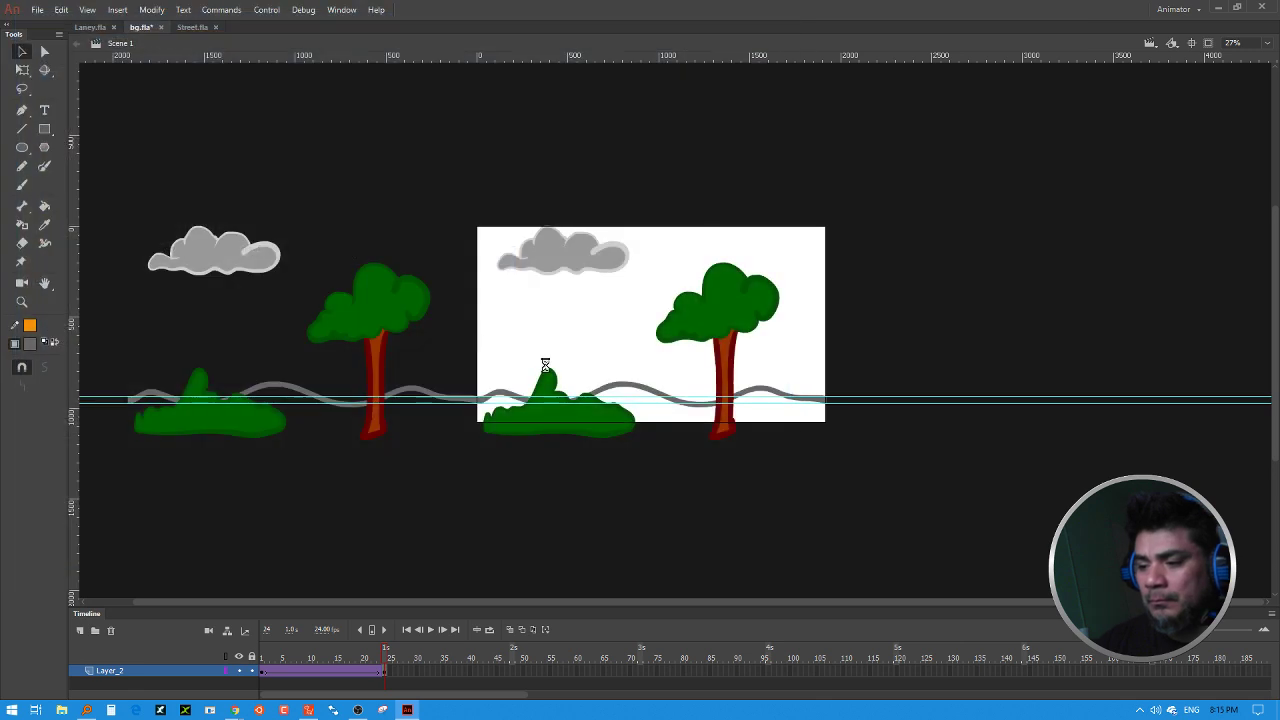
Step: Switch to CrazyTalk Animator, arrange its window over the desktop, and import bg.swf onto the stage as a prop
{"action": "left_click", "coordinate": [1216, 8]}
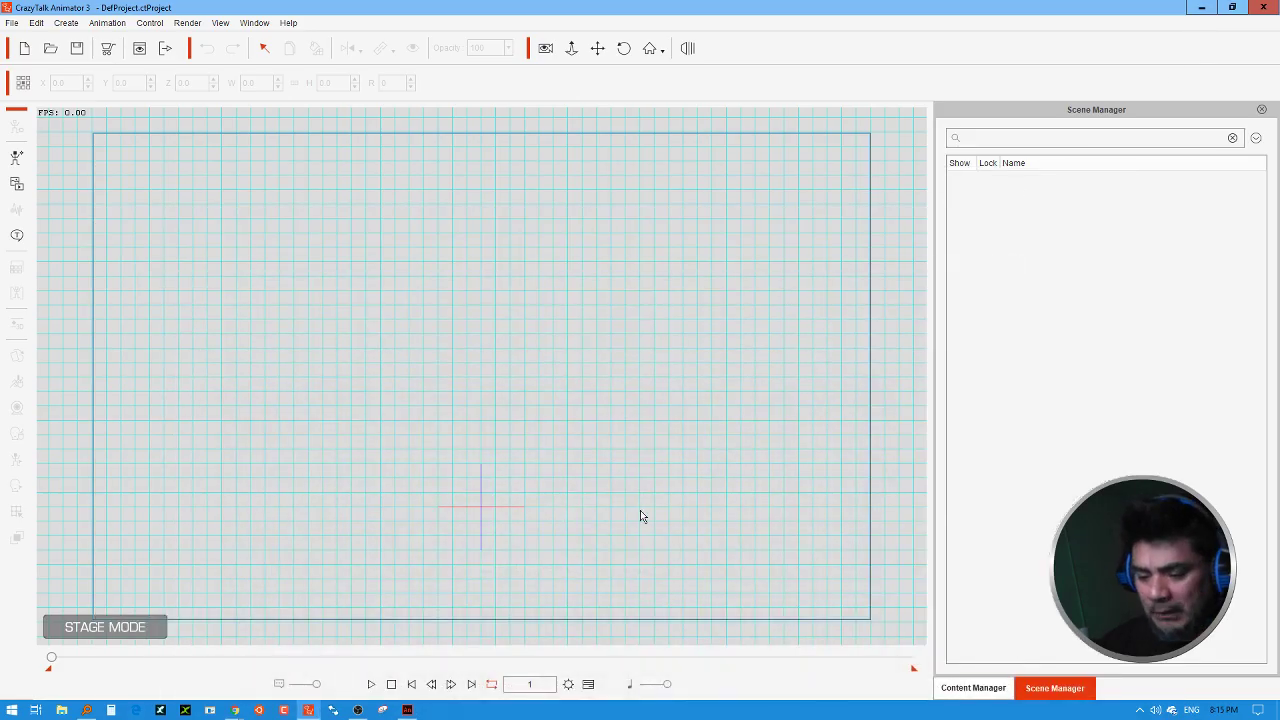
{"action": "left_click", "coordinate": [1231, 8]}
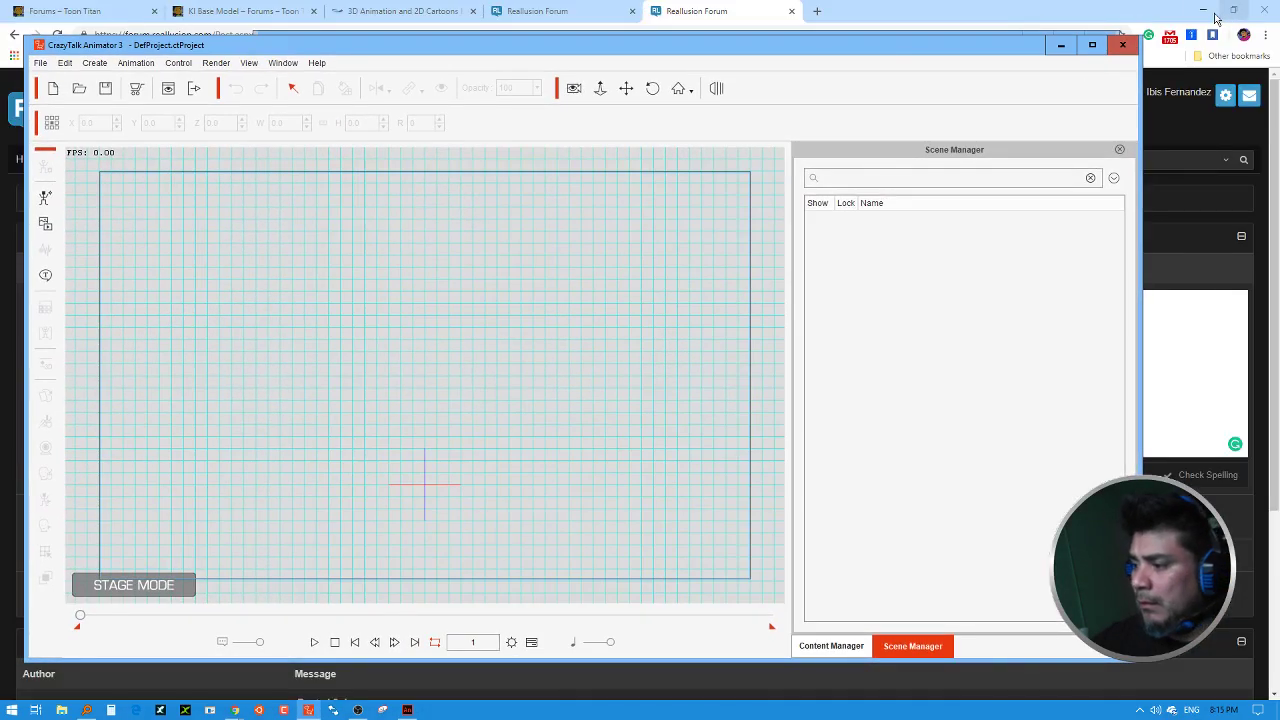
{"action": "left_click", "coordinate": [1214, 14]}
{"action": "left_click_drag", "start_coordinate": [580, 50], "coordinate": [716, 50]}
{"action": "left_click_drag", "start_coordinate": [75, 160], "coordinate": [556, 398]}
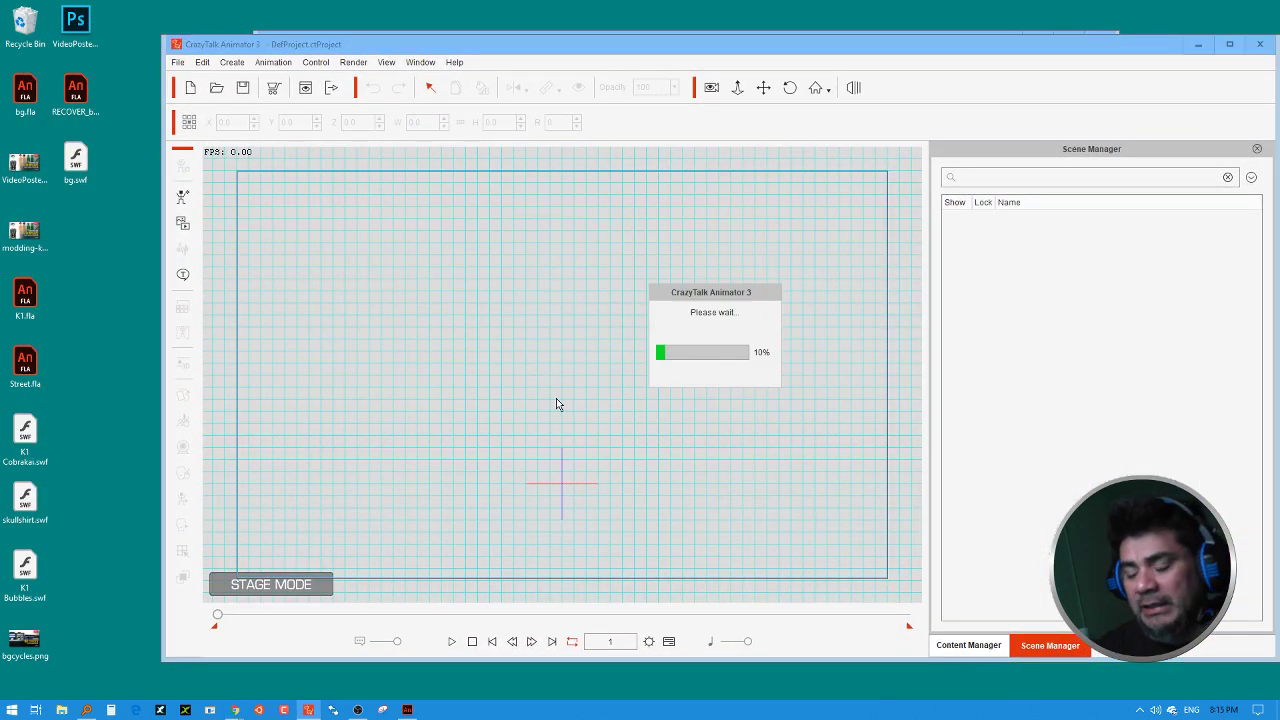
{"action": "left_click", "coordinate": [701, 403]}
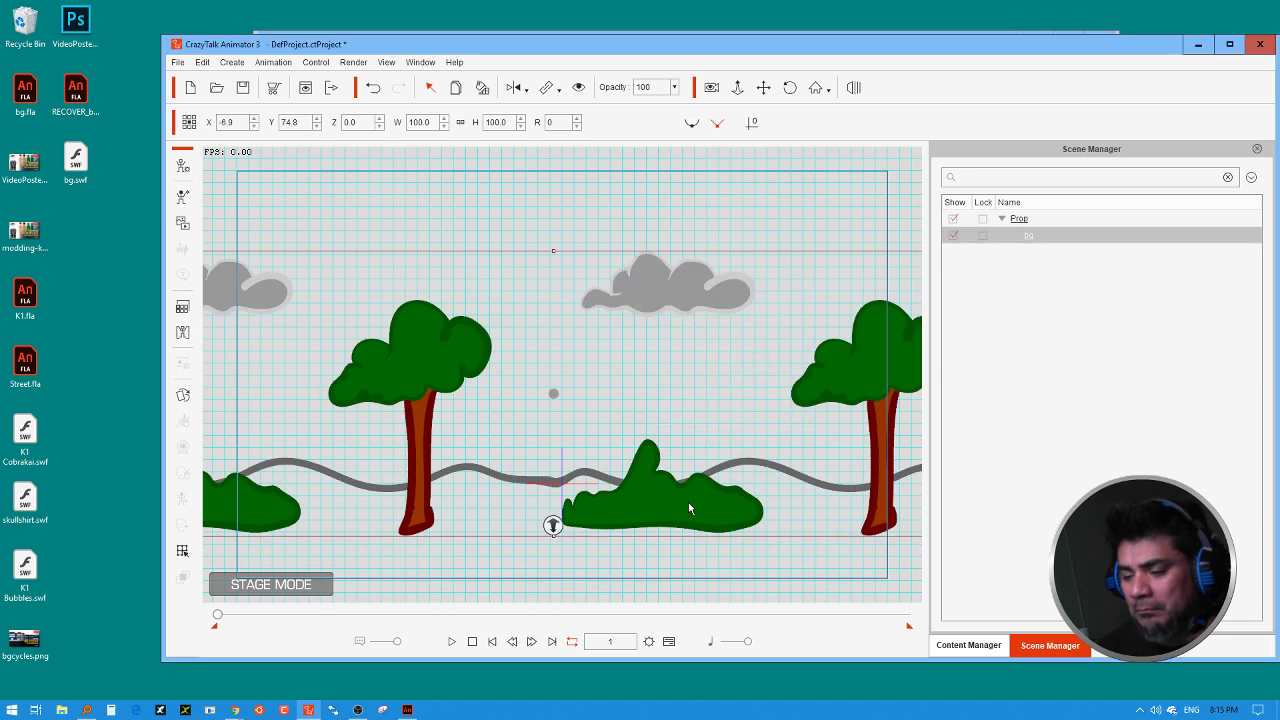
Step: Play back the imported background prop and move it to about X 198.2, Y 82.0
{"action": "left_click", "coordinate": [454, 641]}
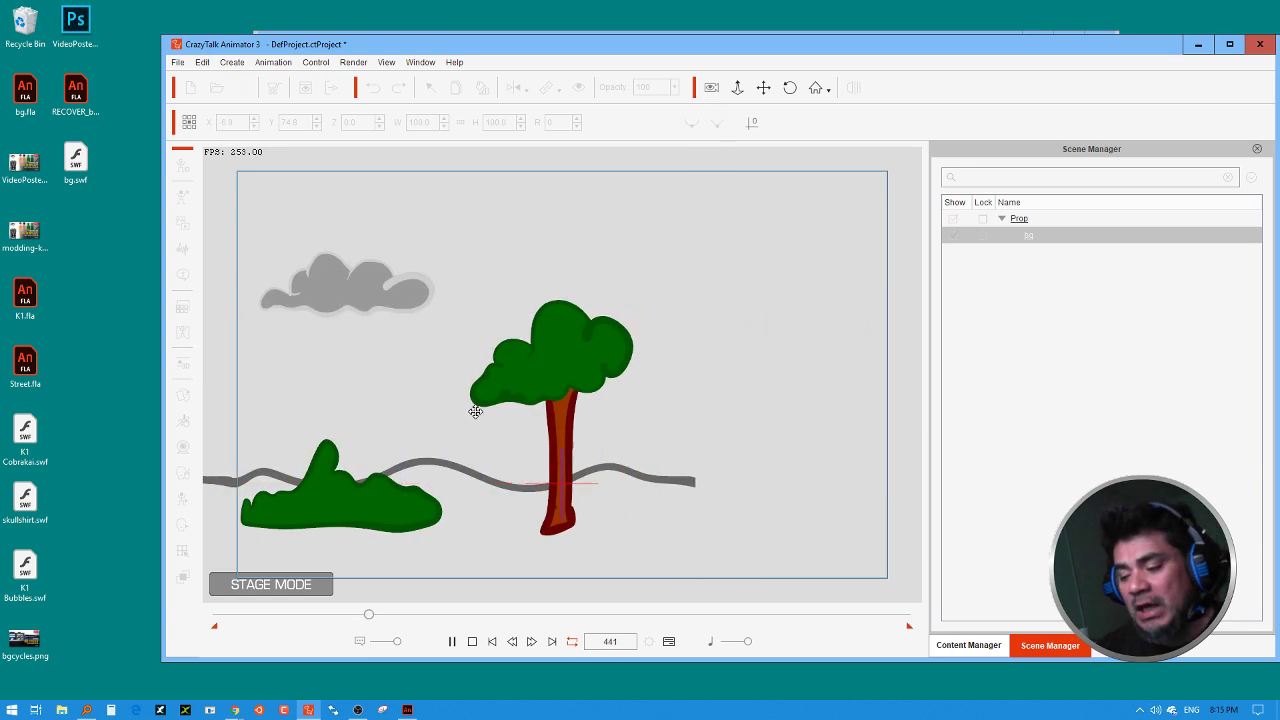
{"action": "left_click", "coordinate": [472, 642]}
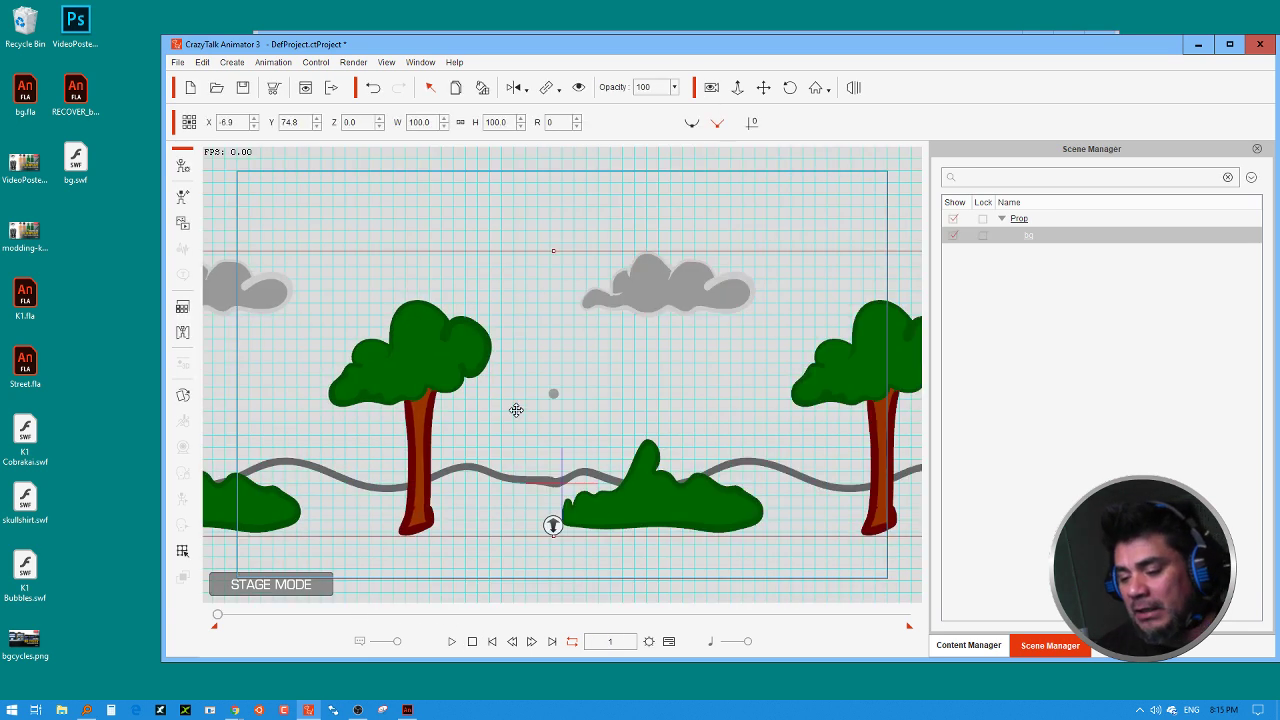
{"action": "left_click_drag", "start_coordinate": [516, 410], "coordinate": [761, 472]}
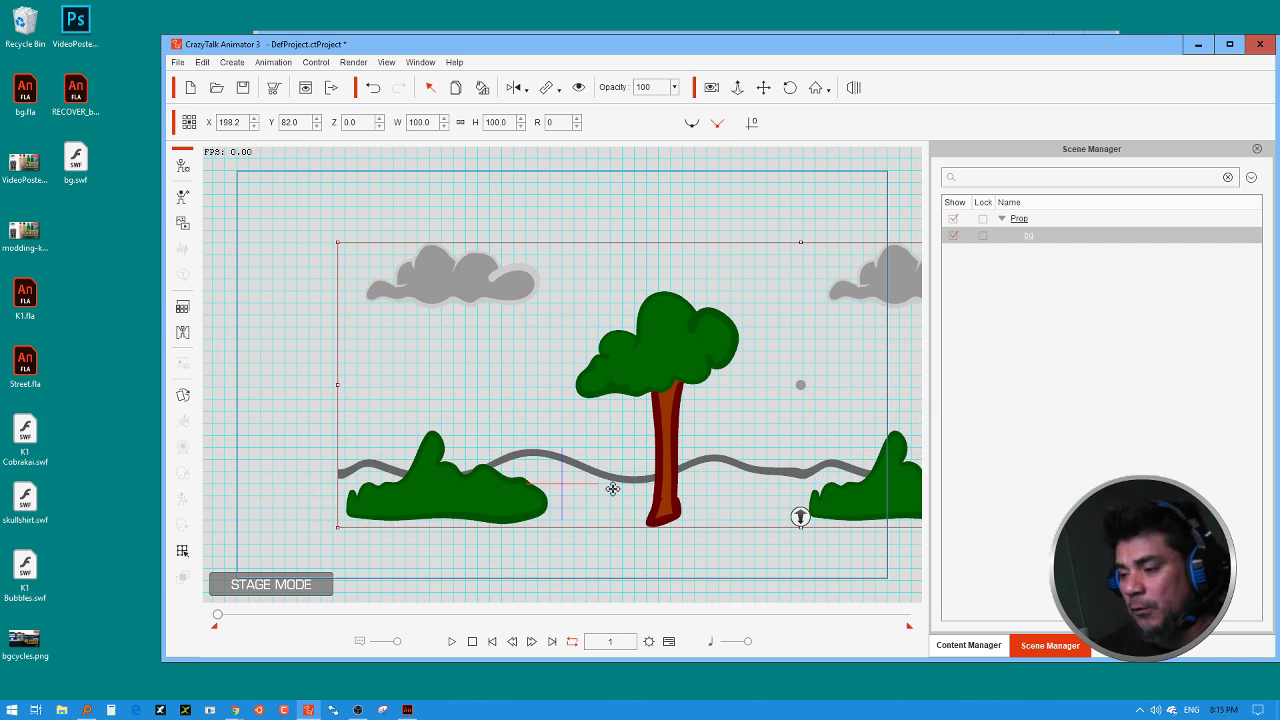
Step: Turn on camera recording mode and set the render format to MP4 with the HD 1080p (1920x1080) frame size
{"action": "left_click", "coordinate": [711, 87]}
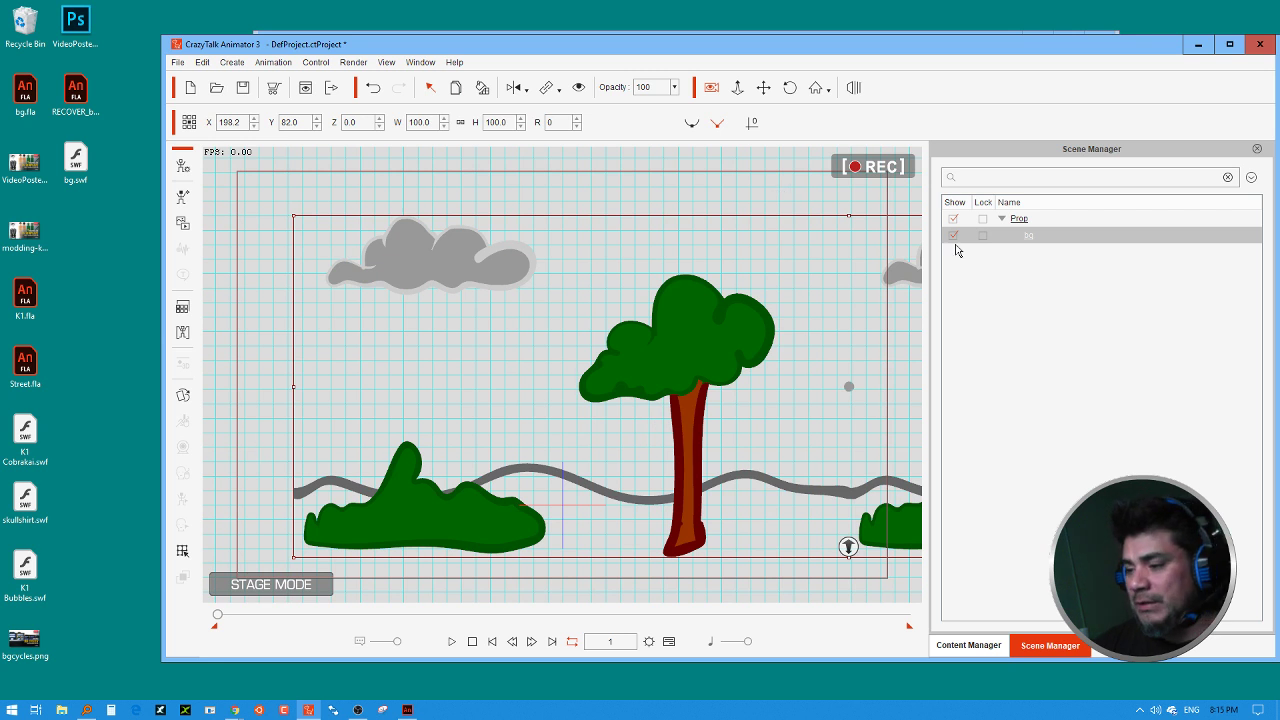
{"action": "left_click", "coordinate": [329, 89]}
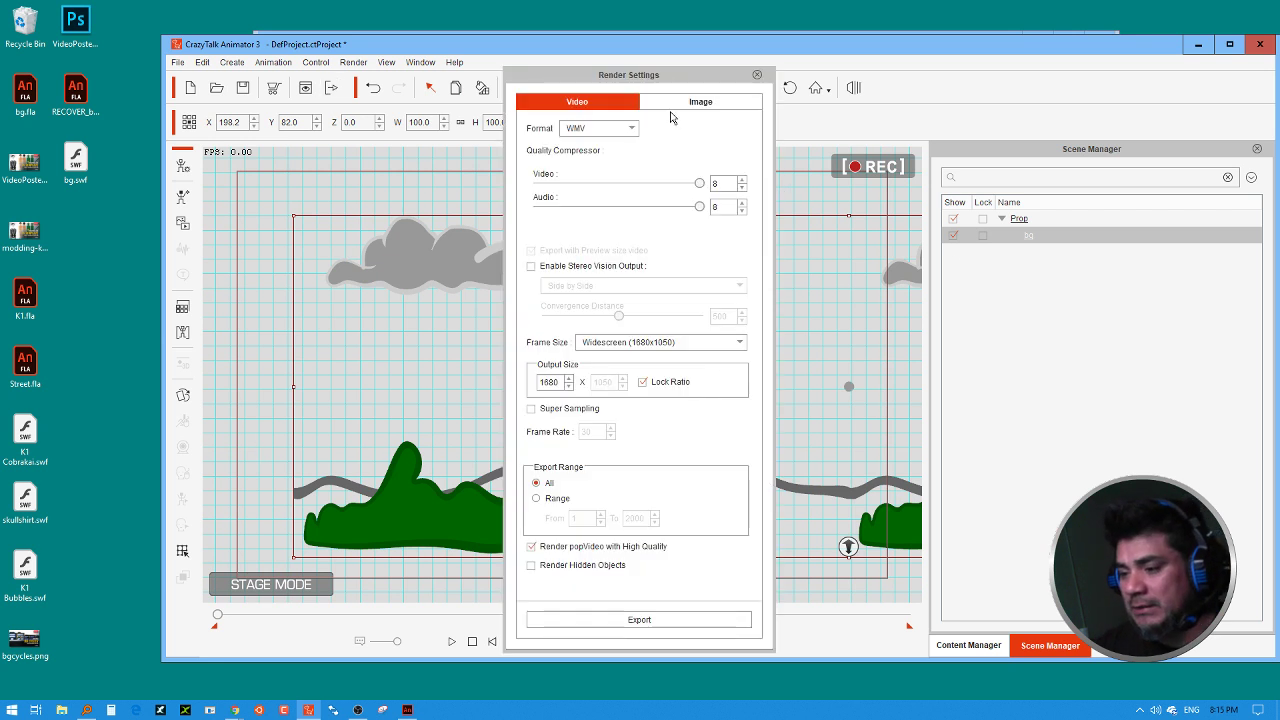
{"action": "left_click", "coordinate": [600, 128]}
{"action": "left_click", "coordinate": [600, 165]}
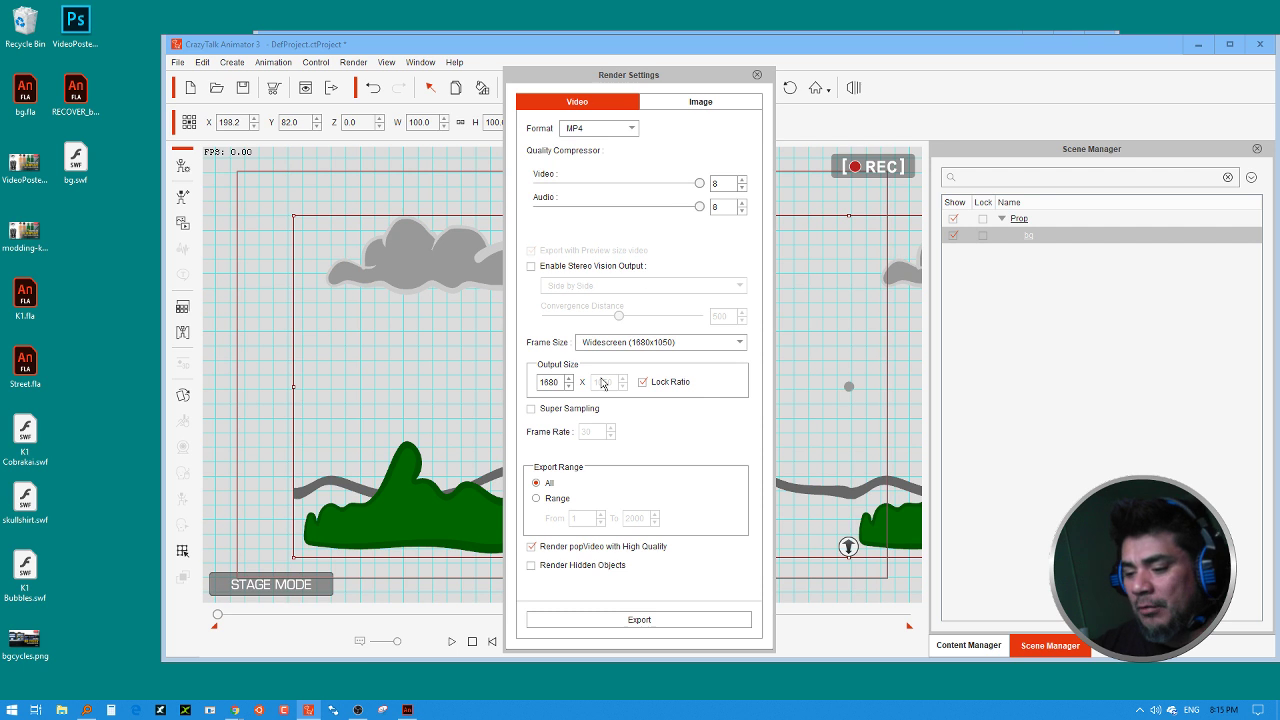
{"action": "left_click", "coordinate": [606, 345]}
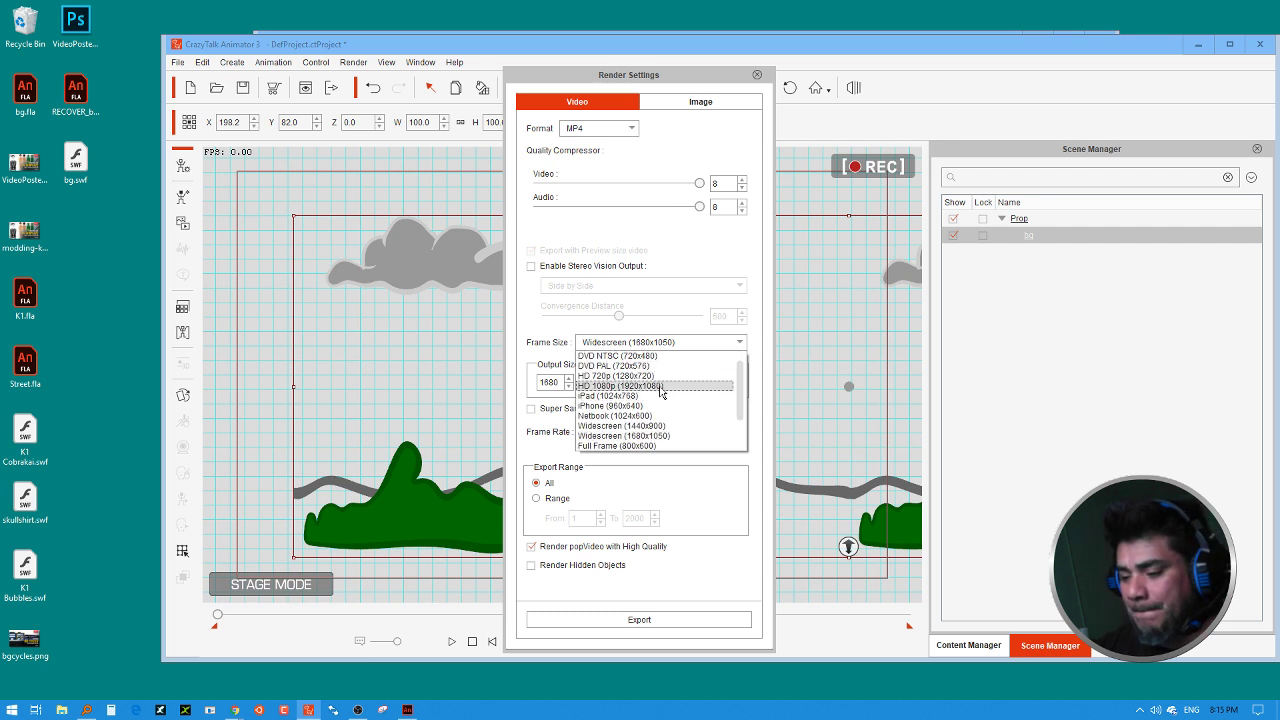
{"action": "left_click", "coordinate": [665, 392]}
{"action": "left_click", "coordinate": [757, 76]}
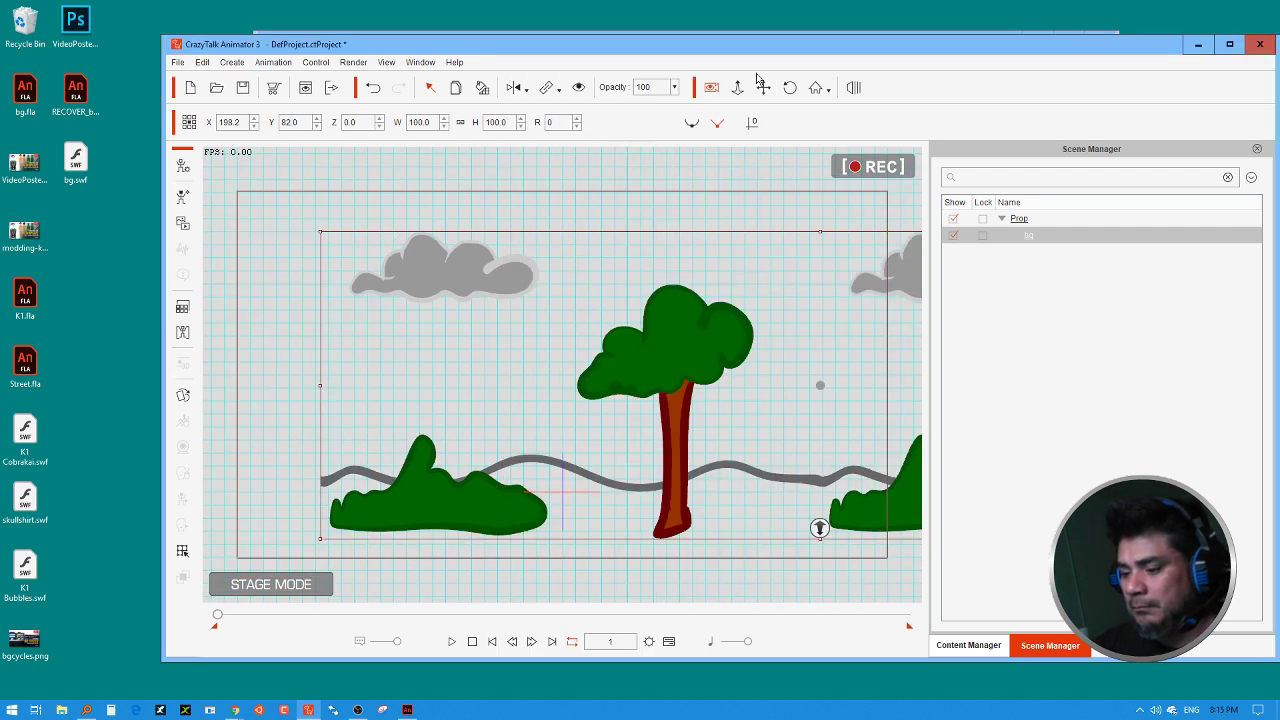
Step: Move the camera closer to the scenery, to about X -17.9, Y 71.9, Z 1107.5, and play the scene
{"action": "left_click", "coordinate": [572, 582]}
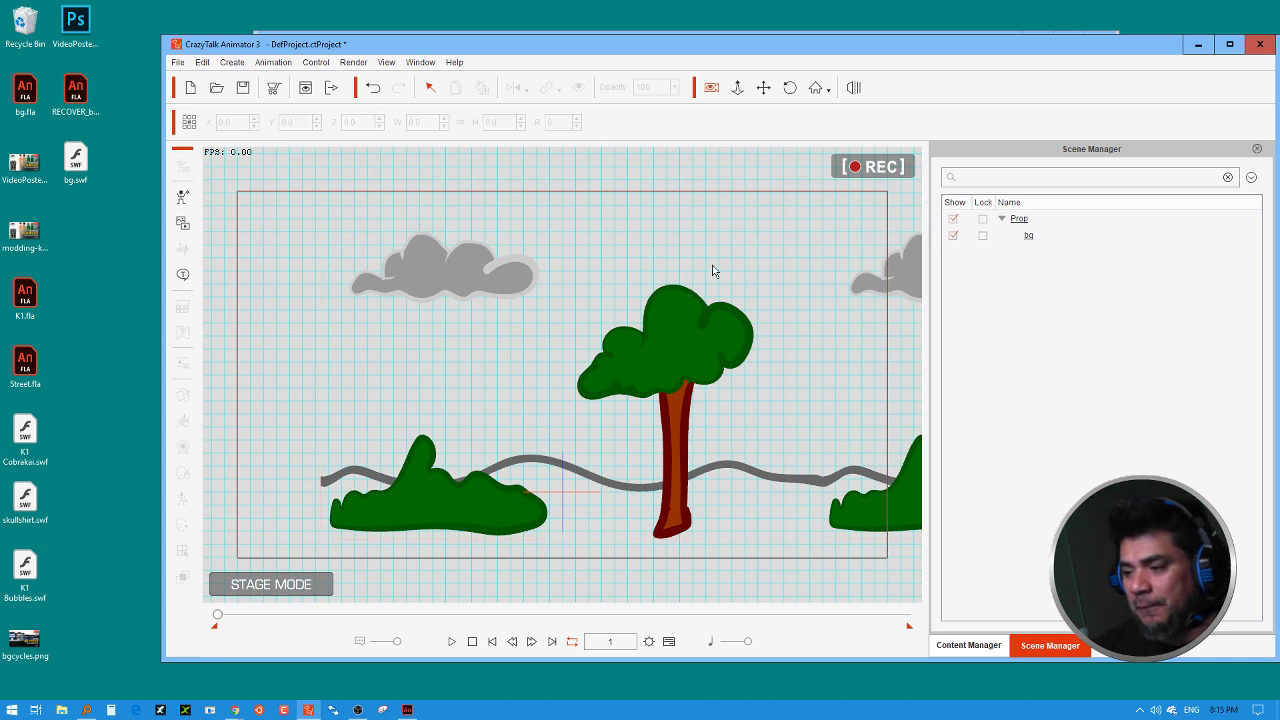
{"action": "left_click", "coordinate": [737, 87]}
{"action": "left_click_drag", "start_coordinate": [709, 414], "coordinate": [713, 204]}
{"action": "left_click_drag", "start_coordinate": [717, 401], "coordinate": [780, 362]}
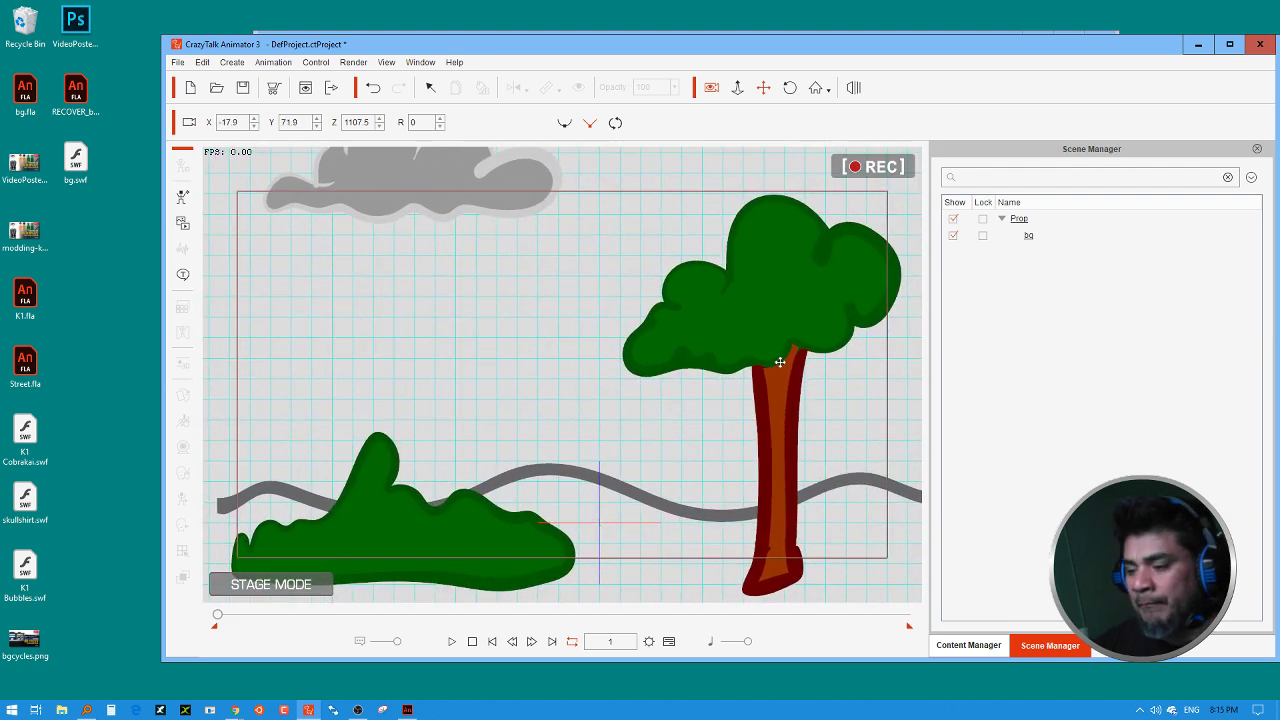
{"action": "left_click", "coordinate": [452, 643]}
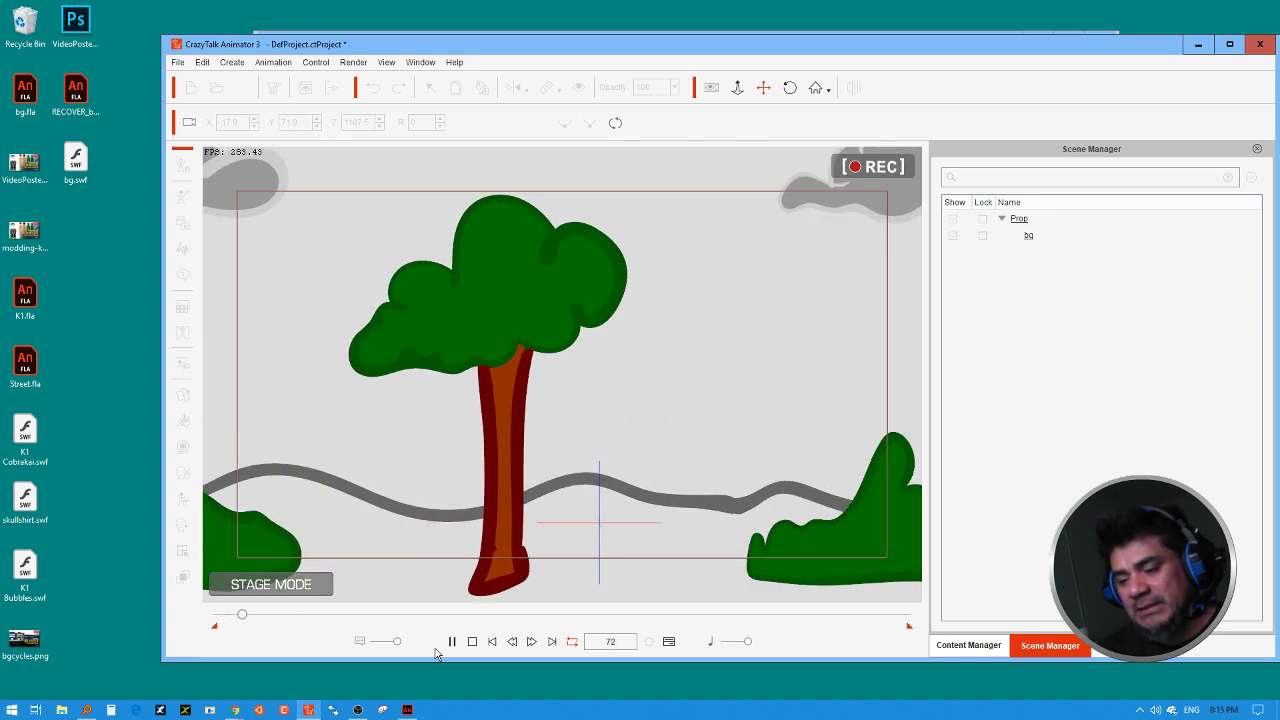
{"action": "left_click", "coordinate": [472, 642]}
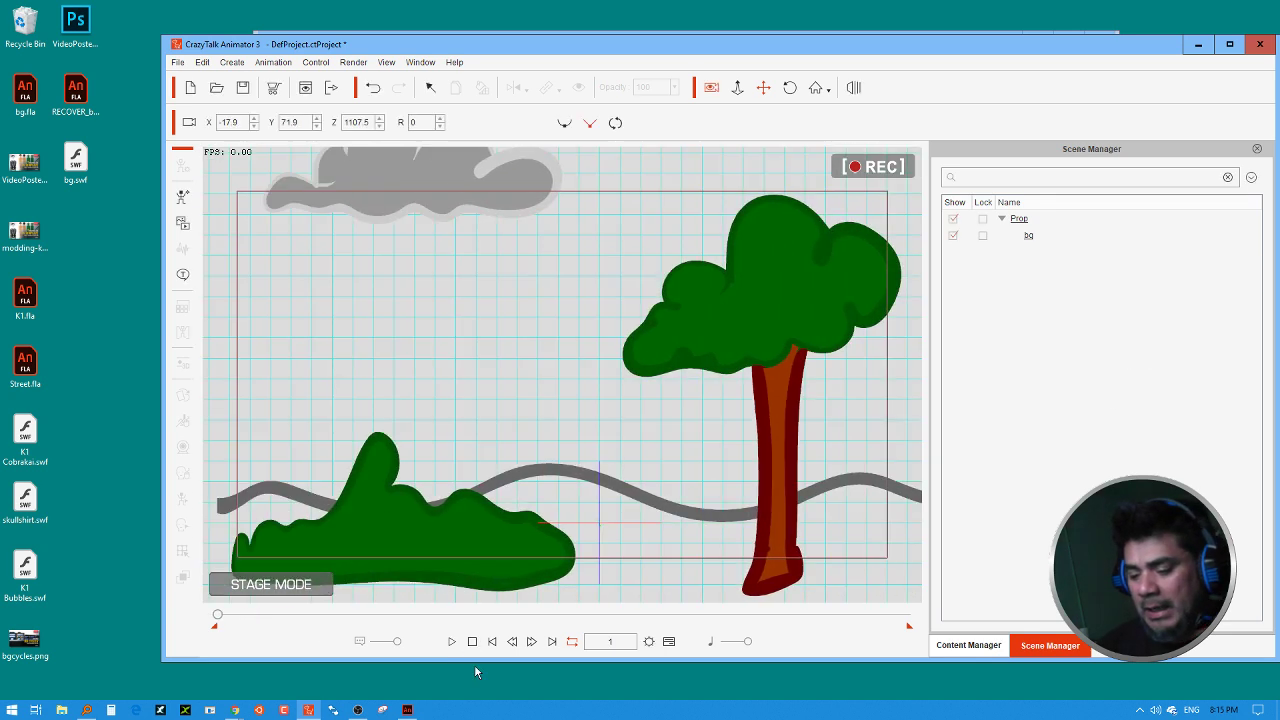
Step: Add the Toon Titan character in the blue shirt to the middle of the scene and play the animation
{"action": "left_click", "coordinate": [968, 645]}
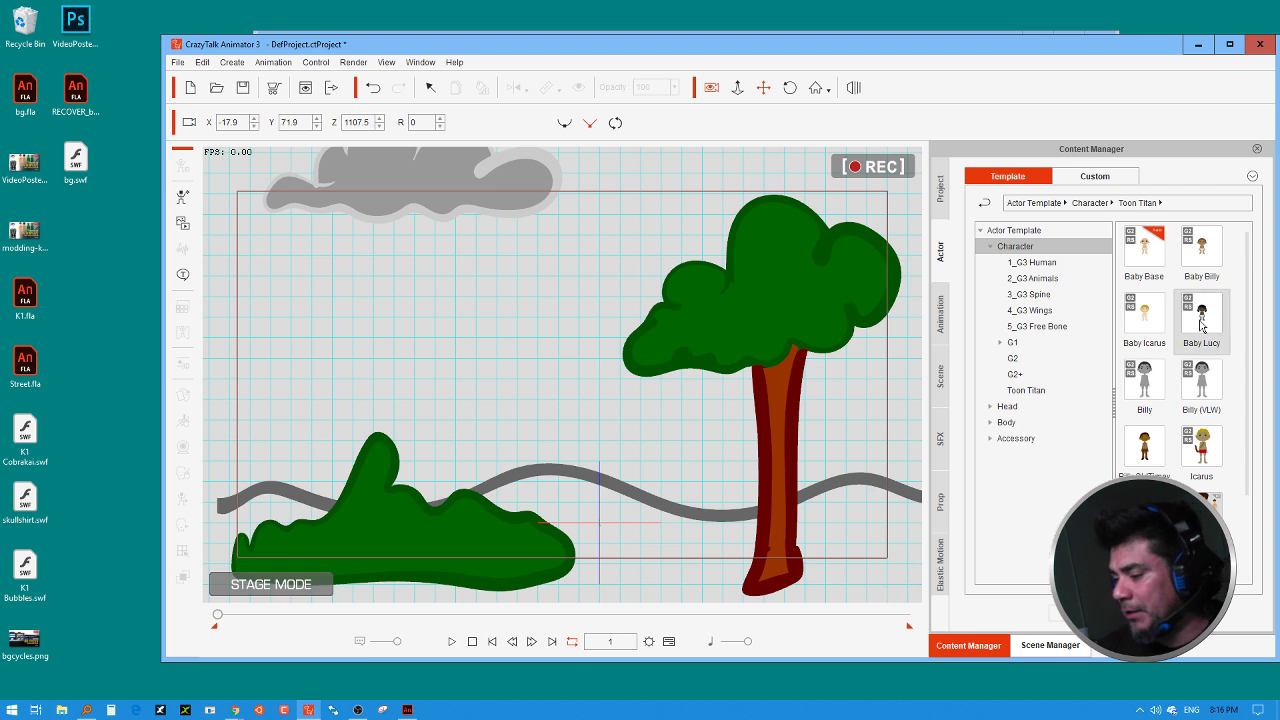
{"action": "left_click_drag", "start_coordinate": [1201, 512], "coordinate": [572, 458]}
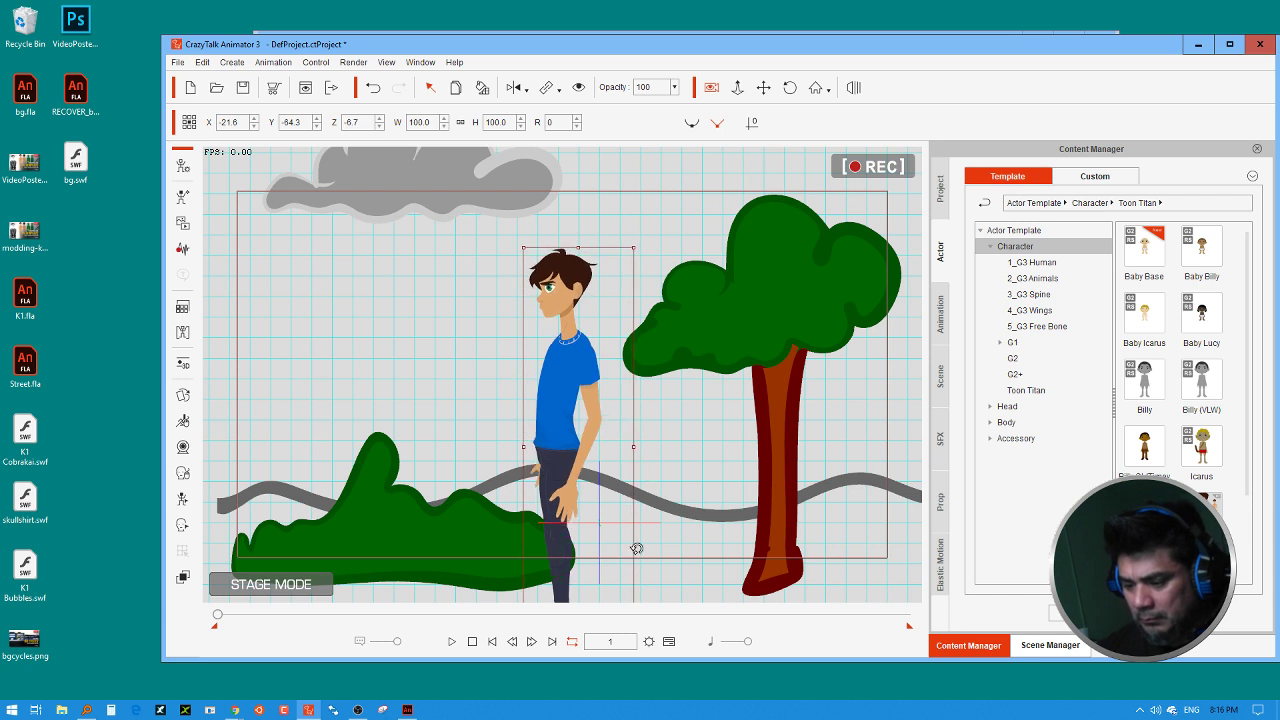
{"action": "key", "text": "space"}
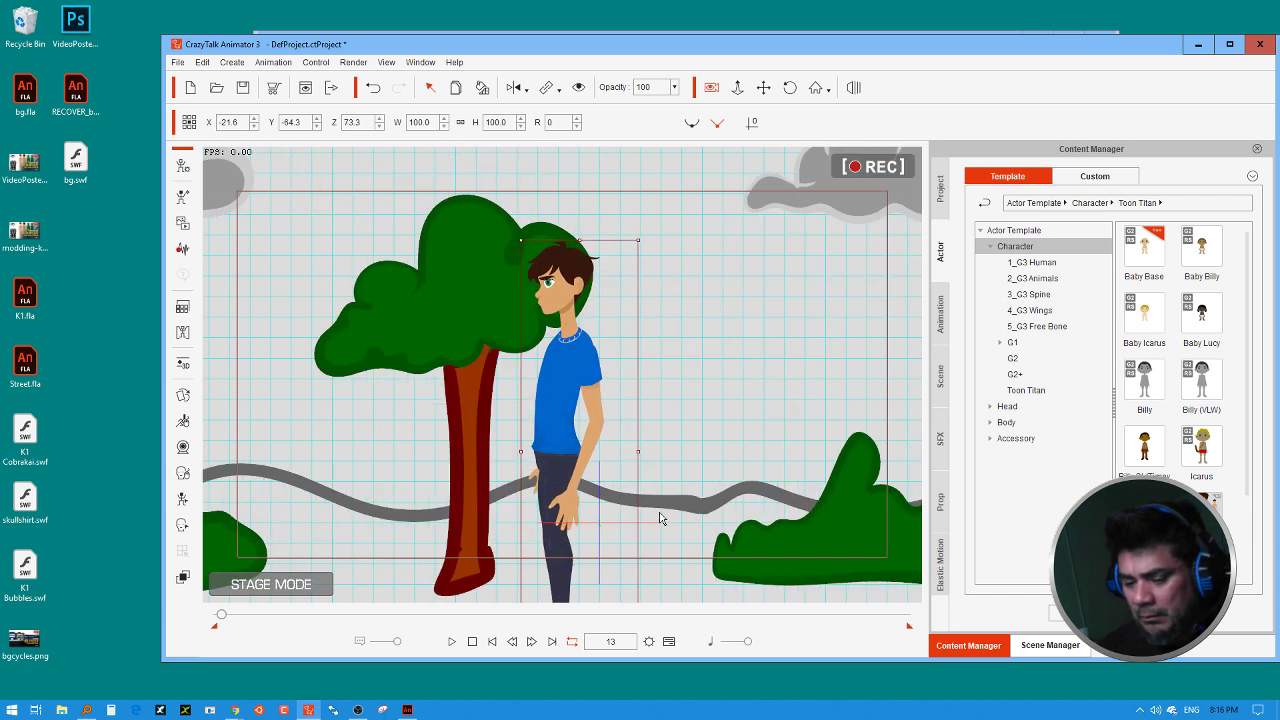
Step: Remove the character's object animation, return to the first frame, and bring the character closer at about X -22.9, Y -78.5, Z 493.2
{"action": "right_click", "coordinate": [565, 417]}
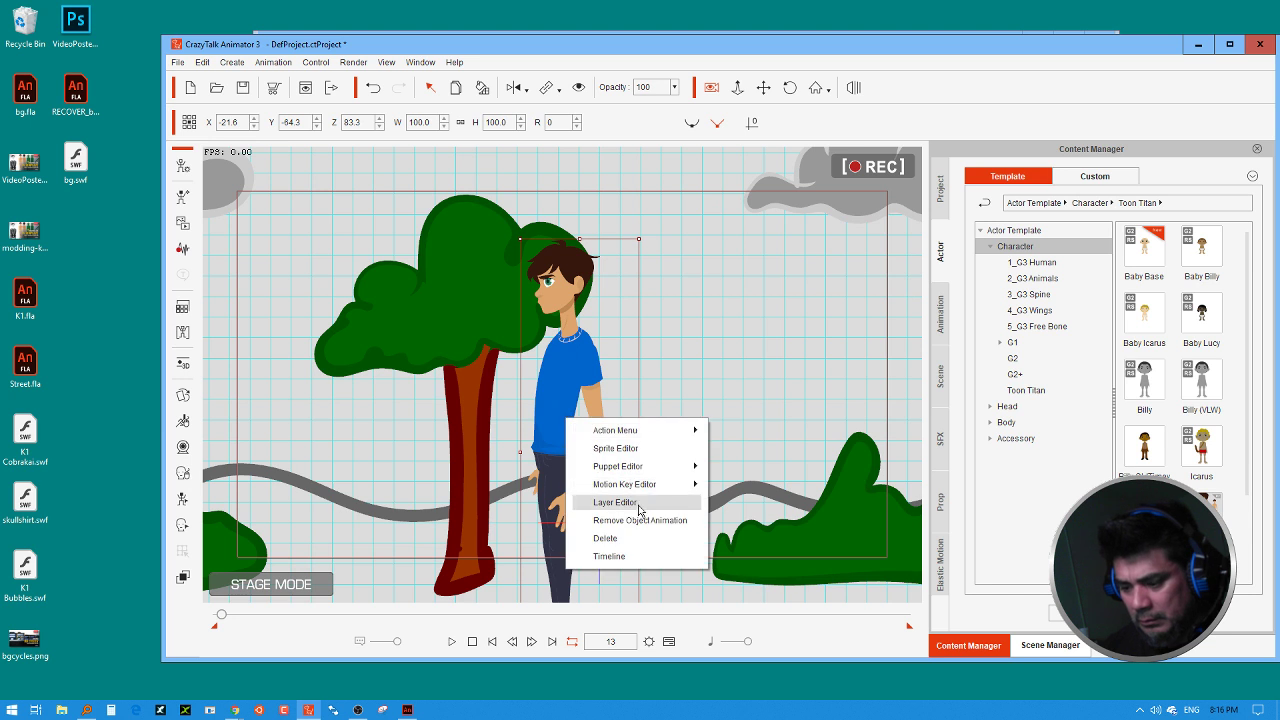
{"action": "left_click", "coordinate": [640, 527]}
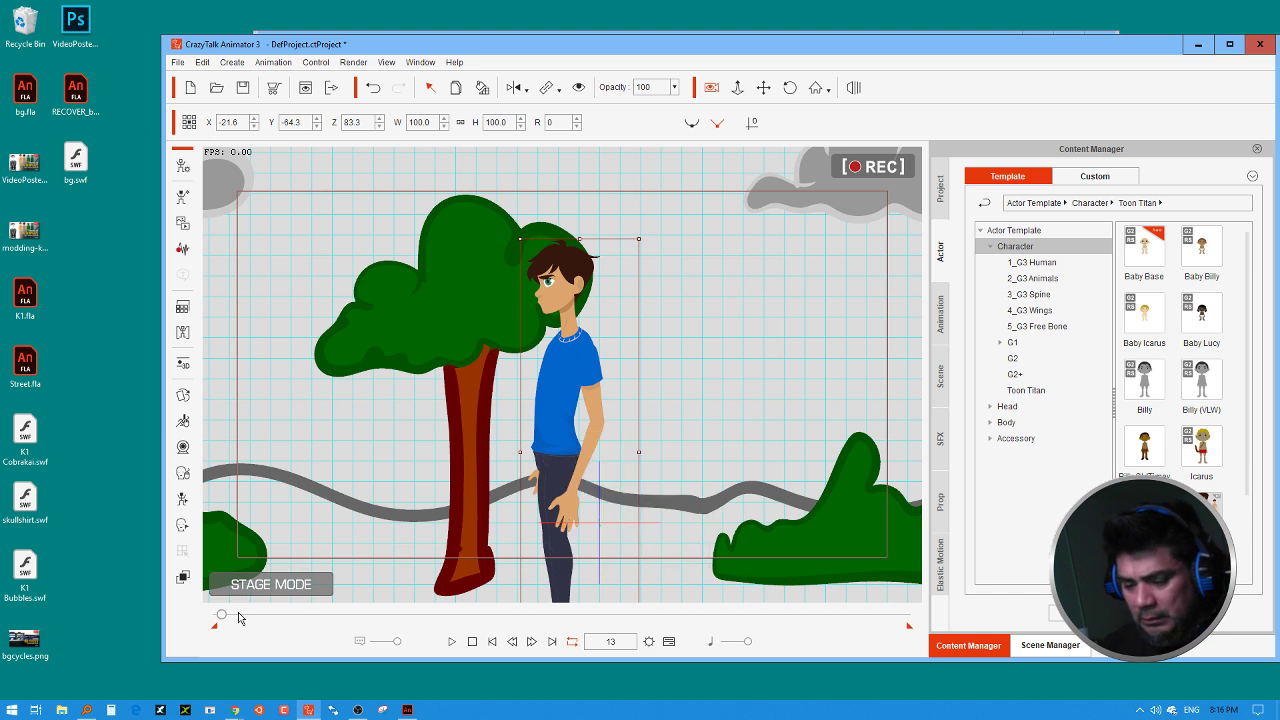
{"action": "left_click_drag", "start_coordinate": [219, 617], "coordinate": [185, 615]}
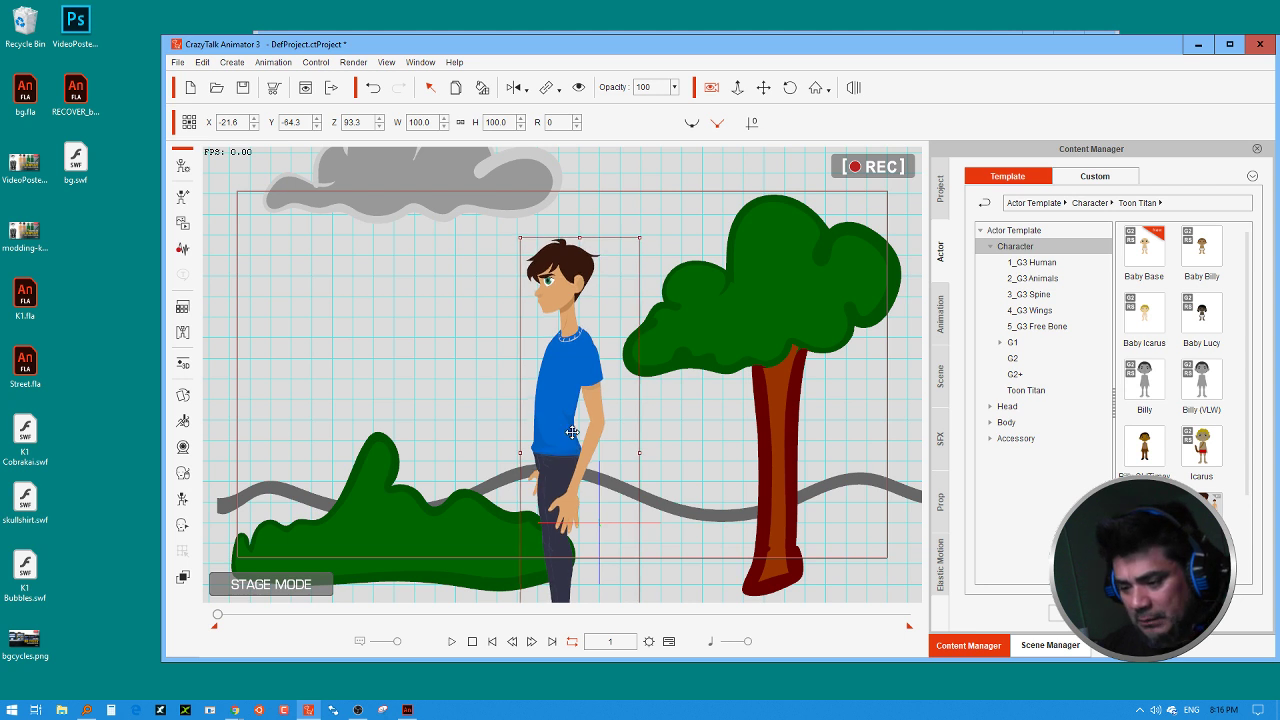
{"action": "scroll", "coordinate": [575, 428], "scroll_direction": "up", "scroll_amount": 5}
{"action": "left_click_drag", "start_coordinate": [586, 394], "coordinate": [581, 427]}
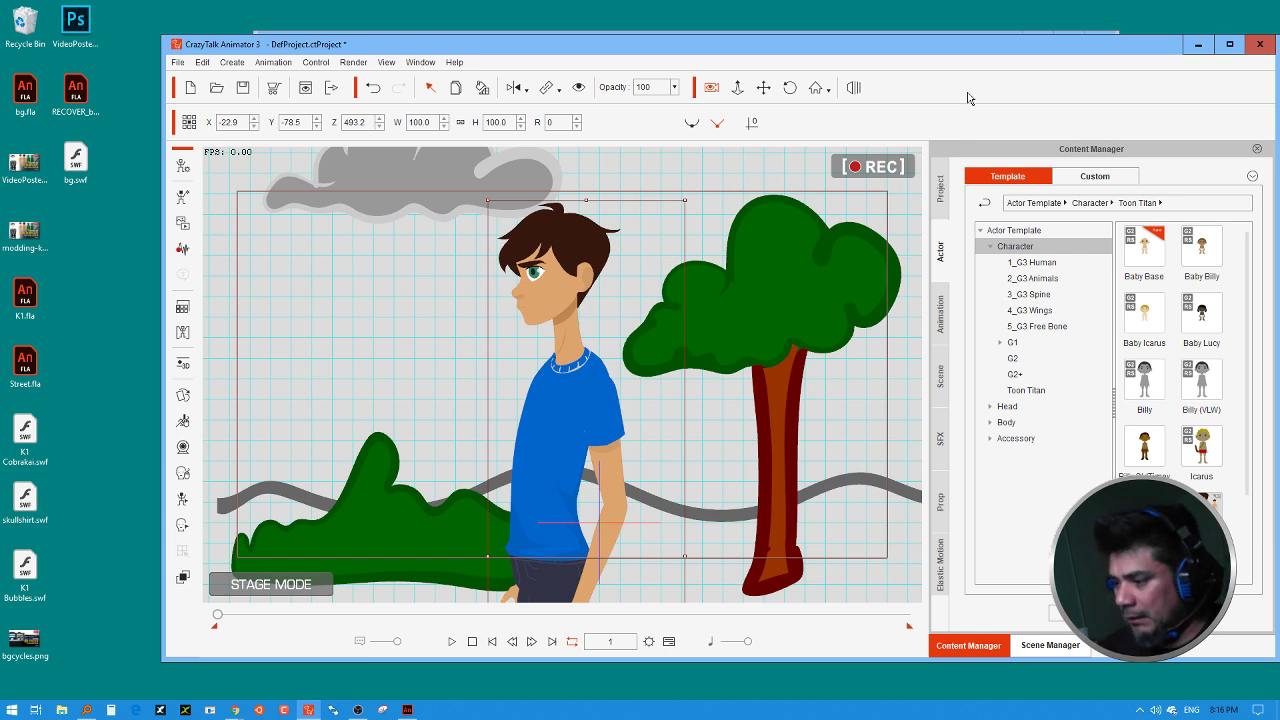
Step: Maximize the window and apply the Run_Sprint motion from the G2 3D 01_Move motion templates to the character
{"action": "double_click", "coordinate": [948, 53]}
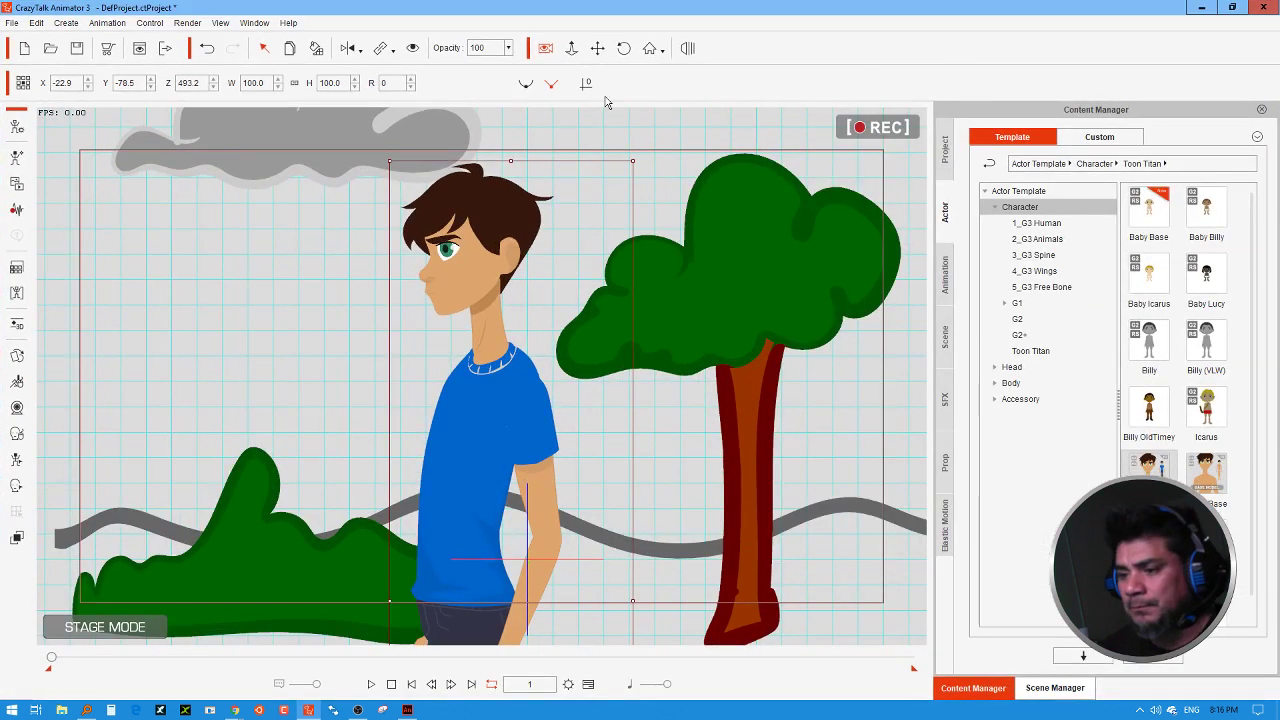
{"action": "left_click", "coordinate": [951, 276]}
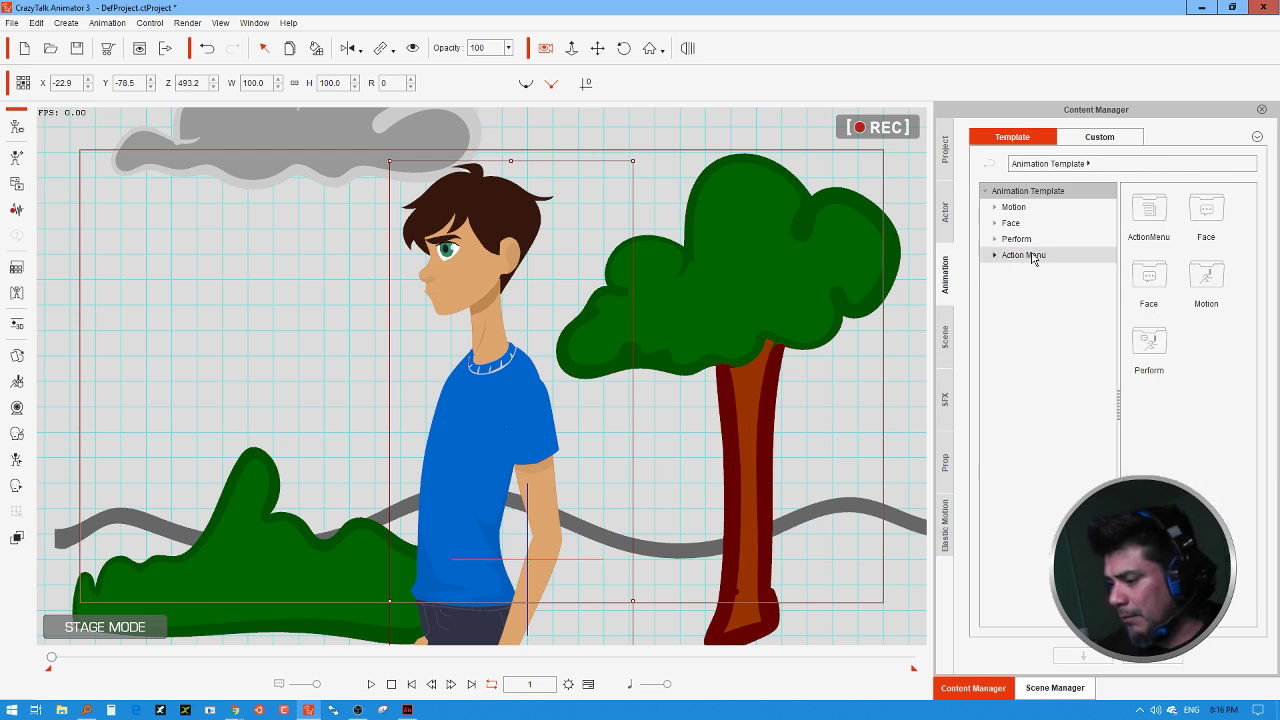
{"action": "left_click", "coordinate": [995, 207]}
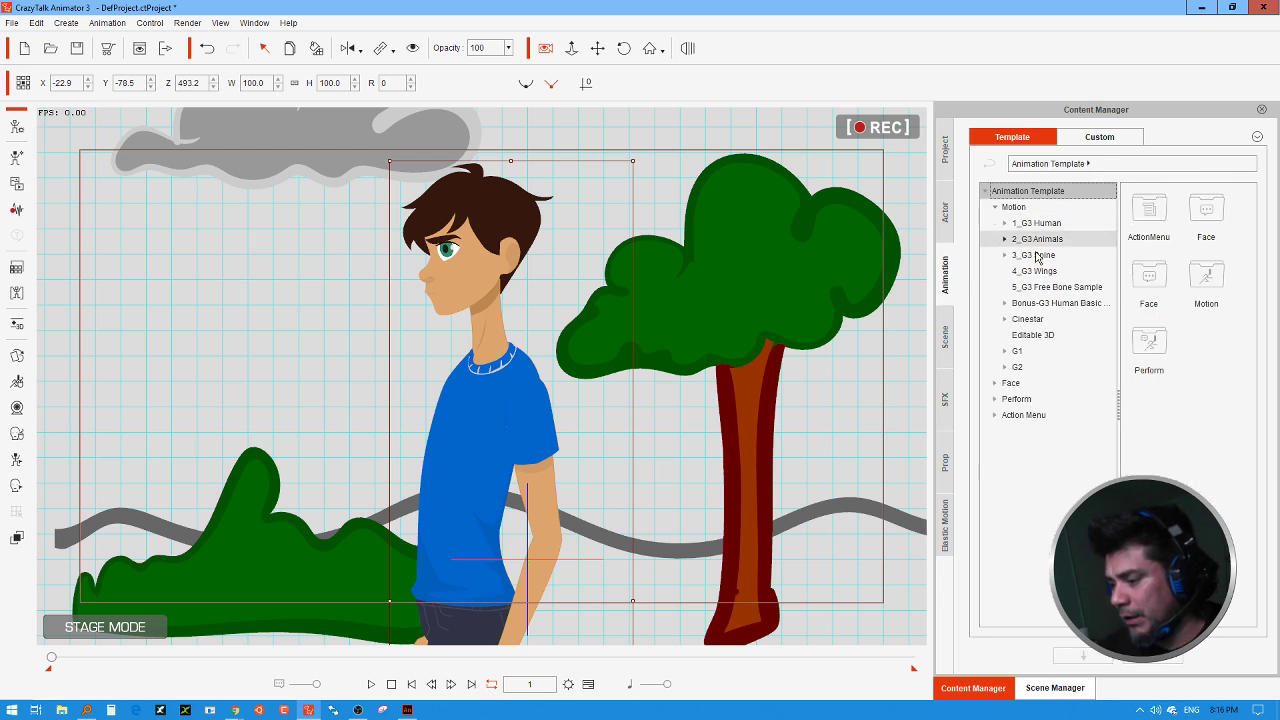
{"action": "left_click", "coordinate": [1018, 367]}
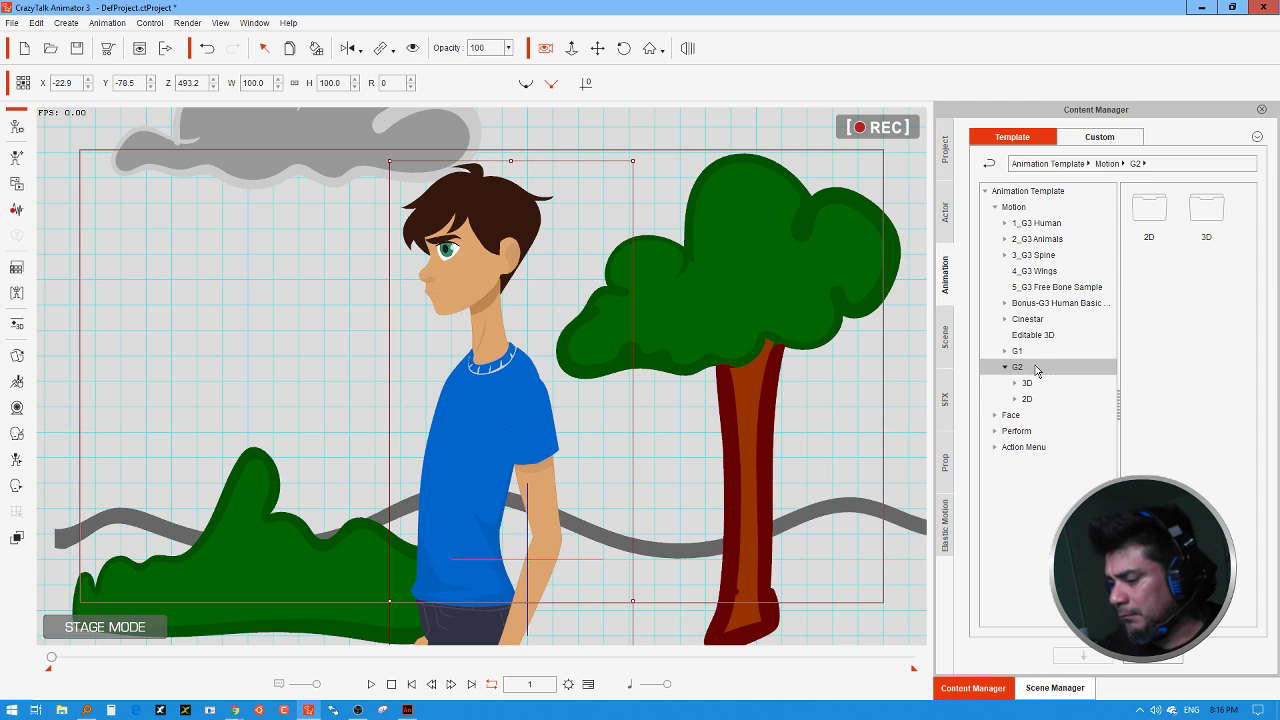
{"action": "double_click", "coordinate": [1206, 212]}
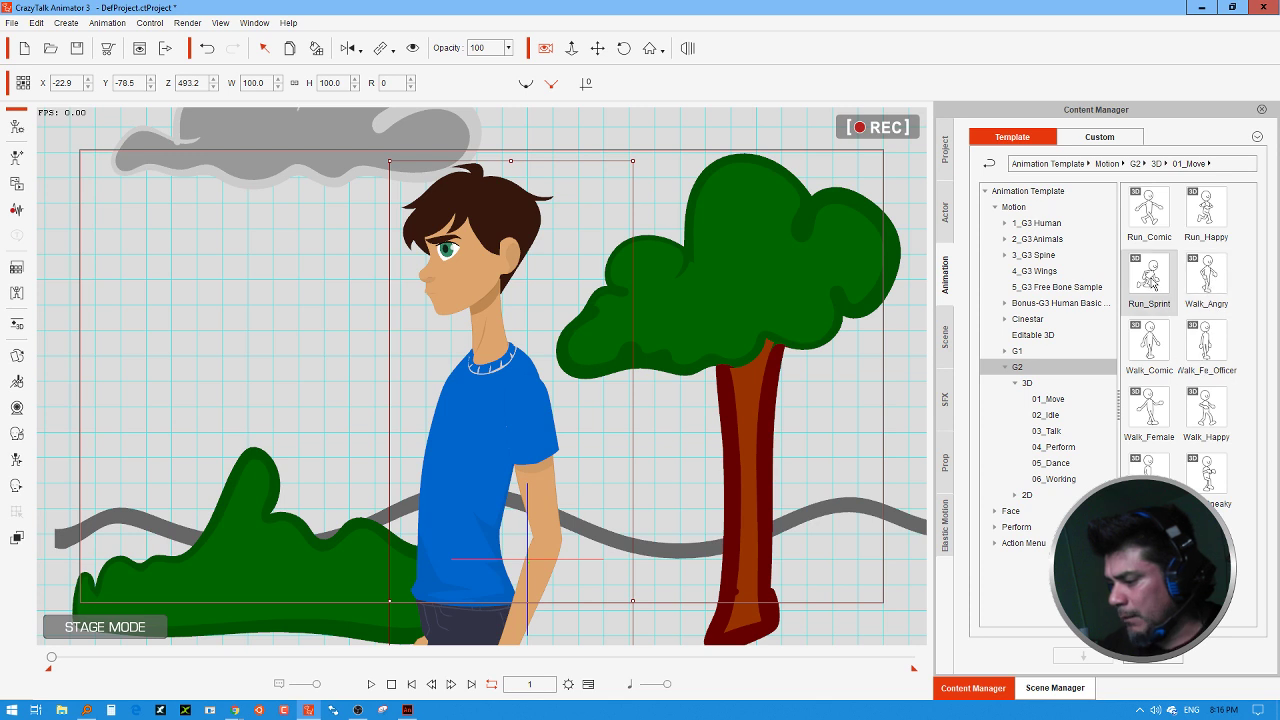
{"action": "left_click_drag", "start_coordinate": [1149, 275], "coordinate": [513, 384]}
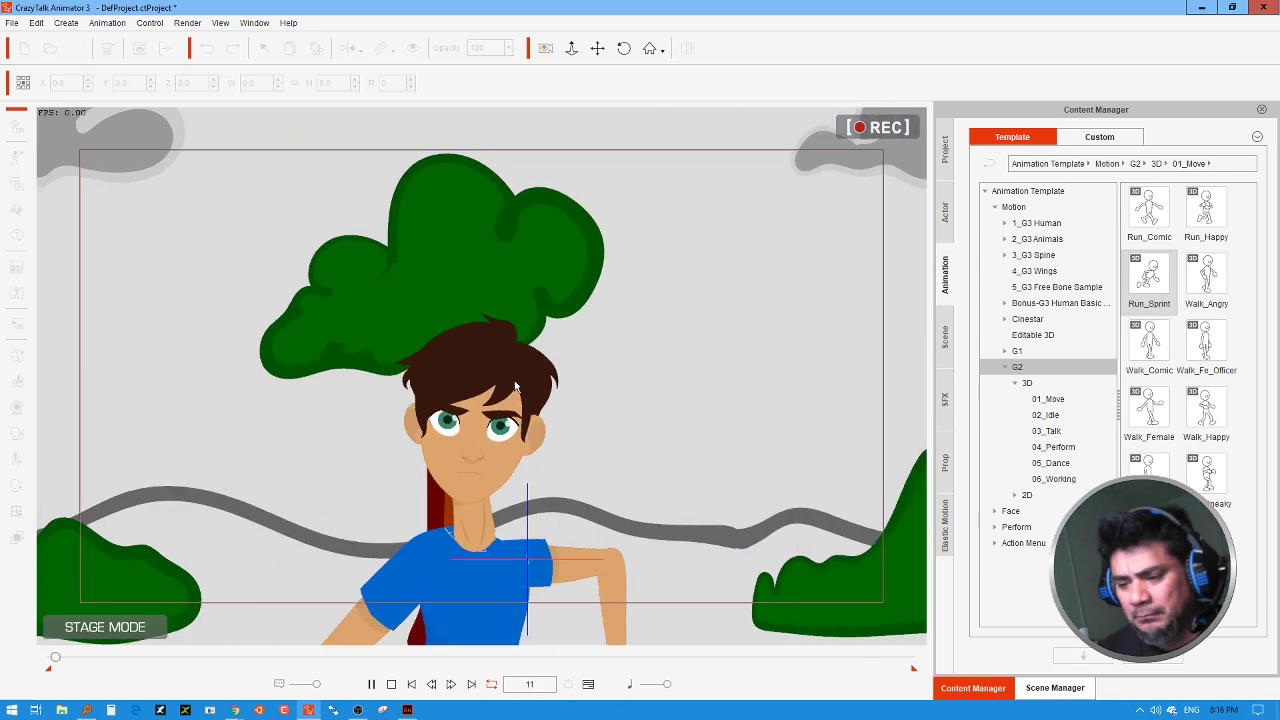
Step: Stop playback at the first frame and raise the character to about X -18.2, Y -41.3
{"action": "left_click", "coordinate": [435, 543]}
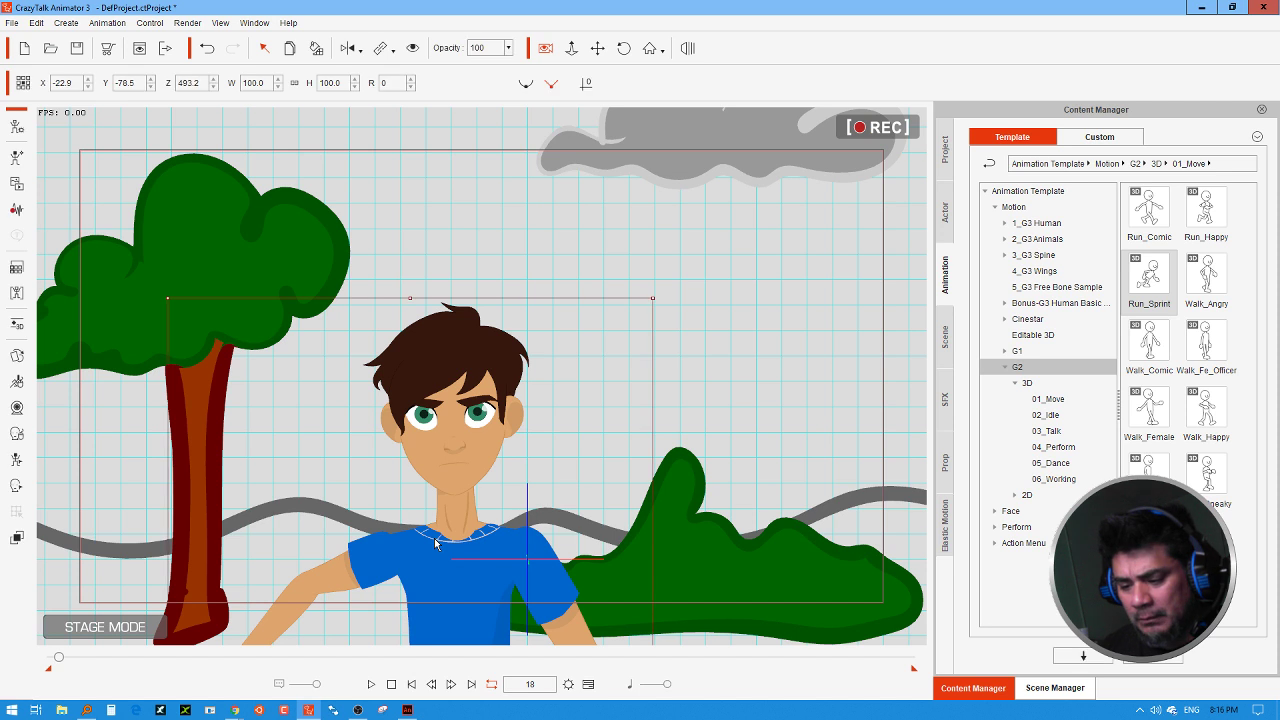
{"action": "left_click", "coordinate": [407, 684]}
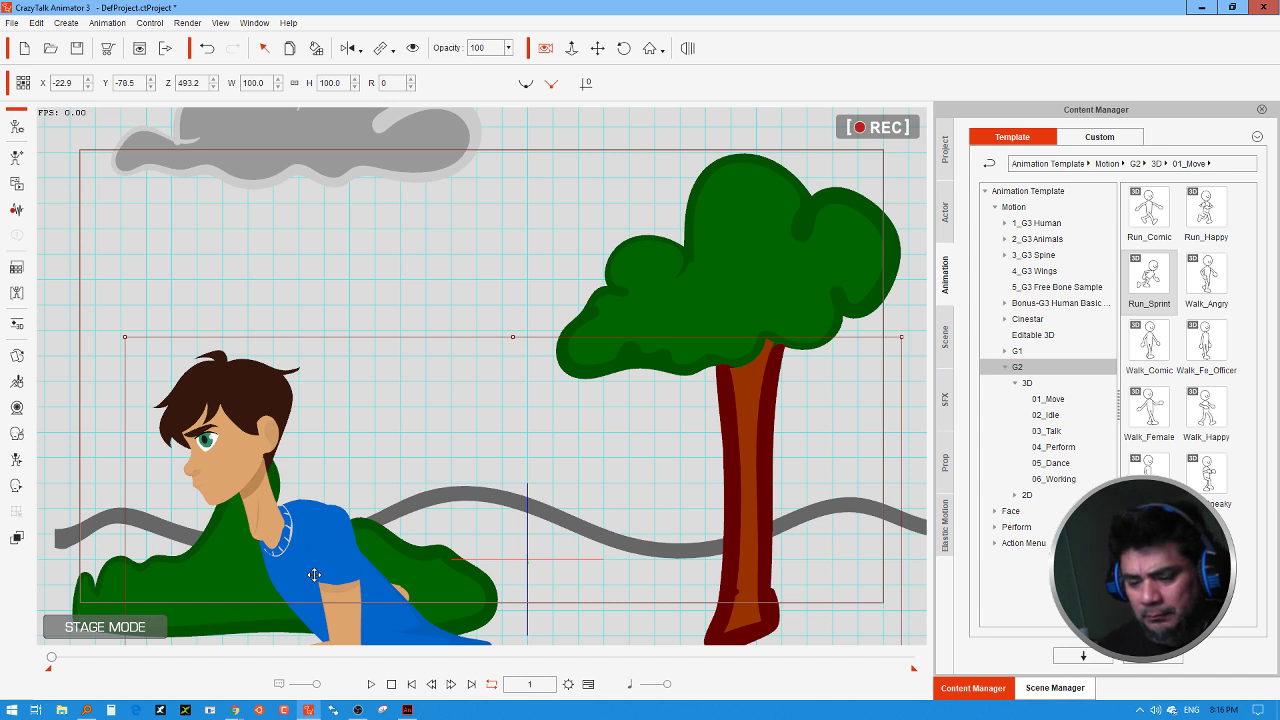
{"action": "left_click_drag", "start_coordinate": [316, 570], "coordinate": [336, 421]}
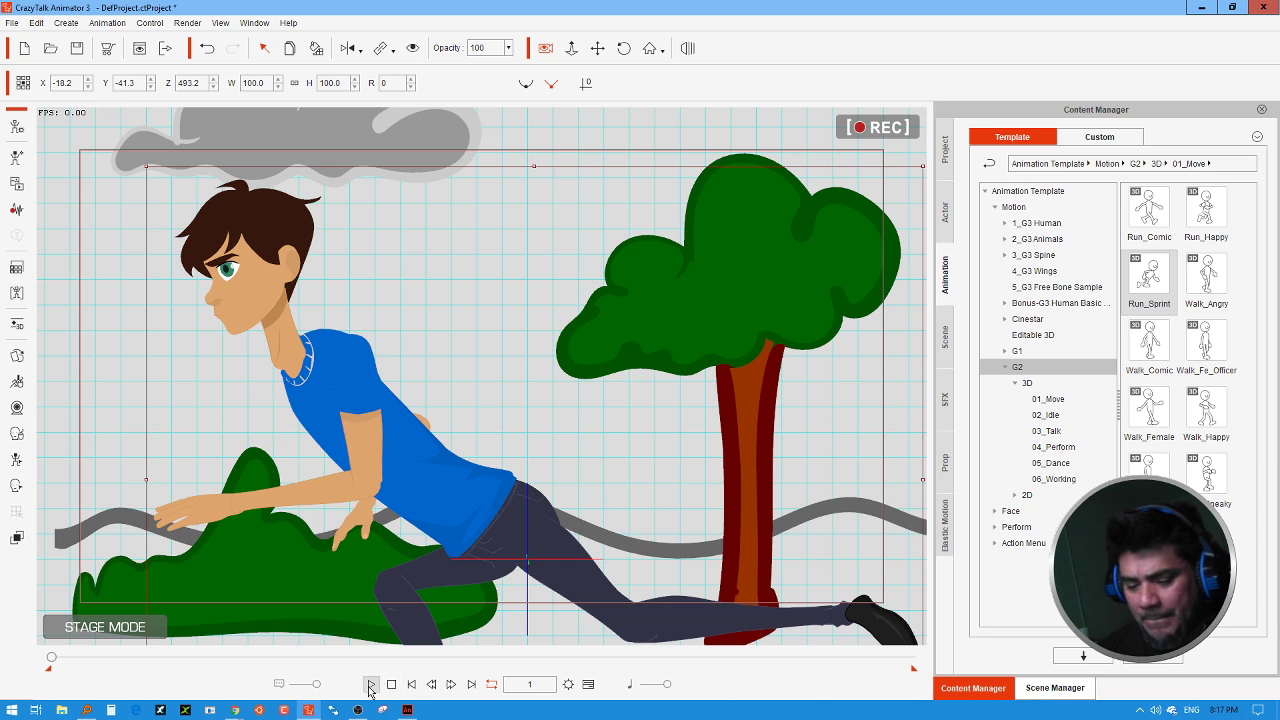
Step: Show the character's 3D motion track in the timeline, loop the Run_Sprint clip to about frame 171, and play the scene
{"action": "left_click", "coordinate": [588, 684]}
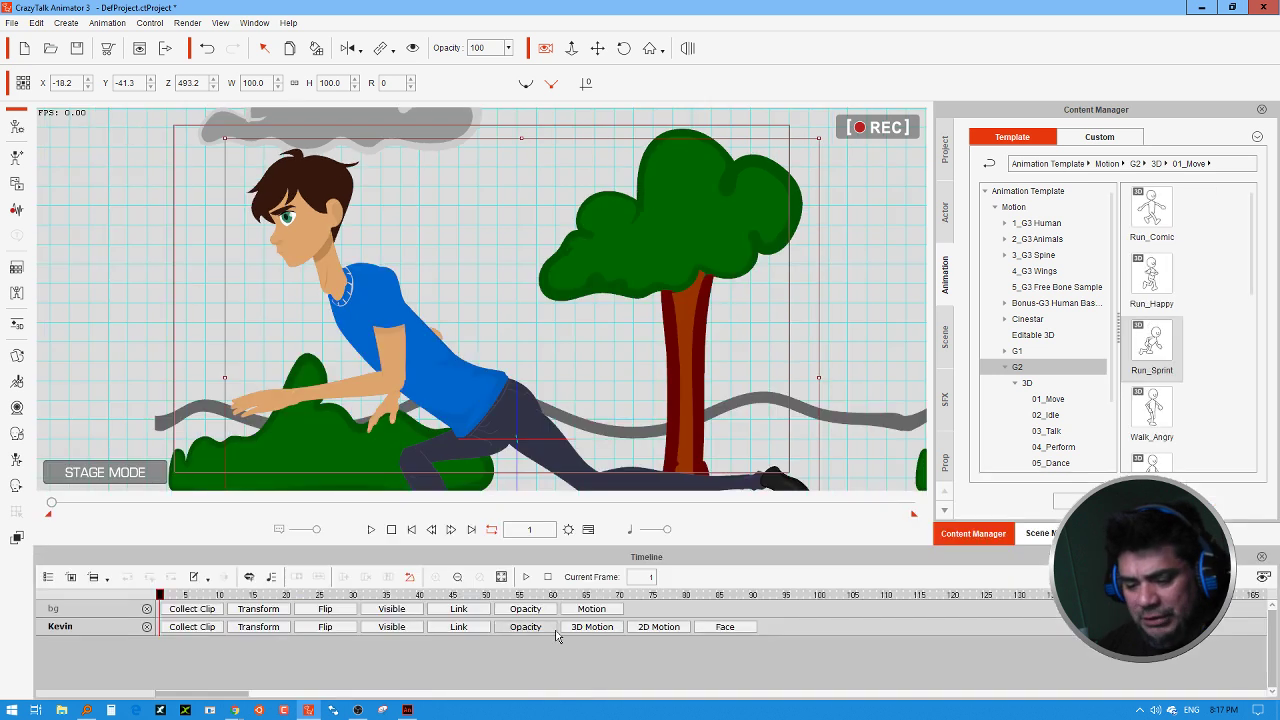
{"action": "left_click", "coordinate": [601, 629]}
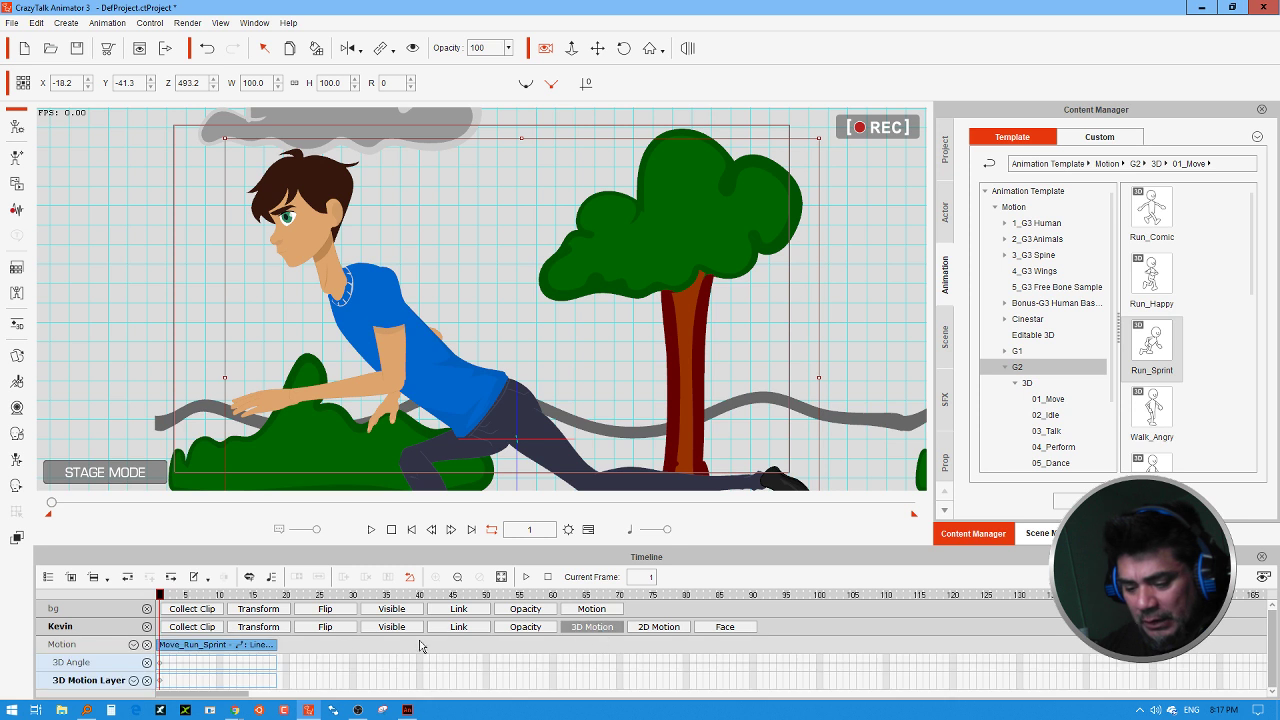
{"action": "left_click_drag", "start_coordinate": [276, 646], "coordinate": [1268, 646]}
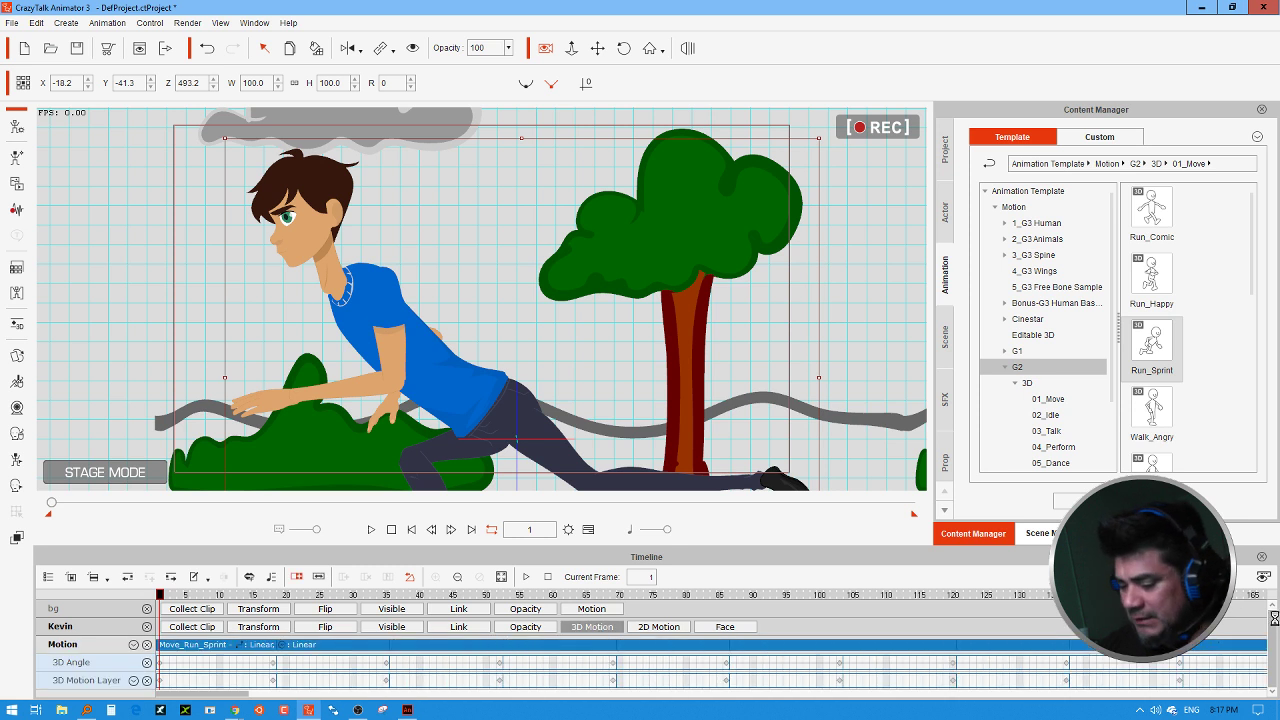
{"action": "left_click", "coordinate": [371, 530]}
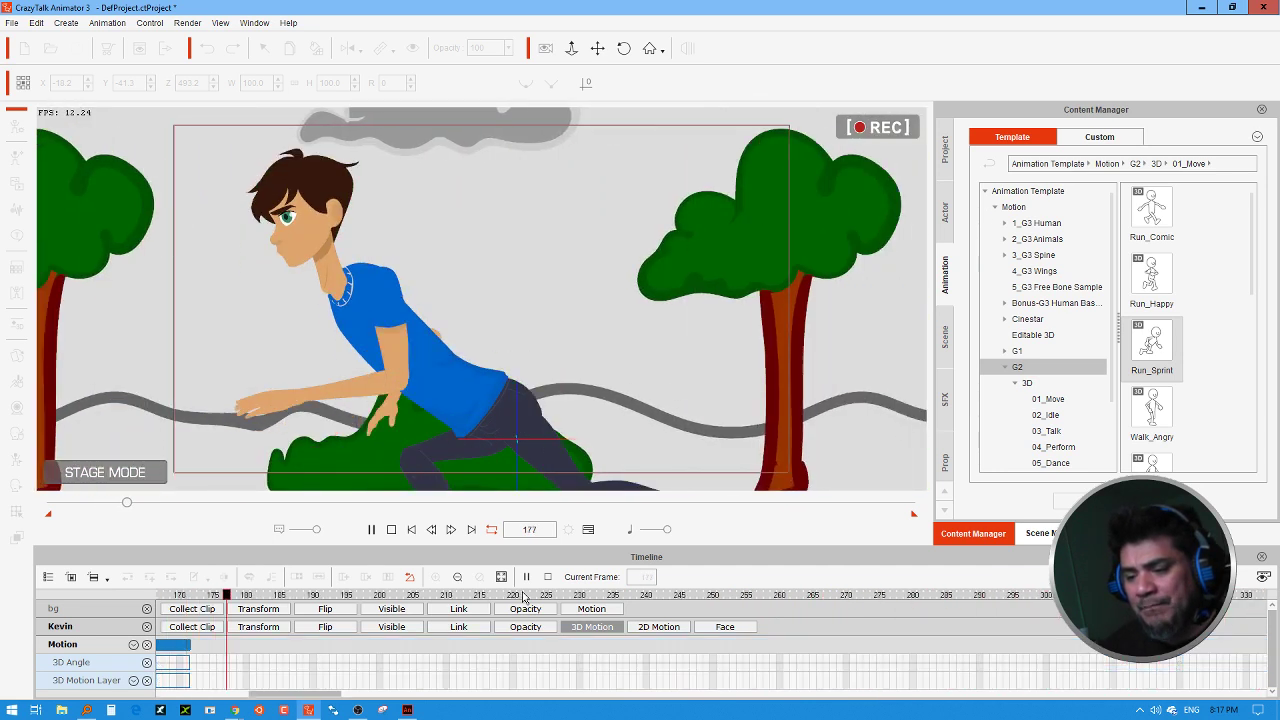
{"action": "left_click", "coordinate": [391, 530]}
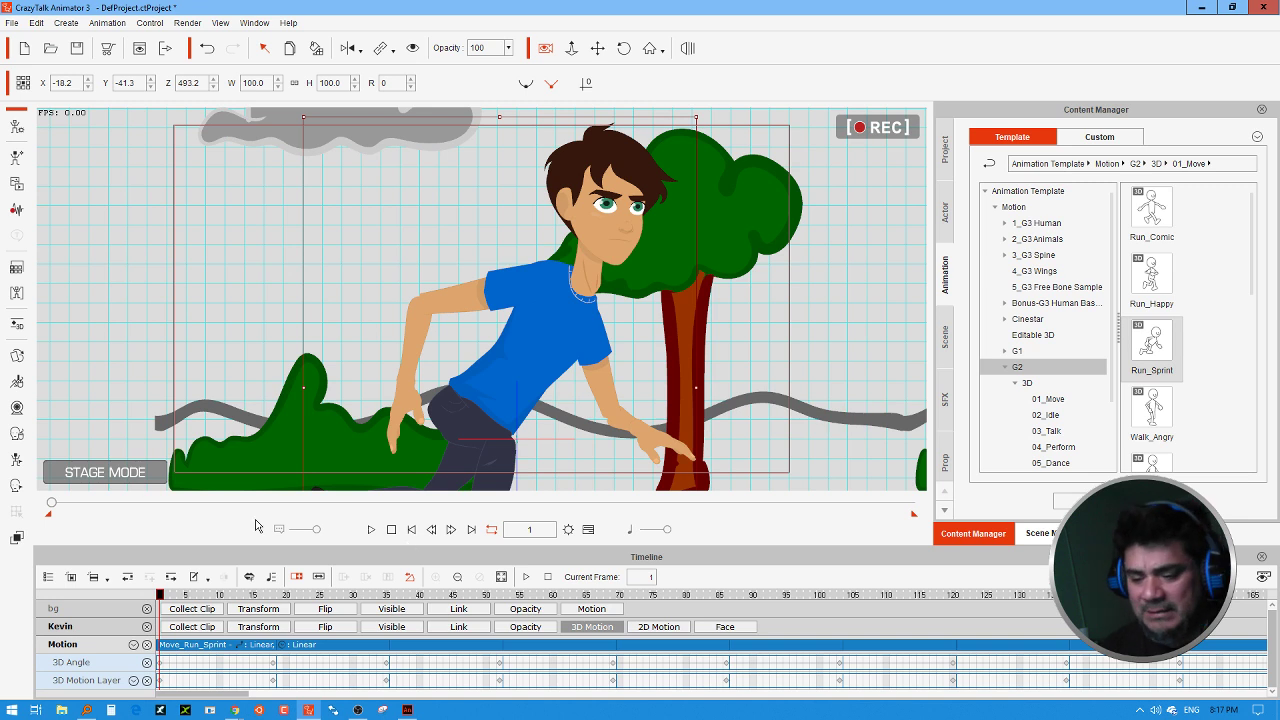
Step: Turn the sprinting character around to face the opposite way in profile and preview the run against the moving background
{"action": "left_click", "coordinate": [371, 530]}
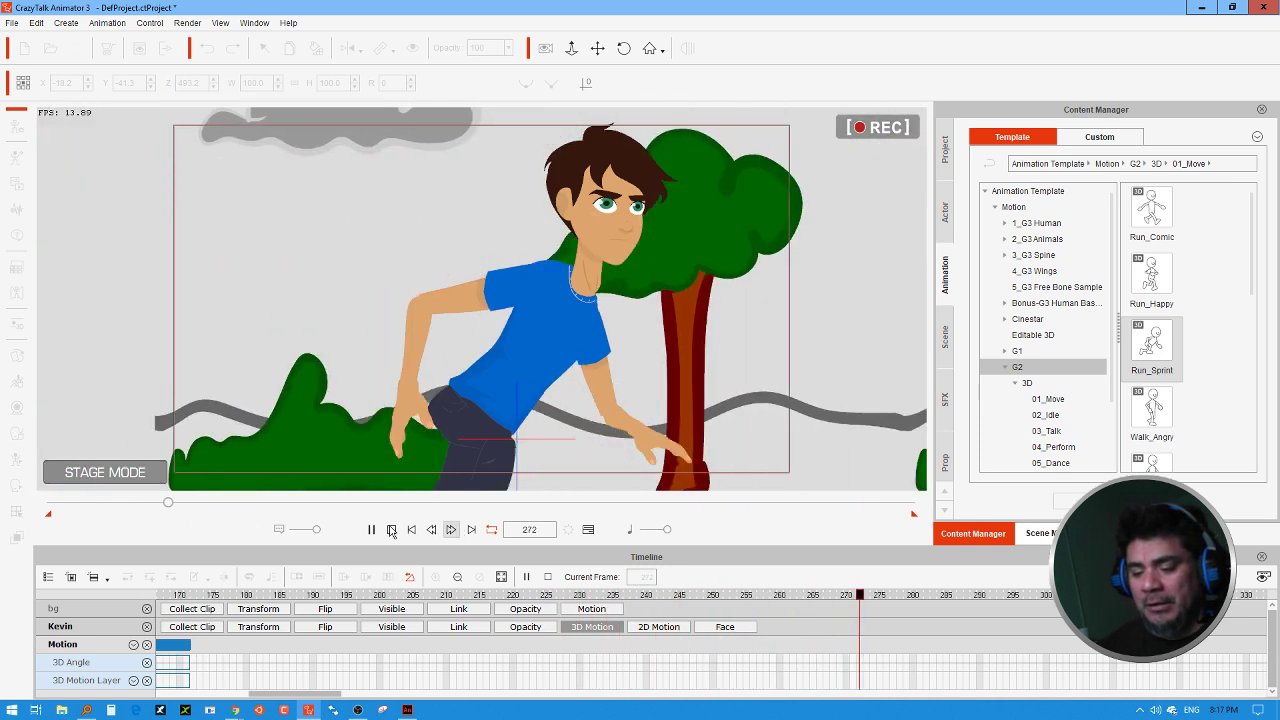
{"action": "key", "text": "ctrl+space"}
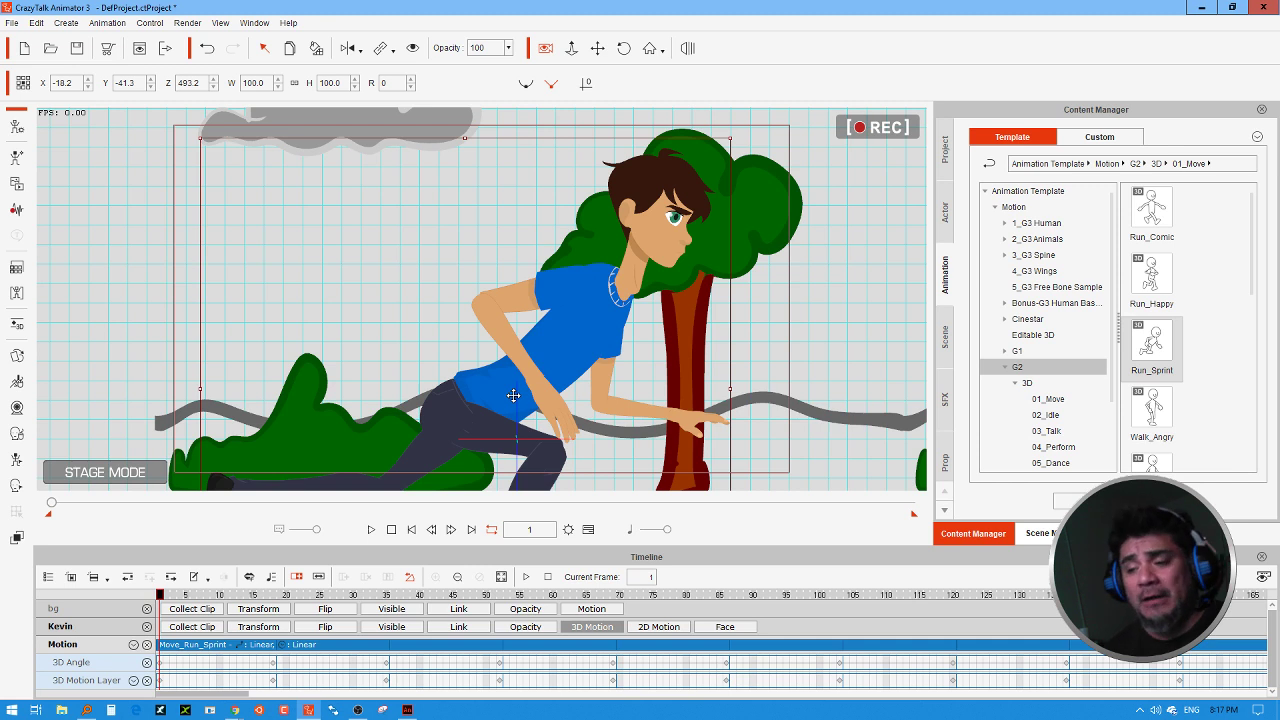
{"action": "left_click", "coordinate": [371, 529]}
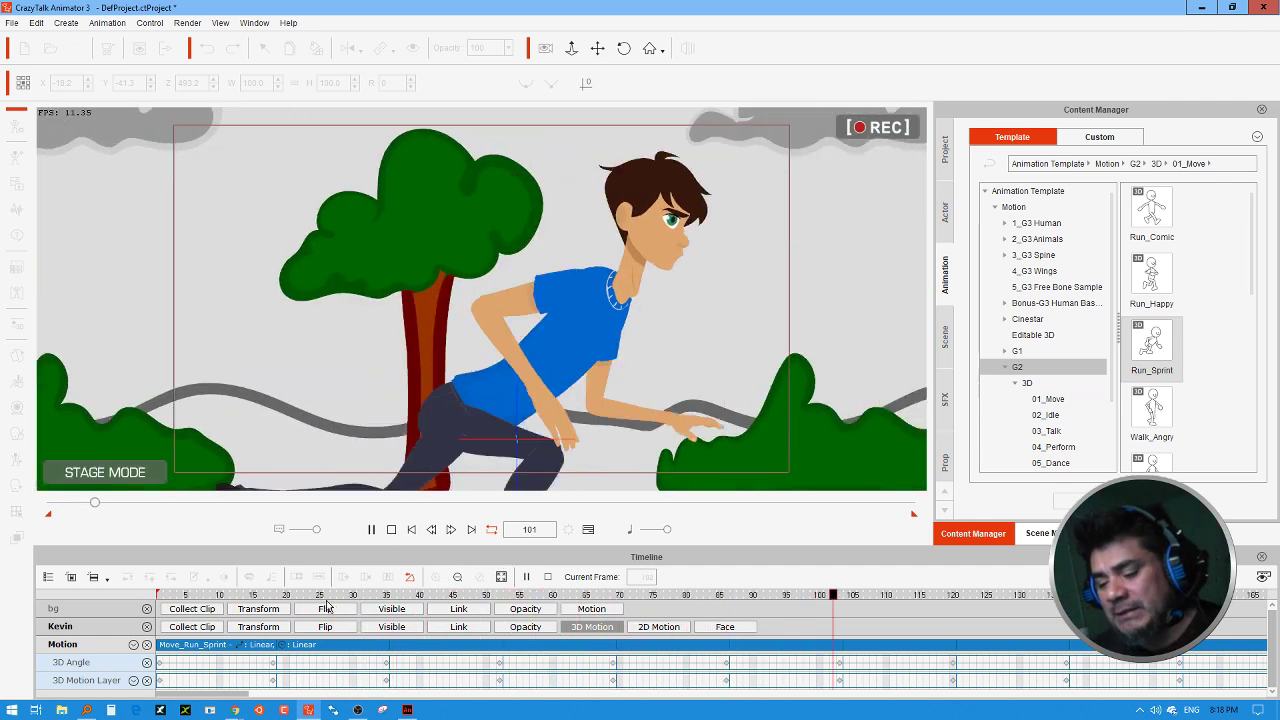
{"action": "left_click", "coordinate": [548, 577]}
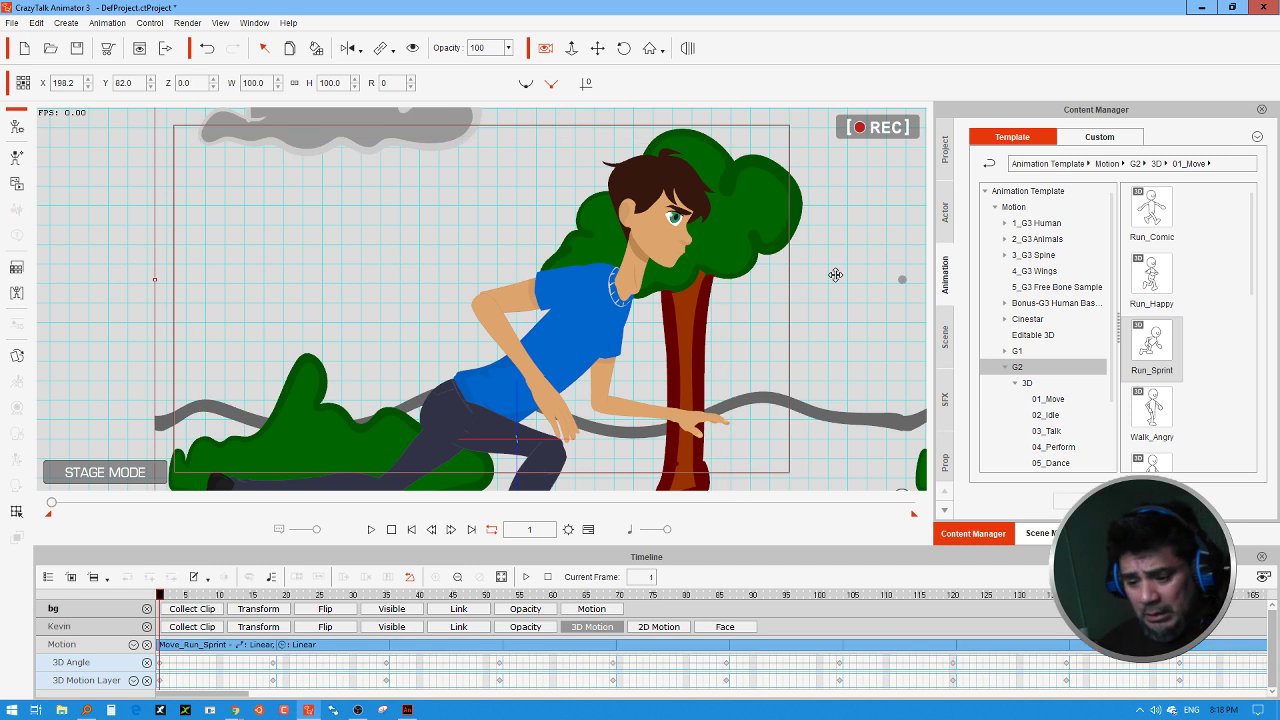
Step: Switch to Adobe Animate and remove the classic tween from the background on Layer_2
{"action": "left_click", "coordinate": [409, 710]}
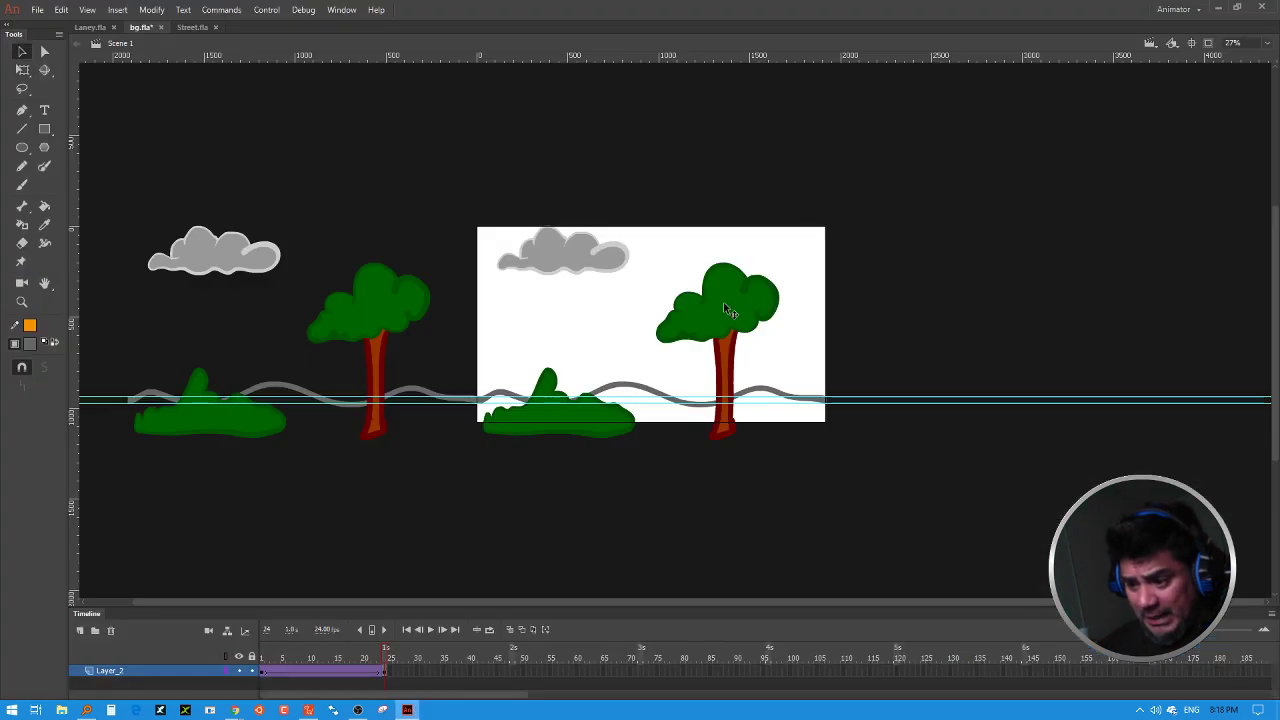
{"action": "left_click", "coordinate": [728, 310]}
{"action": "left_click_drag", "start_coordinate": [380, 336], "coordinate": [529, 298]}
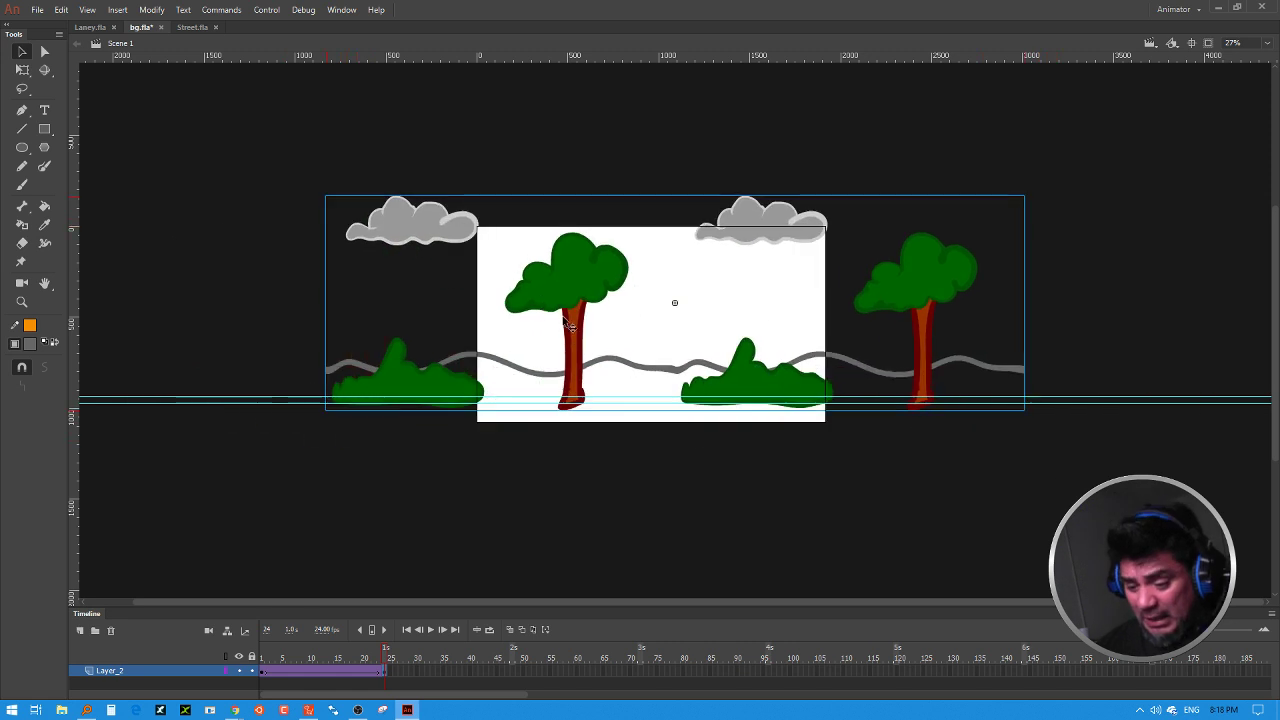
{"action": "right_click", "coordinate": [331, 671]}
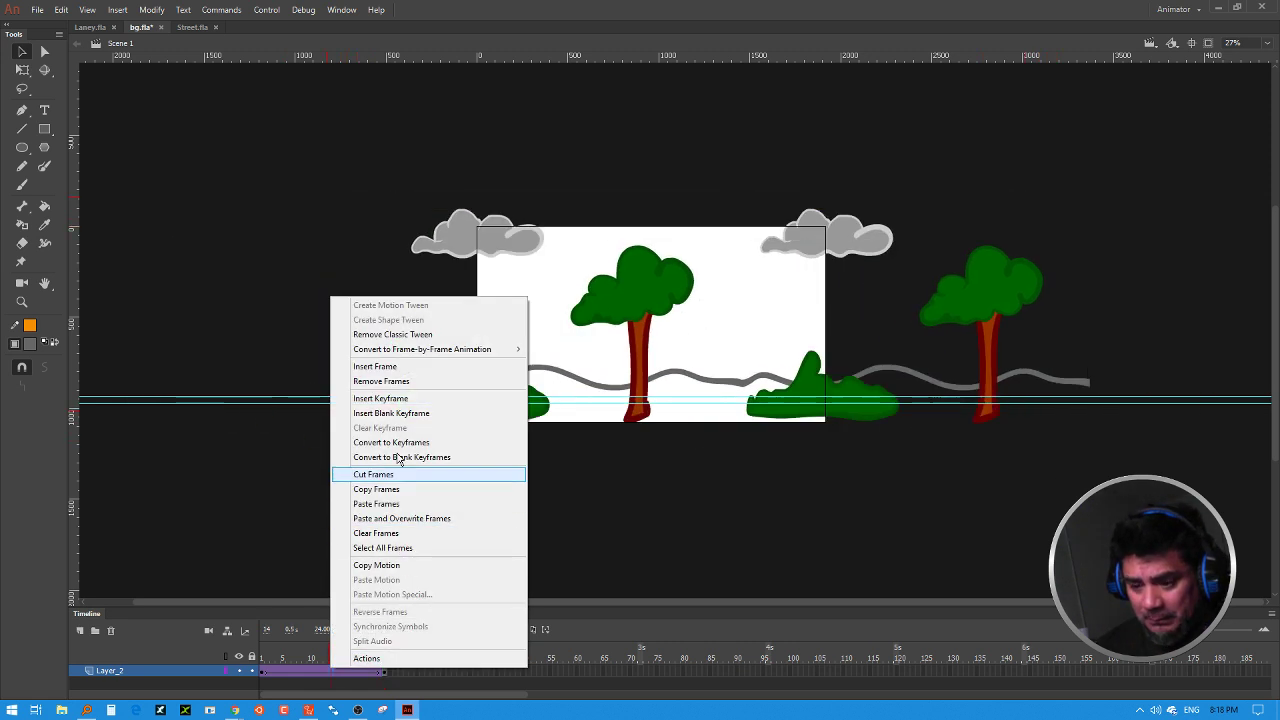
{"action": "left_click", "coordinate": [400, 331]}
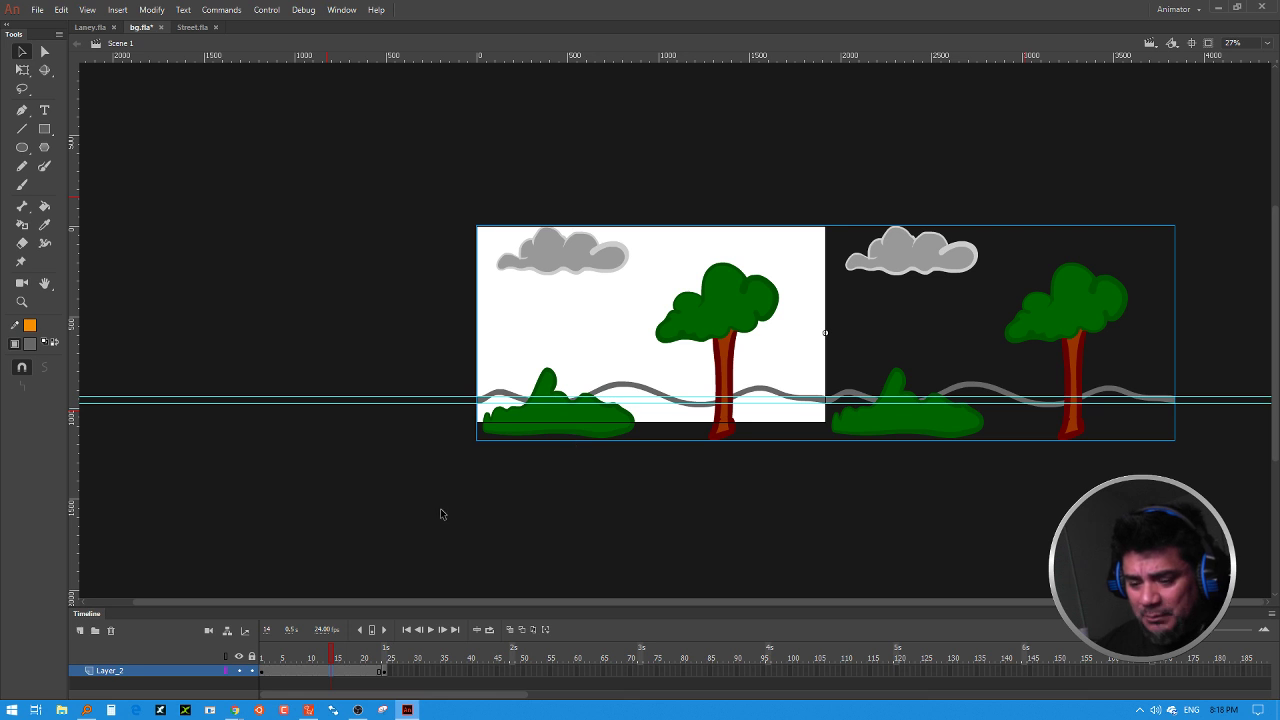
Step: Remove all the frames on Layer_2 after the first keyframe
{"action": "left_click_drag", "start_coordinate": [400, 671], "coordinate": [272, 675]}
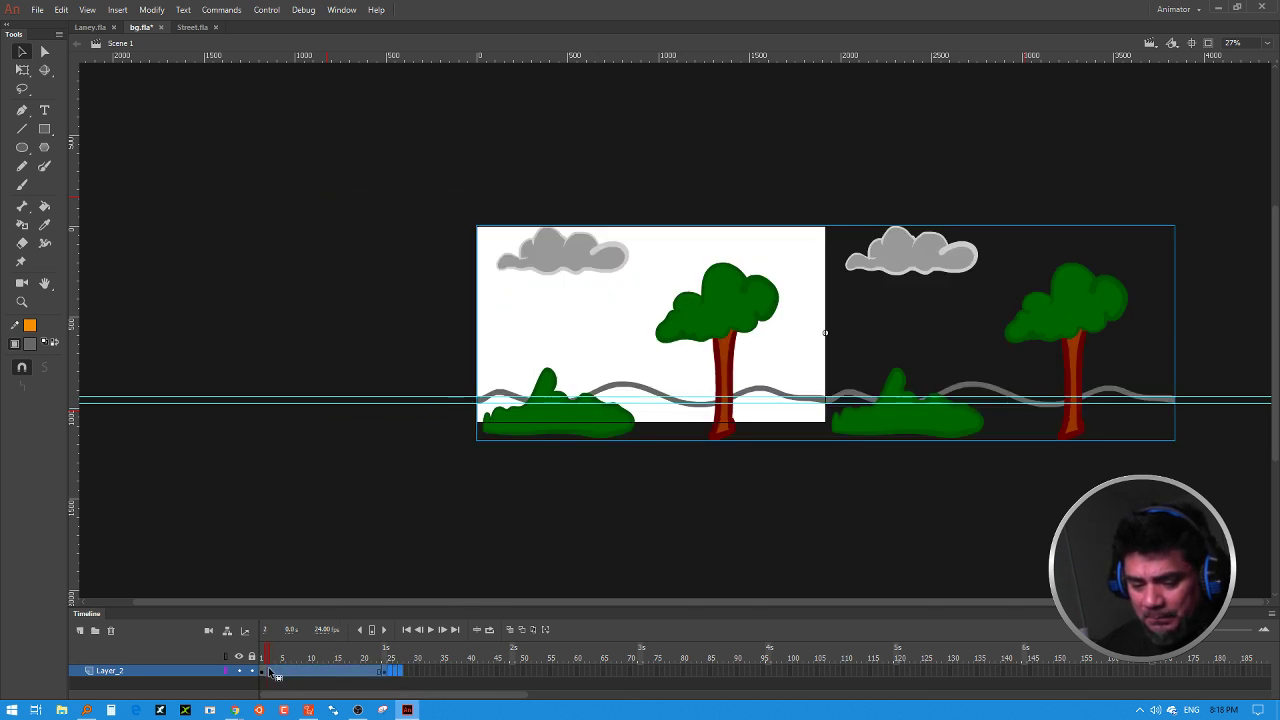
{"action": "right_click", "coordinate": [272, 674]}
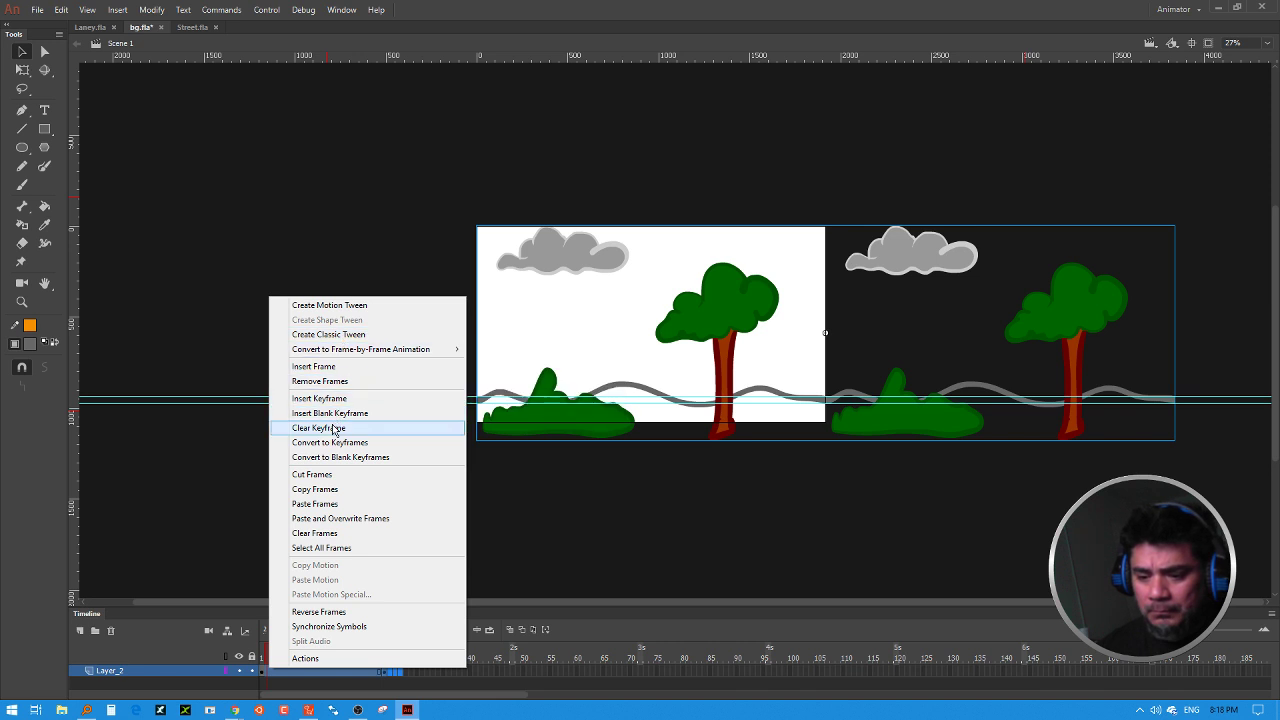
{"action": "left_click", "coordinate": [330, 381]}
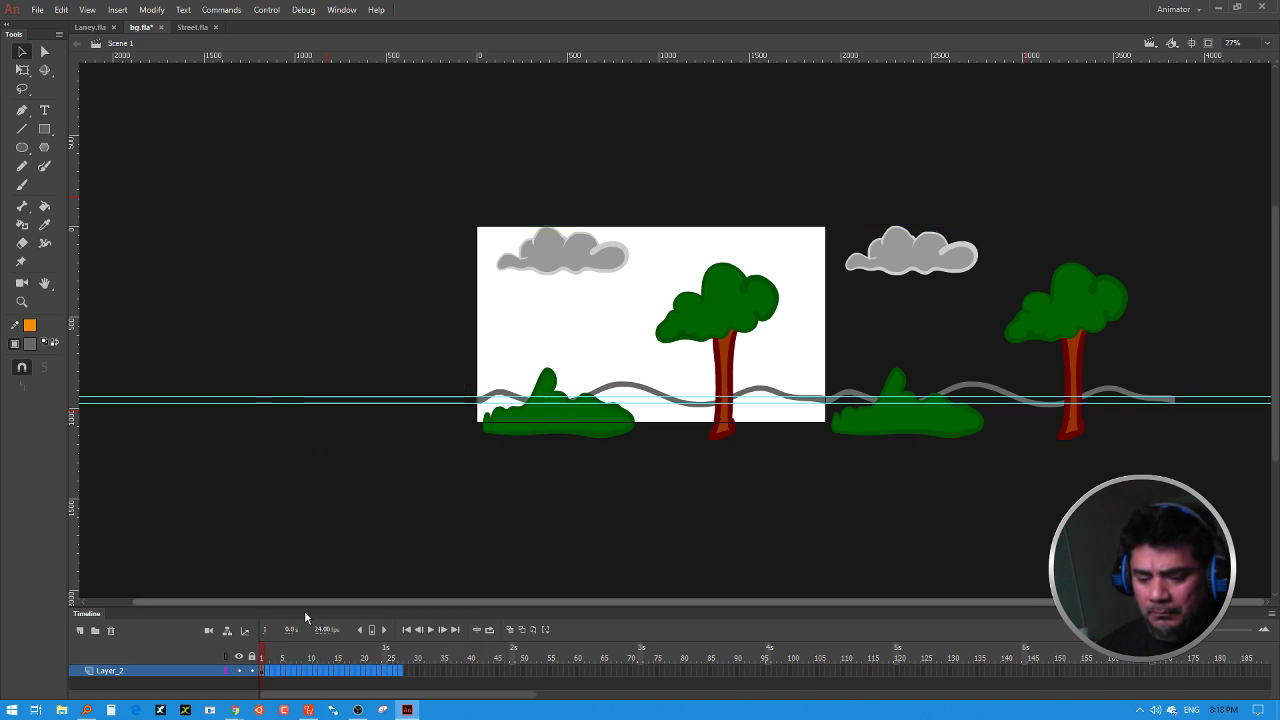
{"action": "left_click", "coordinate": [268, 670]}
Step: Export the background artwork to the desktop as bg.png, a 32-bit PNG including only the minimum image area
{"action": "left_click", "coordinate": [563, 432]}
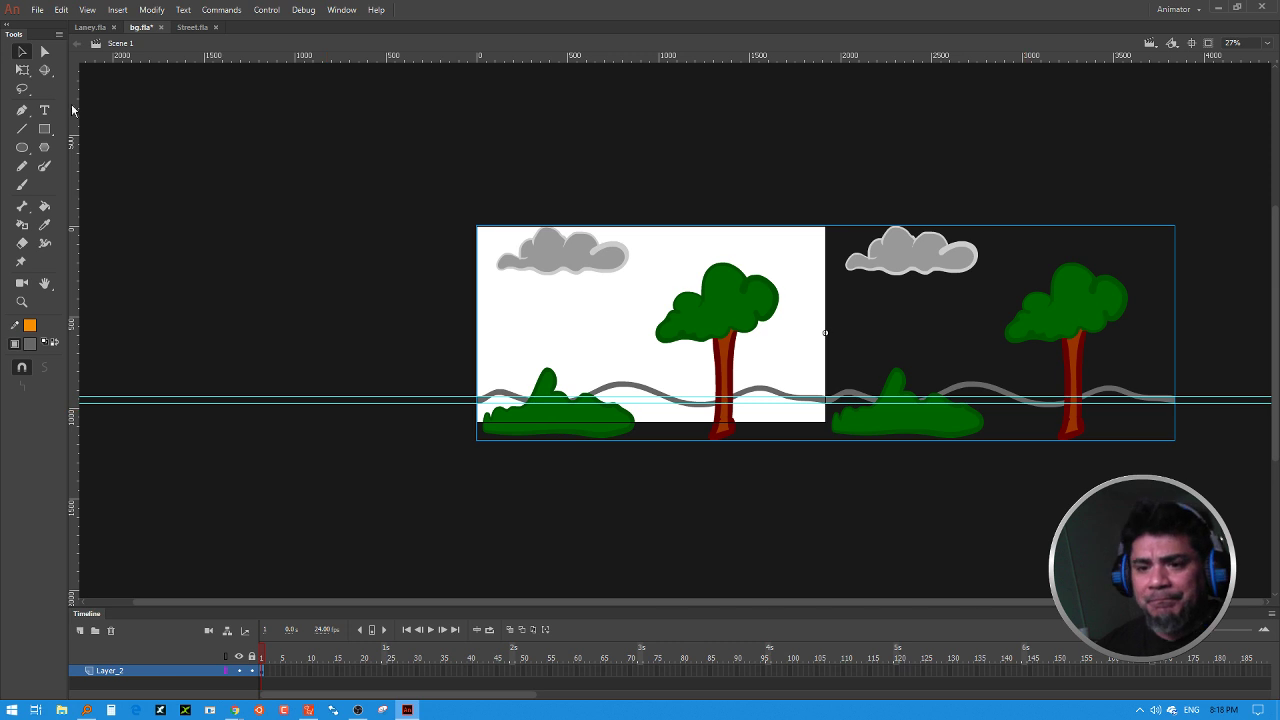
{"action": "left_click", "coordinate": [39, 10]}
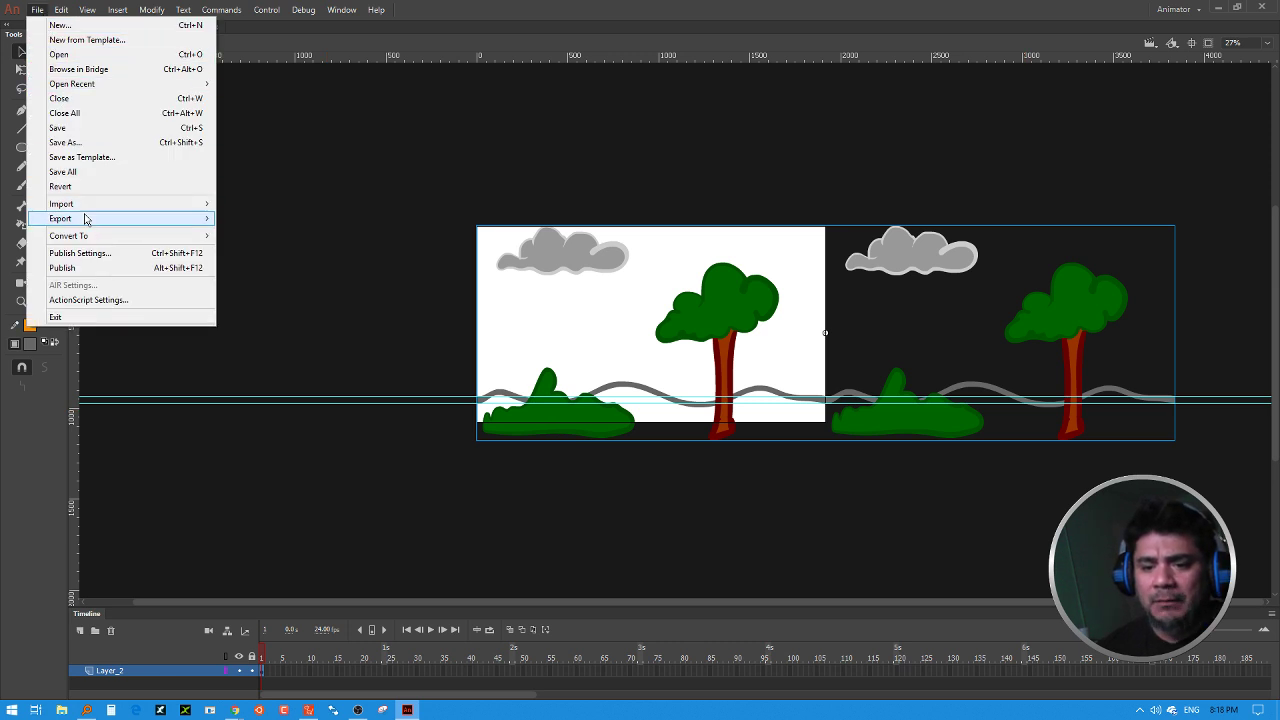
{"action": "mouse_move", "coordinate": [86, 221]}
{"action": "left_click", "coordinate": [292, 233]}
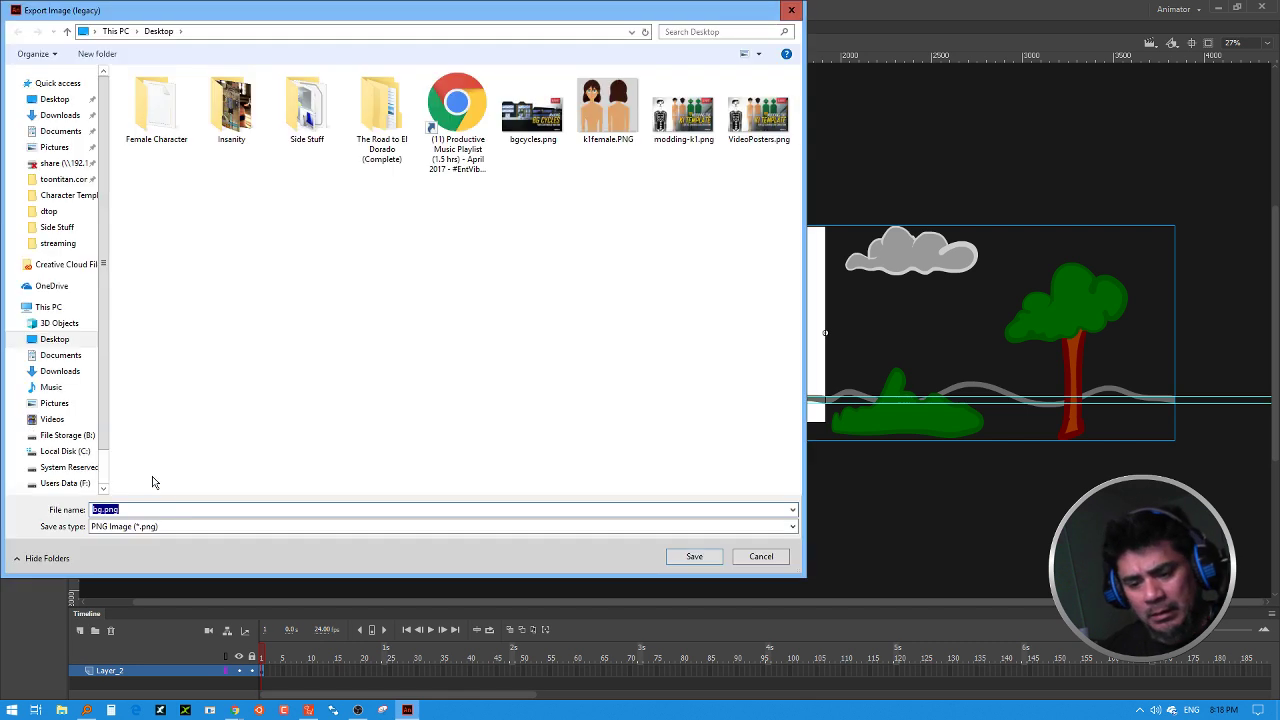
{"action": "left_click", "coordinate": [678, 557]}
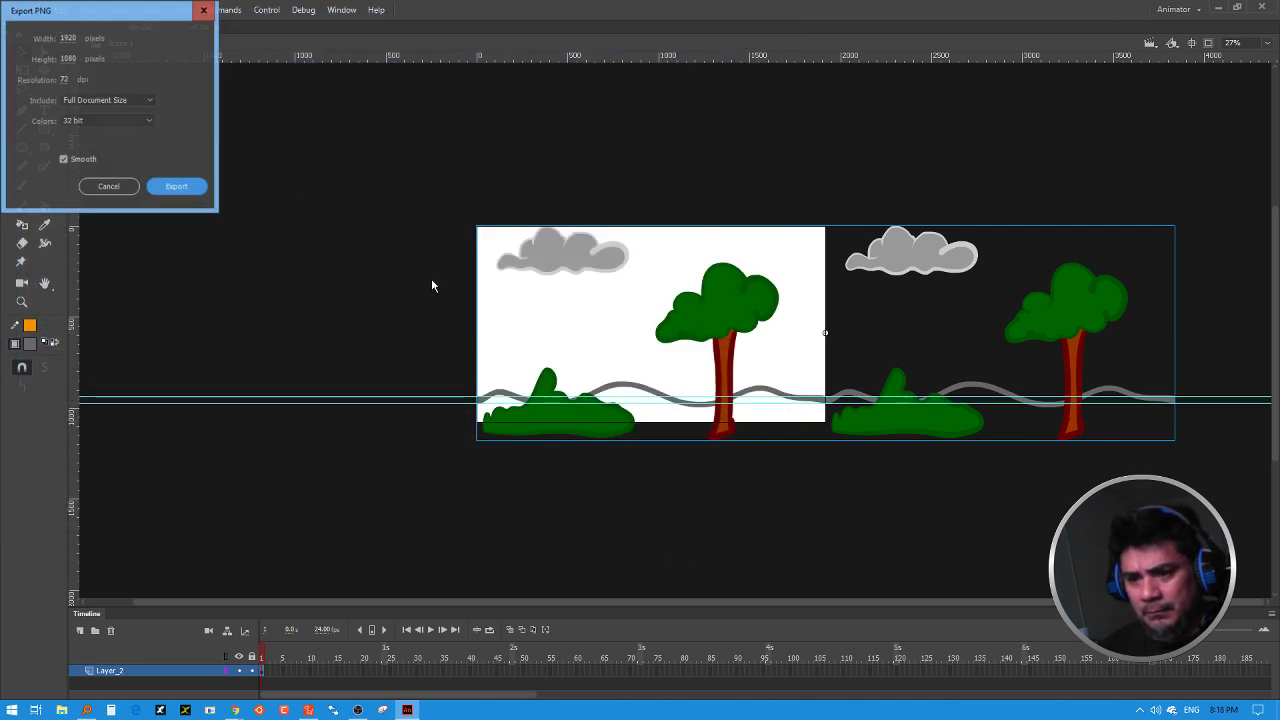
{"action": "left_click", "coordinate": [88, 100]}
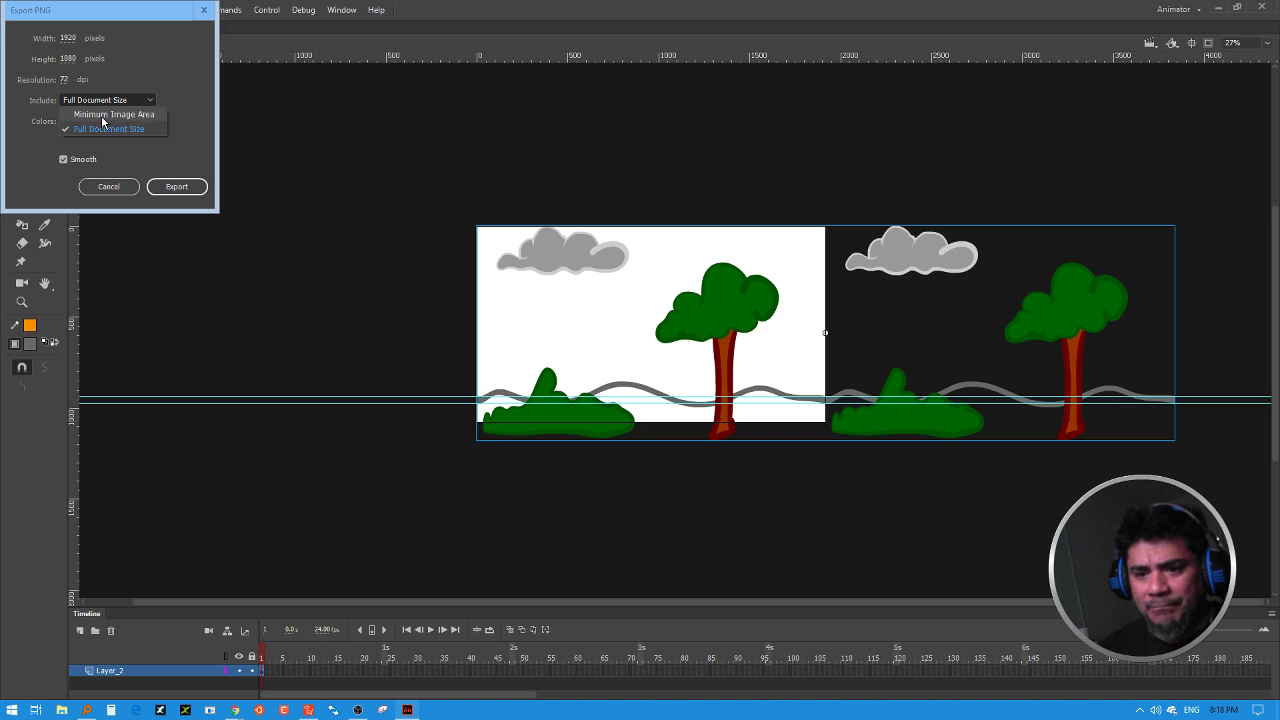
{"action": "left_click", "coordinate": [102, 116]}
{"action": "left_click", "coordinate": [175, 188]}
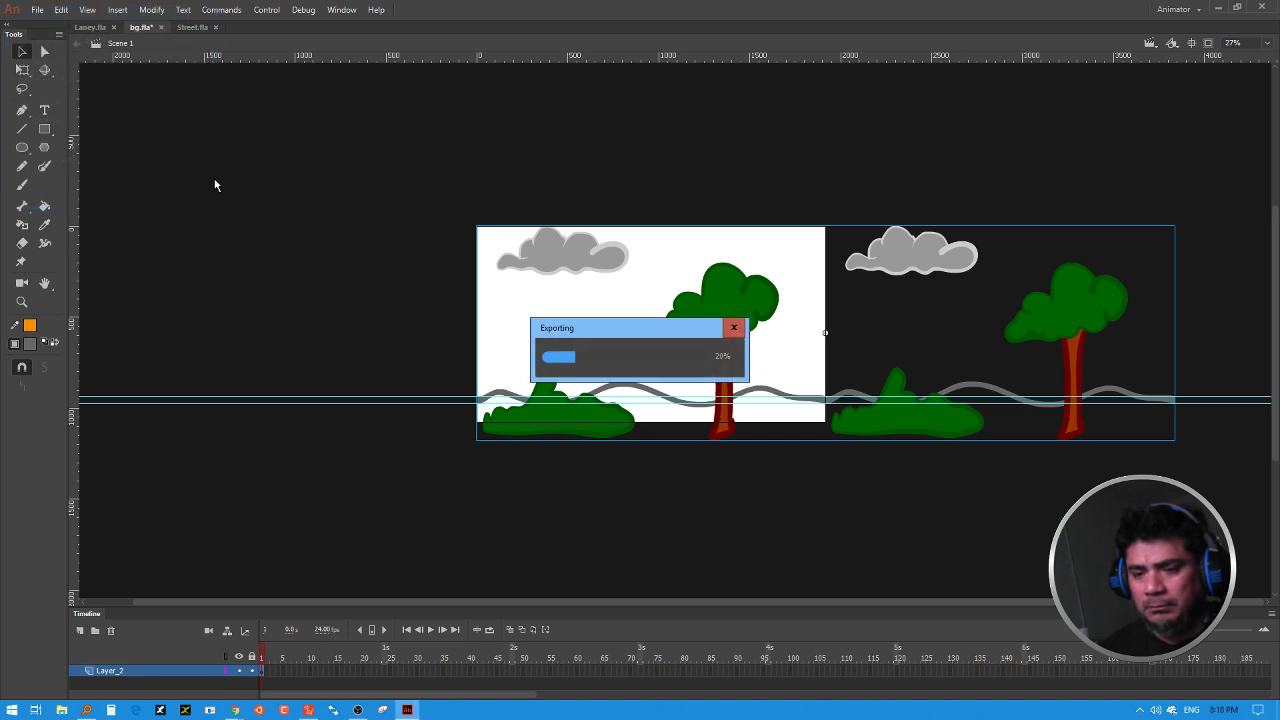
Step: Switch to CrazyTalk Animator, delete the old background from the stage and shrink the window to expose the desktop files
{"action": "left_click", "coordinate": [1226, 9]}
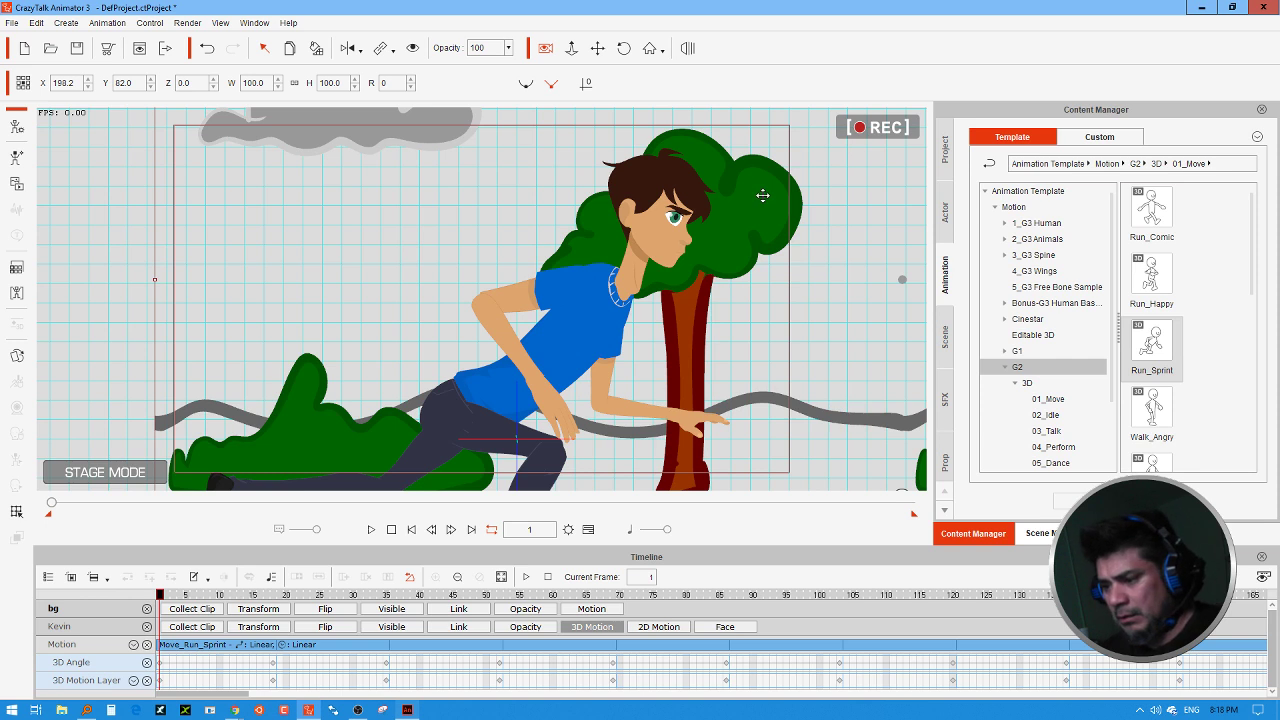
{"action": "key", "text": "Delete"}
{"action": "left_click", "coordinate": [1232, 7]}
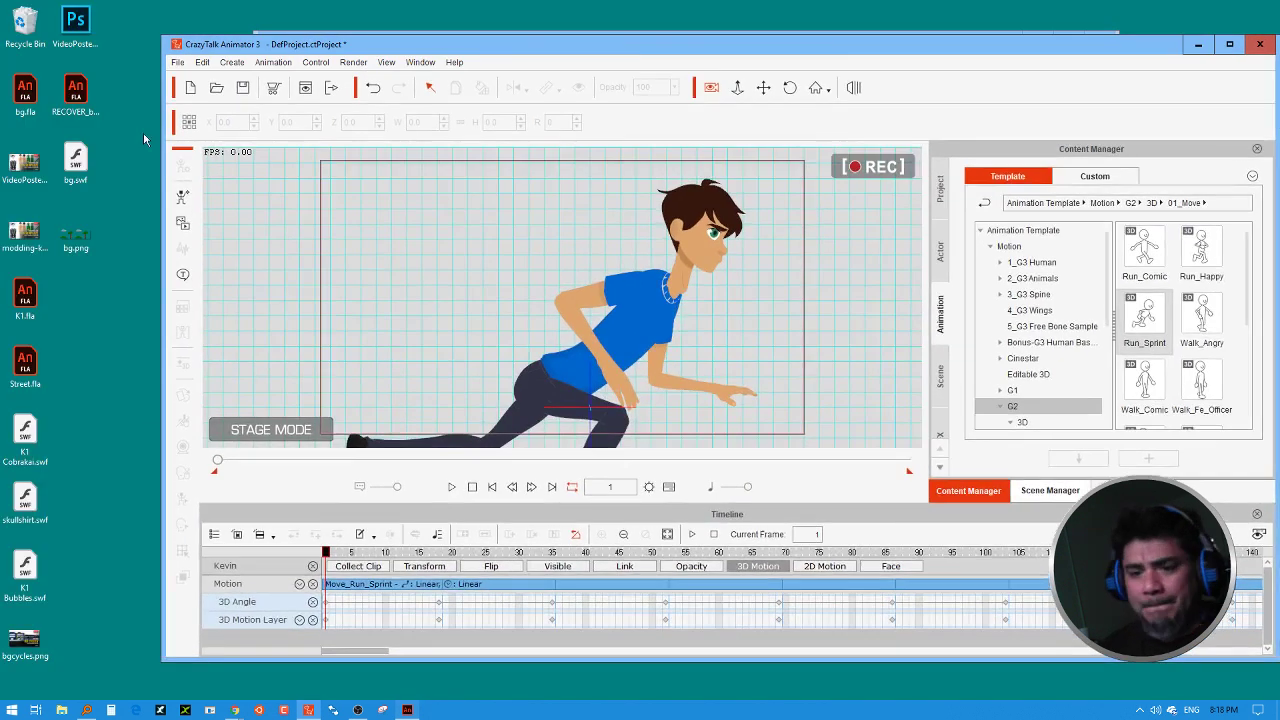
Step: Import bg.png from the desktop onto the stage, allowing the oversized image to be resized
{"action": "left_click_drag", "start_coordinate": [76, 234], "coordinate": [430, 279]}
{"action": "left_click", "coordinate": [626, 298]}
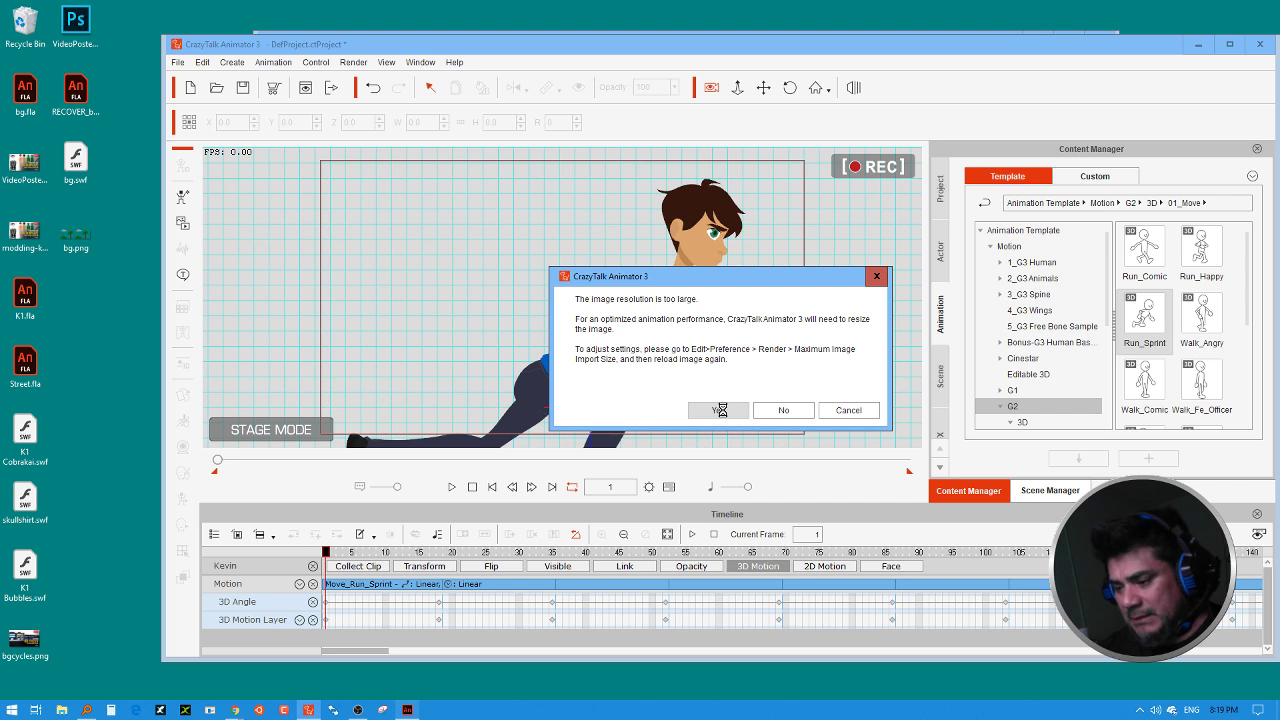
{"action": "left_click", "coordinate": [720, 410]}
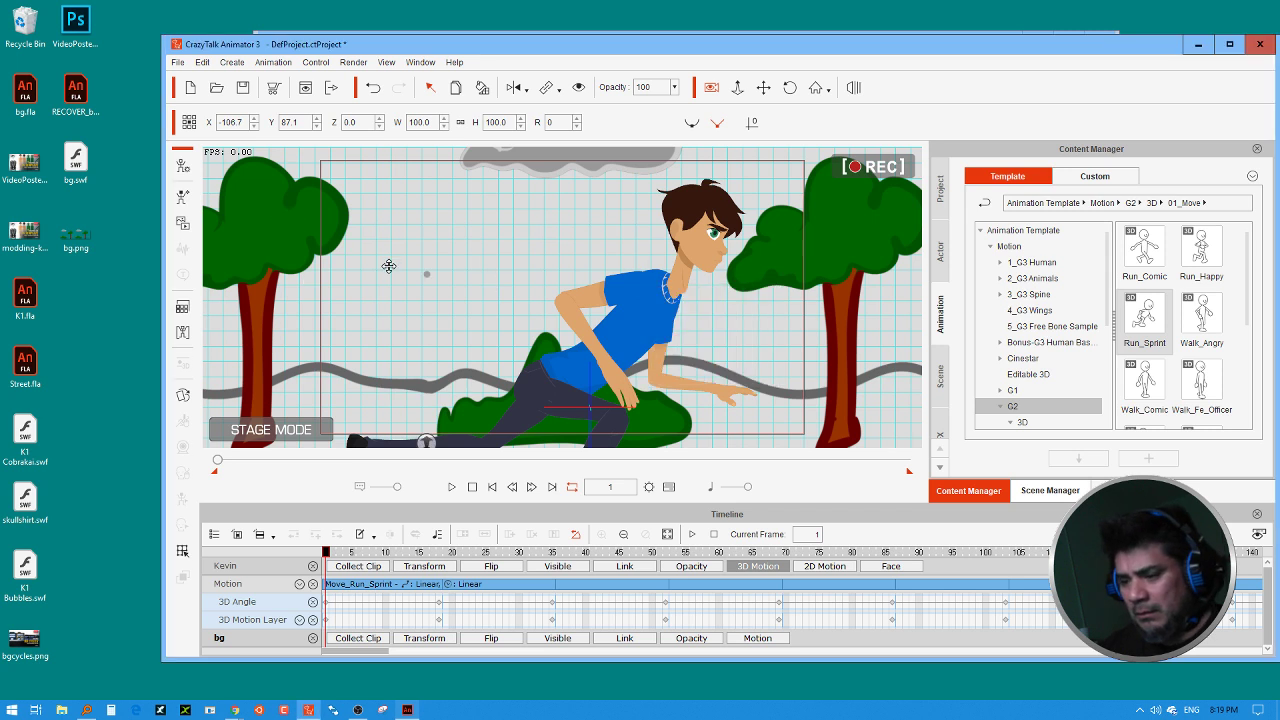
Step: Place the background at X 206.5, Y 92.4 on frame 1 and shift it to X -178.3 on frame 18
{"action": "left_click_drag", "start_coordinate": [262, 237], "coordinate": [829, 225]}
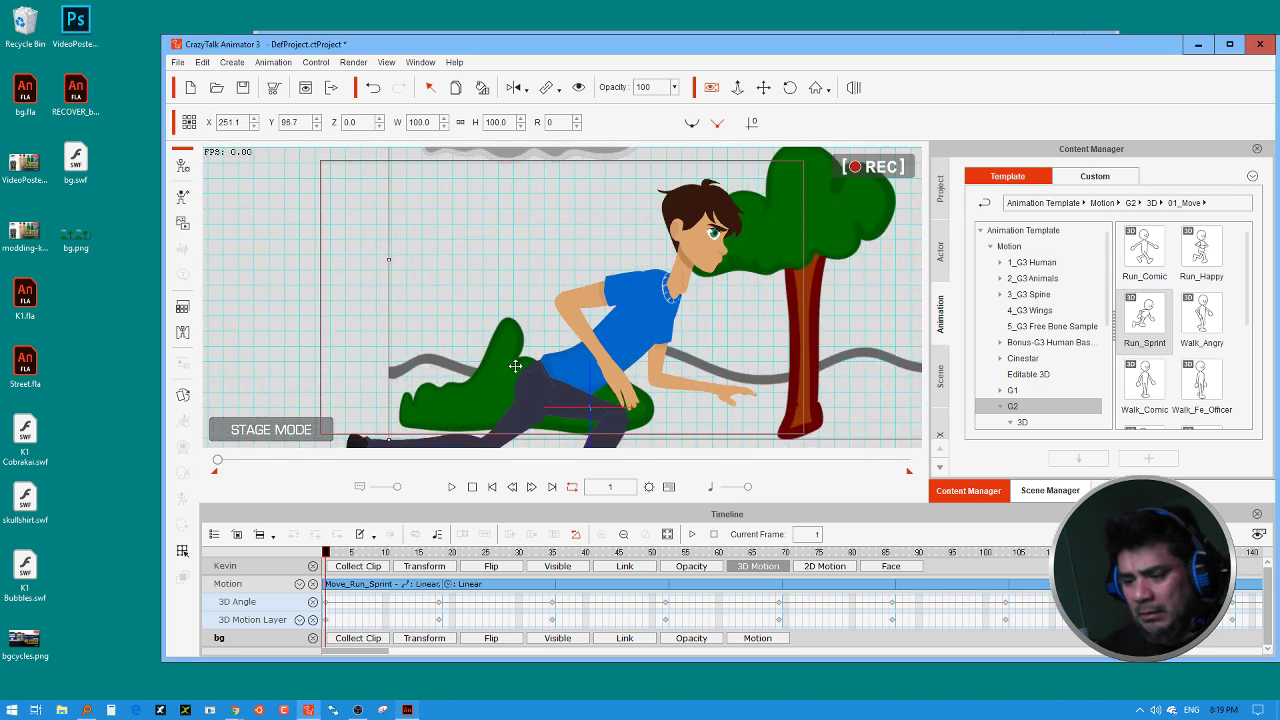
{"action": "left_click_drag", "start_coordinate": [469, 386], "coordinate": [422, 389]}
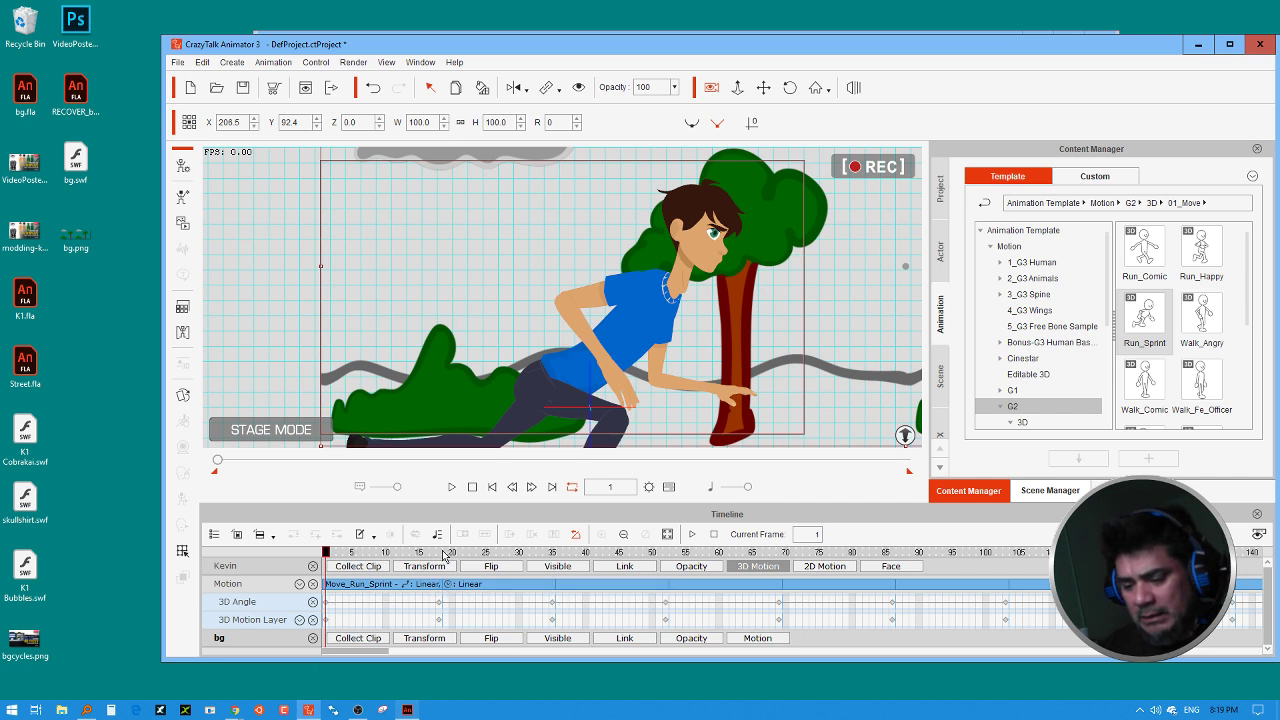
{"action": "left_click", "coordinate": [437, 553]}
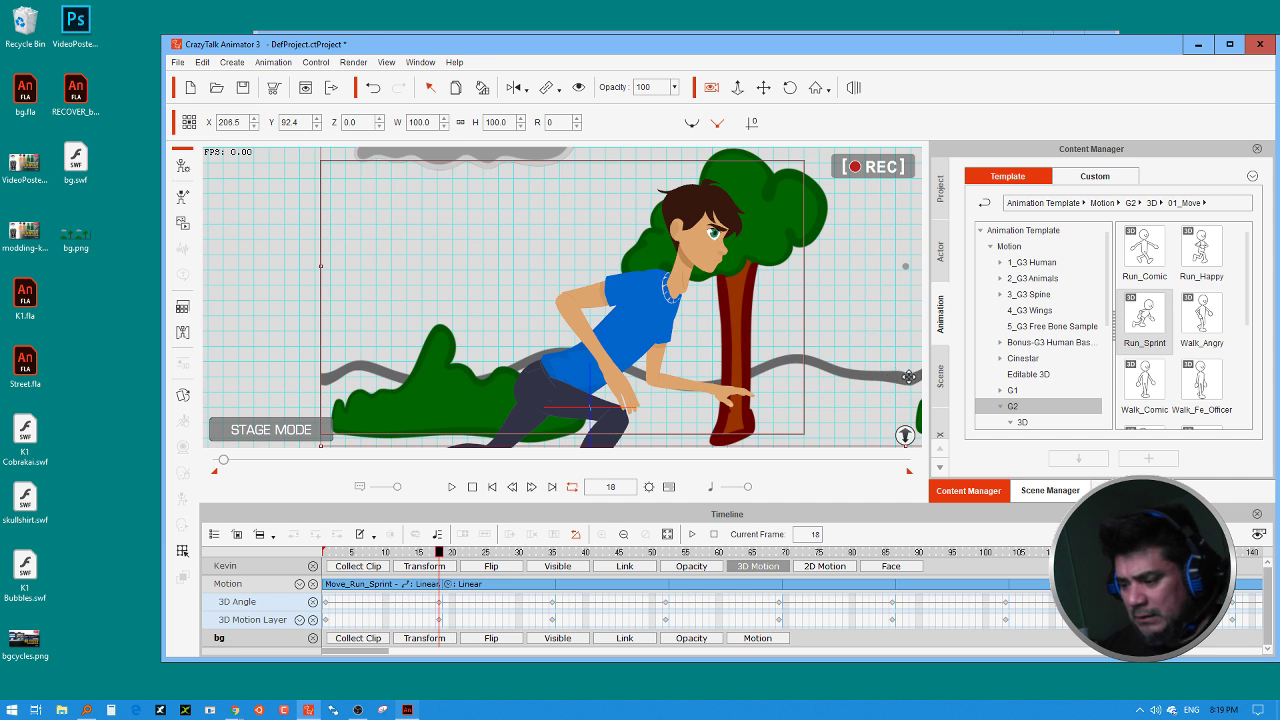
{"action": "left_click_drag", "start_coordinate": [908, 376], "coordinate": [320, 378]}
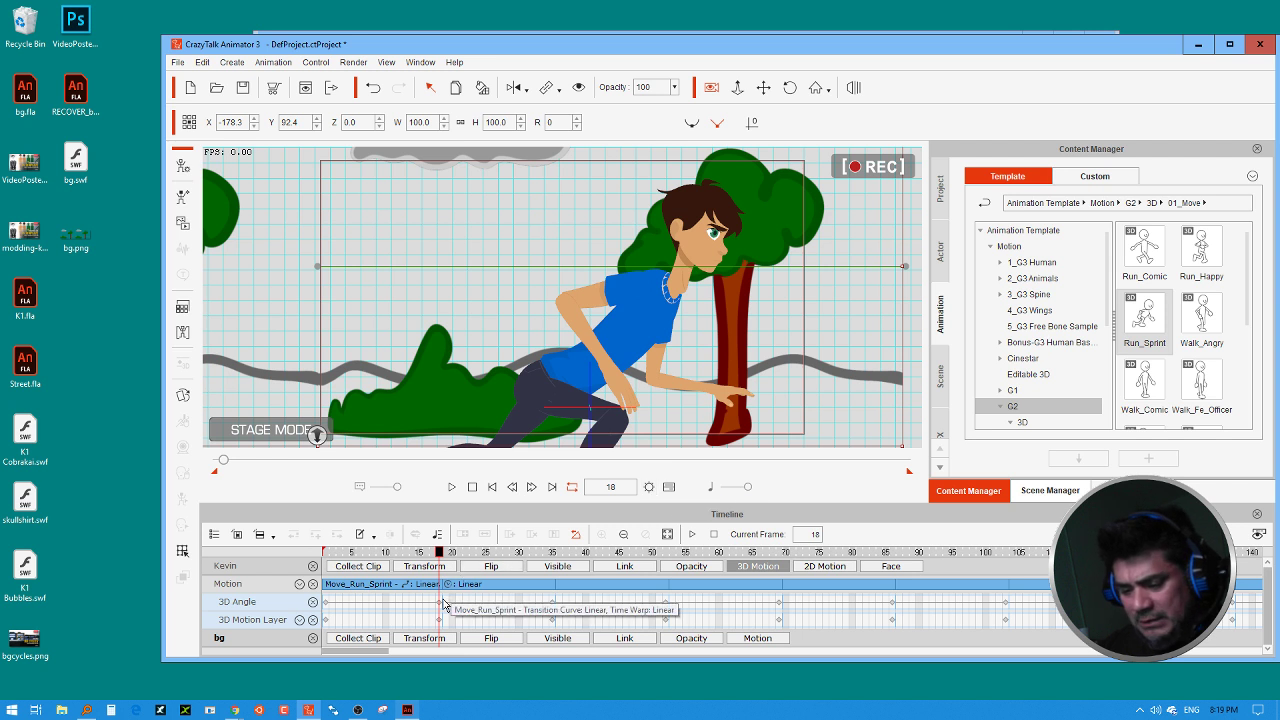
Step: Set the project's total animation length to 18 frames to match the sprint cycle
{"action": "left_click", "coordinate": [441, 603]}
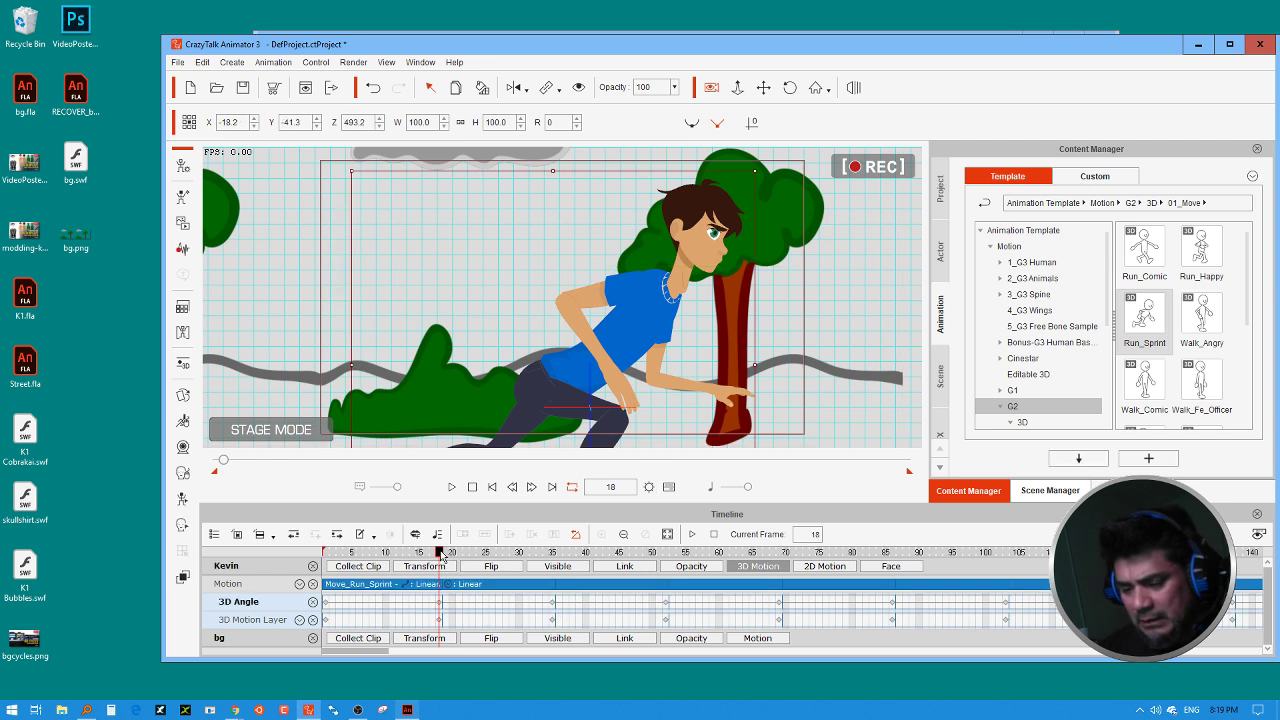
{"action": "left_click", "coordinate": [650, 490]}
{"action": "double_click", "coordinate": [487, 272]}
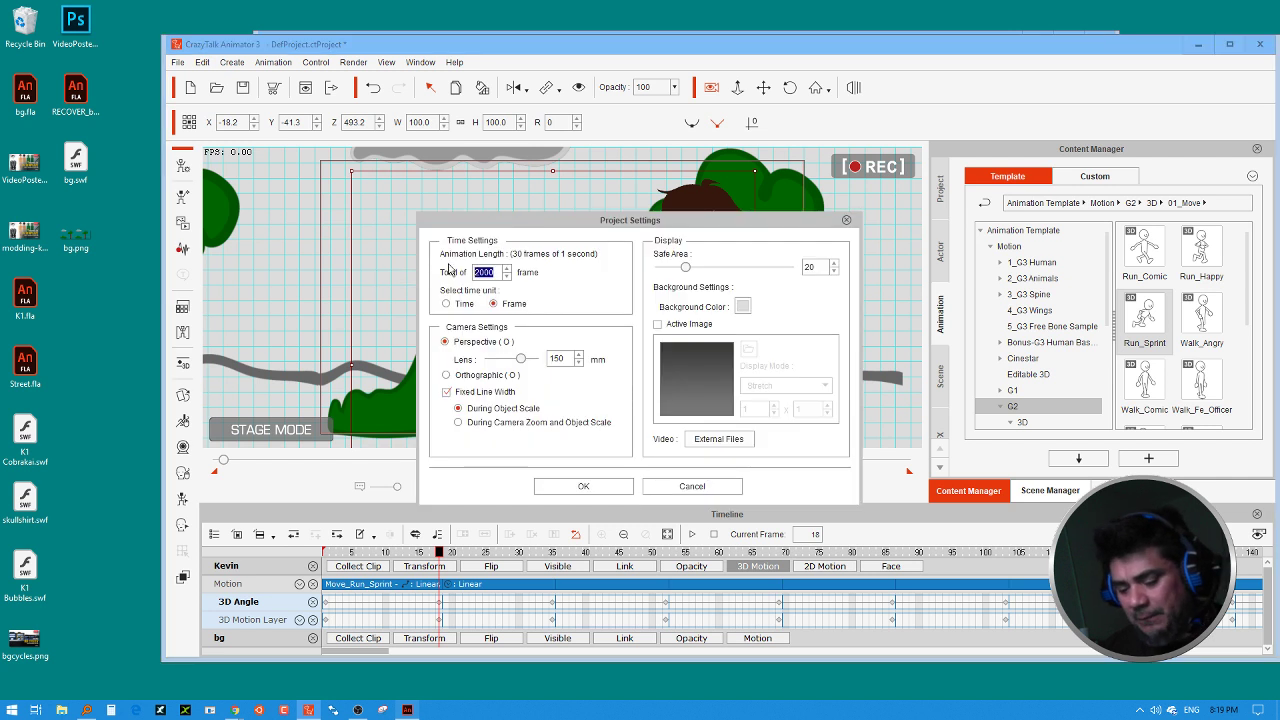
{"action": "type", "text": "18"}
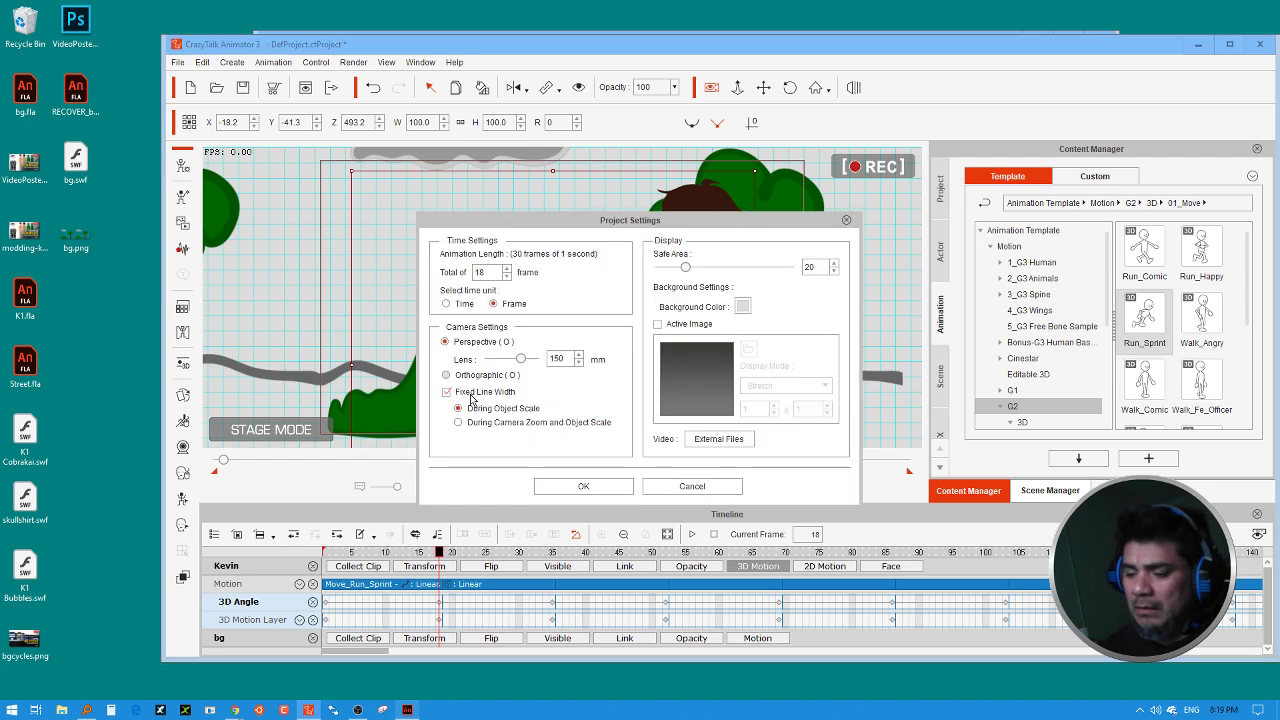
{"action": "left_click", "coordinate": [578, 486]}
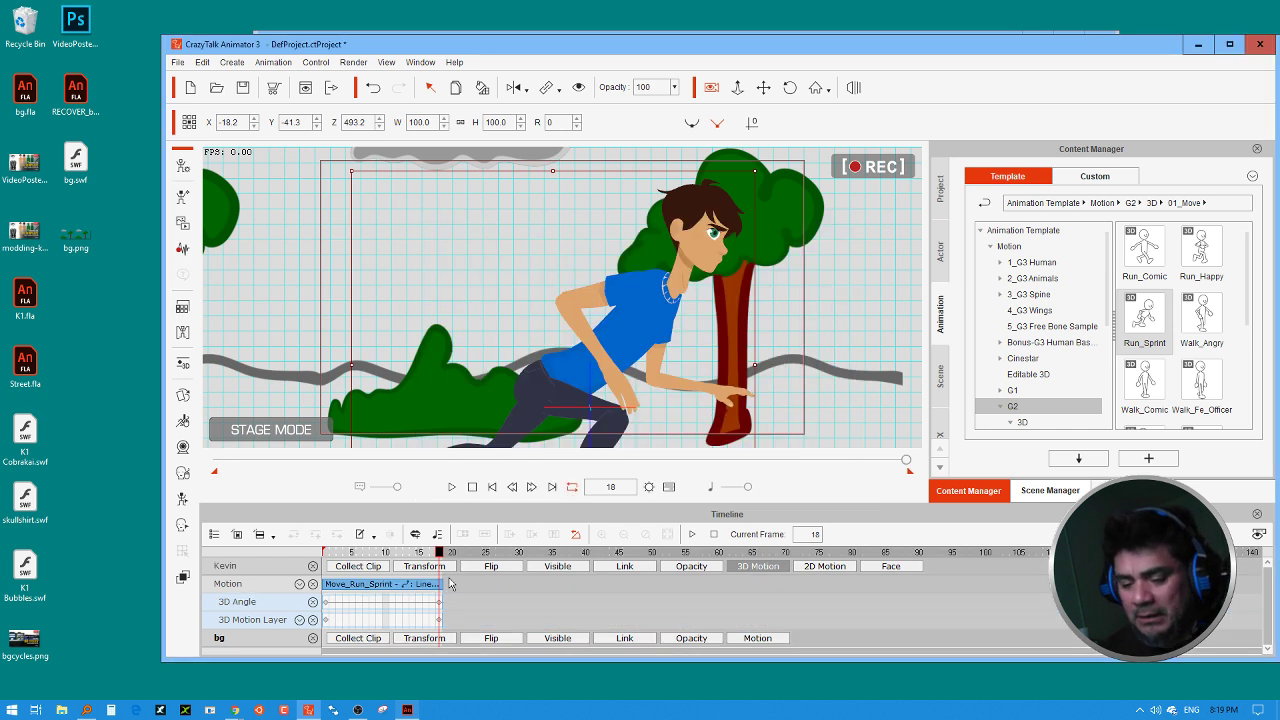
Step: Preview the running character against the looping background and return to the first frame
{"action": "key", "text": "space"}
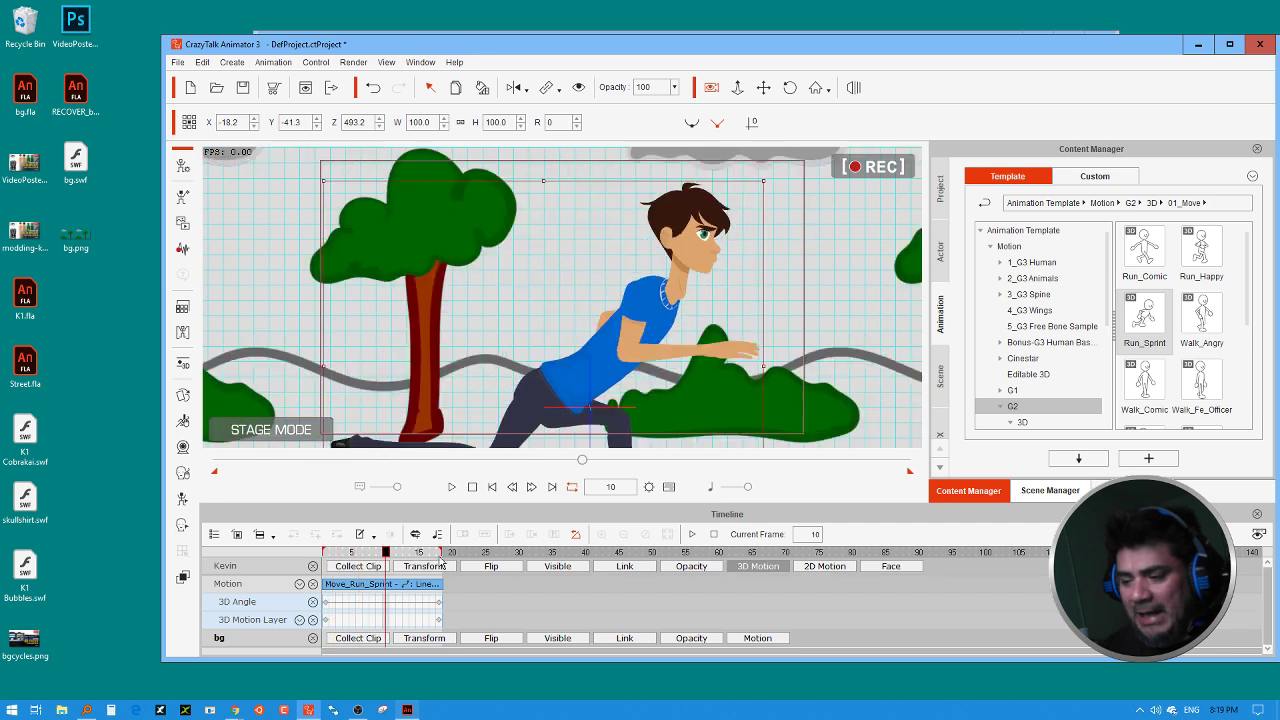
{"action": "key", "text": "space"}
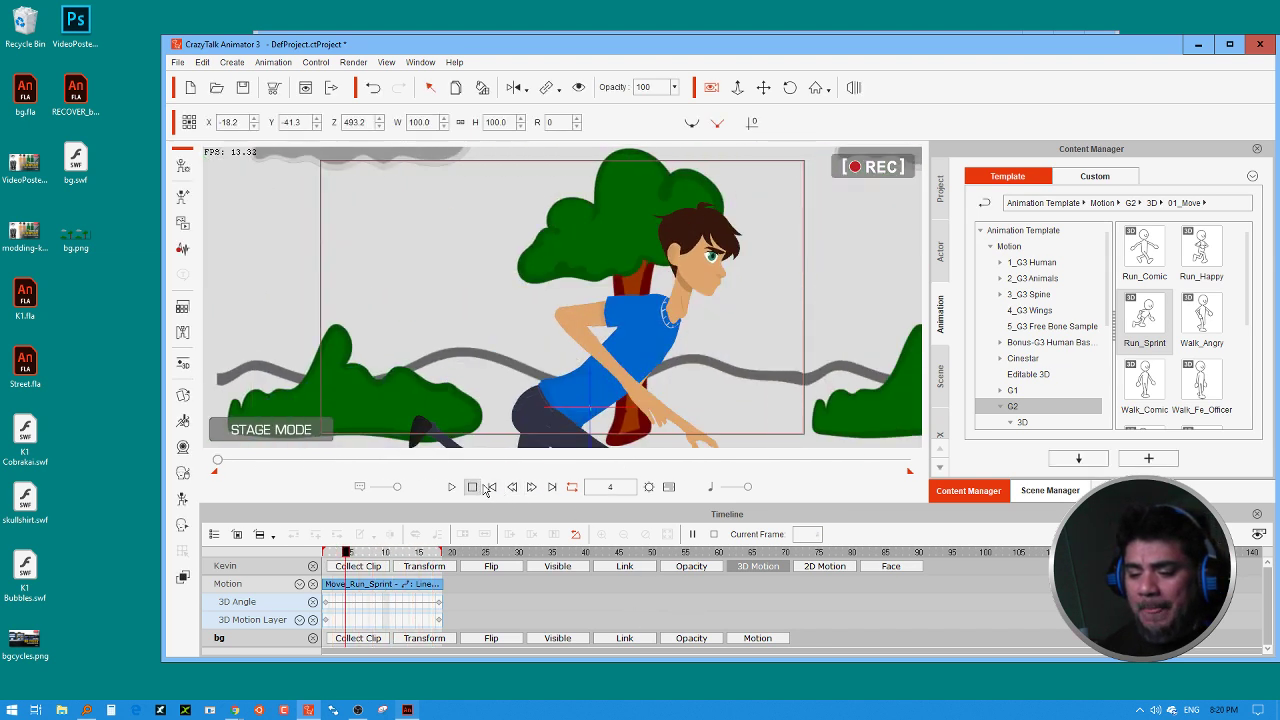
{"action": "left_click", "coordinate": [491, 487]}
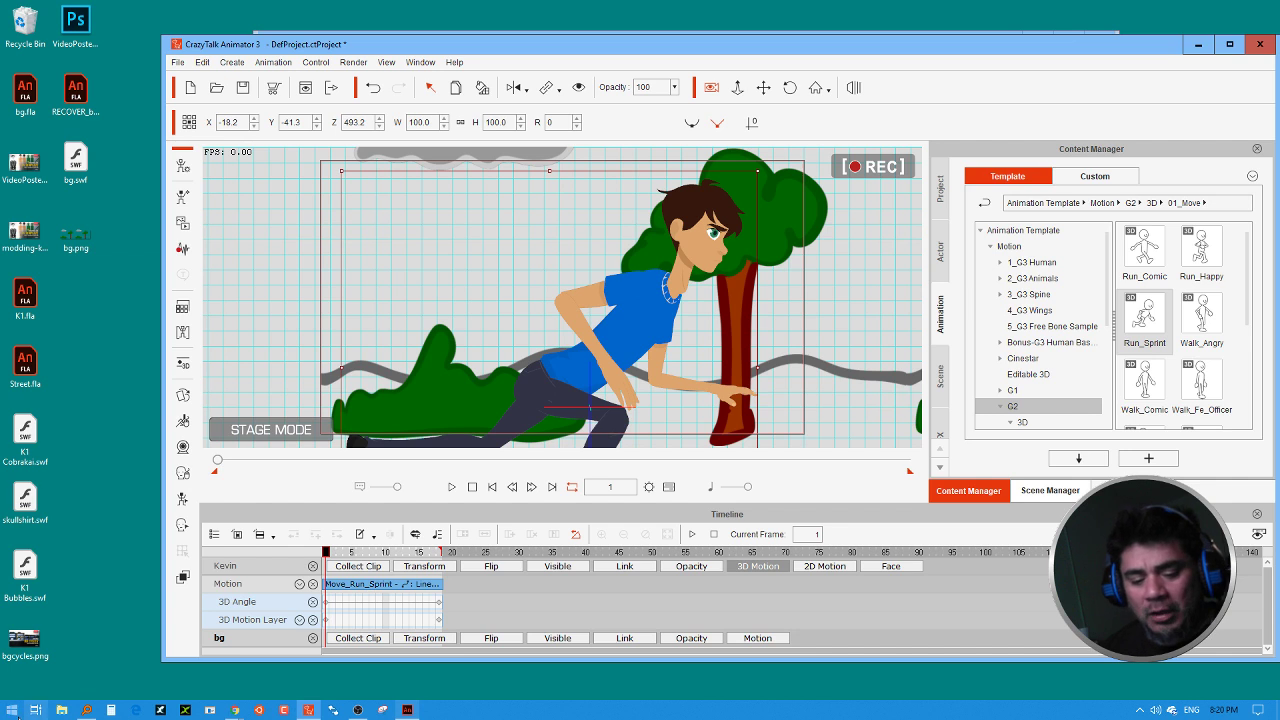
Step: Find Adobe Photoshop CC 2018 among the installed programs and launch it
{"action": "left_click", "coordinate": [12, 710]}
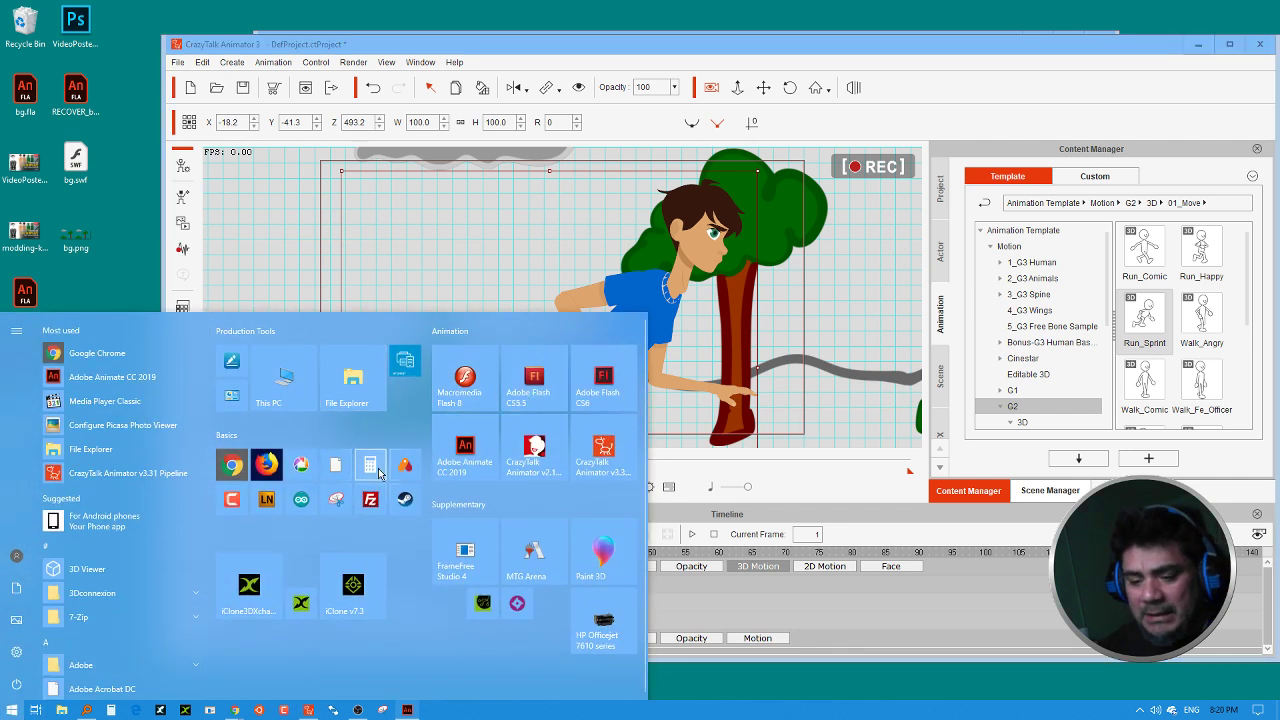
{"action": "left_click", "coordinate": [12, 705]}
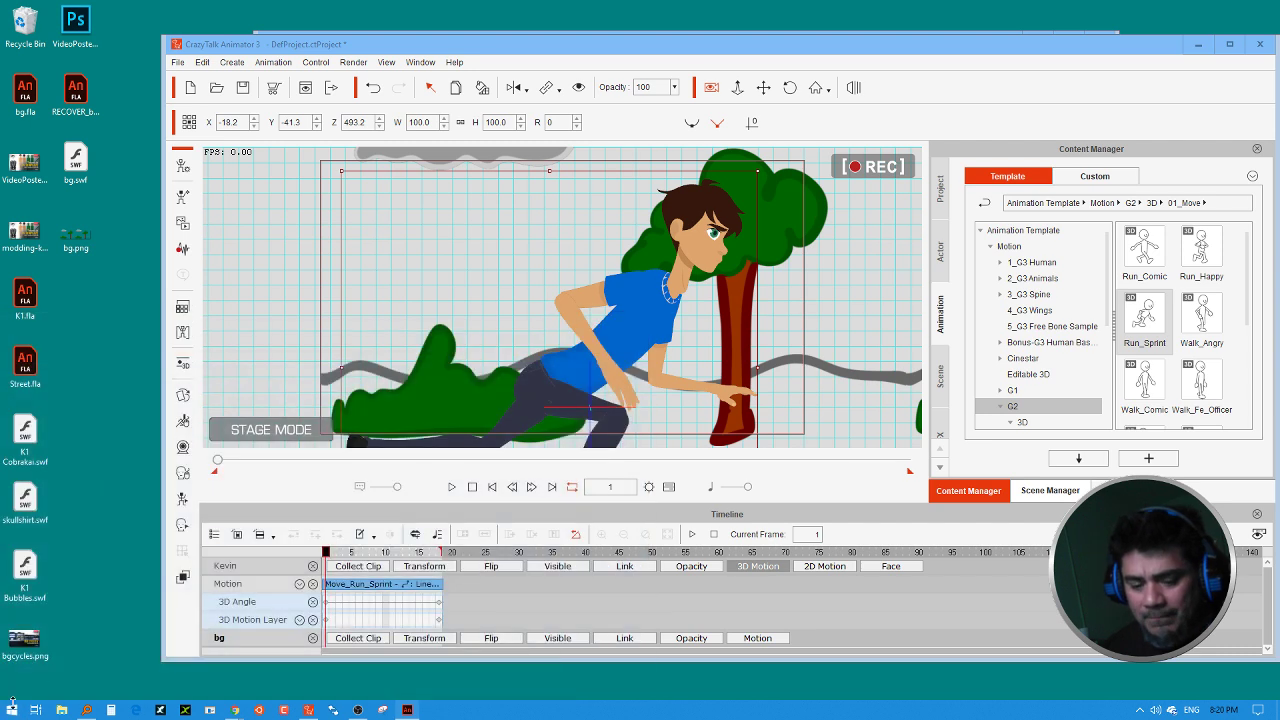
{"action": "left_click", "coordinate": [12, 710]}
{"action": "type", "text": "phot"}
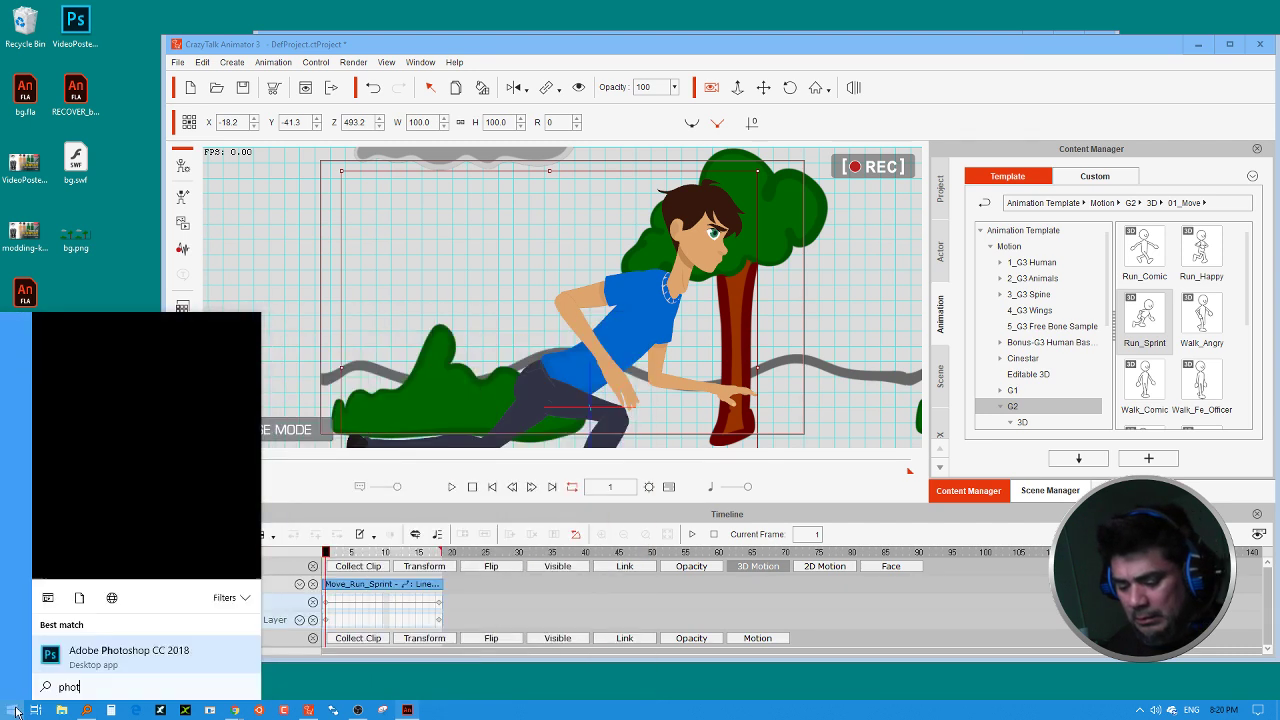
{"action": "type", "text": "oshop"}
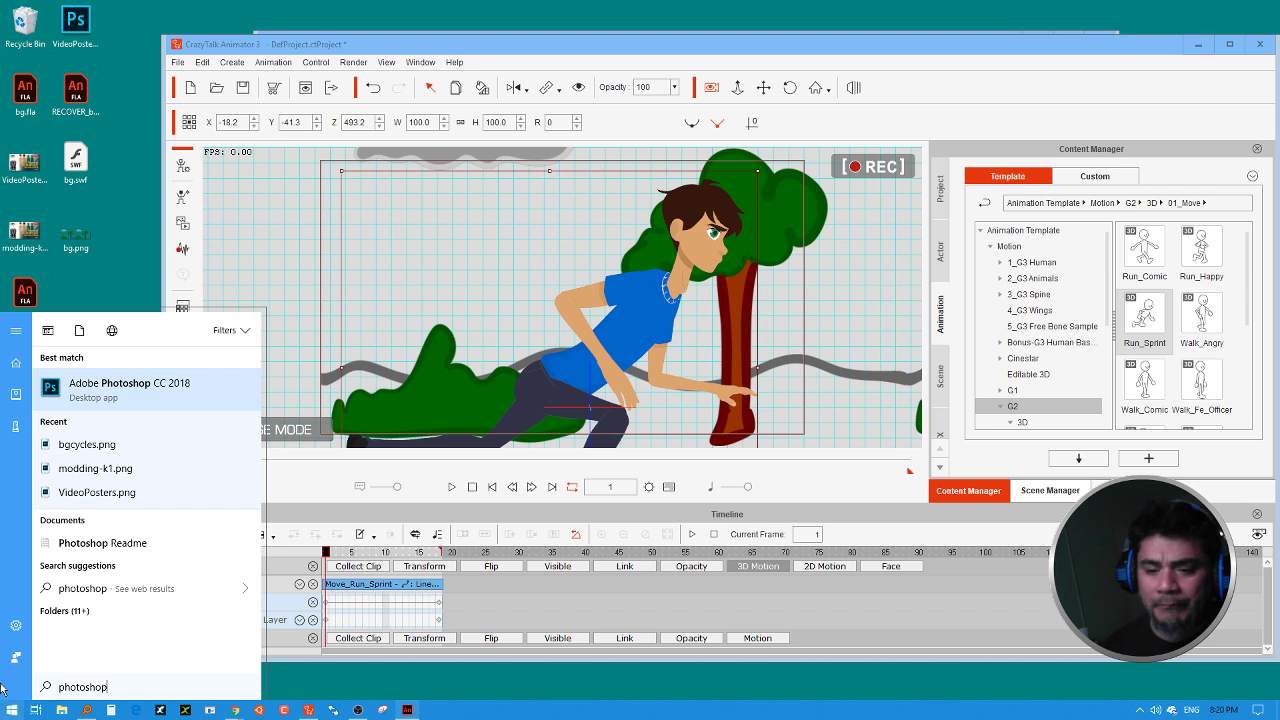
{"action": "left_click", "coordinate": [137, 407]}
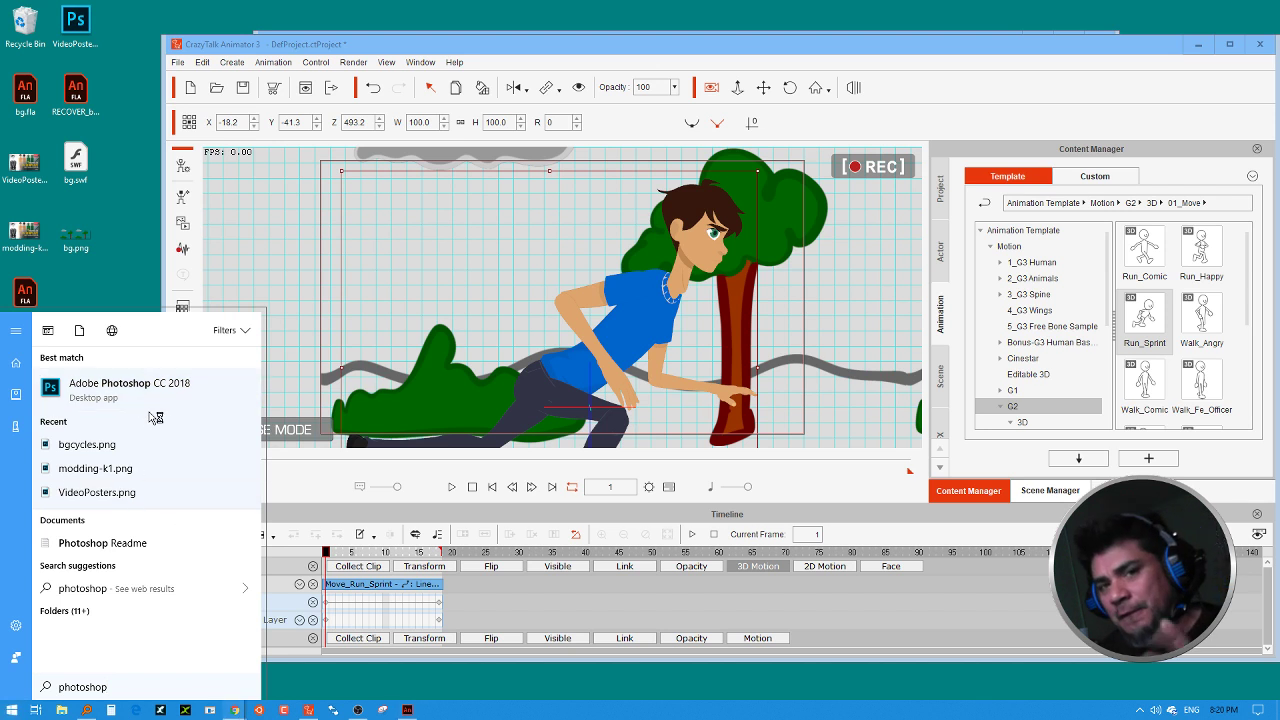
Step: Open the background prop in composer mode and send its image to Photoshop for editing
{"action": "left_click", "coordinate": [821, 212]}
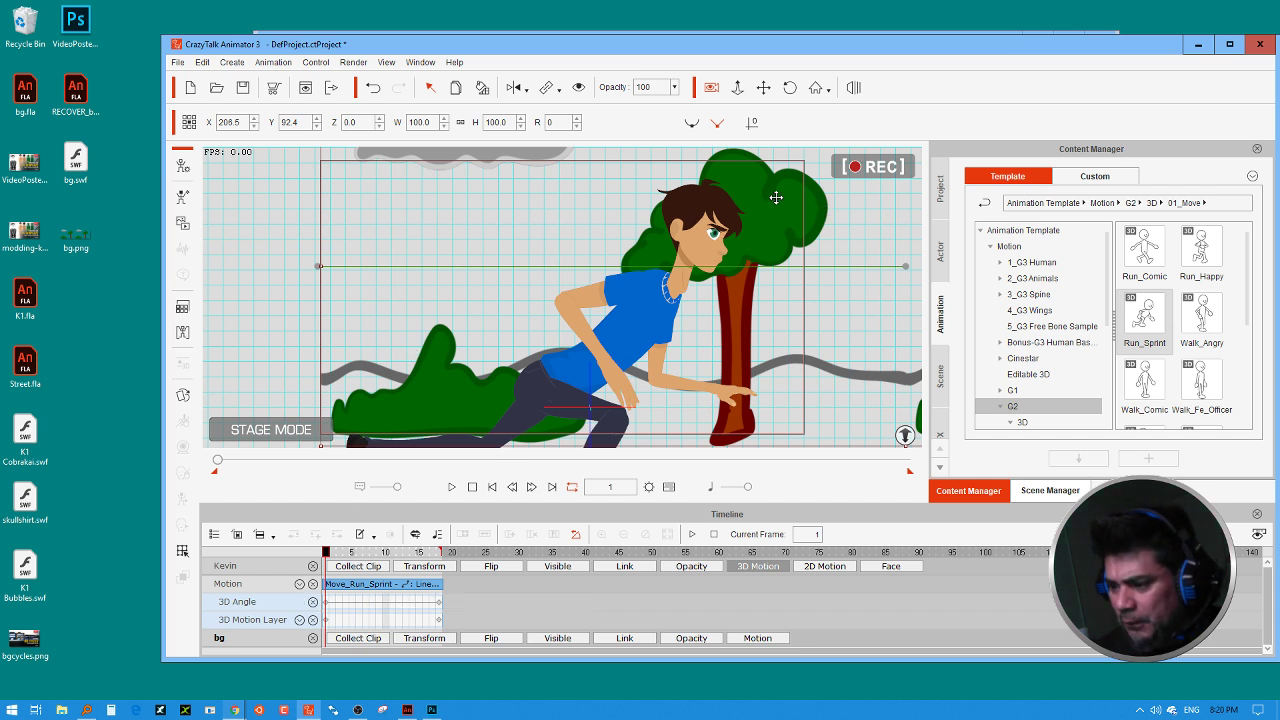
{"action": "right_click", "coordinate": [776, 198]}
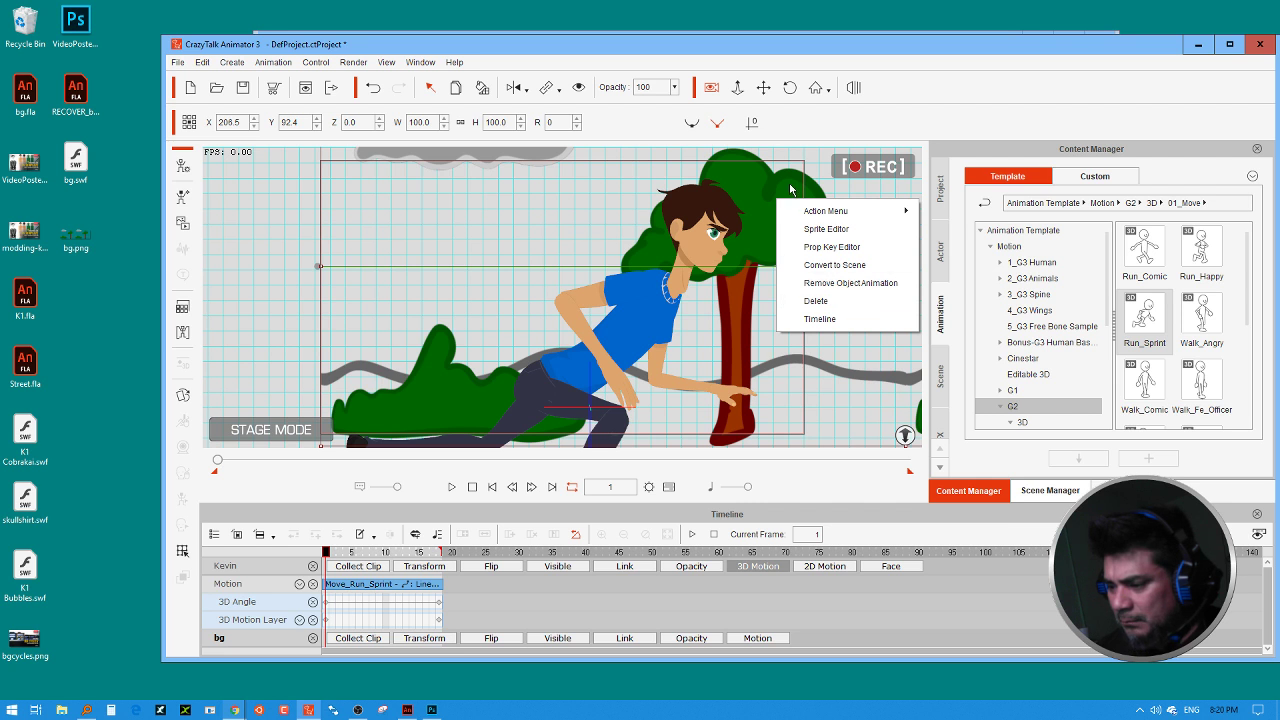
{"action": "left_click", "coordinate": [790, 189]}
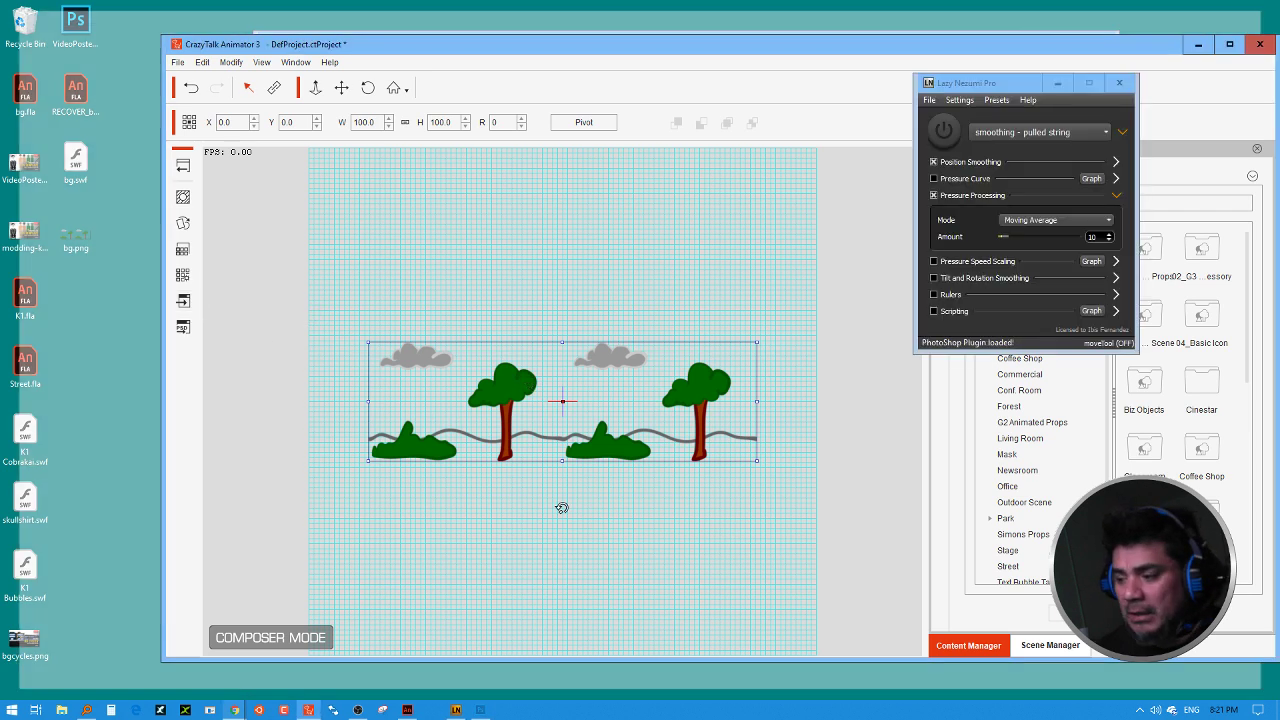
Step: Bring up bg.png in Photoshop and close the Lazy Nezumi Pro window covering it
{"action": "left_click", "coordinate": [458, 711]}
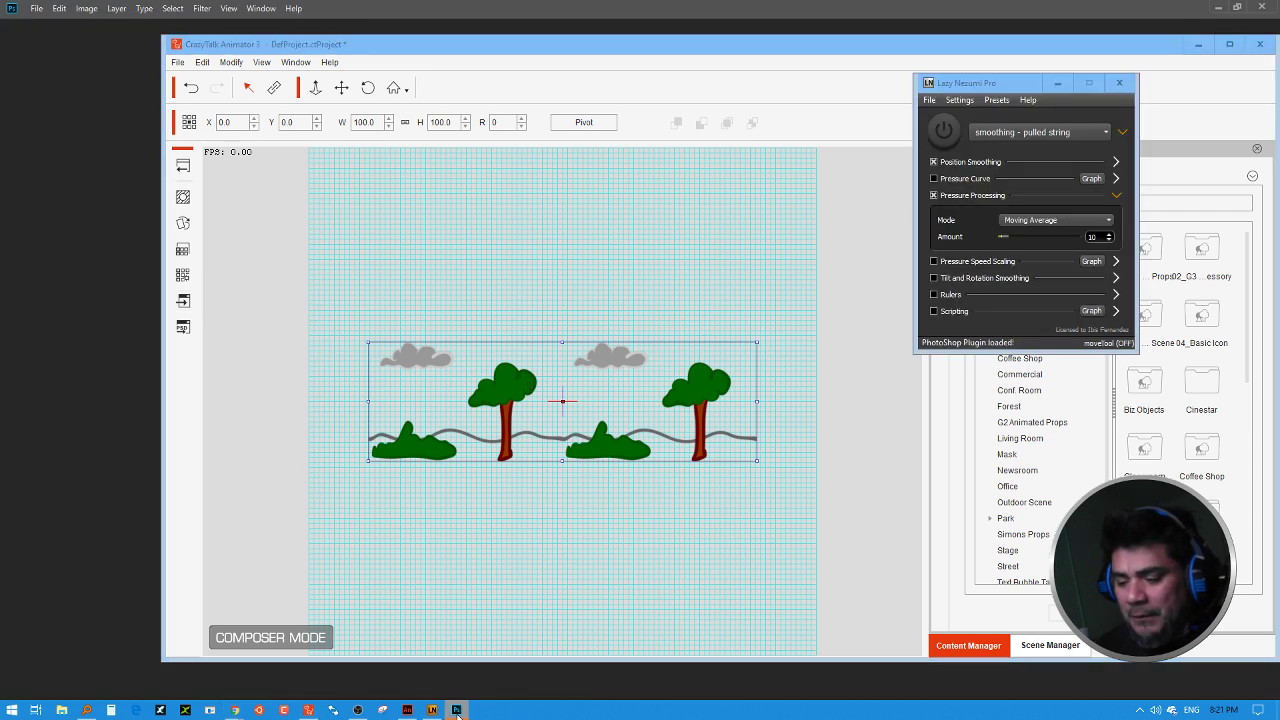
{"action": "left_click", "coordinate": [1199, 45]}
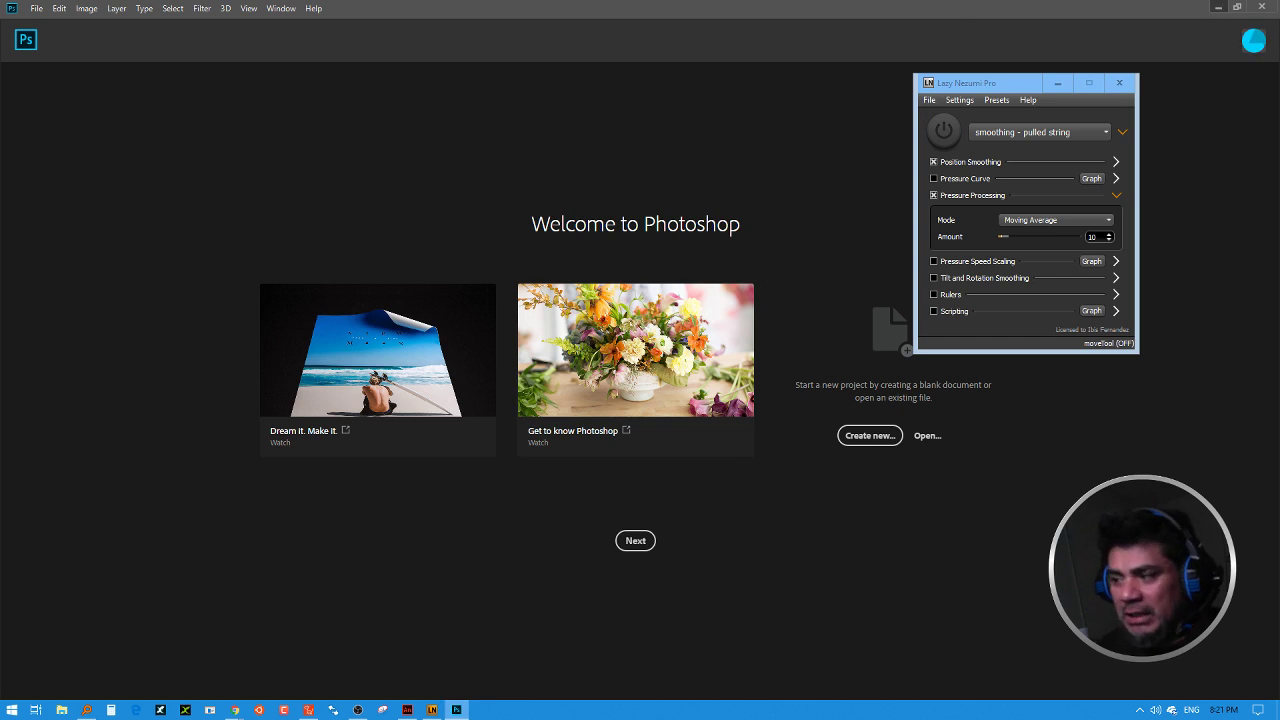
{"action": "left_click", "coordinate": [1217, 7]}
{"action": "left_click", "coordinate": [1108, 36]}
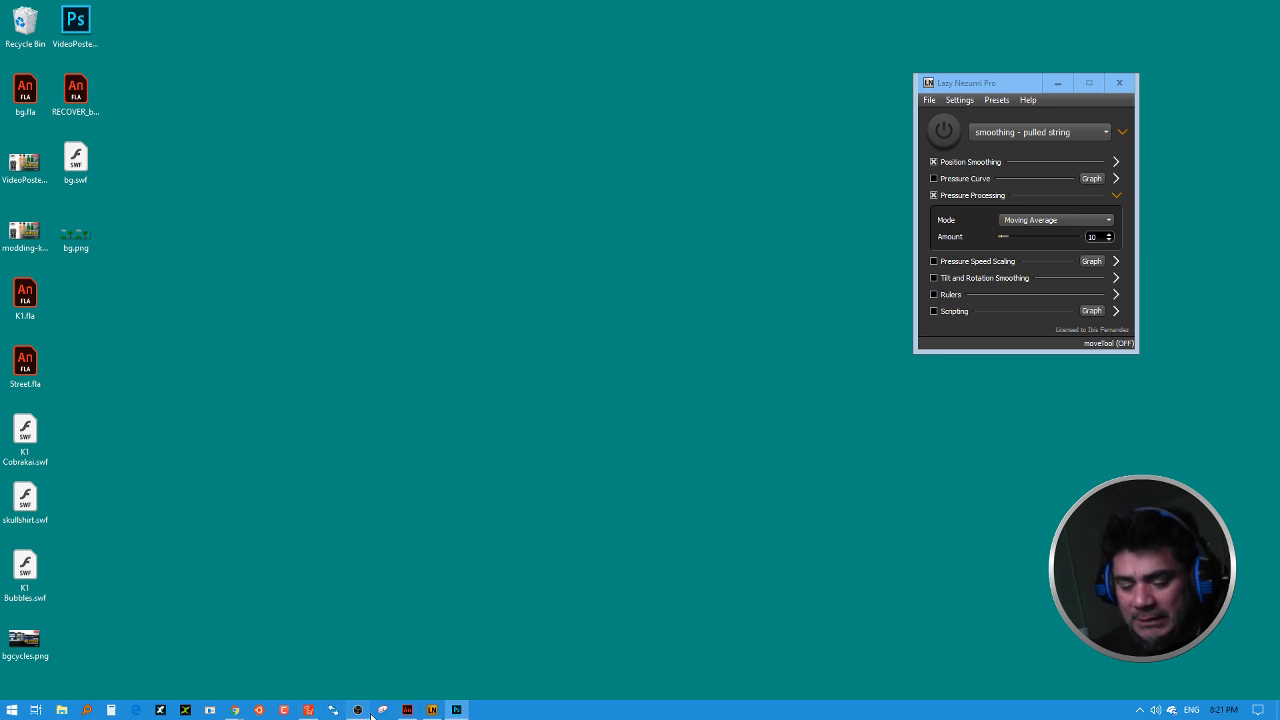
{"action": "left_click", "coordinate": [308, 710]}
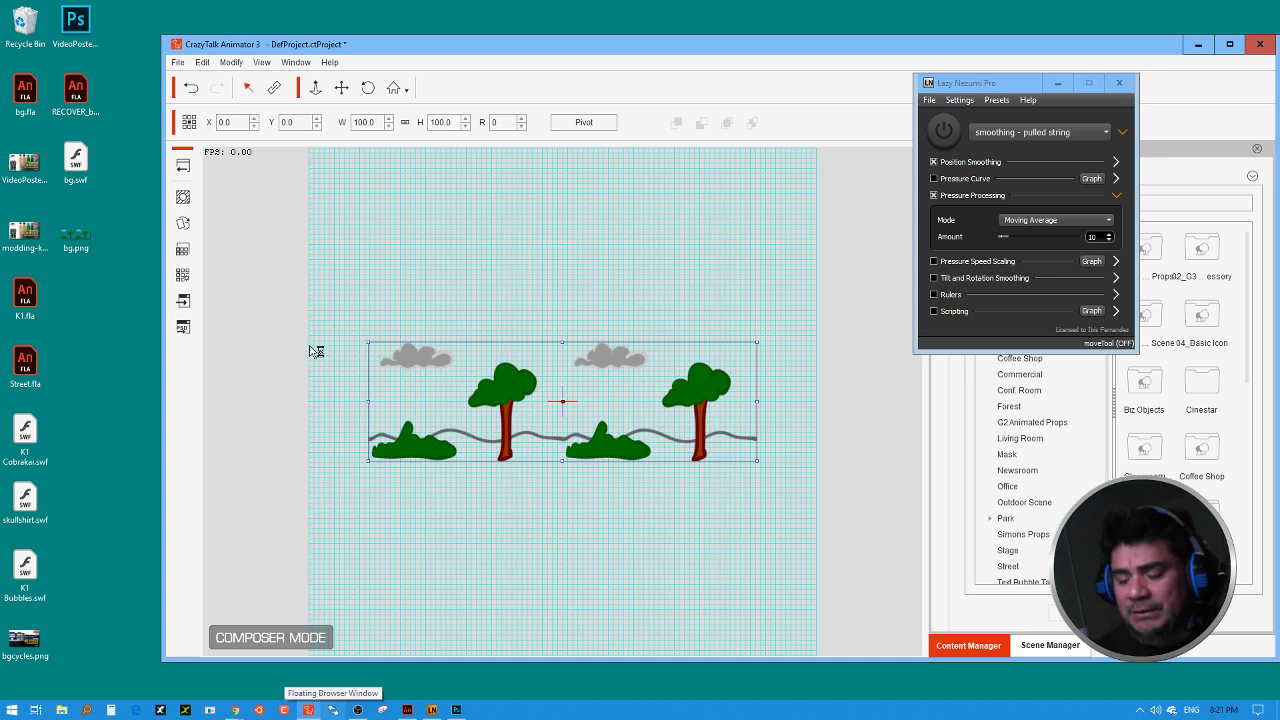
{"action": "key", "text": "alt+Tab"}
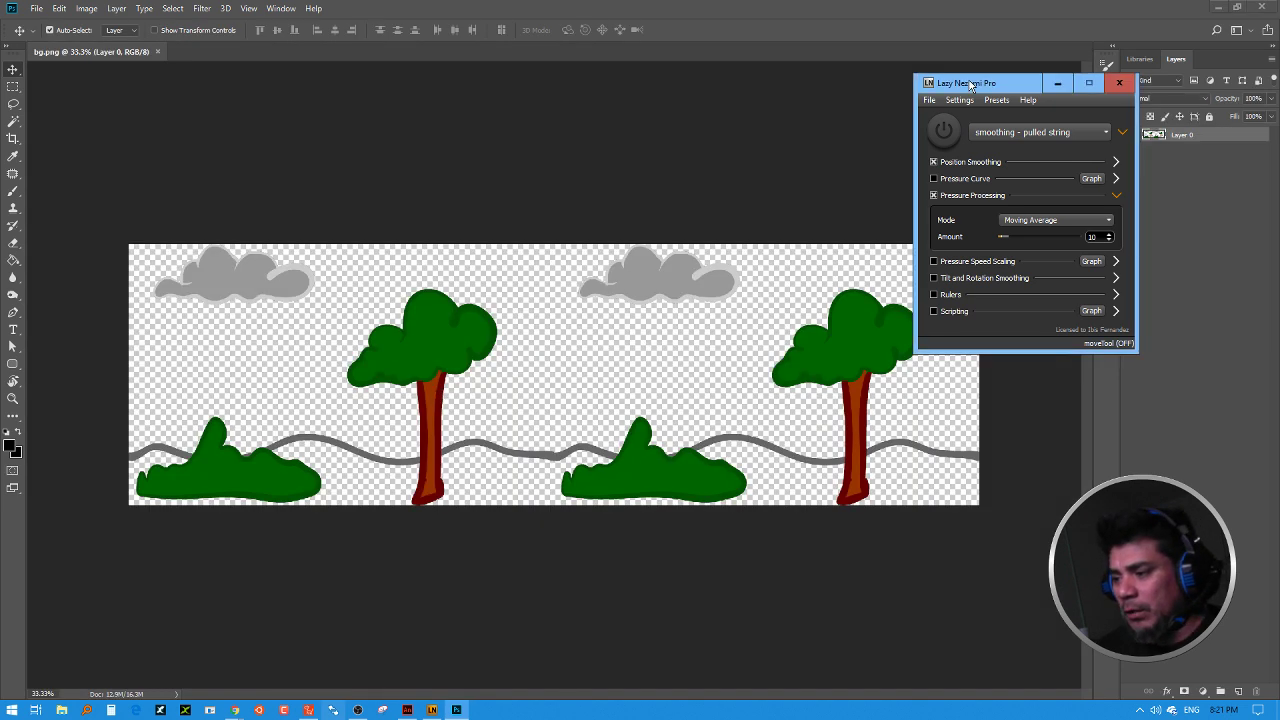
{"action": "left_click_drag", "start_coordinate": [1095, 83], "coordinate": [1197, 241]}
{"action": "left_click", "coordinate": [1234, 246]}
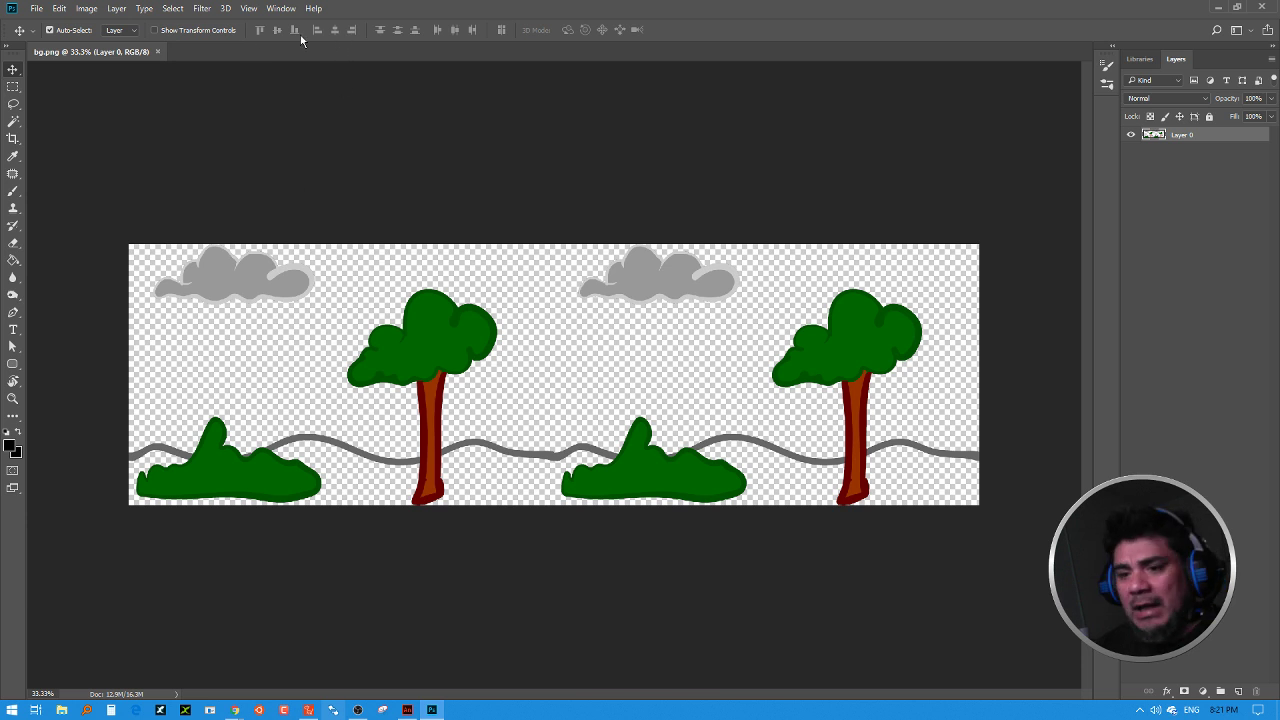
Step: Apply a Motion Blur with a 0° angle and an increased distance to the background layer
{"action": "left_click", "coordinate": [201, 9]}
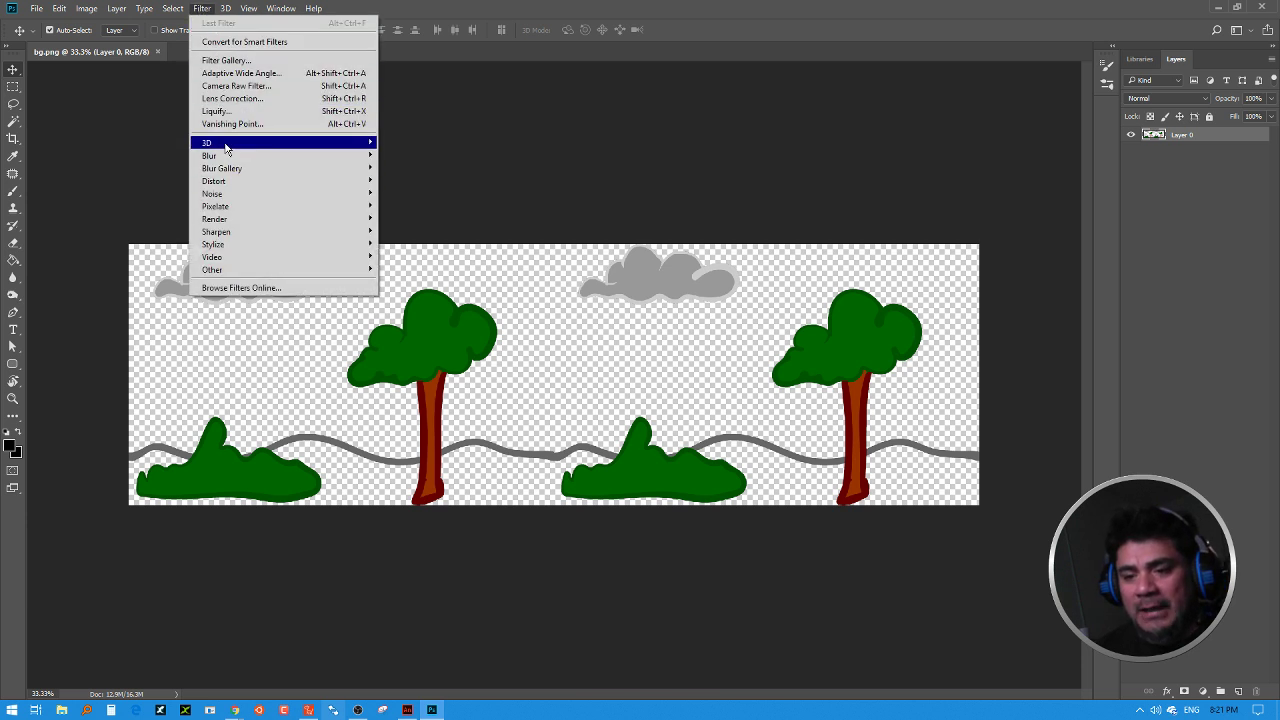
{"action": "mouse_move", "coordinate": [228, 156]}
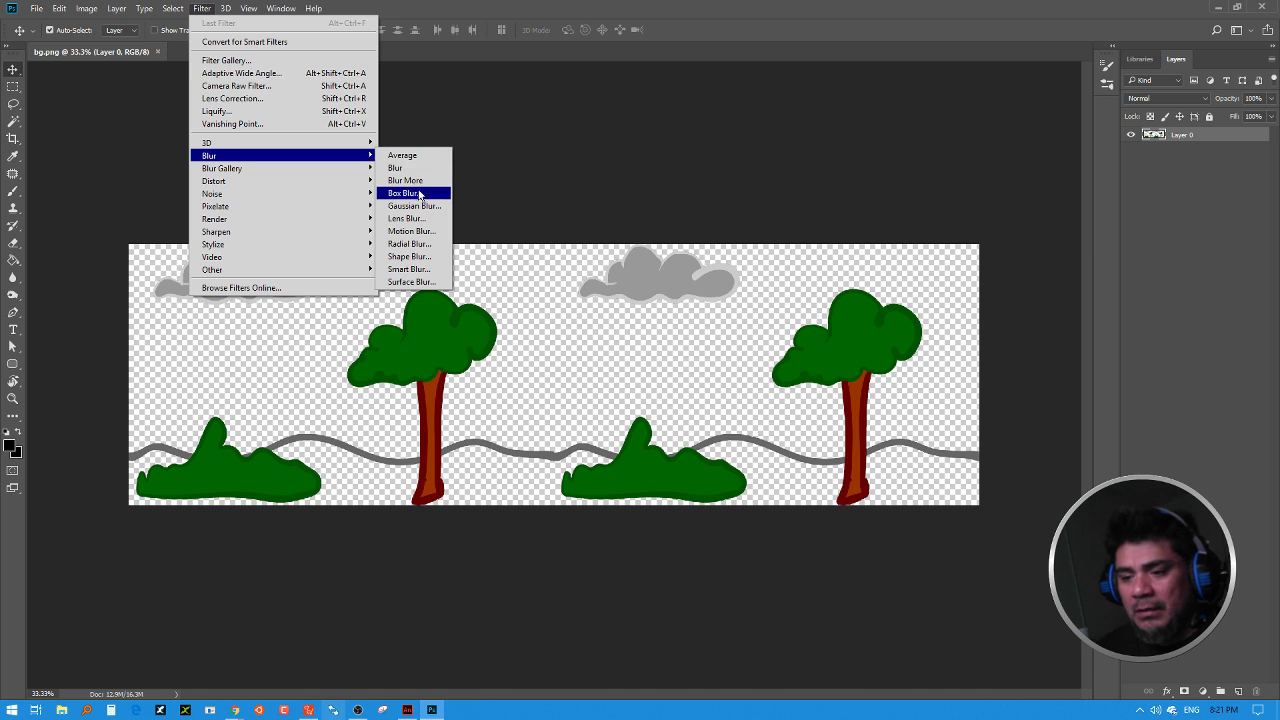
{"action": "left_click", "coordinate": [410, 231]}
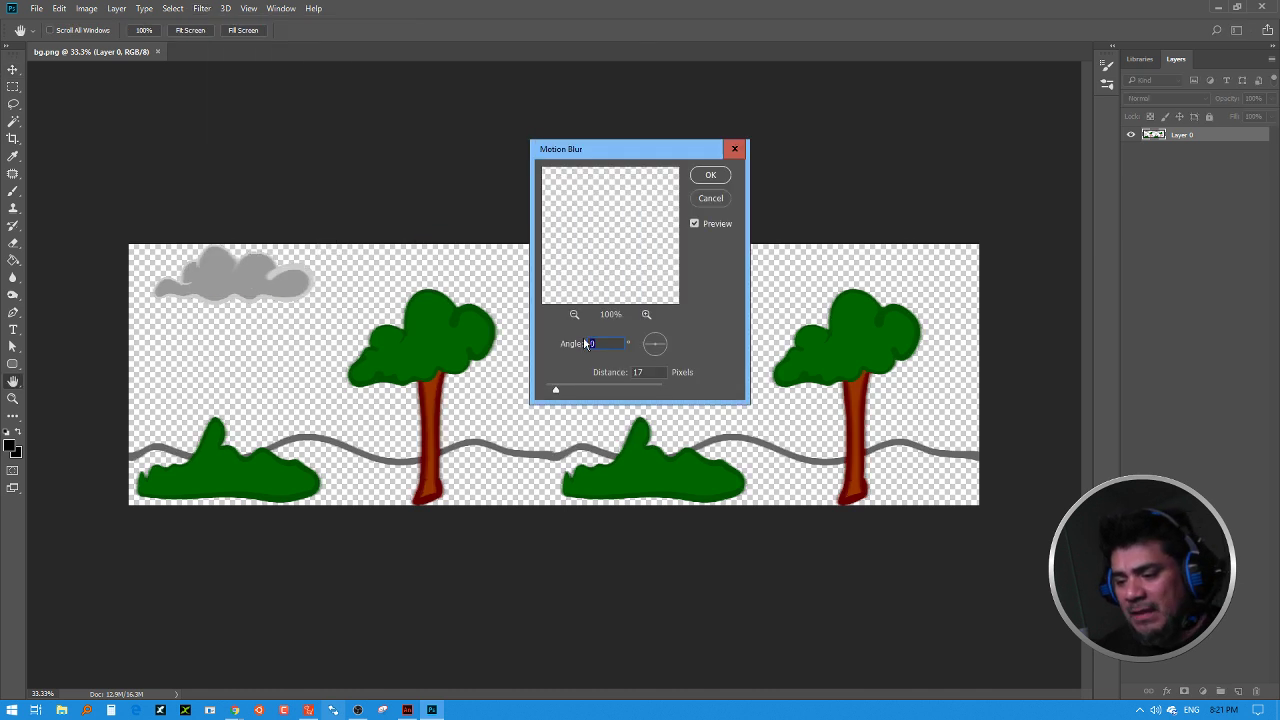
{"action": "left_click_drag", "start_coordinate": [556, 391], "coordinate": [587, 391]}
{"action": "left_click", "coordinate": [711, 176]}
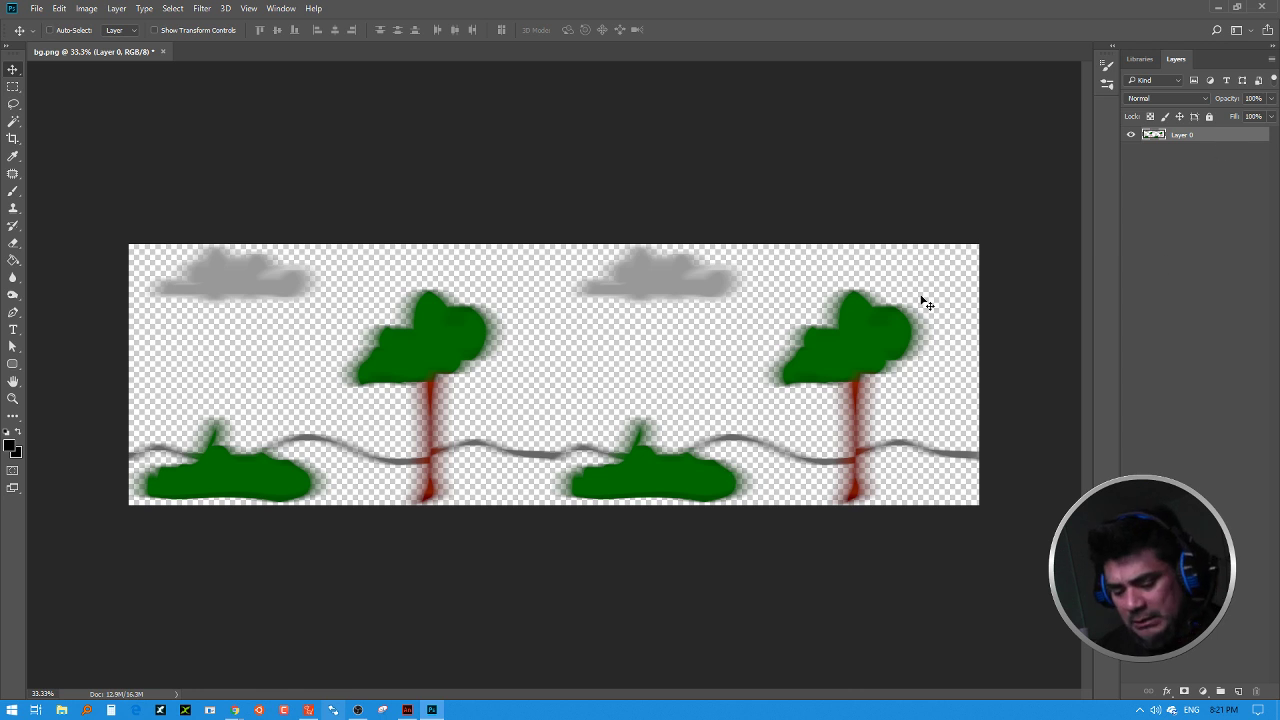
Step: Save the blurred bg.png and switch to CrazyTalk Animator
{"action": "key", "text": "ctrl+s"}
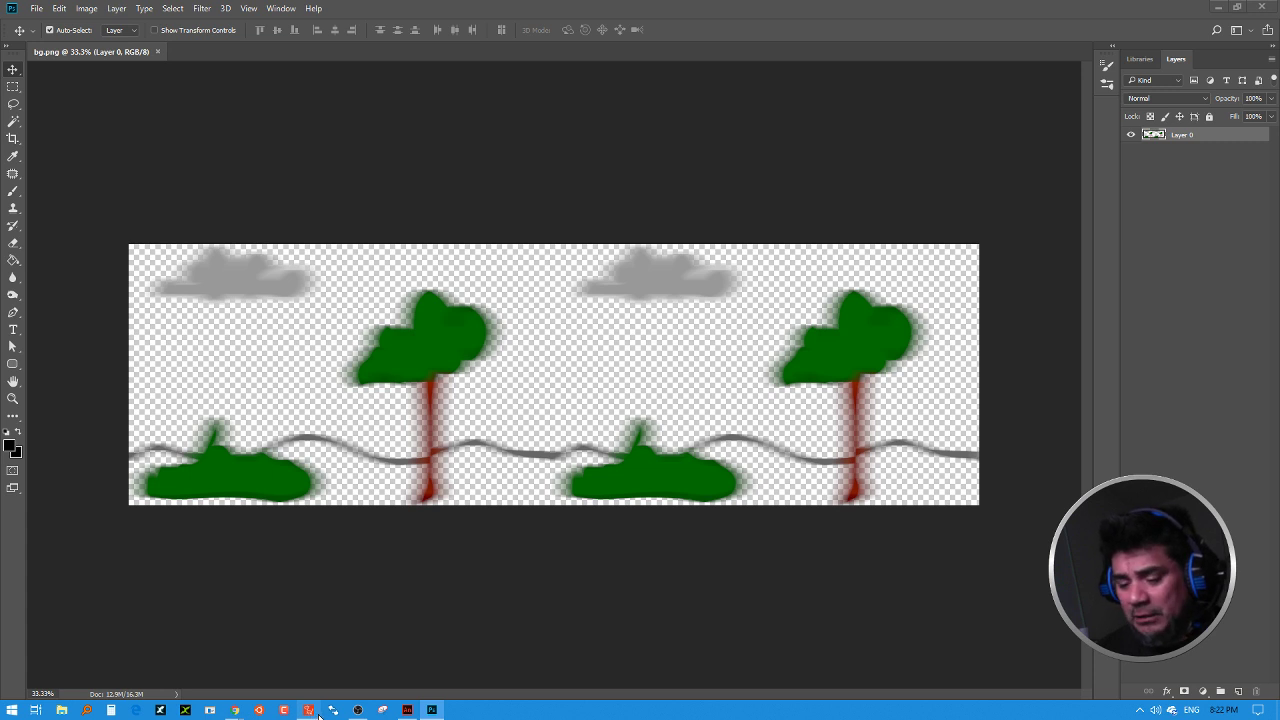
{"action": "left_click", "coordinate": [314, 712]}
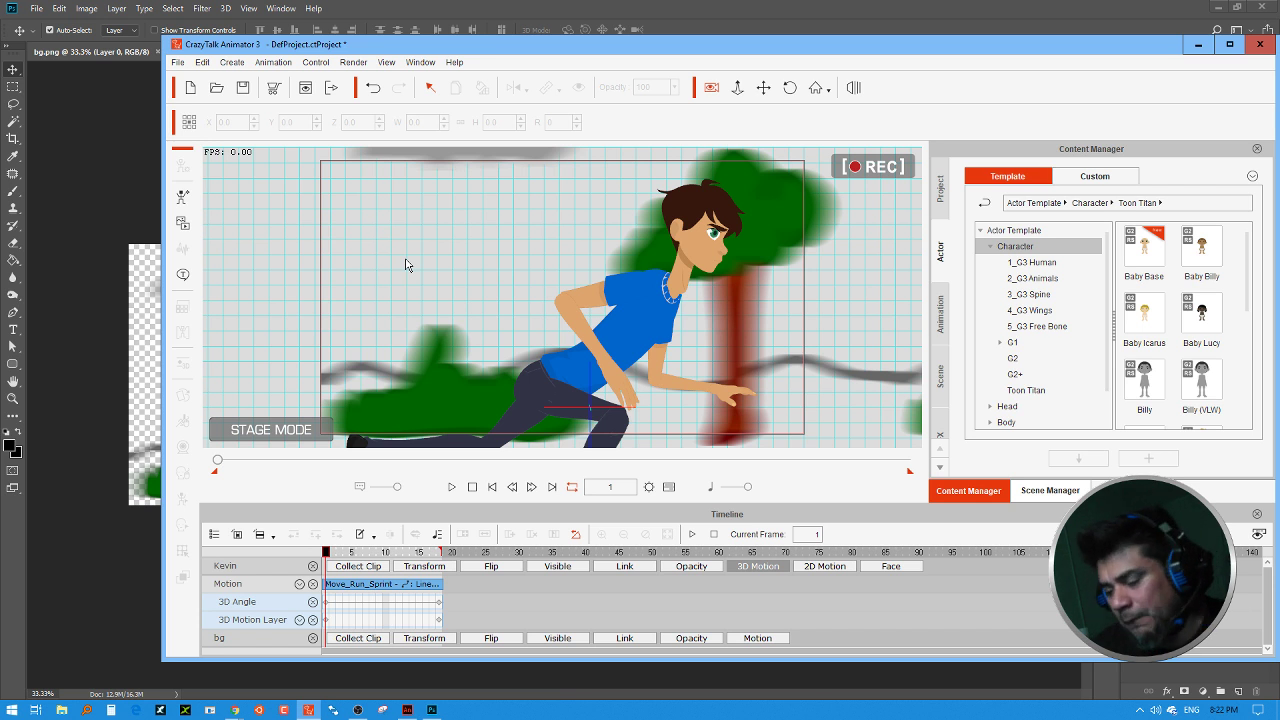
Step: Preview the run cycle over the blurred background and delete the bg prop from the stage
{"action": "left_click", "coordinate": [458, 493]}
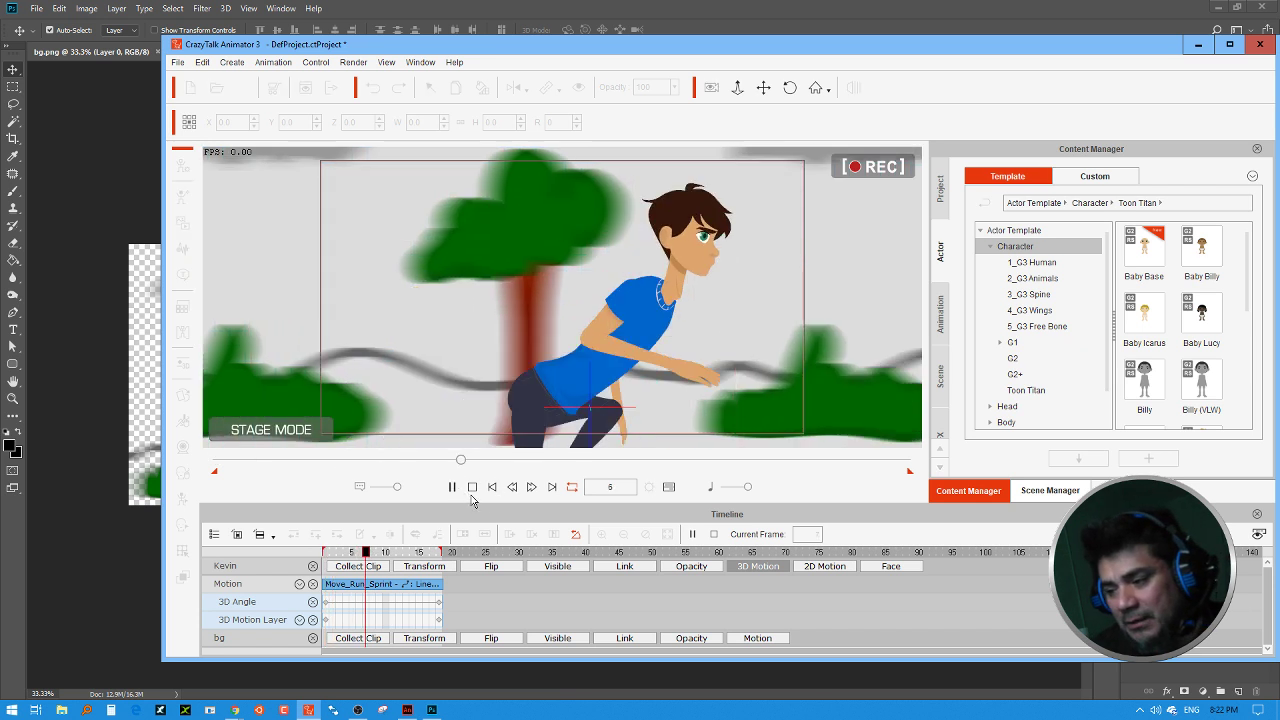
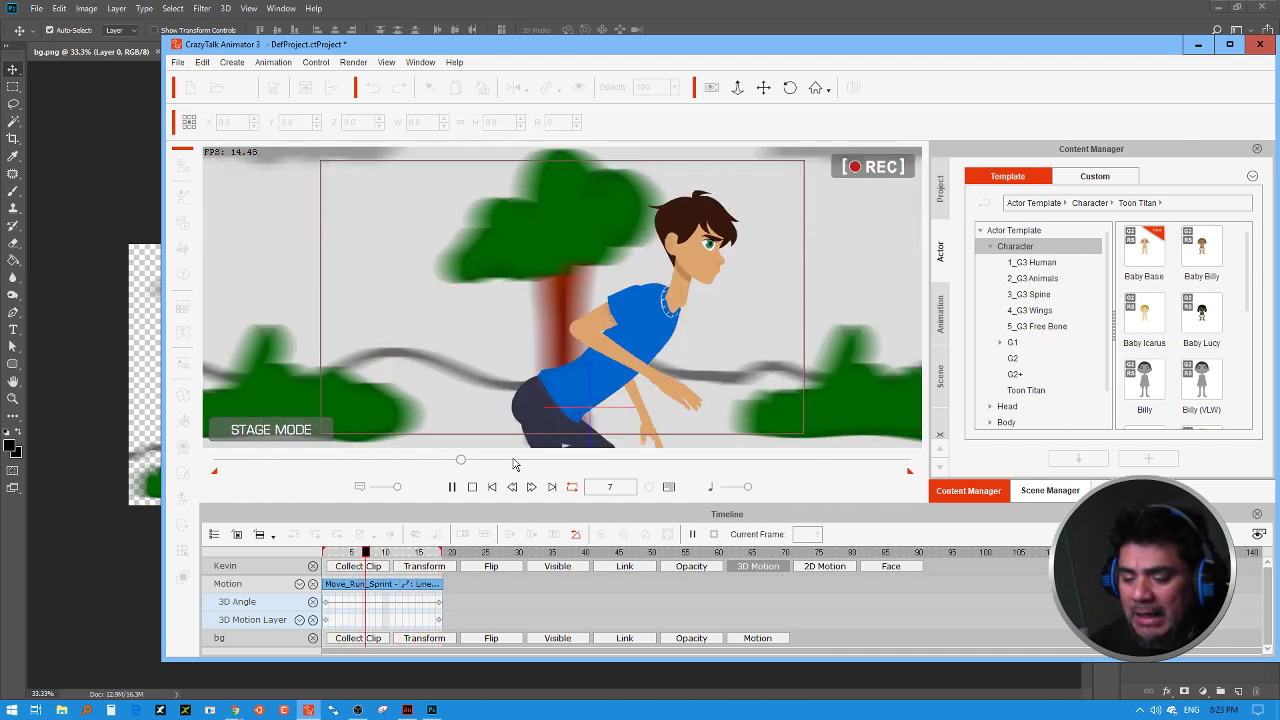
{"action": "left_click", "coordinate": [474, 488]}
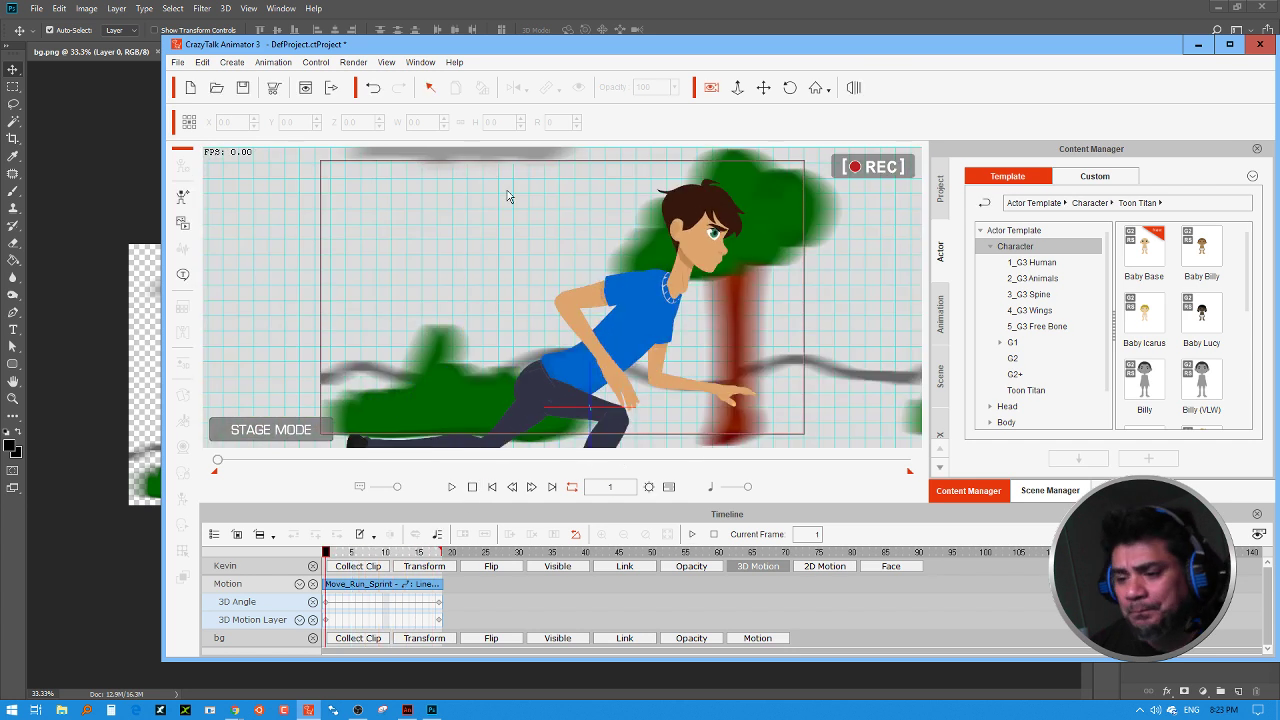
{"action": "left_click", "coordinate": [439, 383]}
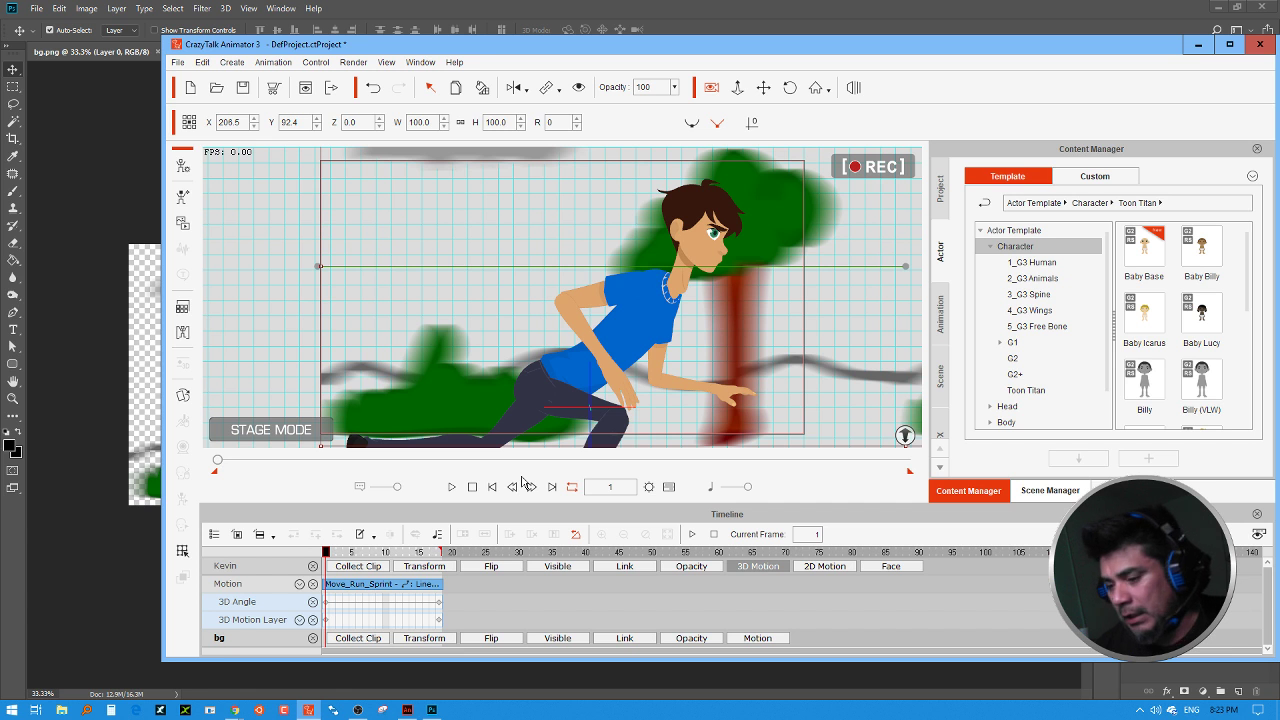
{"action": "key", "text": "Delete"}
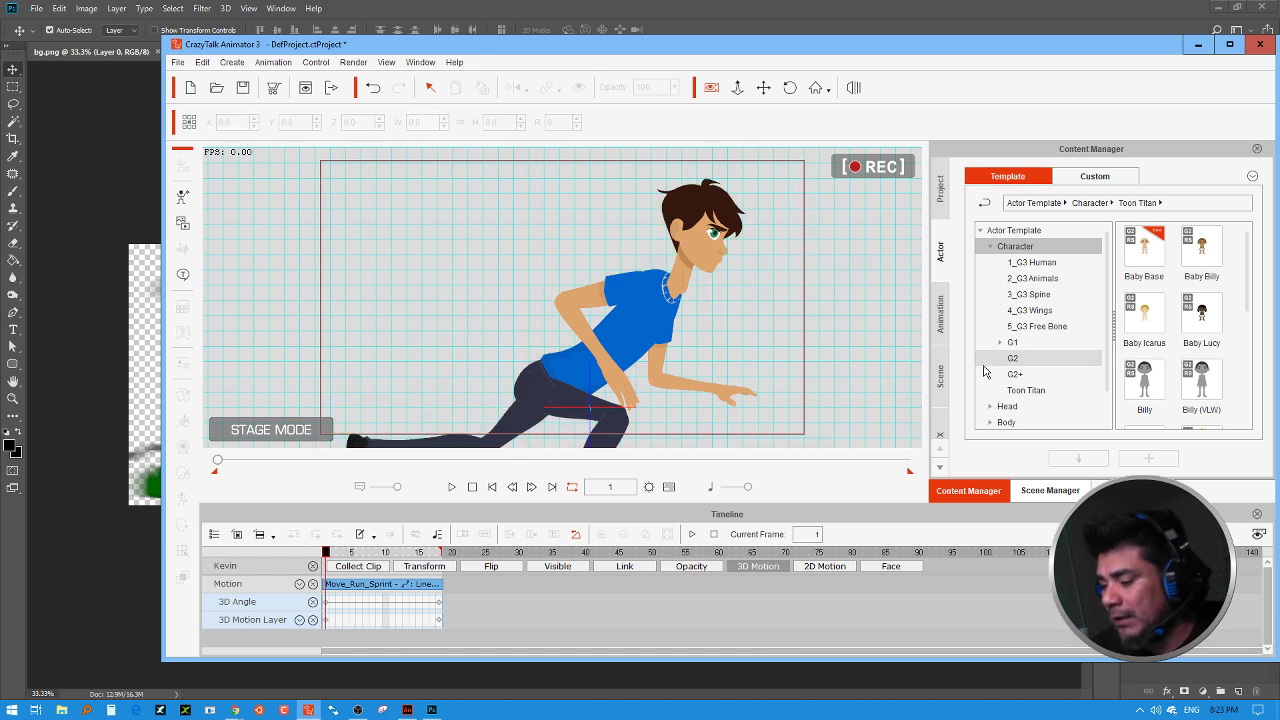
Step: Maximize the application window and open the LaMadeblande Exterior folder of the custom props
{"action": "left_click", "coordinate": [941, 374]}
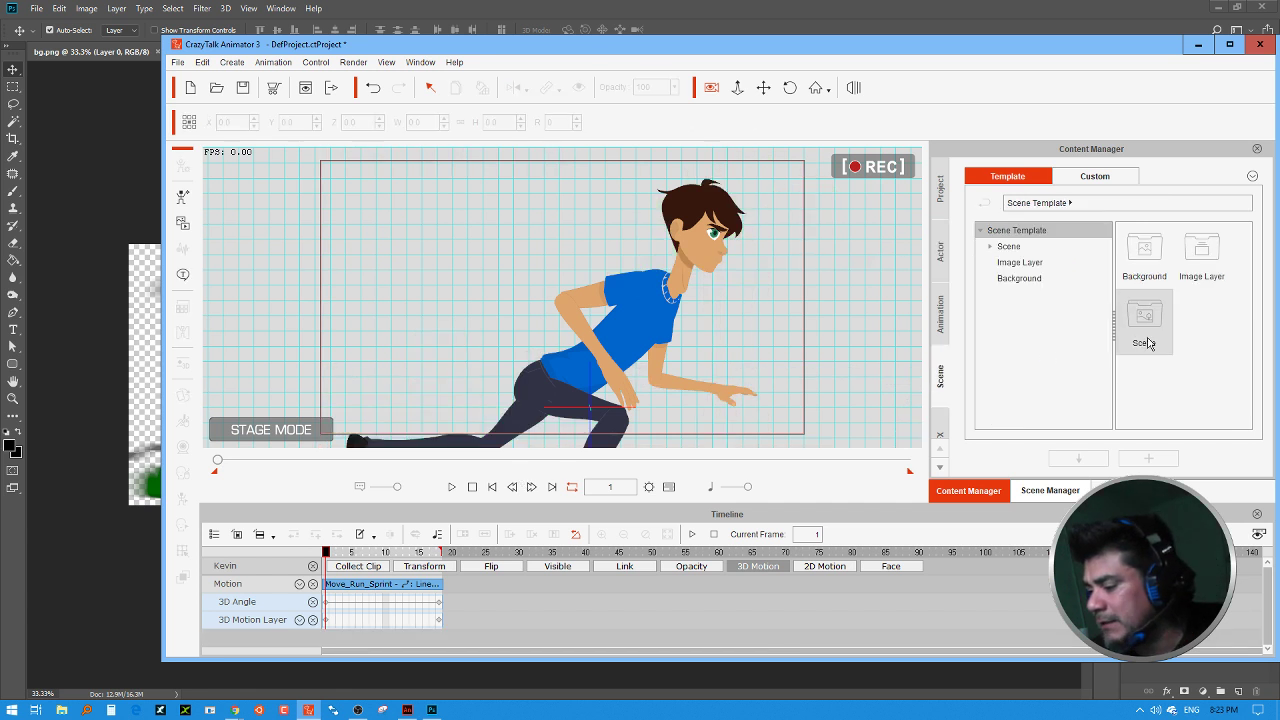
{"action": "left_click", "coordinate": [1108, 182]}
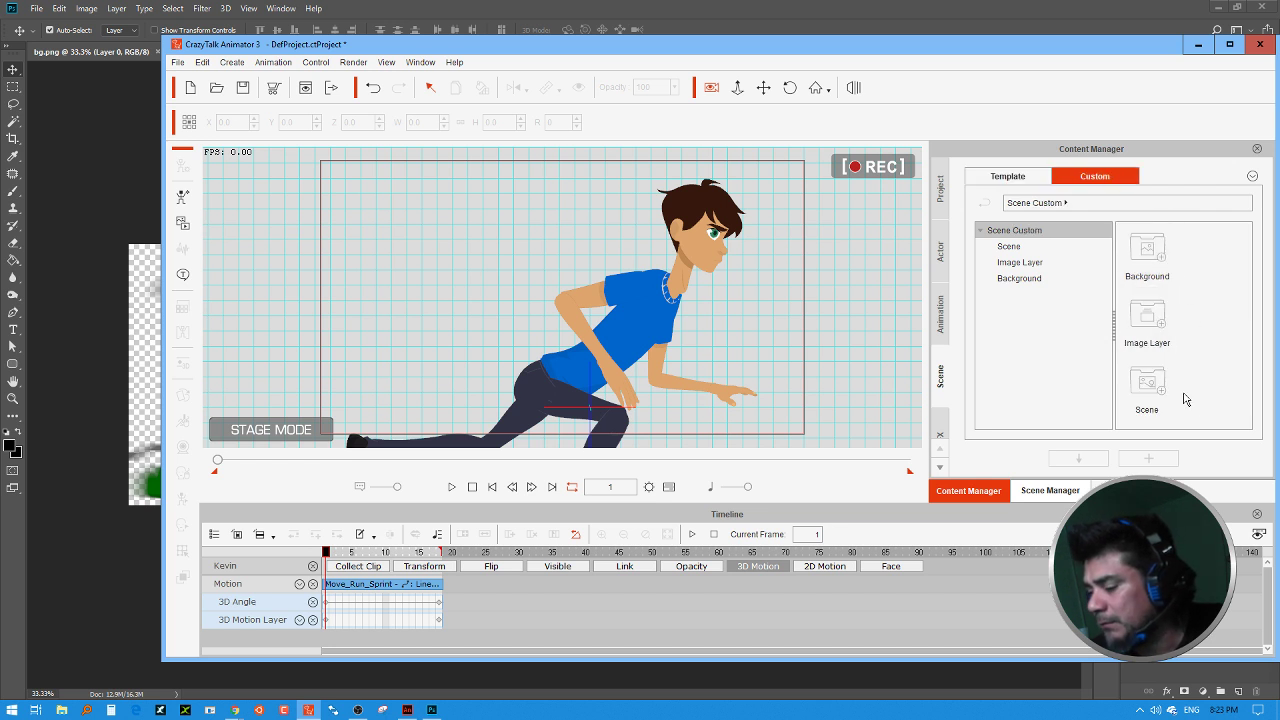
{"action": "double_click", "coordinate": [949, 47]}
{"action": "left_click", "coordinate": [945, 455]}
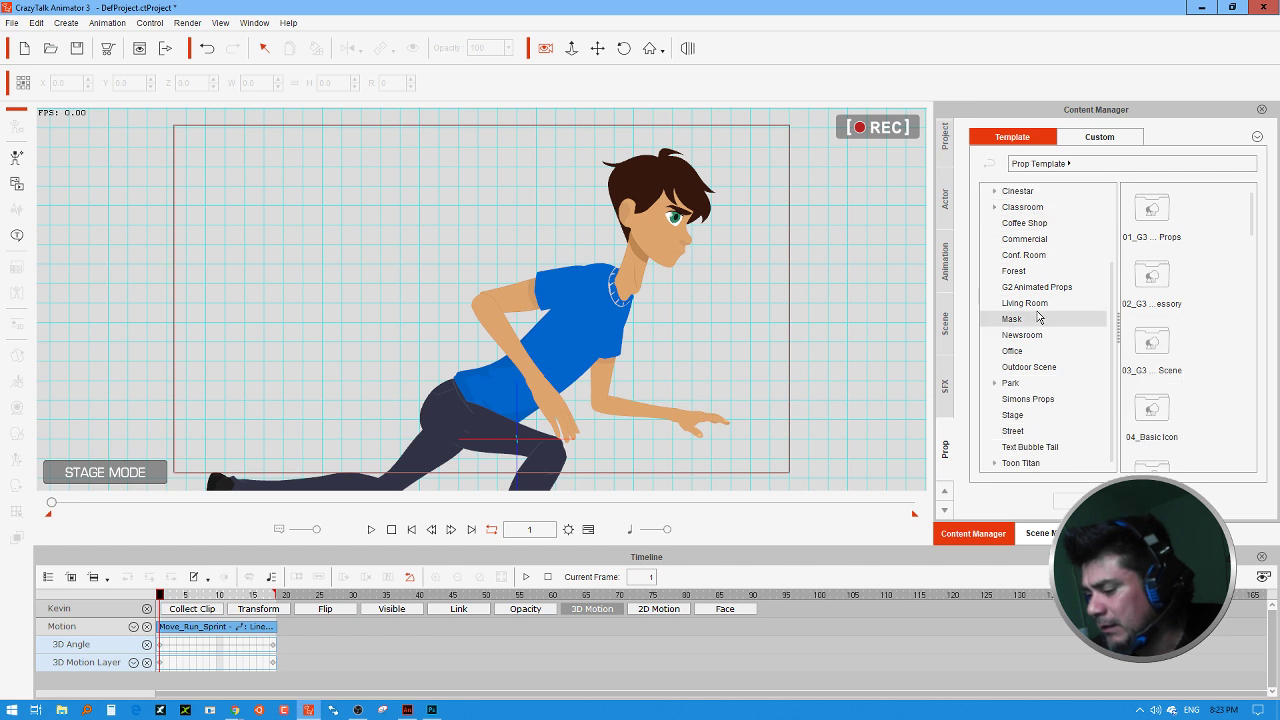
{"action": "left_click", "coordinate": [1025, 463]}
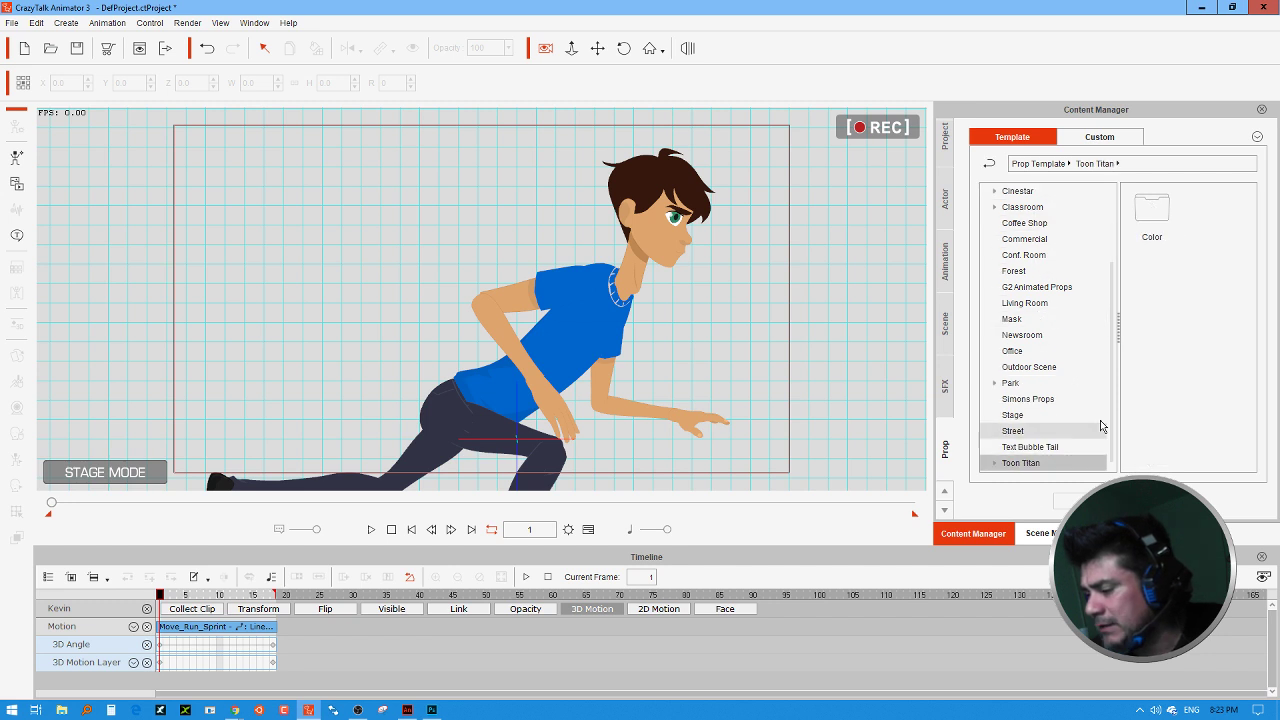
{"action": "left_click", "coordinate": [1086, 143]}
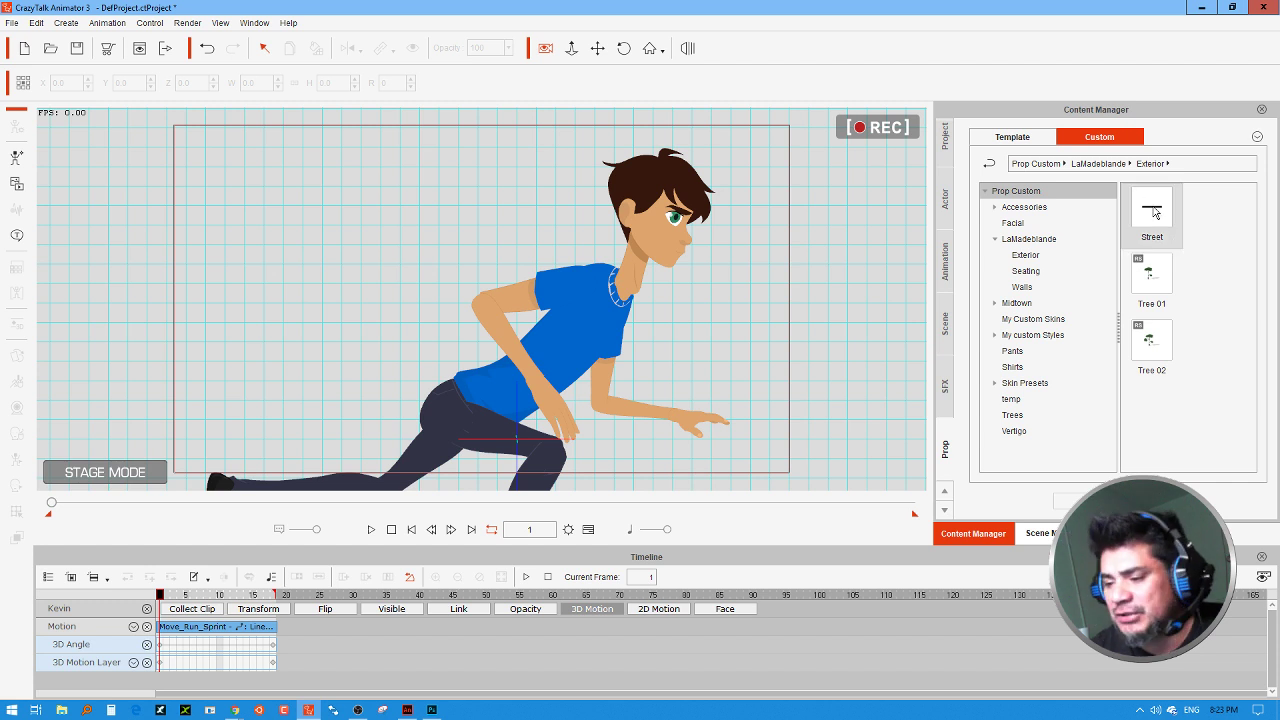
Step: Place the Street prop behind the character's legs and extend it to the right with an adjoining copy
{"action": "left_click_drag", "start_coordinate": [1155, 212], "coordinate": [212, 416]}
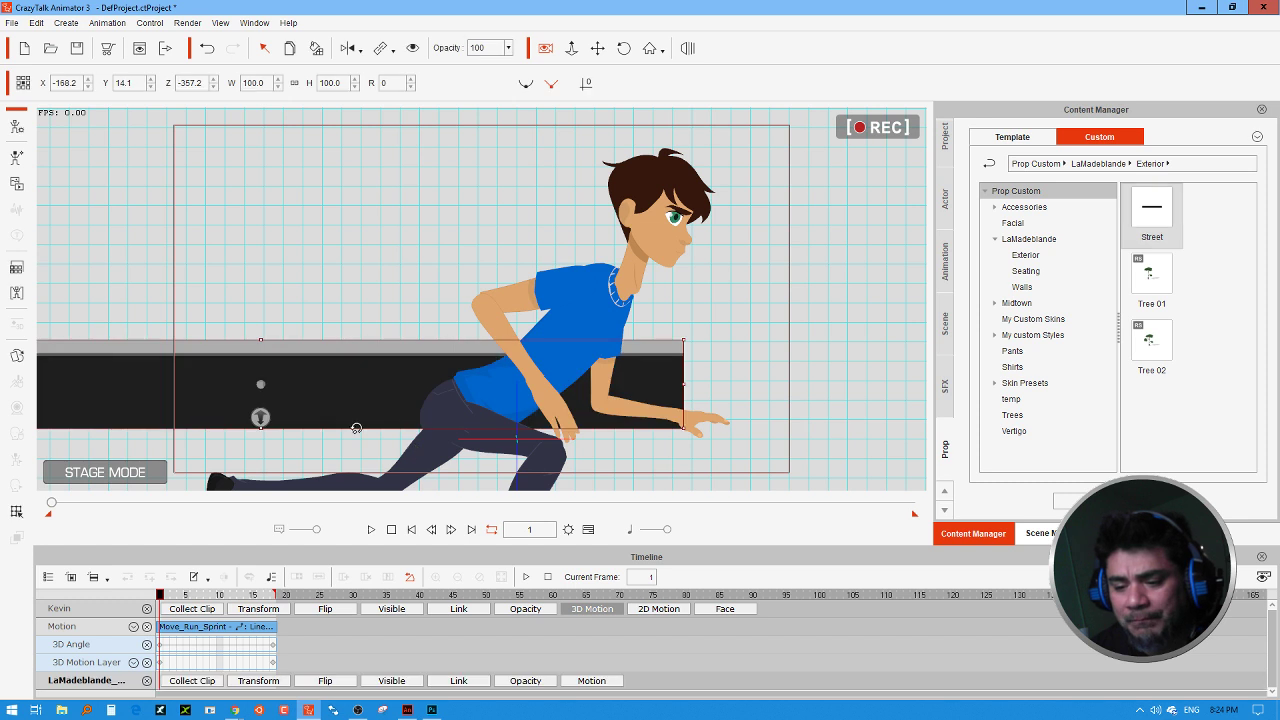
{"action": "left_click_drag", "start_coordinate": [336, 379], "coordinate": [458, 427]}
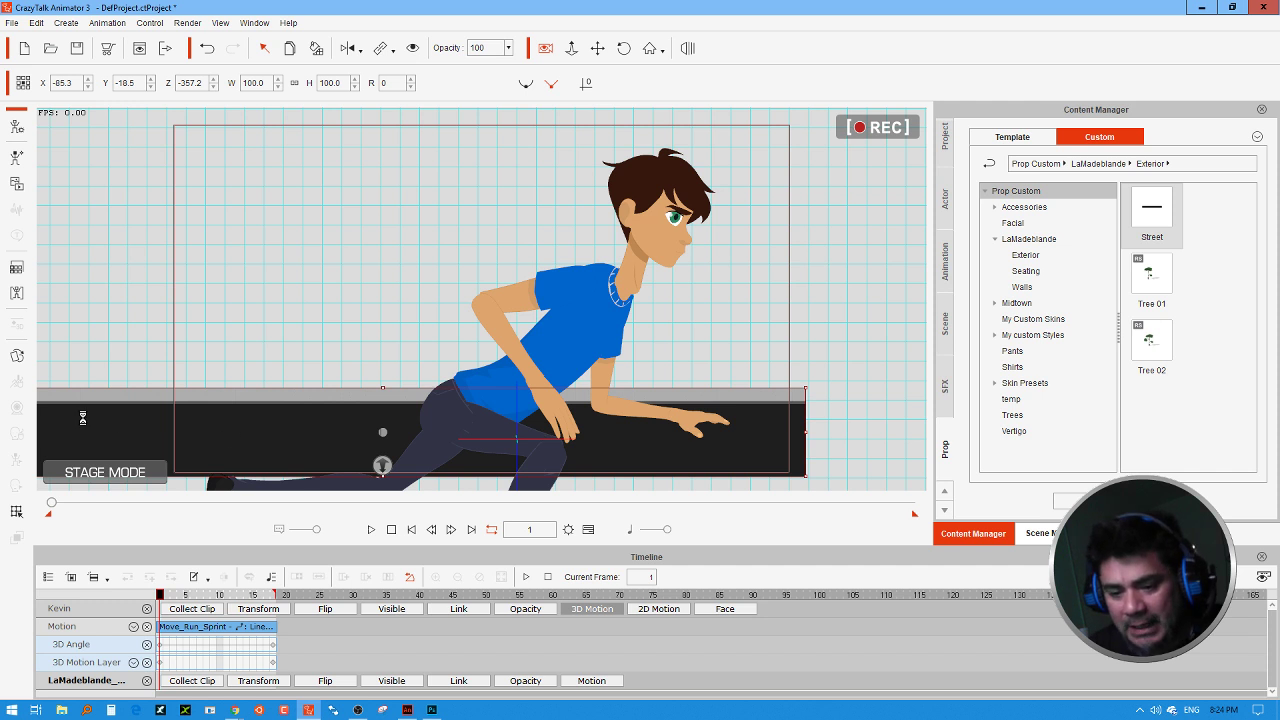
{"action": "left_click_drag", "start_coordinate": [82, 418], "coordinate": [921, 425]}
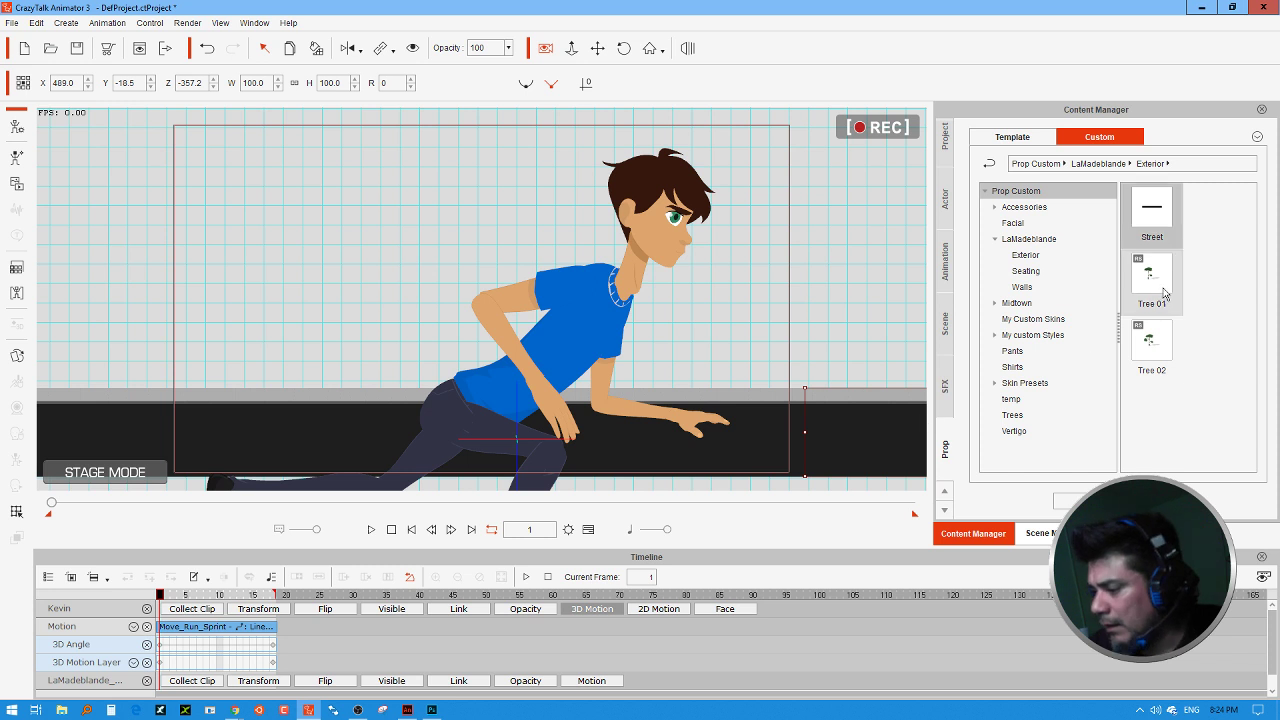
Step: Stand the Tree 01 prop on the sidewalk left of the camera frame and remove the duplicate street section
{"action": "left_click_drag", "start_coordinate": [1151, 275], "coordinate": [290, 350]}
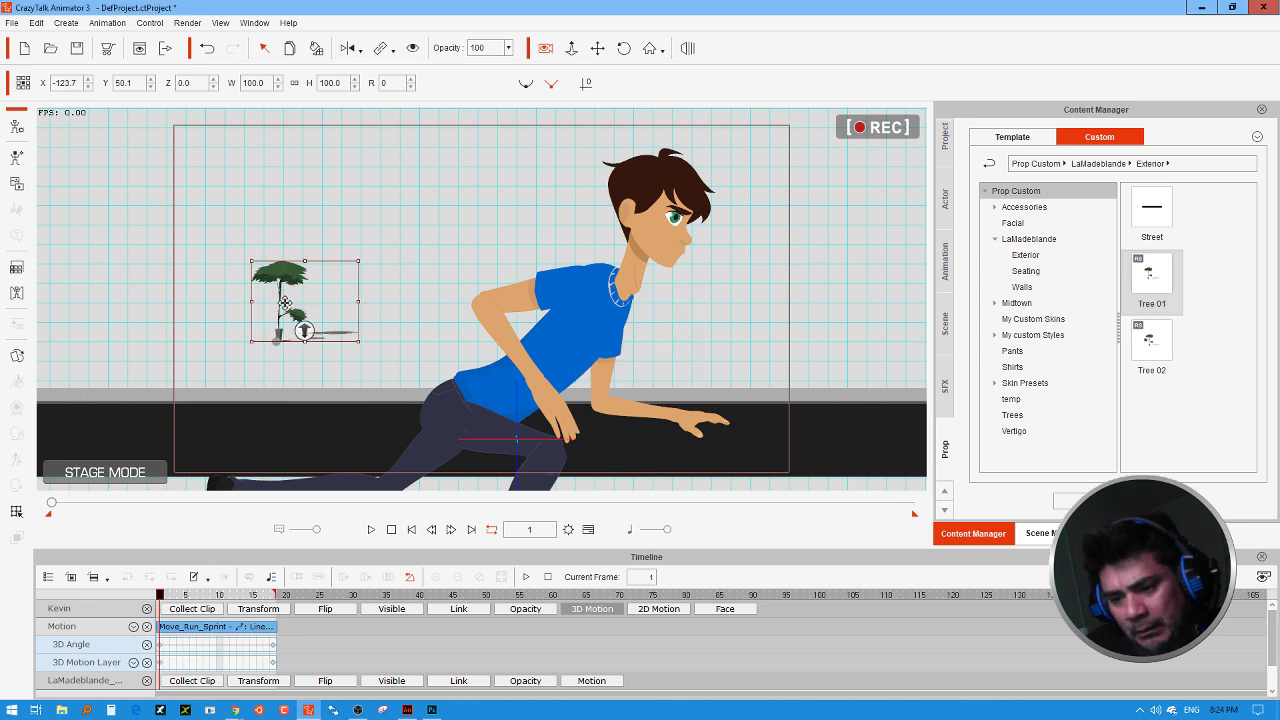
{"action": "left_click_drag", "start_coordinate": [285, 302], "coordinate": [84, 335]}
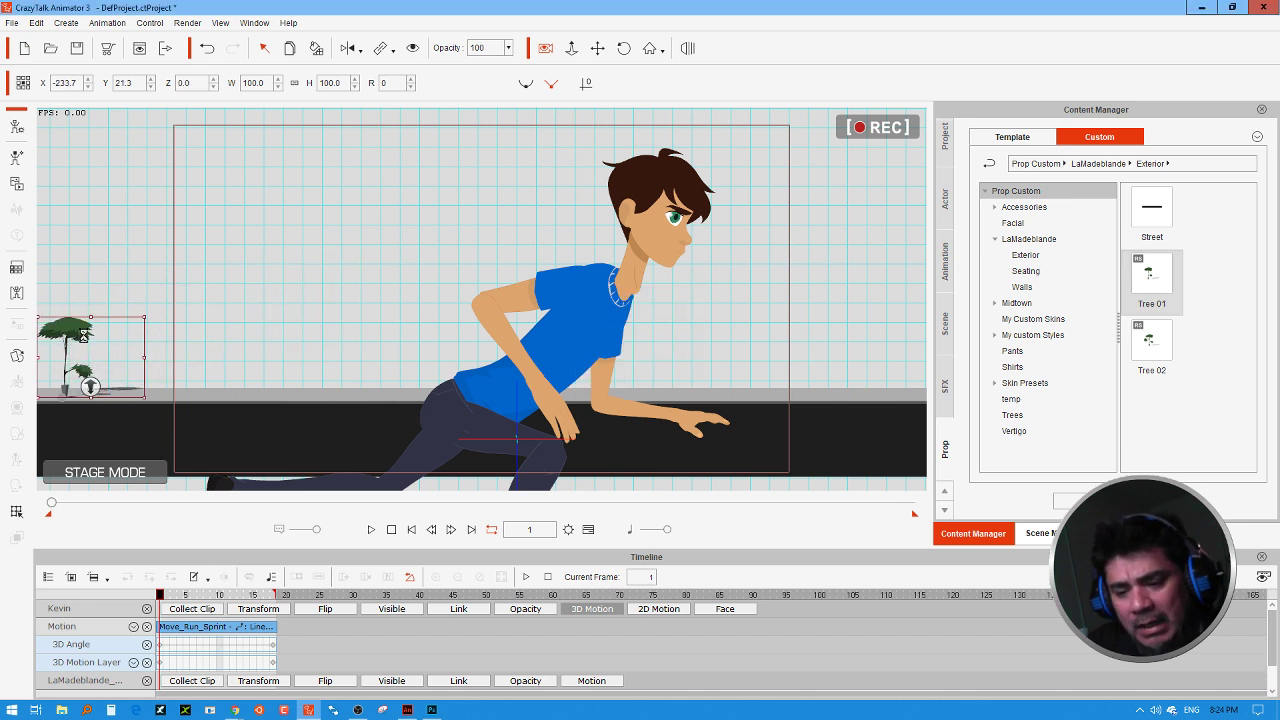
{"action": "left_click", "coordinate": [831, 441]}
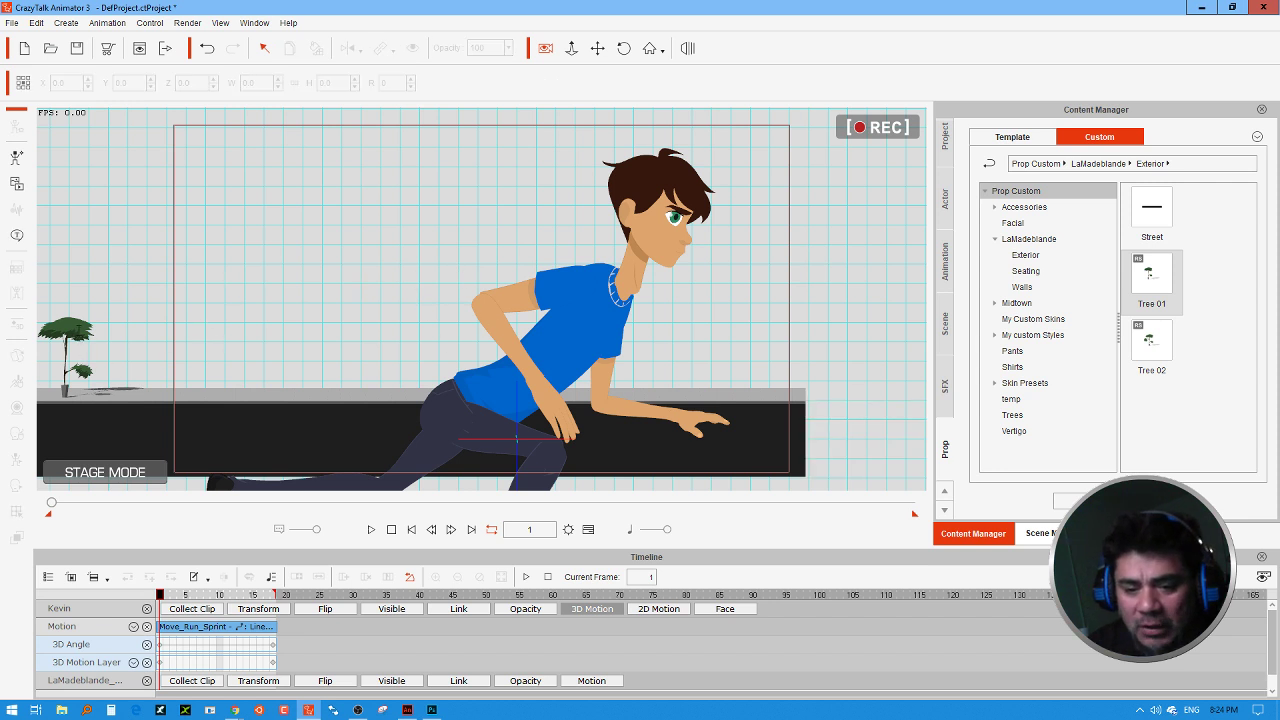
Step: Add the Tree 02 prop, enlarge it to about 182.9%, and stand it on the sidewalk between the small tree and the character
{"action": "left_click_drag", "start_coordinate": [1151, 337], "coordinate": [328, 328]}
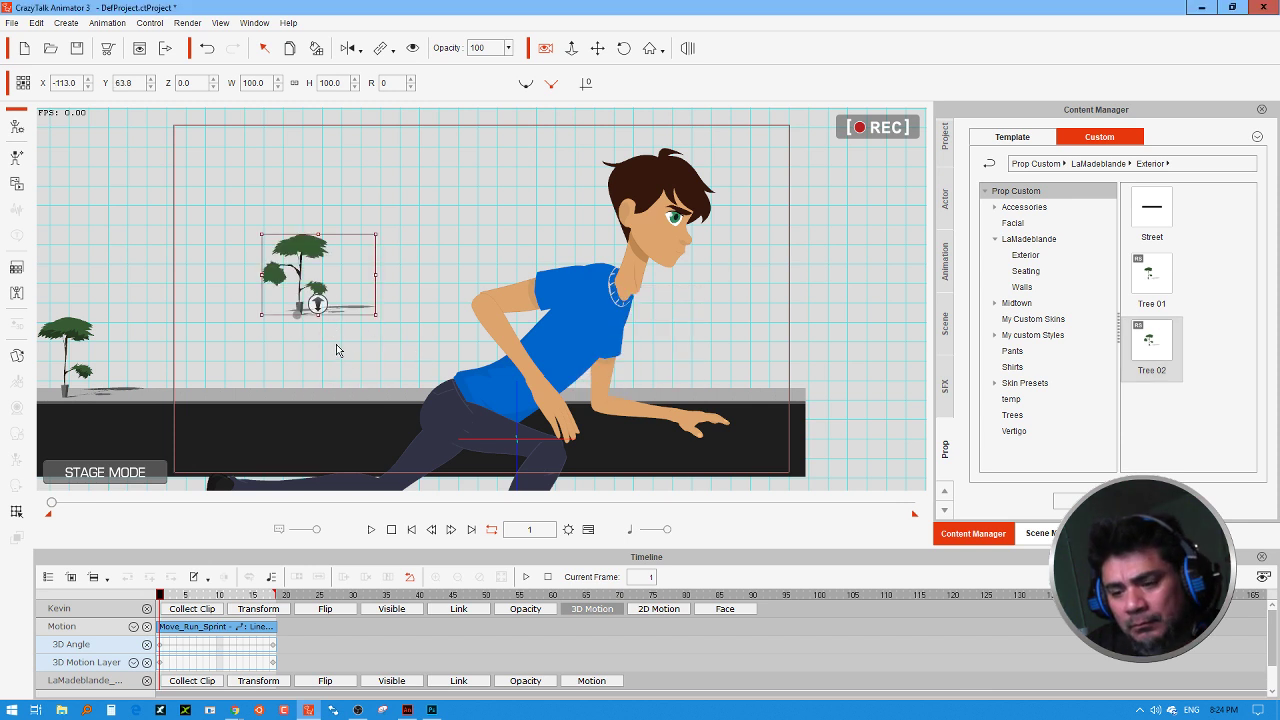
{"action": "left_click_drag", "start_coordinate": [313, 250], "coordinate": [426, 255]}
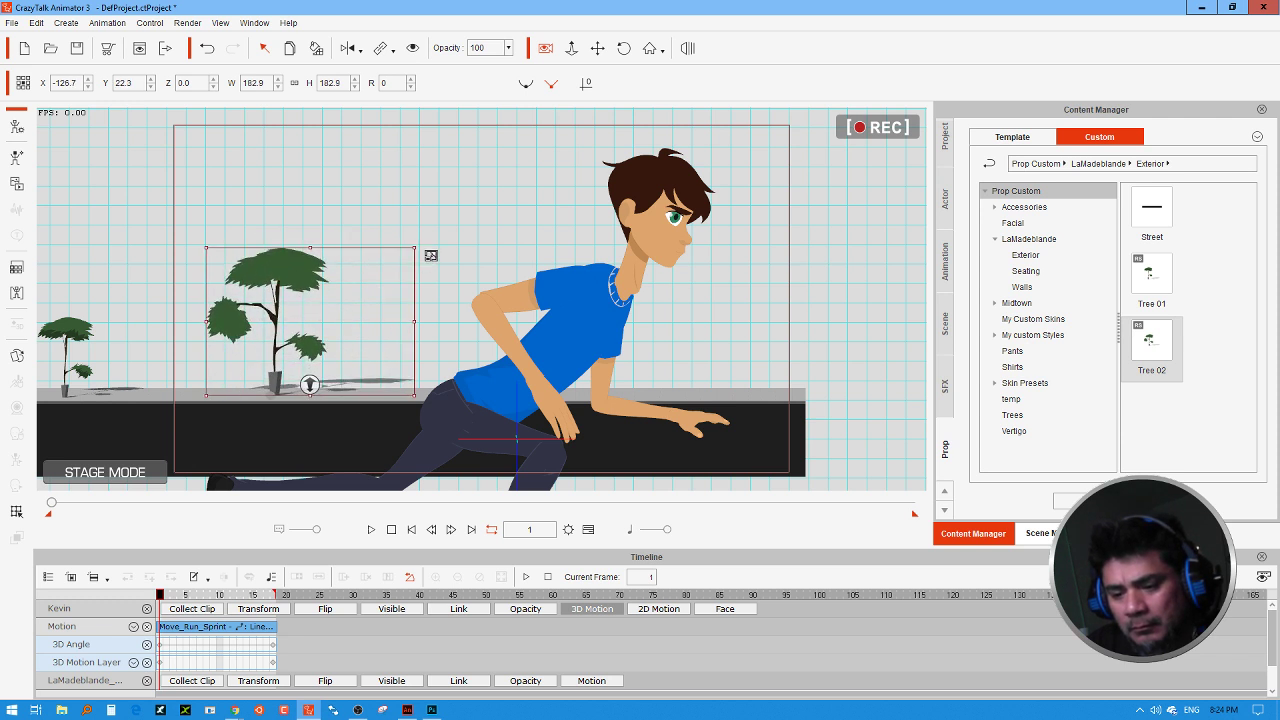
{"action": "left_click_drag", "start_coordinate": [297, 276], "coordinate": [276, 278]}
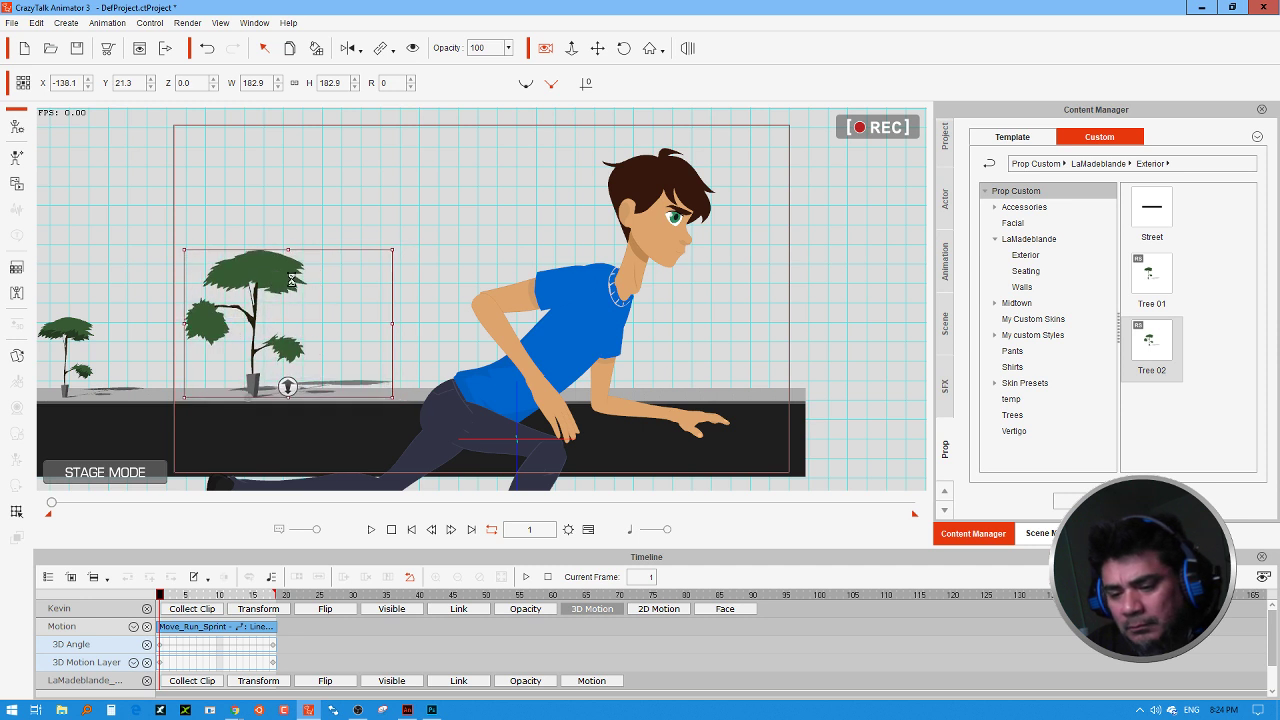
Step: Add the EXTB002 building from the Midtown custom props and place it on the sidewalk behind the small tree at about Z -12
{"action": "left_click", "coordinate": [1035, 428]}
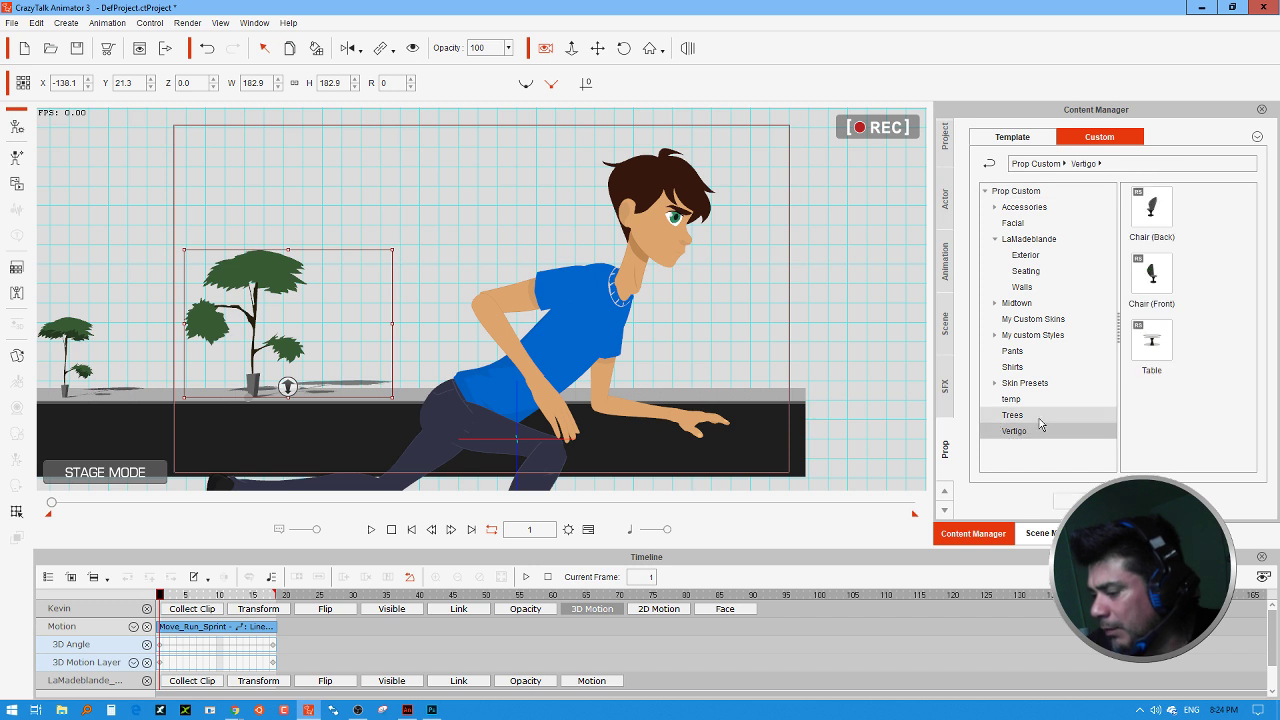
{"action": "left_click", "coordinate": [1040, 415]}
{"action": "left_click", "coordinate": [1037, 399]}
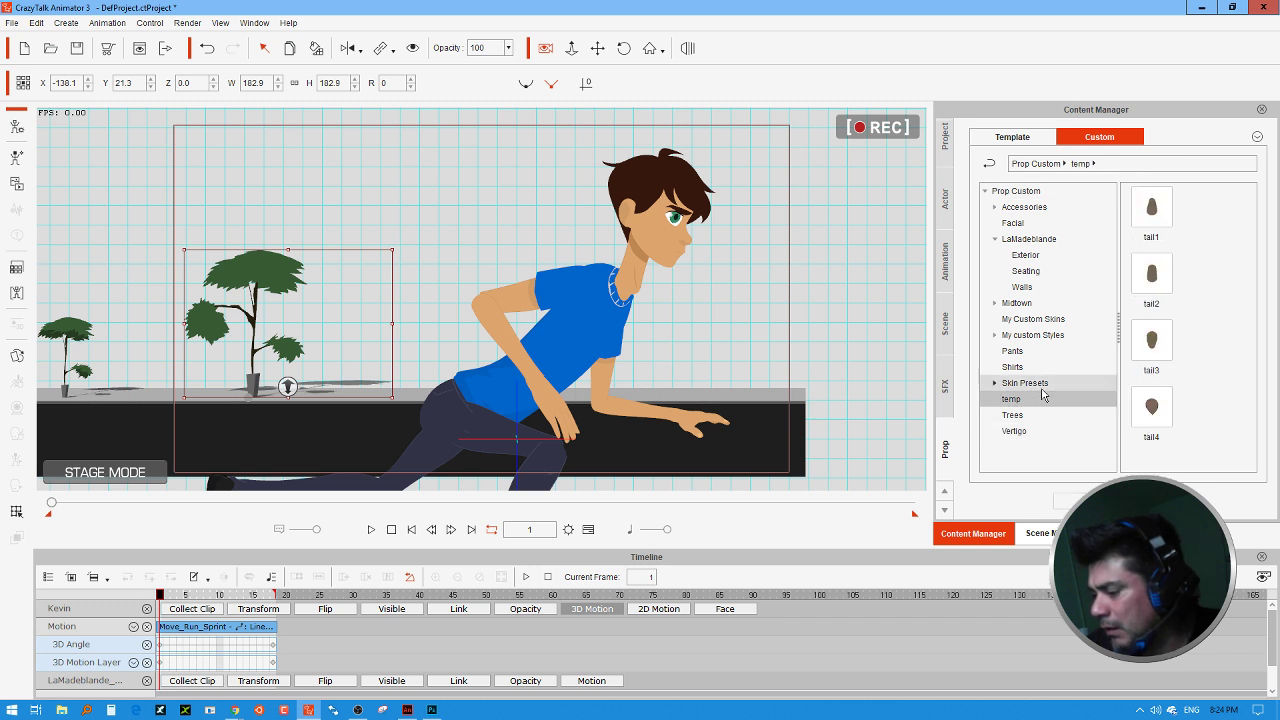
{"action": "left_click", "coordinate": [1040, 384]}
{"action": "left_click", "coordinate": [1032, 367]}
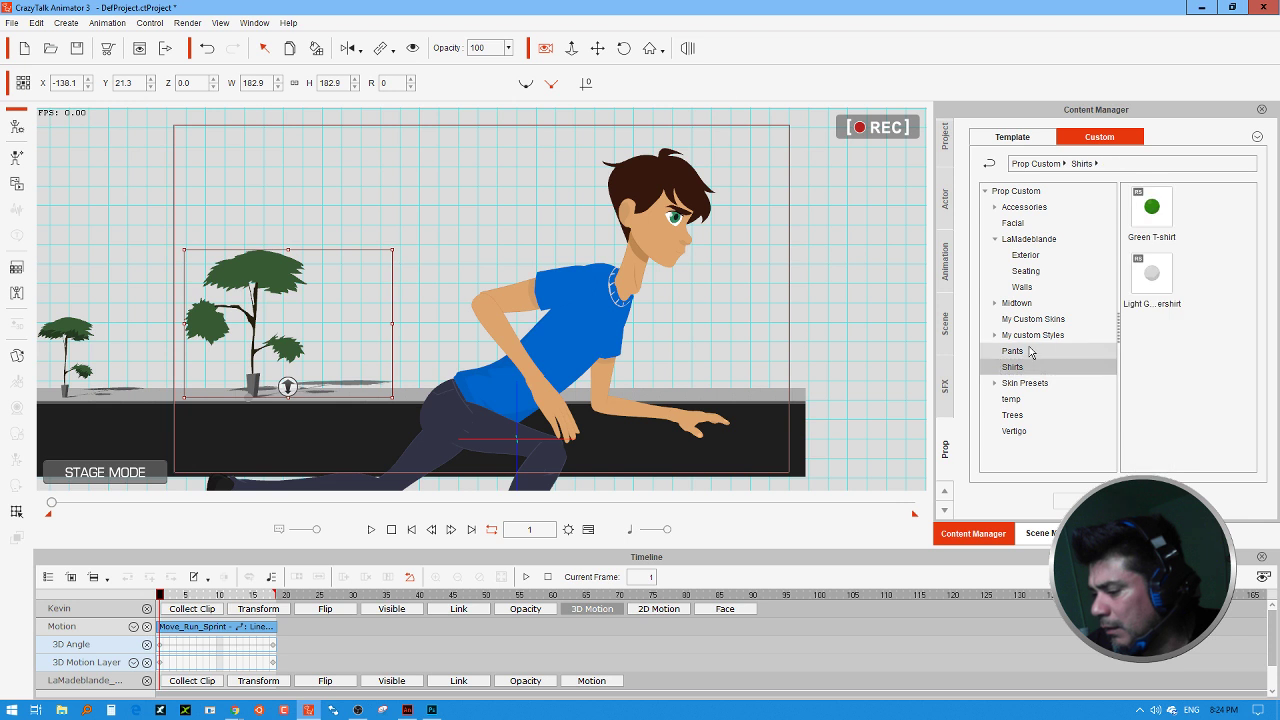
{"action": "left_click", "coordinate": [1027, 304]}
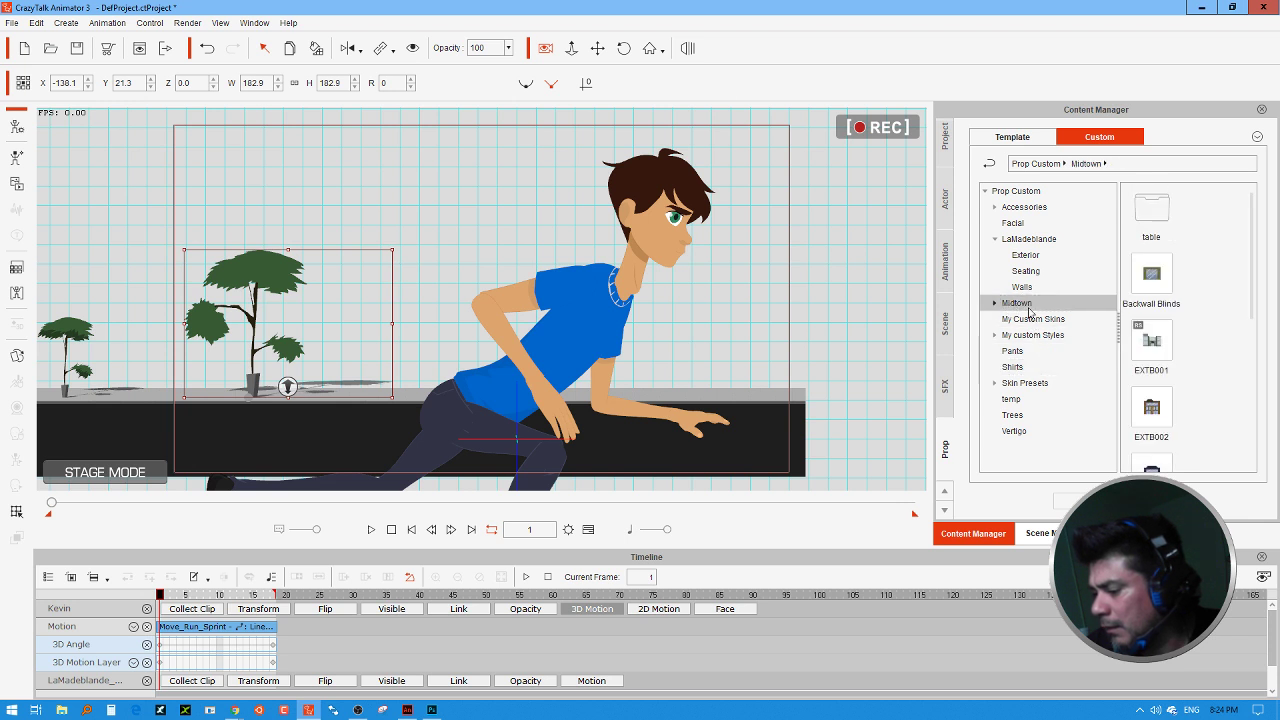
{"action": "left_click_drag", "start_coordinate": [1150, 410], "coordinate": [385, 268]}
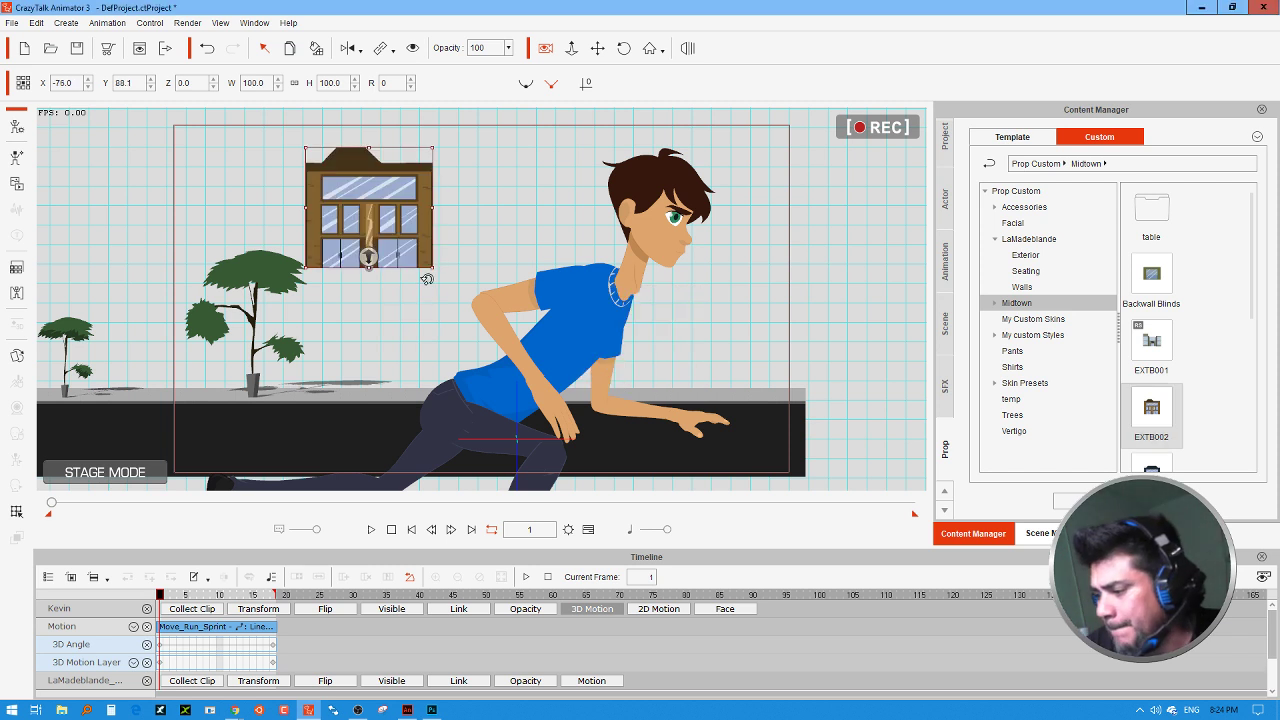
{"action": "left_click_drag", "start_coordinate": [395, 186], "coordinate": [197, 307]}
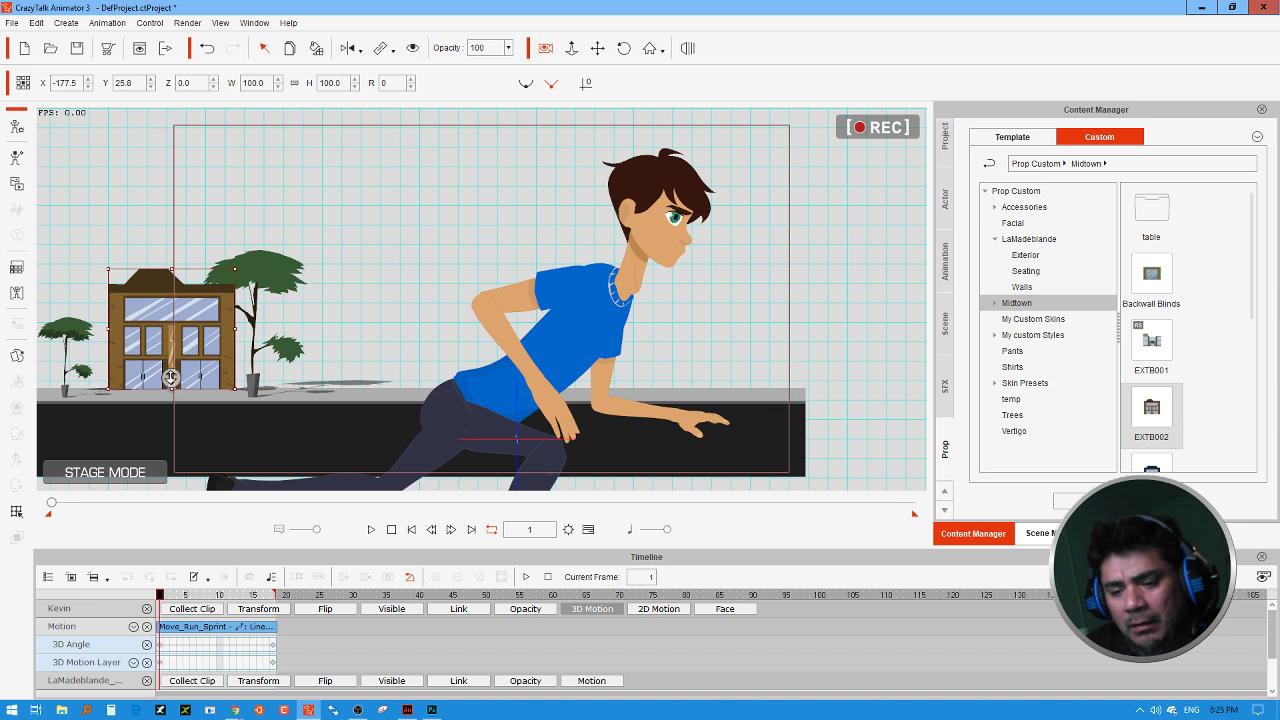
{"action": "left_click_drag", "start_coordinate": [171, 378], "coordinate": [123, 351]}
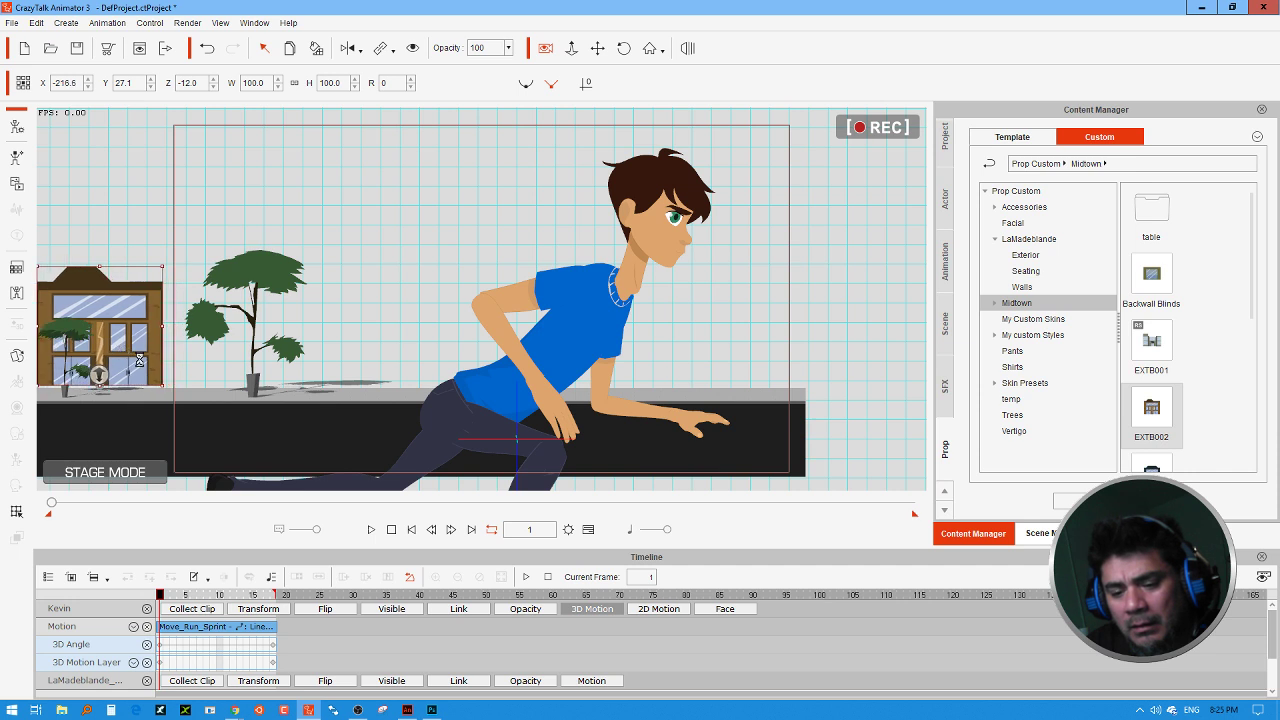
Step: Align the brown EXTB002 building with the left end of the street
{"action": "left_click", "coordinate": [597, 48]}
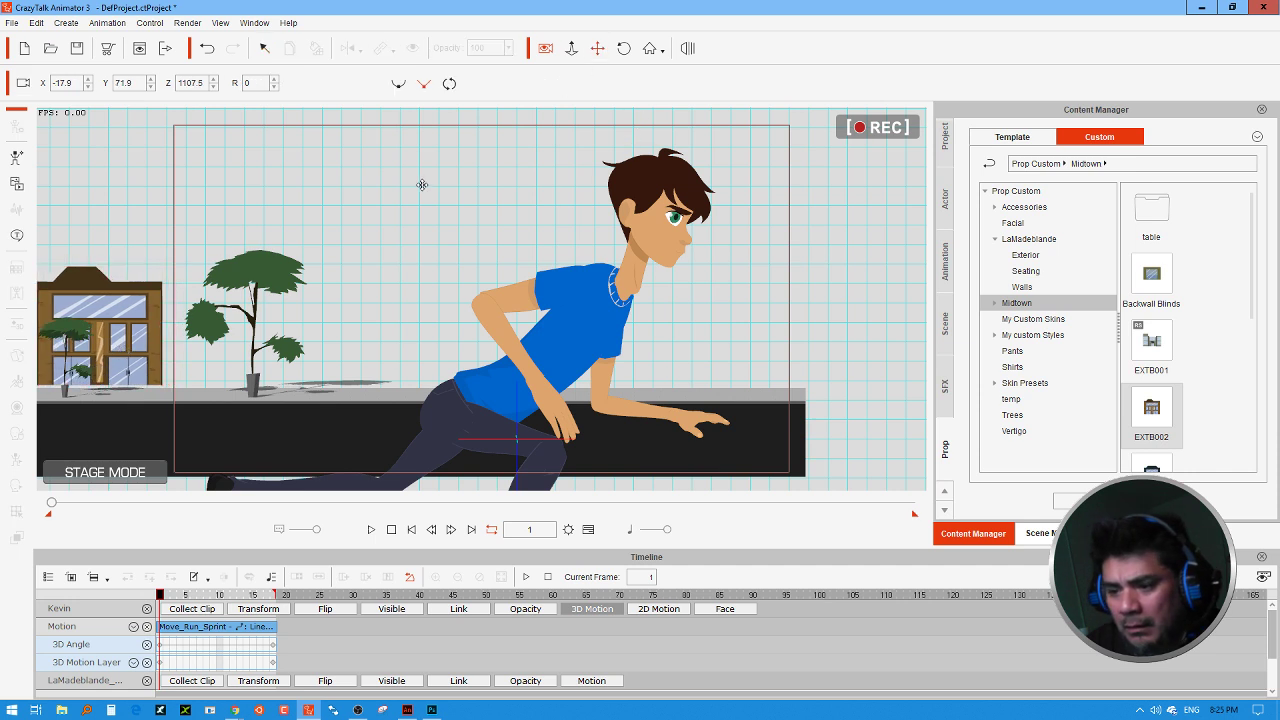
{"action": "left_click_drag", "start_coordinate": [423, 183], "coordinate": [684, 173]}
{"action": "left_click_drag", "start_coordinate": [376, 289], "coordinate": [311, 283]}
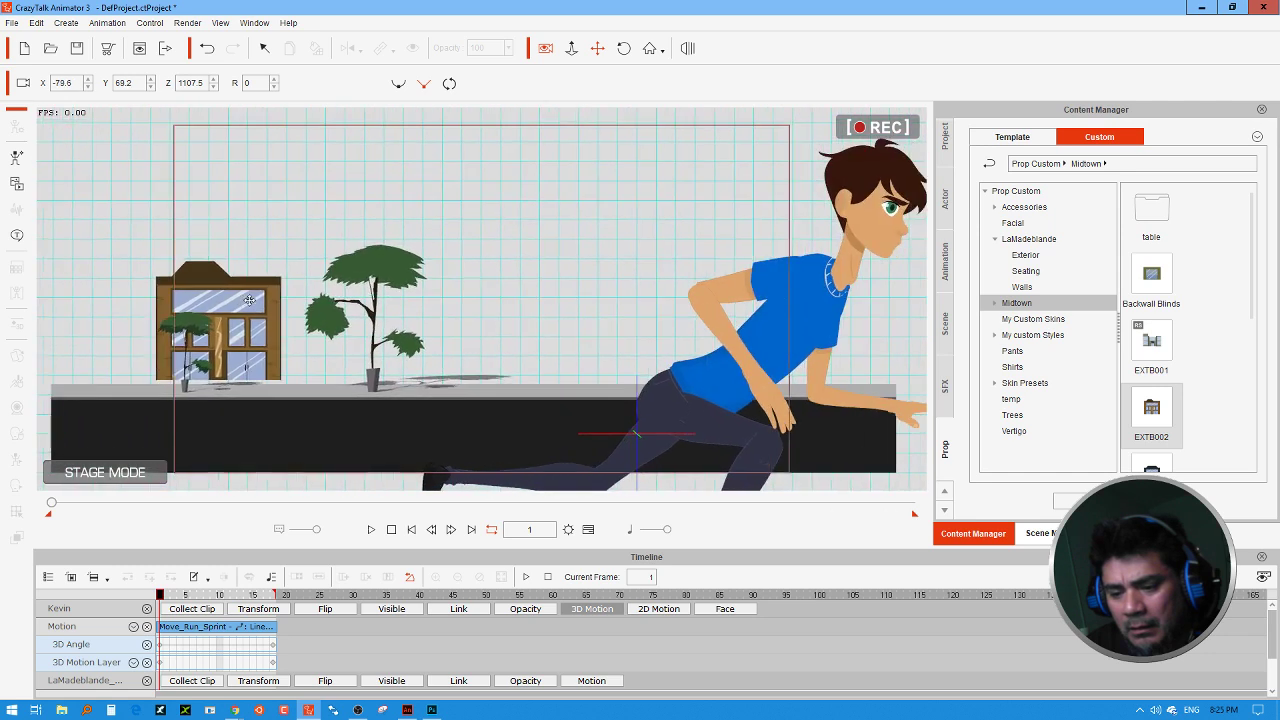
{"action": "key", "text": "Escape"}
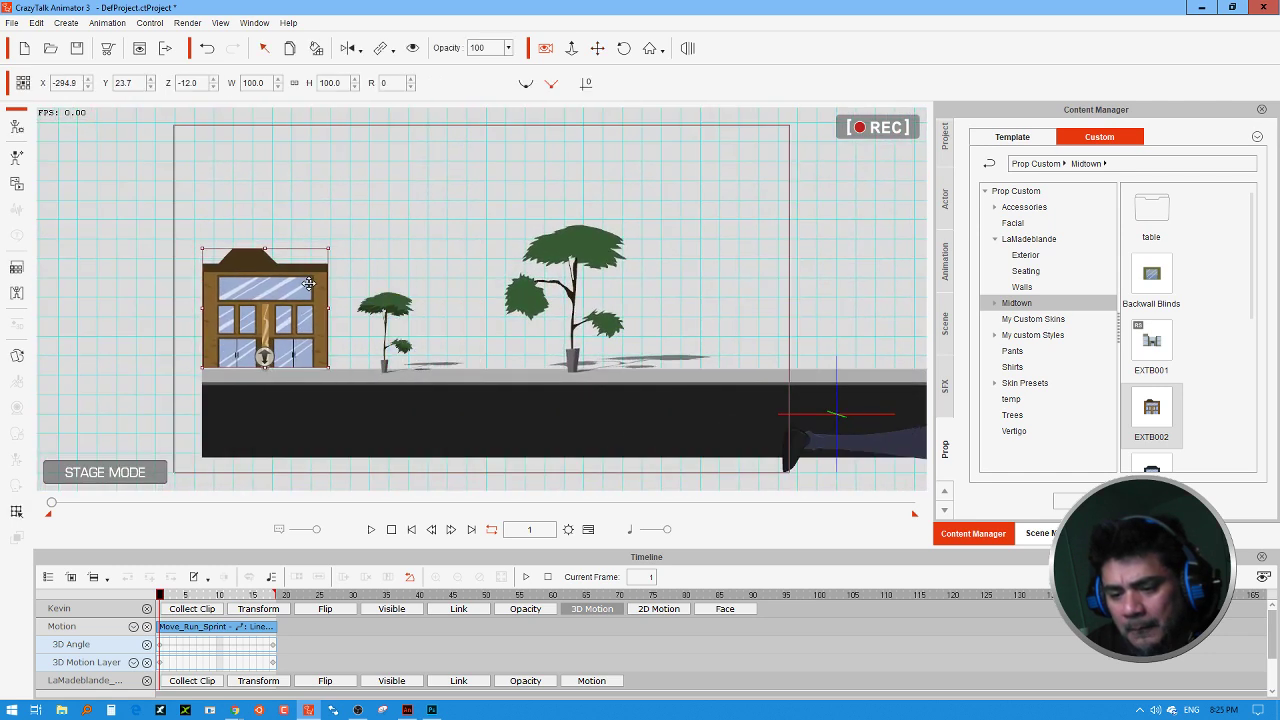
Step: Add the EXTB001 building flush against the brown one and push it back to Z -5, behind the small tree
{"action": "left_click_drag", "start_coordinate": [1151, 340], "coordinate": [476, 234]}
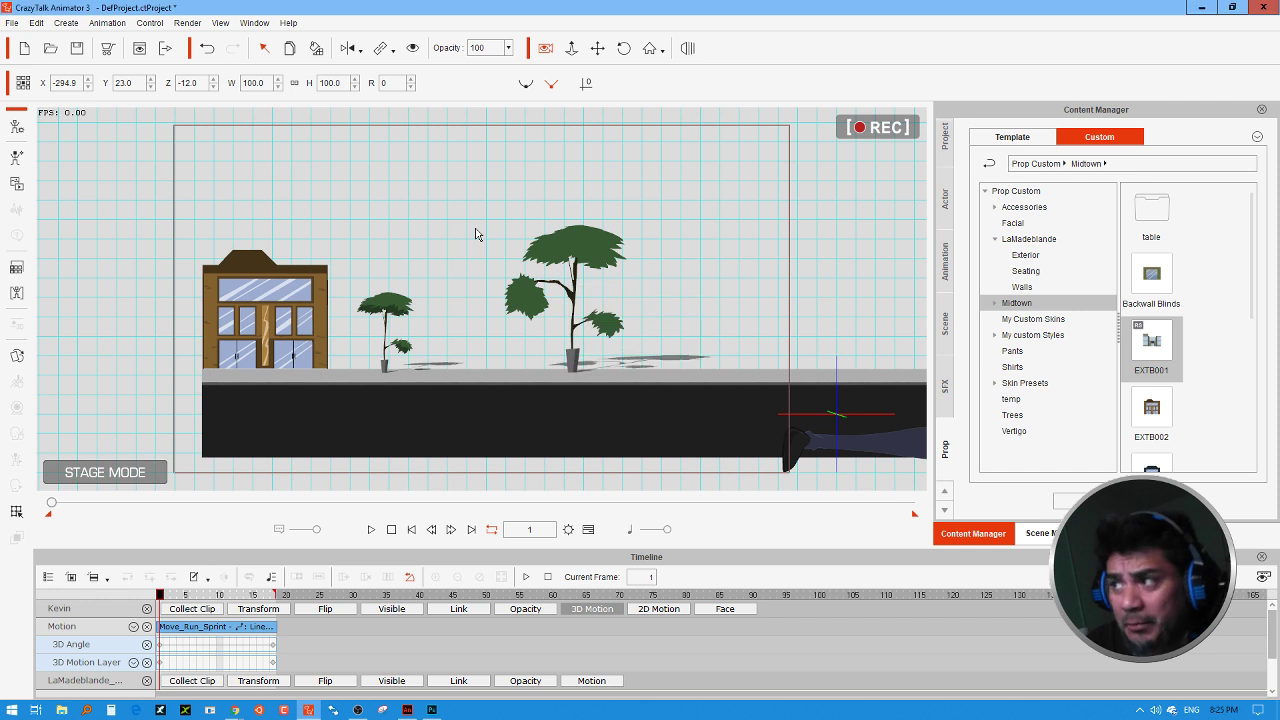
{"action": "left_click_drag", "start_coordinate": [480, 200], "coordinate": [472, 322]}
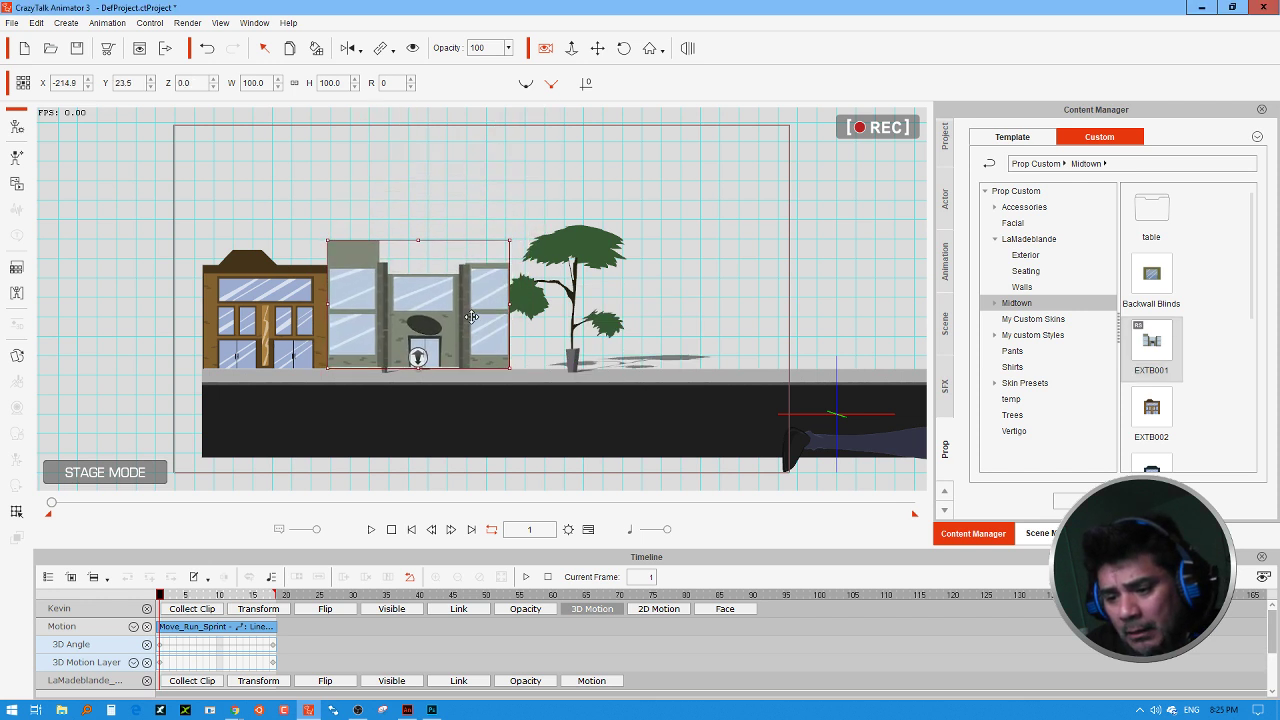
{"action": "key", "text": "alt+Down"}
{"action": "key", "text": "ctrl+z"}
{"action": "key", "text": "alt+Up"}
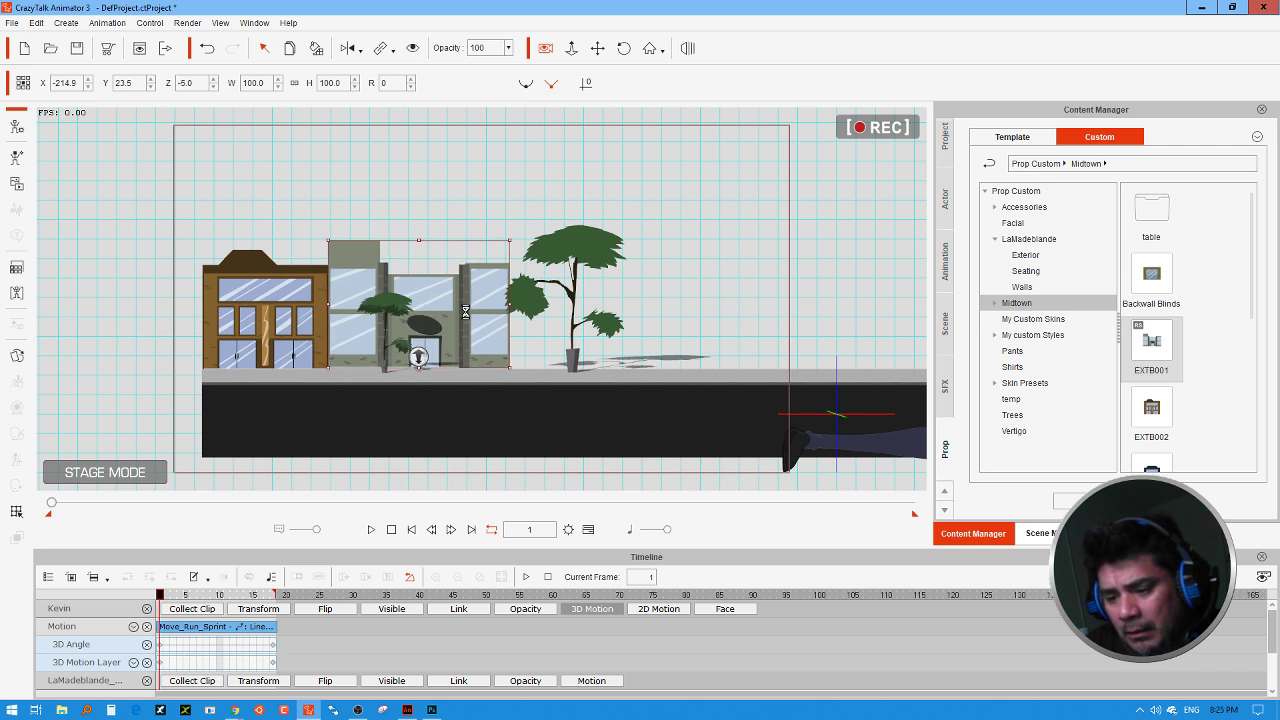
{"action": "left_click_drag", "start_coordinate": [465, 312], "coordinate": [464, 313]}
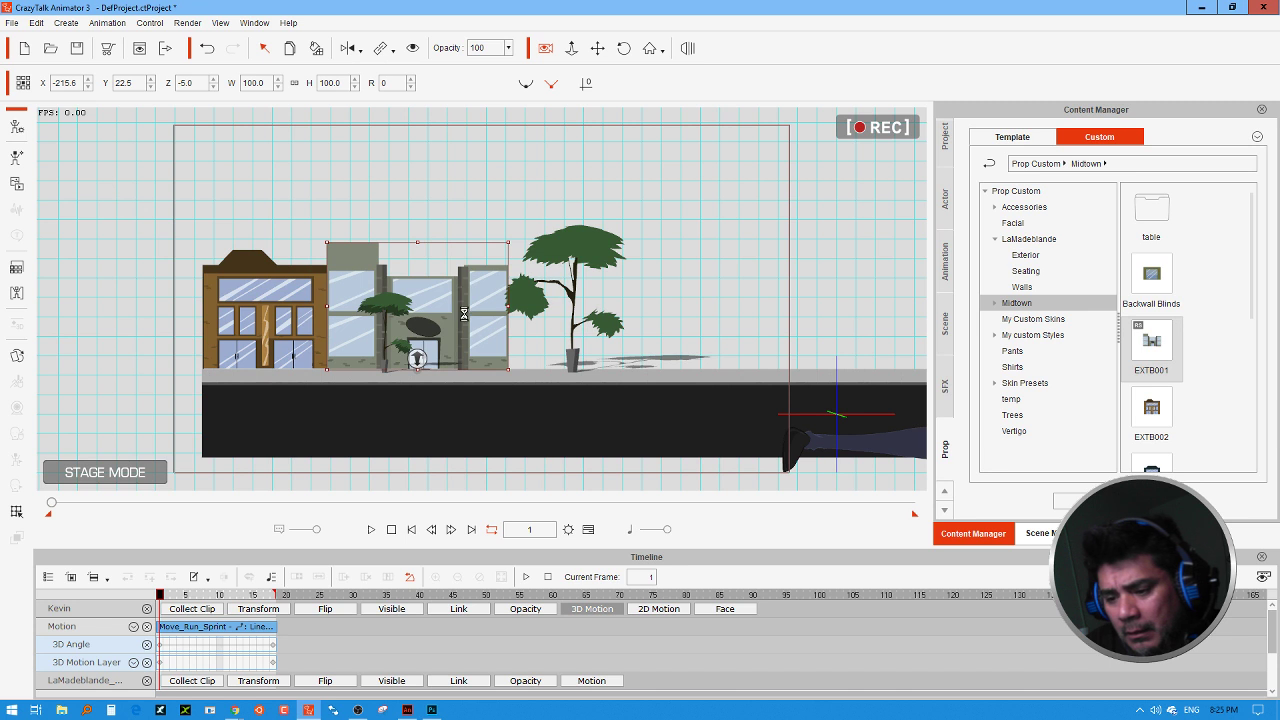
Step: Add the EXTB003 building flush against the grey EXTB001 building on the sidewalk and push it back to Z -5
{"action": "left_click_drag", "start_coordinate": [1252, 314], "coordinate": [1250, 377]}
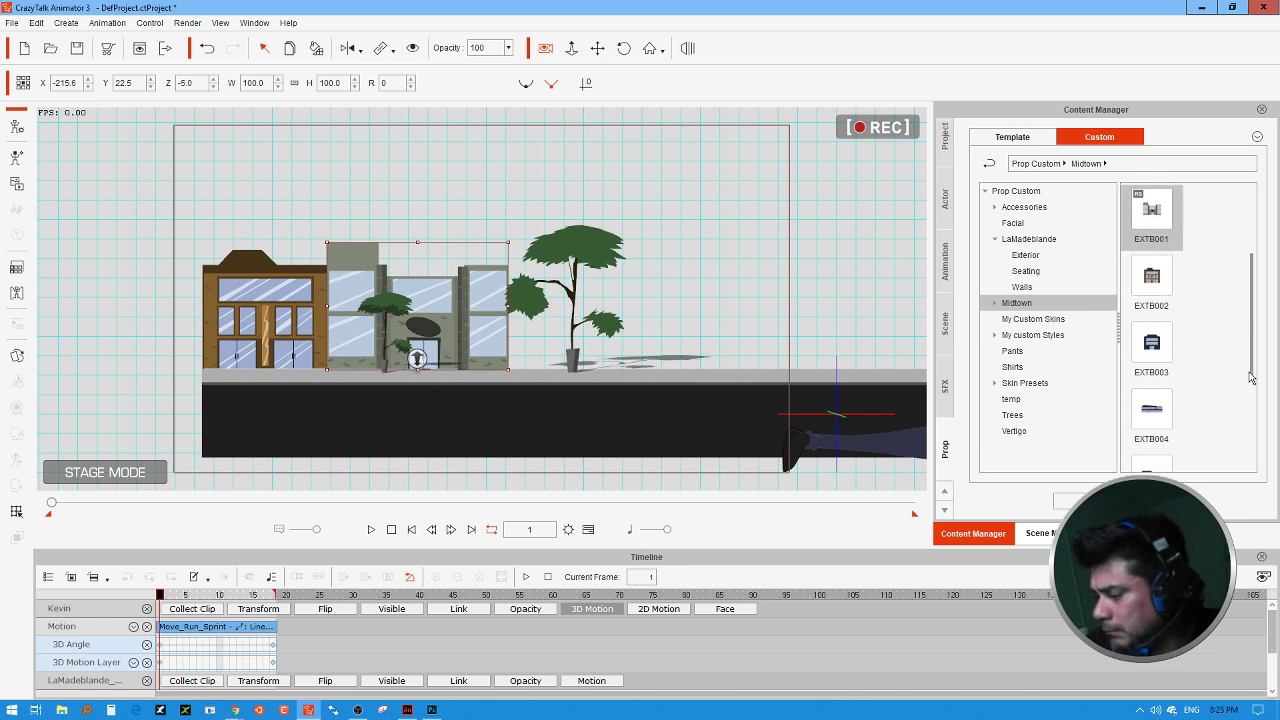
{"action": "left_click_drag", "start_coordinate": [1148, 350], "coordinate": [702, 307]}
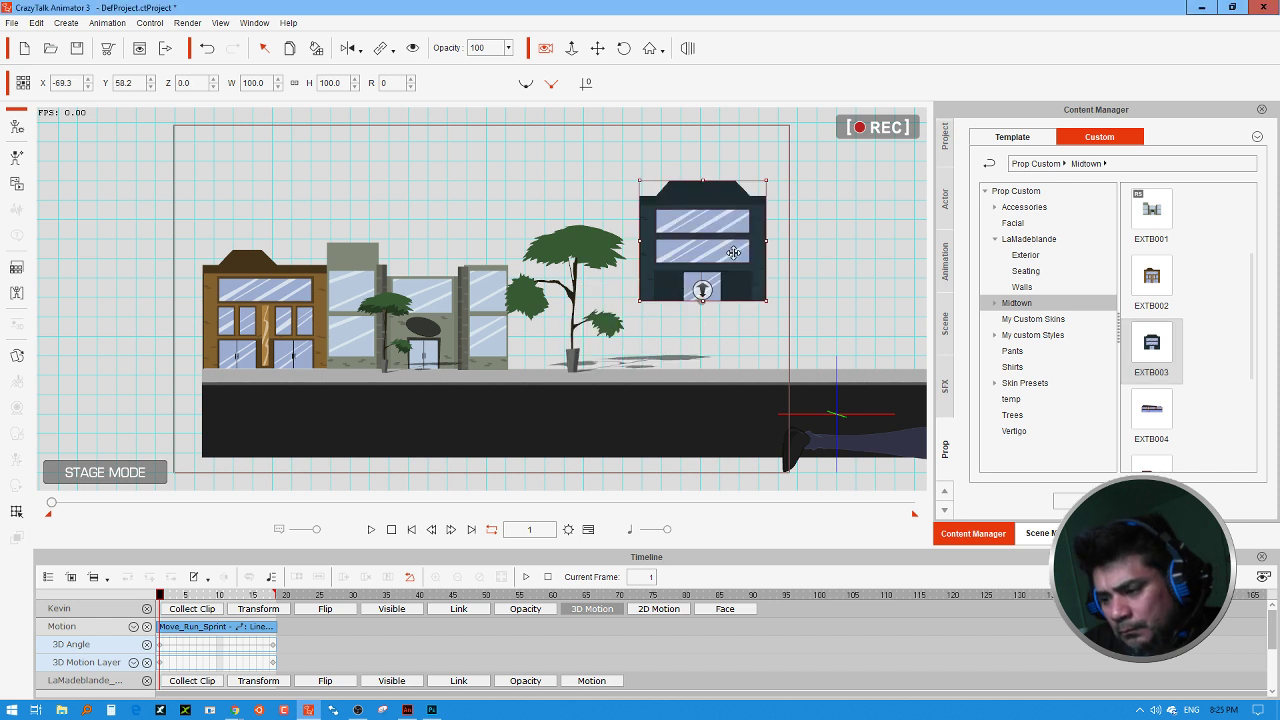
{"action": "left_click_drag", "start_coordinate": [733, 252], "coordinate": [606, 316]}
{"action": "key", "text": "8"}
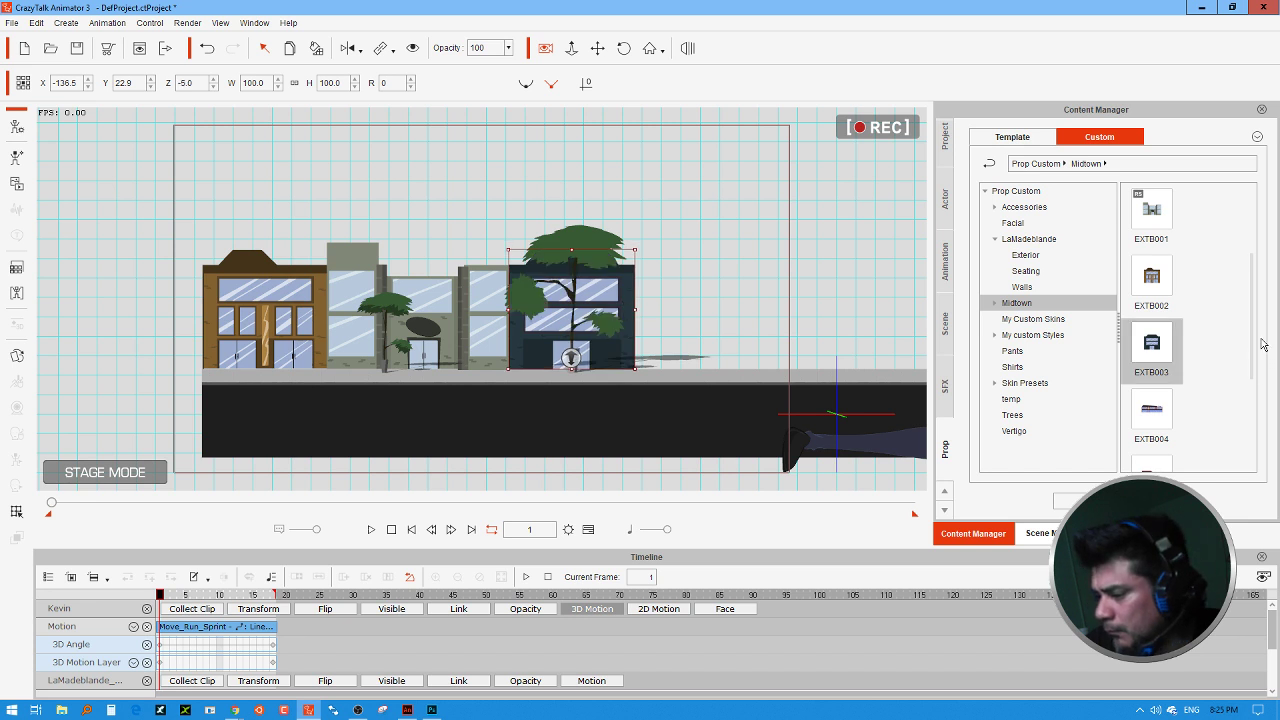
Step: Lower the large tree to about Y 15.5 and the small tree to about Y 18.9 so both stand nearer the curb
{"action": "left_click", "coordinate": [583, 233]}
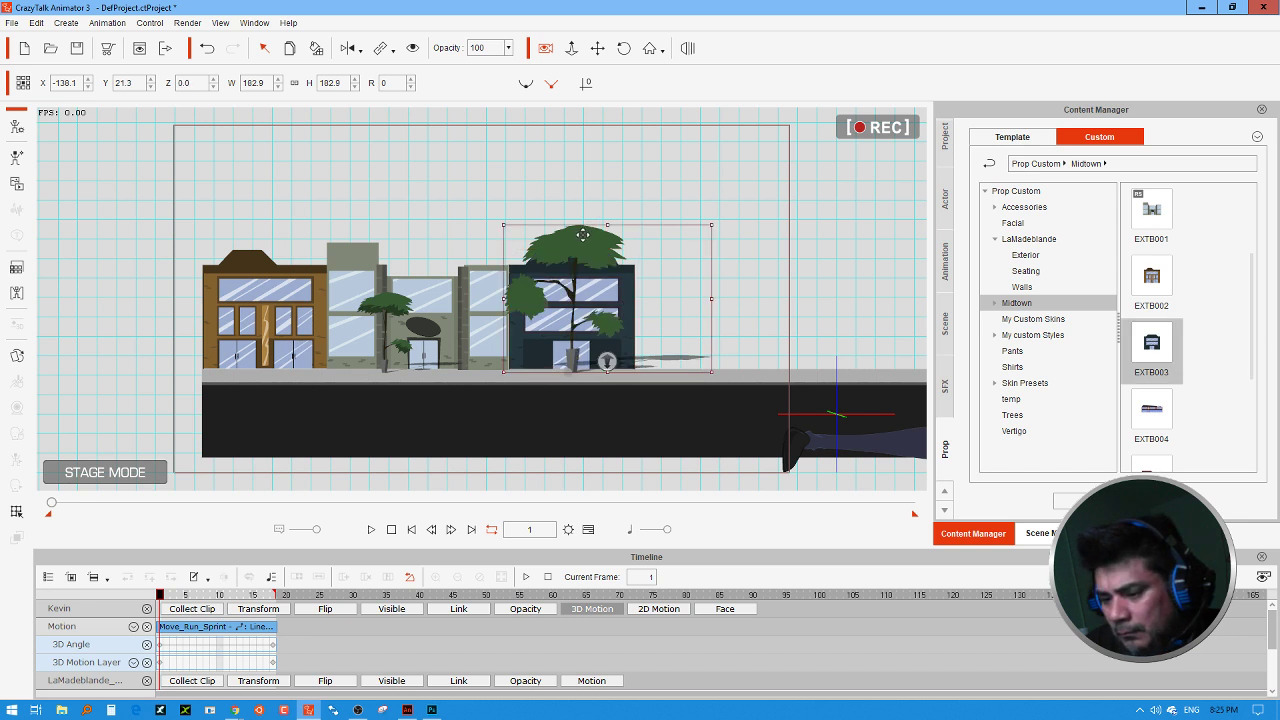
{"action": "left_click_drag", "start_coordinate": [583, 233], "coordinate": [581, 245]}
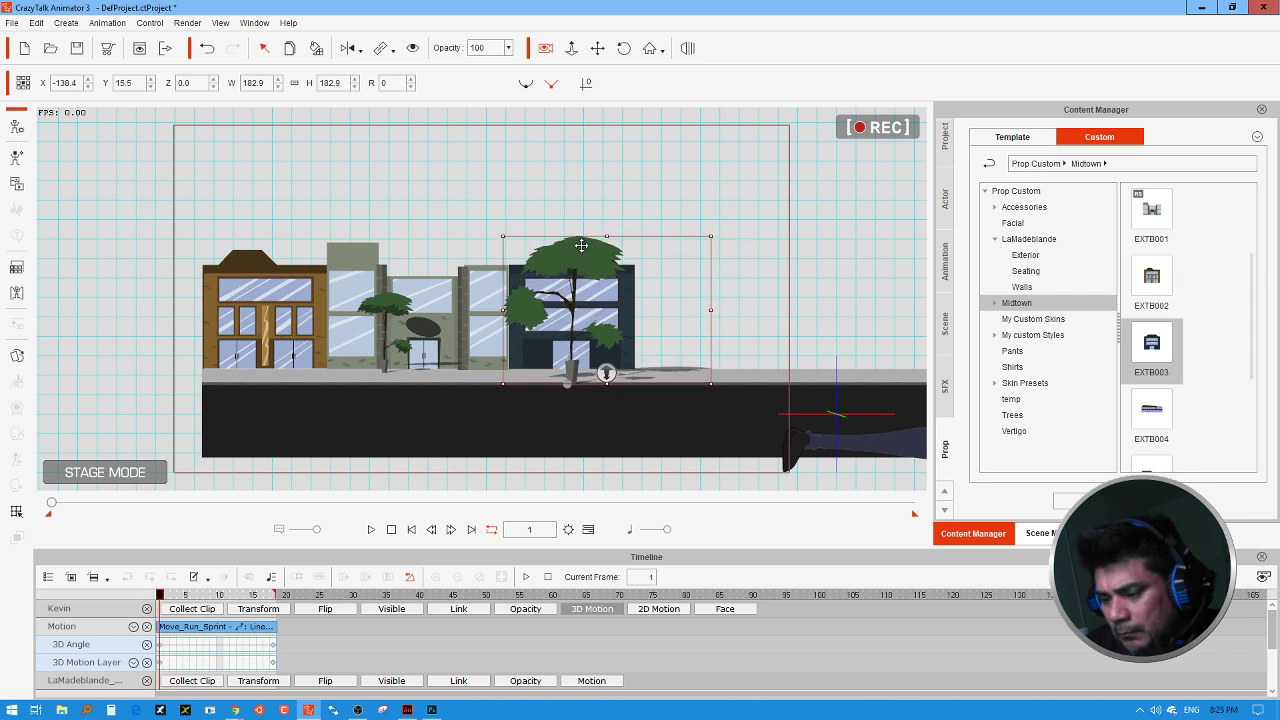
{"action": "left_click", "coordinate": [390, 304]}
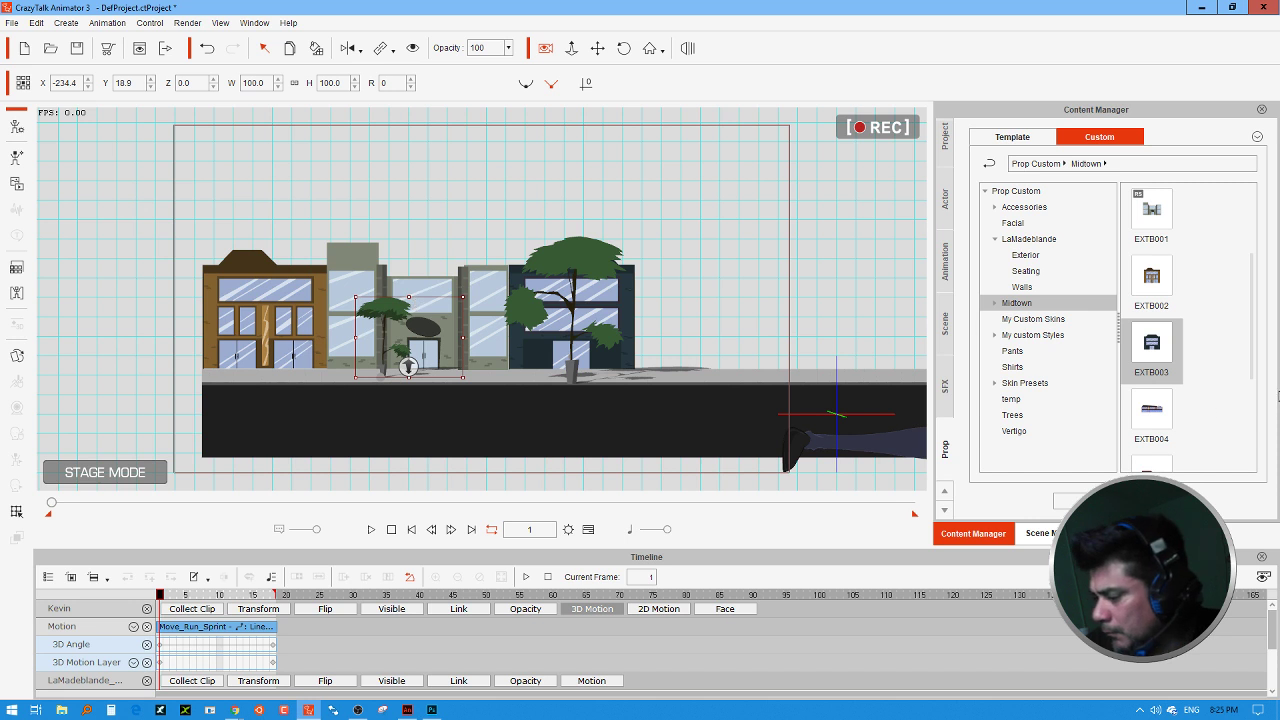
Step: Add the EXTB004 coffee building flush against EXTB003 at Z -5 and enlarge it to about 126.8%
{"action": "left_click_drag", "start_coordinate": [1151, 410], "coordinate": [765, 323]}
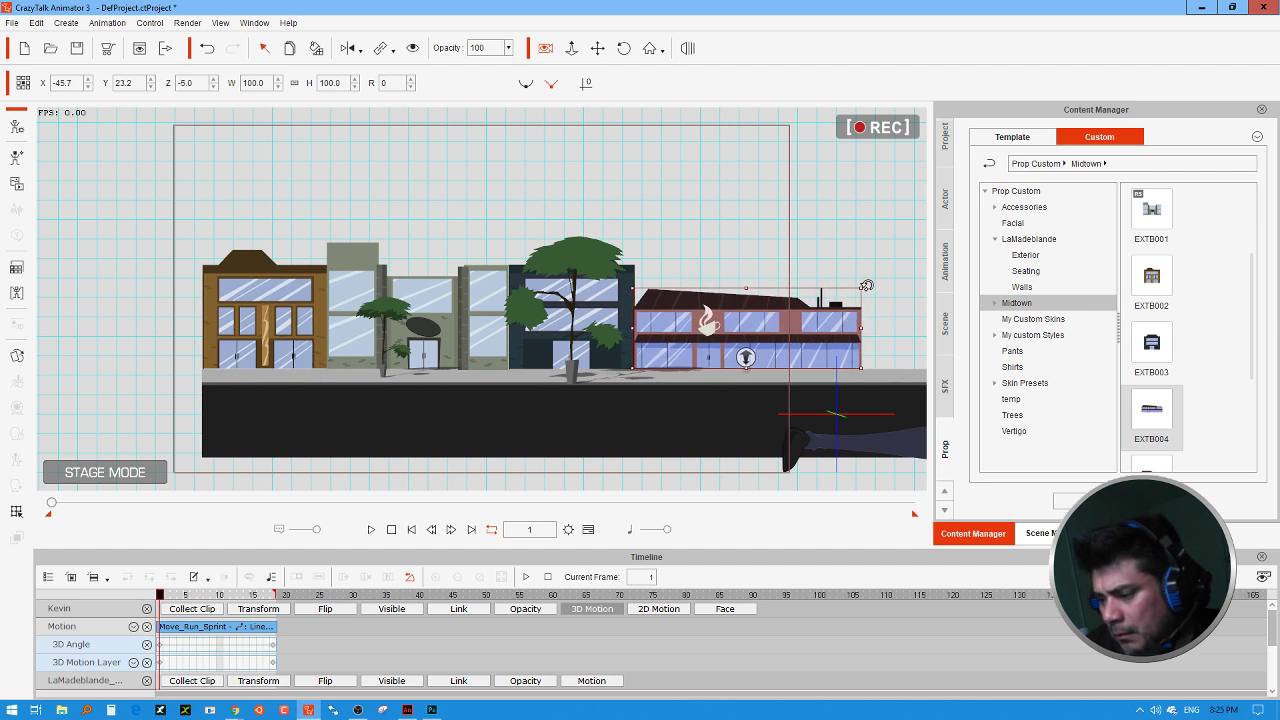
{"action": "left_click_drag", "start_coordinate": [866, 286], "coordinate": [886, 271]}
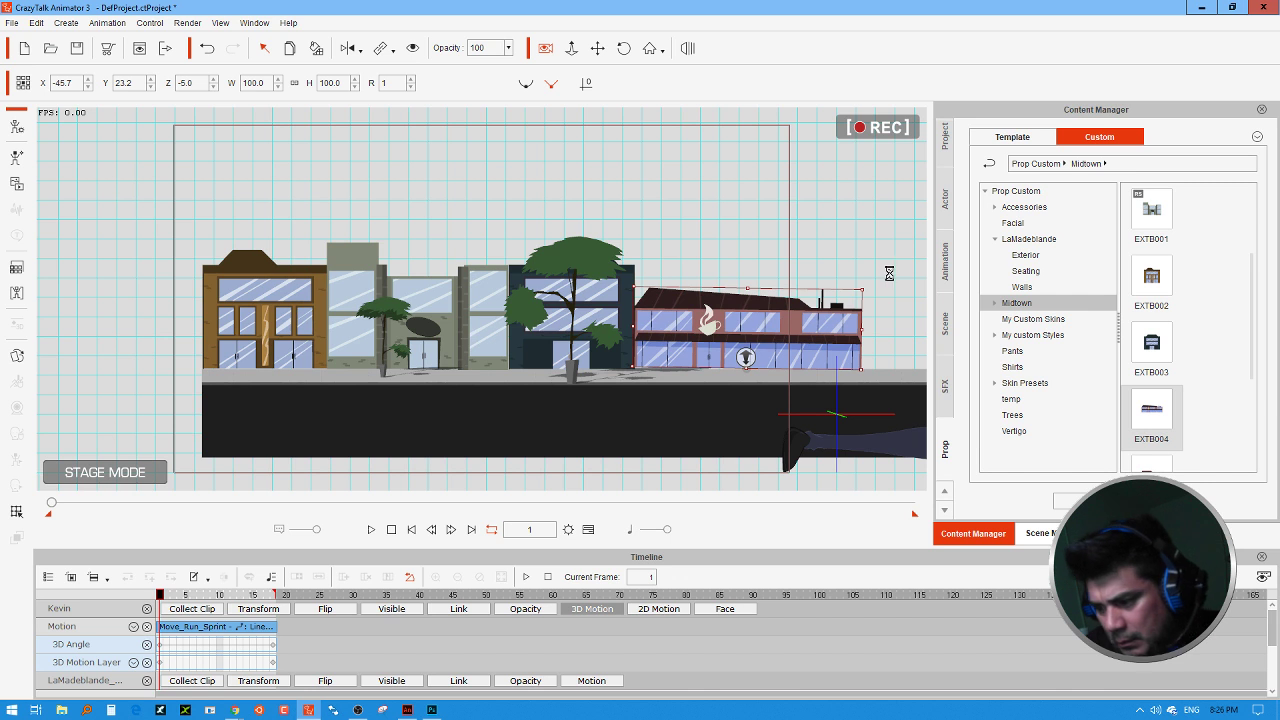
{"action": "key", "text": "ctrl+z"}
{"action": "left_click_drag", "start_coordinate": [862, 287], "coordinate": [891, 267]}
{"action": "left_click_drag", "start_coordinate": [745, 295], "coordinate": [776, 295]}
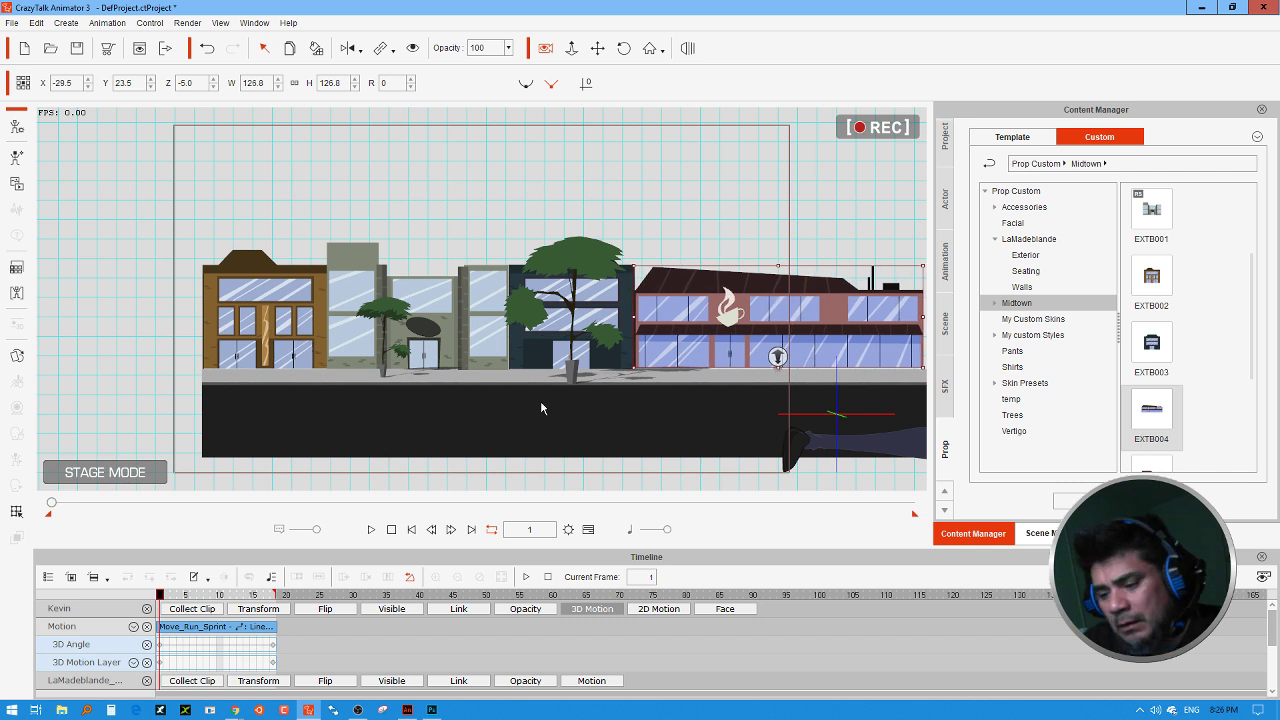
Step: Select the four buildings together, set their depth behind the trees, and shift them so the brown building aligns with the street's left end
{"action": "left_click", "coordinate": [597, 48]}
{"action": "left_click_drag", "start_coordinate": [680, 200], "coordinate": [567, 151]}
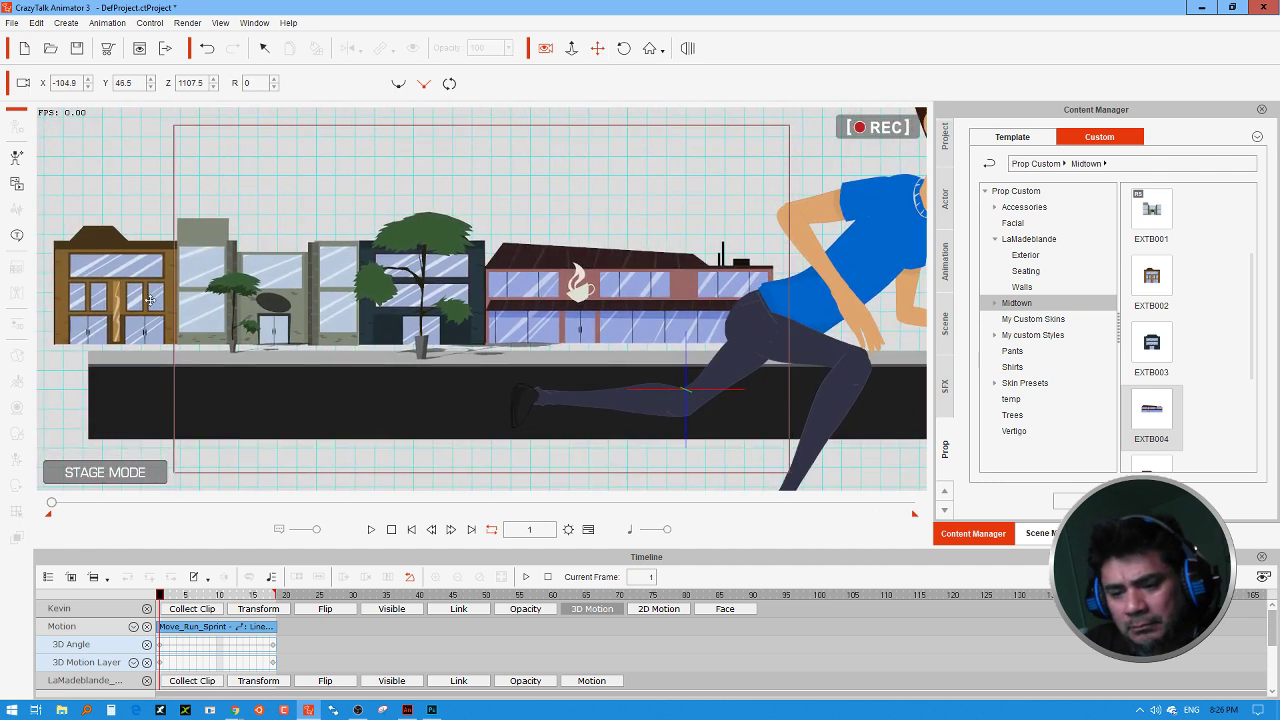
{"action": "left_click", "coordinate": [93, 279]}
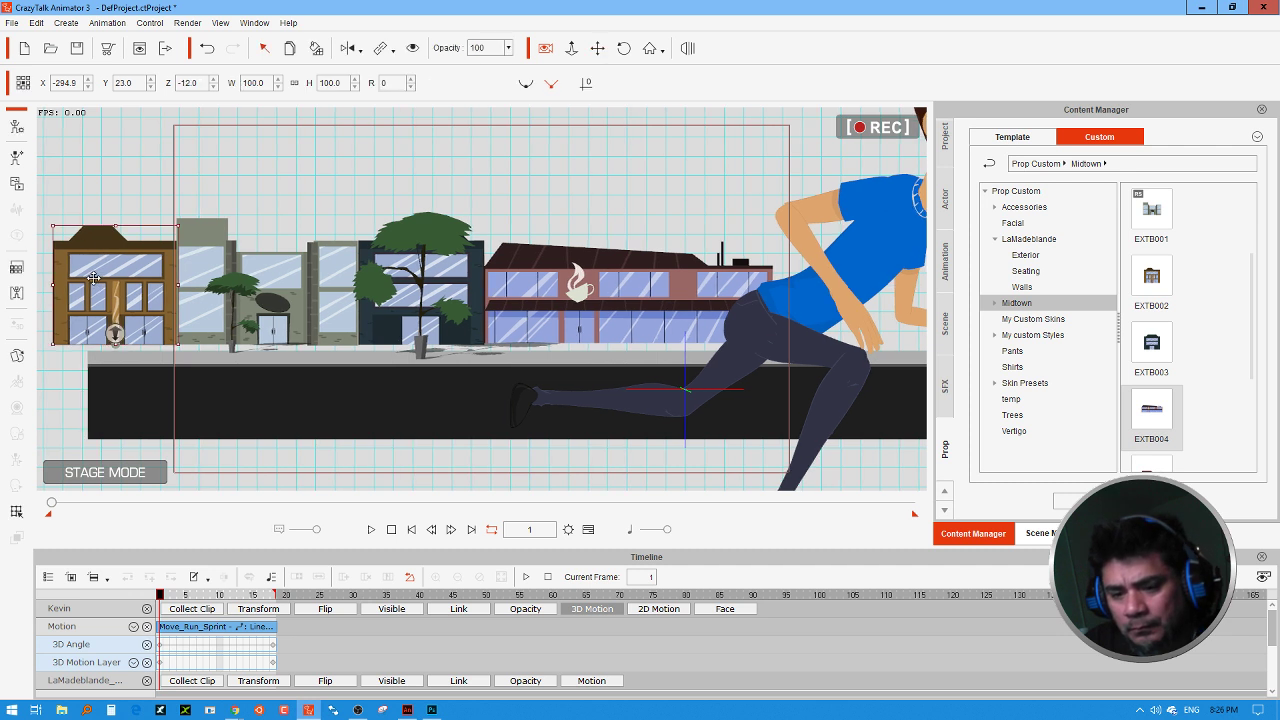
{"action": "left_click", "coordinate": [209, 229]}
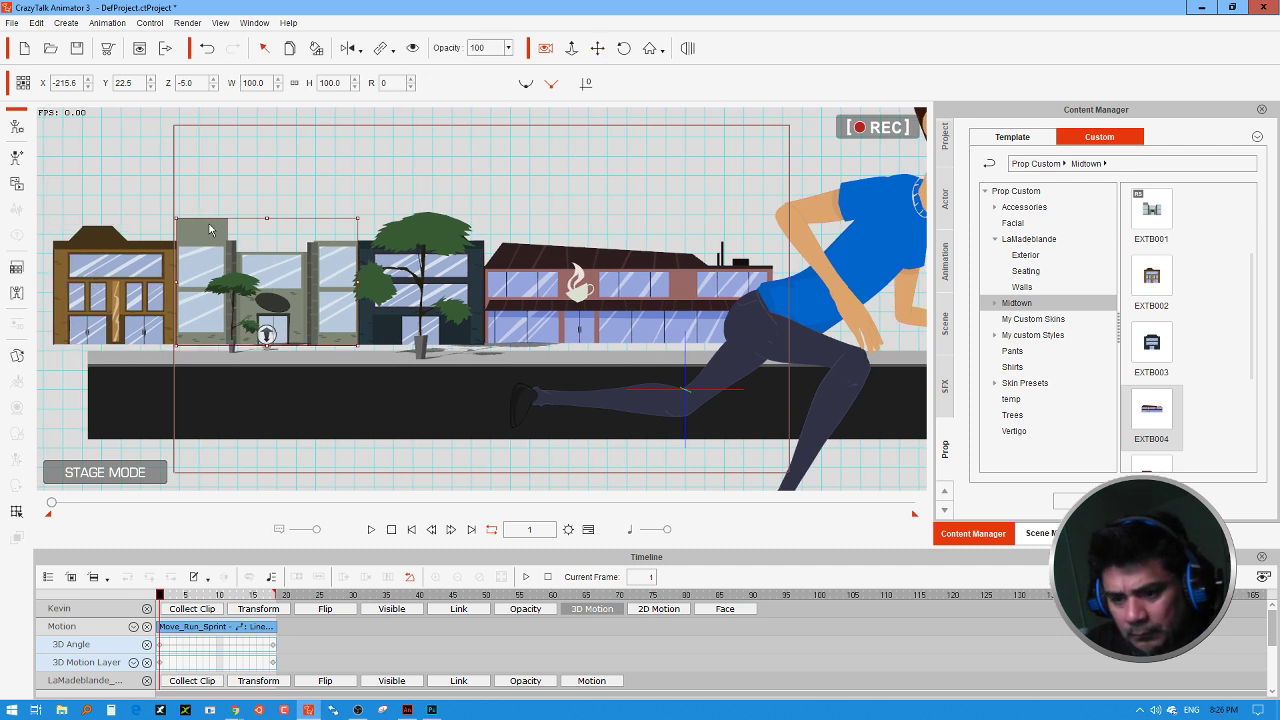
{"action": "left_click", "coordinate": [148, 280], "text": "ctrl"}
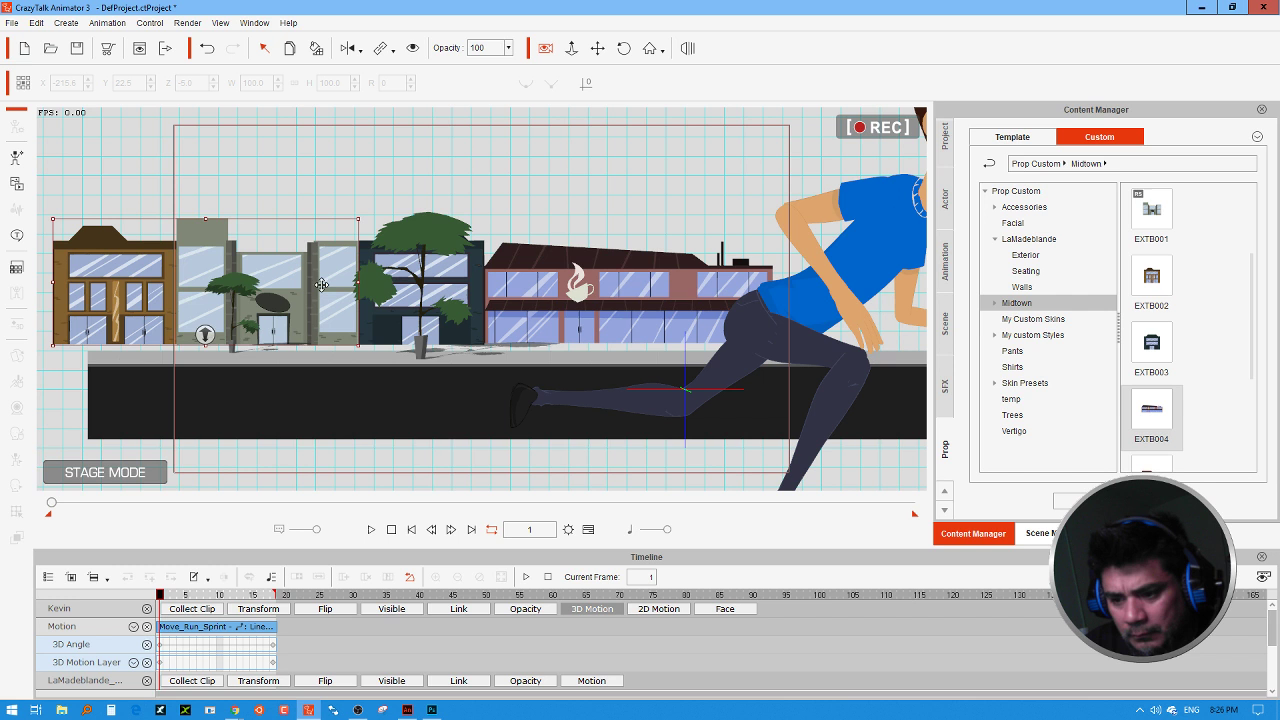
{"action": "left_click", "coordinate": [481, 285], "text": "ctrl"}
{"action": "left_click", "coordinate": [539, 282], "text": "ctrl"}
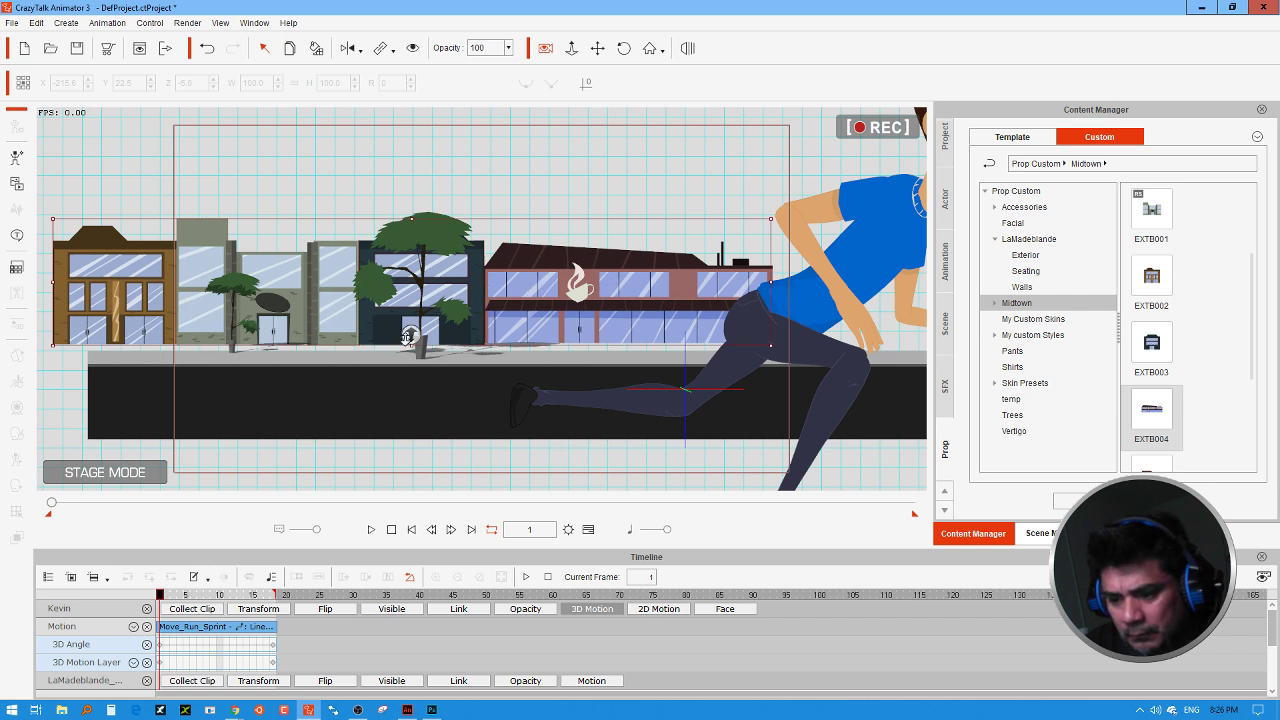
{"action": "scroll", "coordinate": [410, 335], "scroll_direction": "up", "scroll_amount": 3}
{"action": "scroll", "coordinate": [410, 335], "scroll_direction": "down", "scroll_amount": 3}
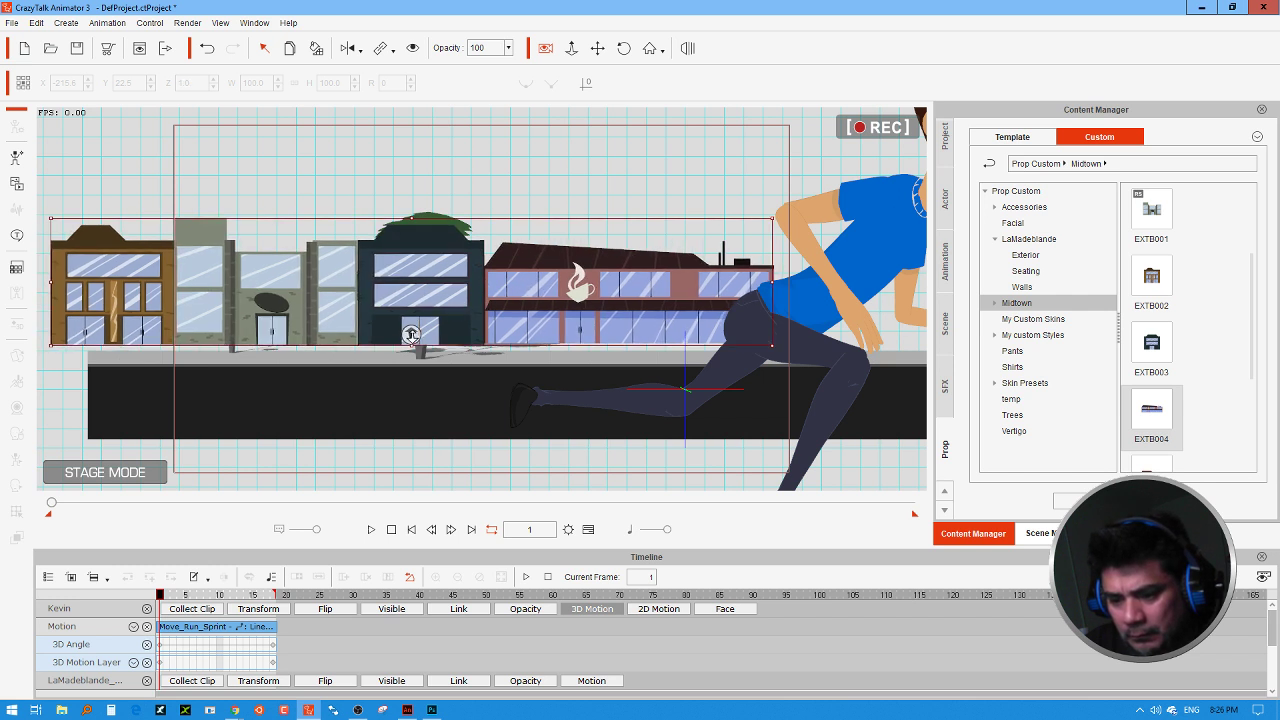
{"action": "scroll", "coordinate": [410, 334], "scroll_direction": "down", "scroll_amount": 3}
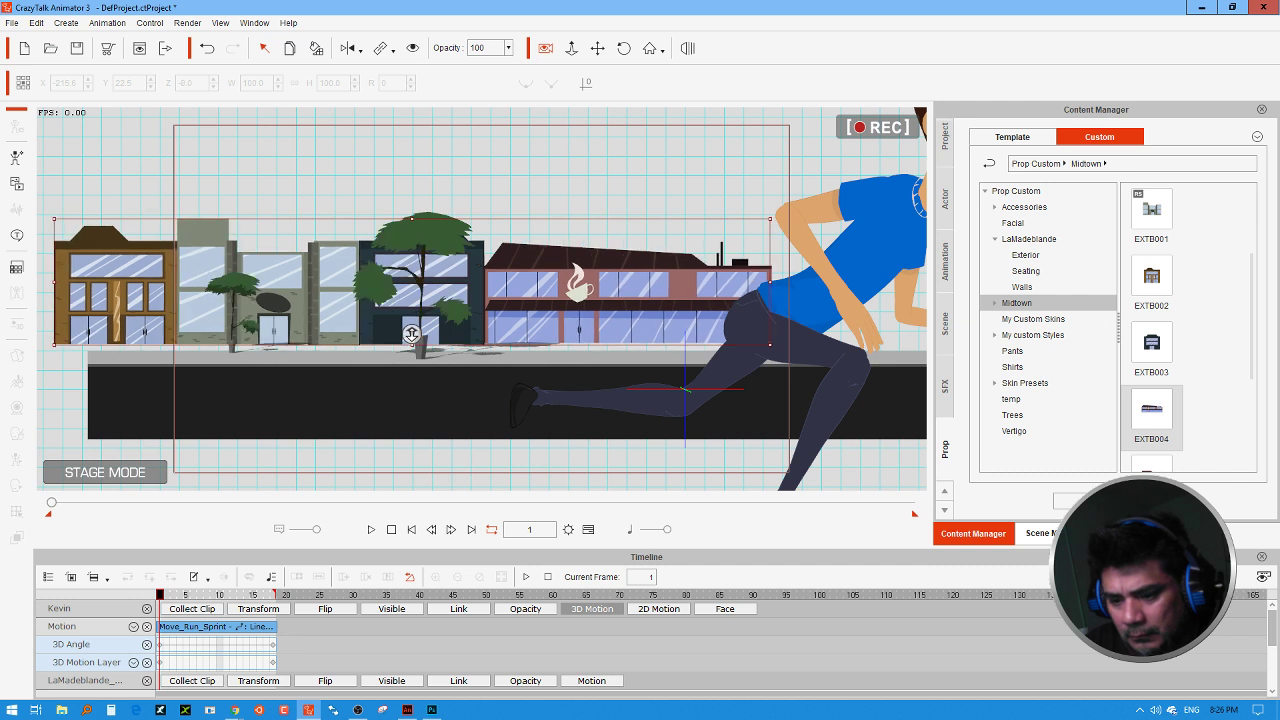
{"action": "left_click_drag", "start_coordinate": [331, 288], "coordinate": [368, 297]}
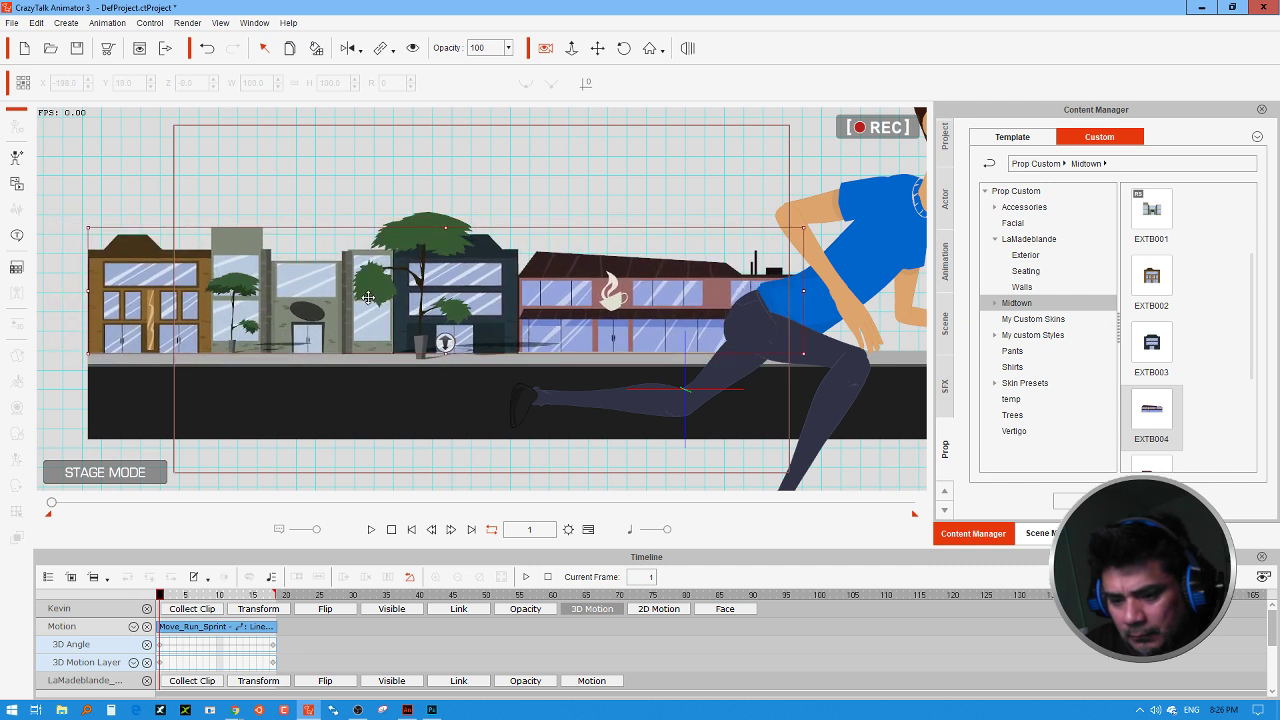
{"action": "left_click", "coordinate": [728, 181]}
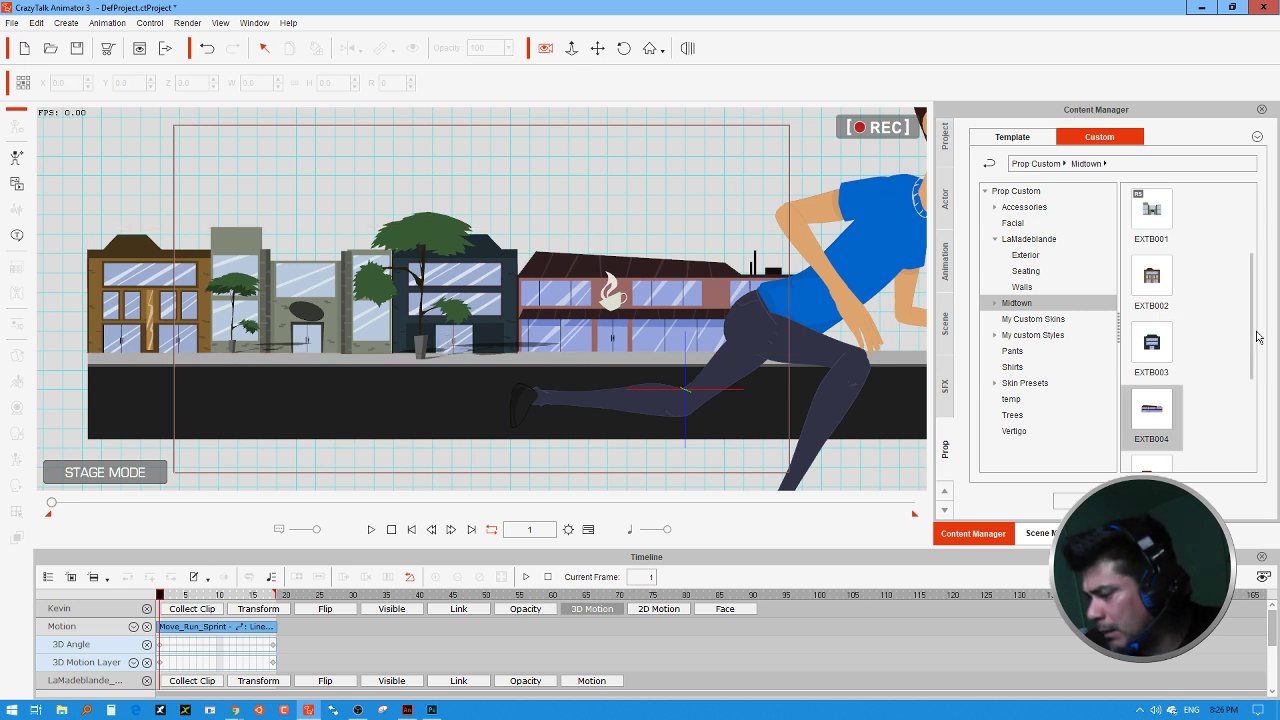
Step: Add the EXTB005 building from the Midtown props above the coffee building
{"action": "scroll", "coordinate": [1258, 345], "scroll_direction": "down", "scroll_amount": 3}
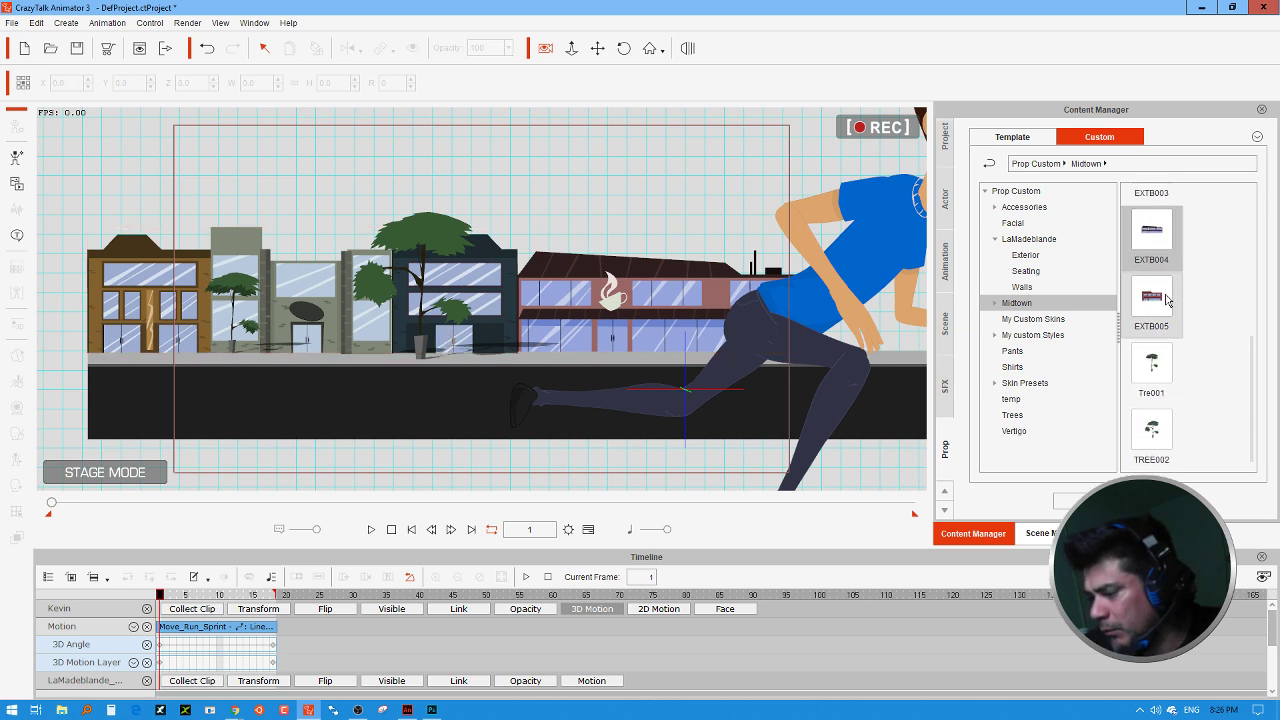
{"action": "left_click_drag", "start_coordinate": [1166, 300], "coordinate": [724, 243]}
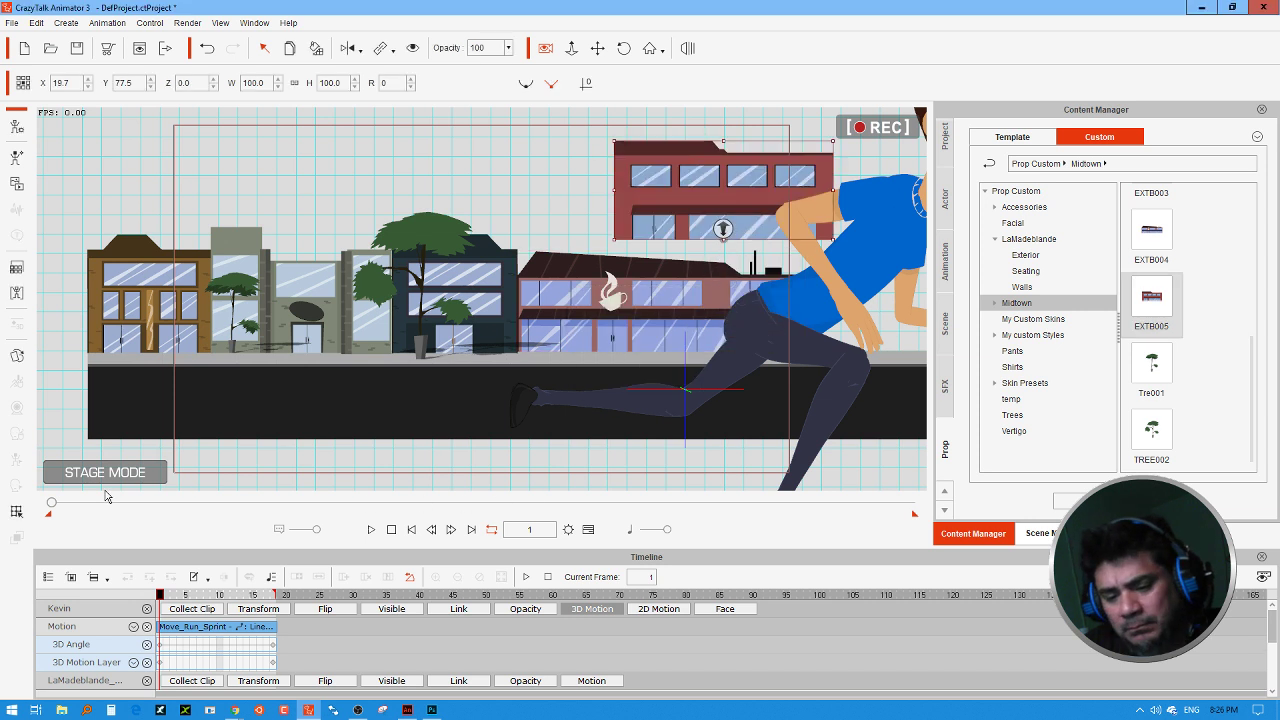
{"action": "left_click", "coordinate": [597, 48]}
{"action": "left_click_drag", "start_coordinate": [803, 263], "coordinate": [490, 212]}
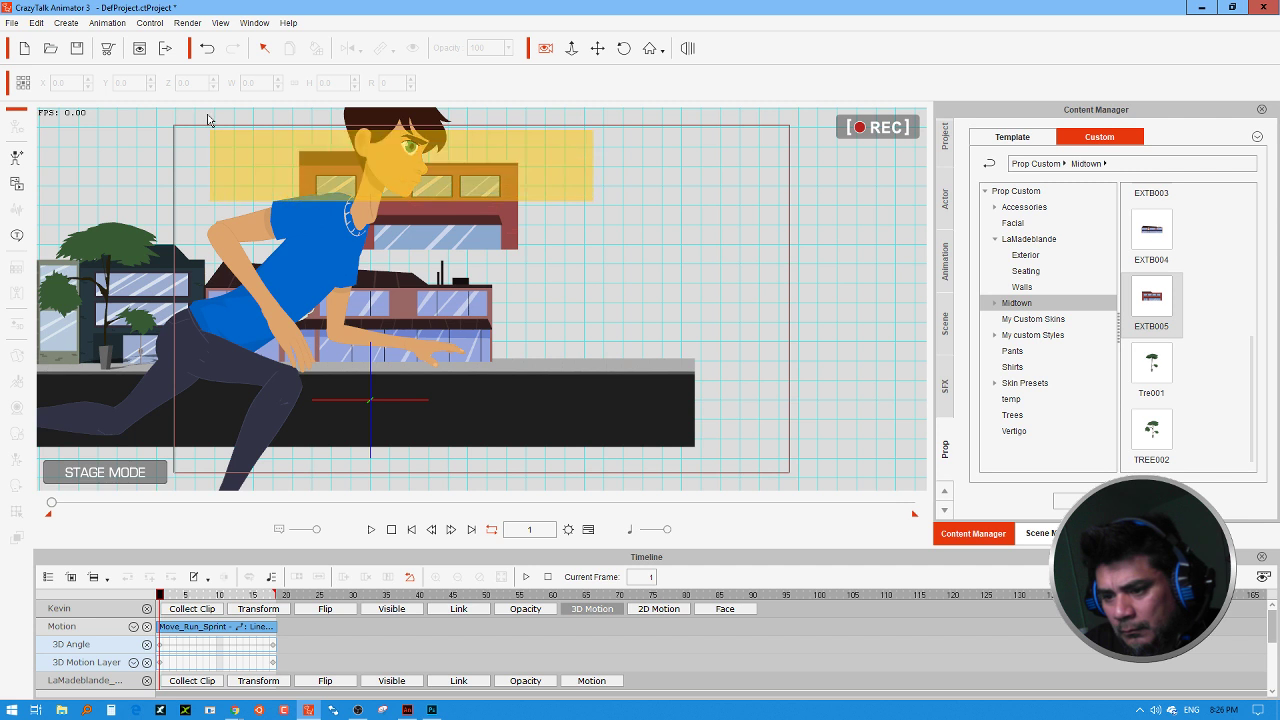
{"action": "left_click", "coordinate": [308, 158]}
{"action": "left_click_drag", "start_coordinate": [323, 164], "coordinate": [422, 178]}
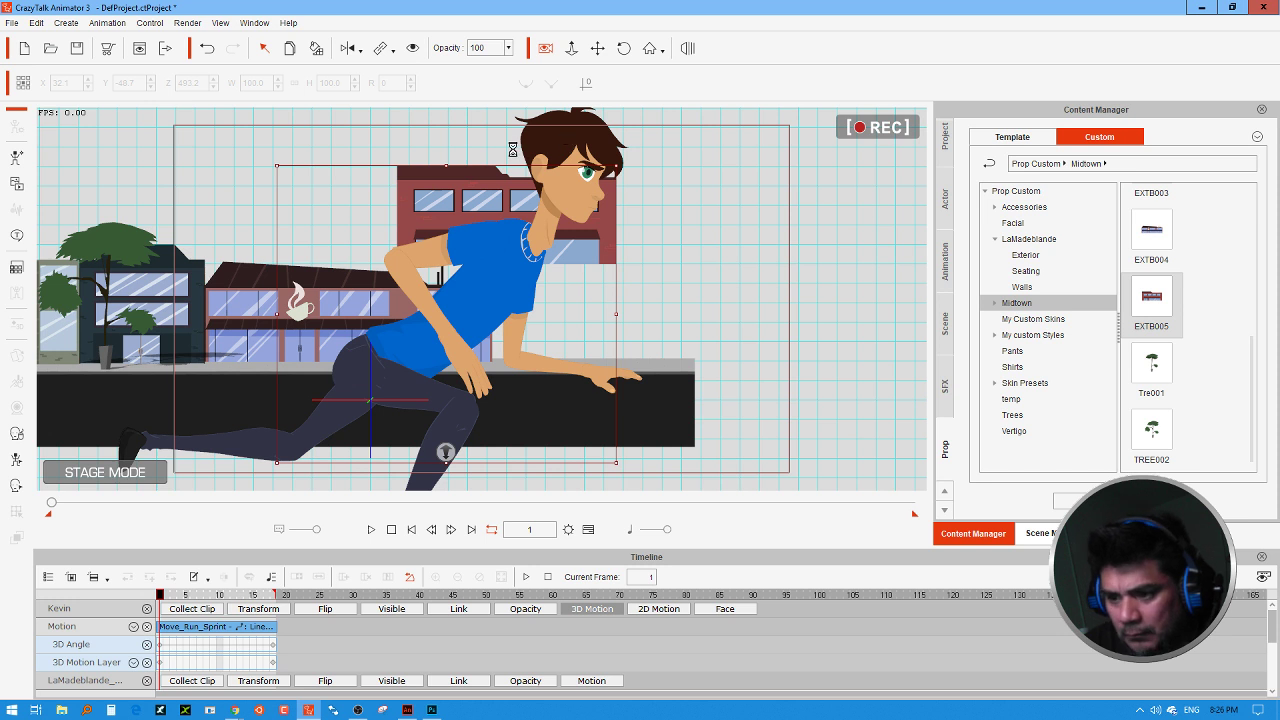
{"action": "key", "text": "ctrl+z"}
{"action": "key", "text": "Escape"}
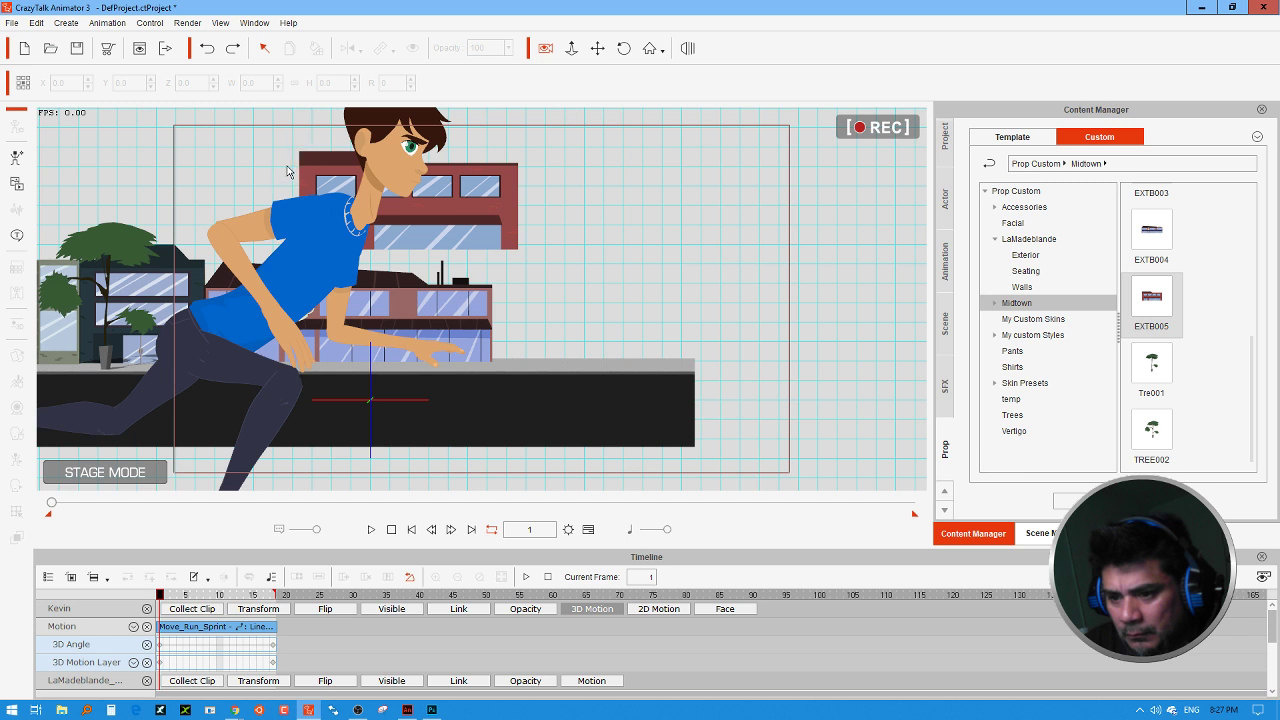
{"action": "left_click", "coordinate": [518, 200]}
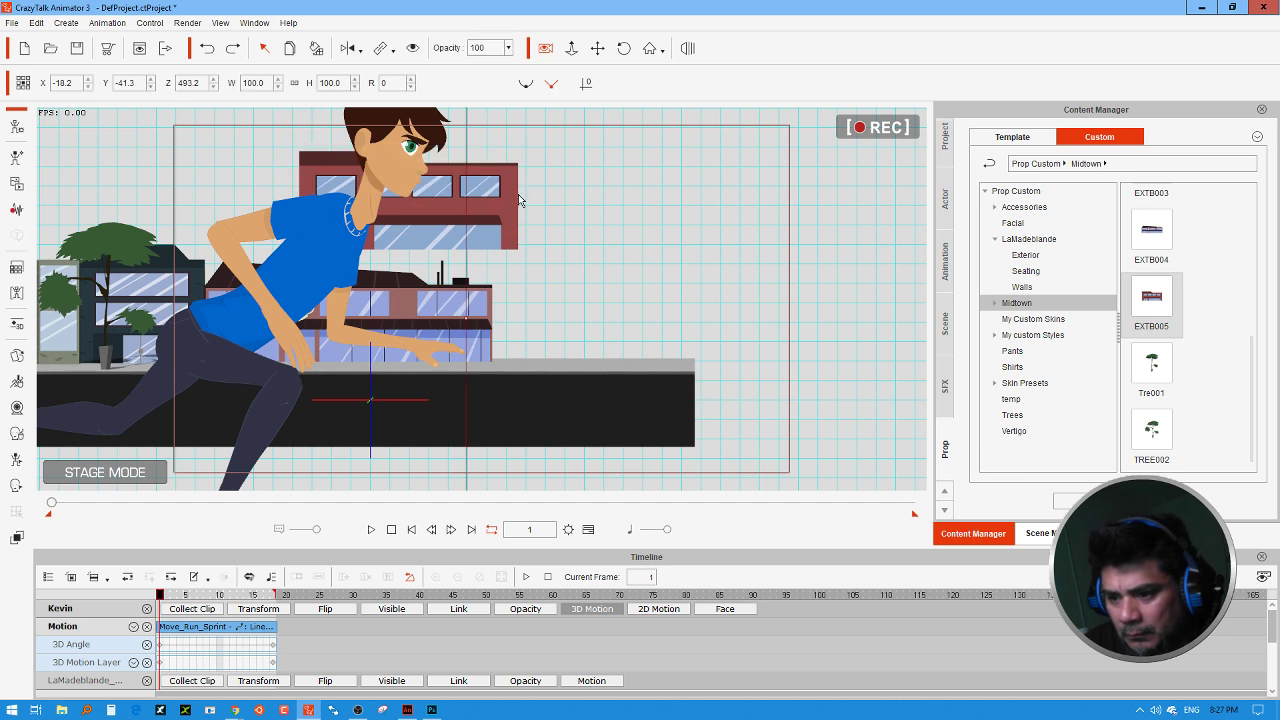
{"action": "key", "text": "Escape"}
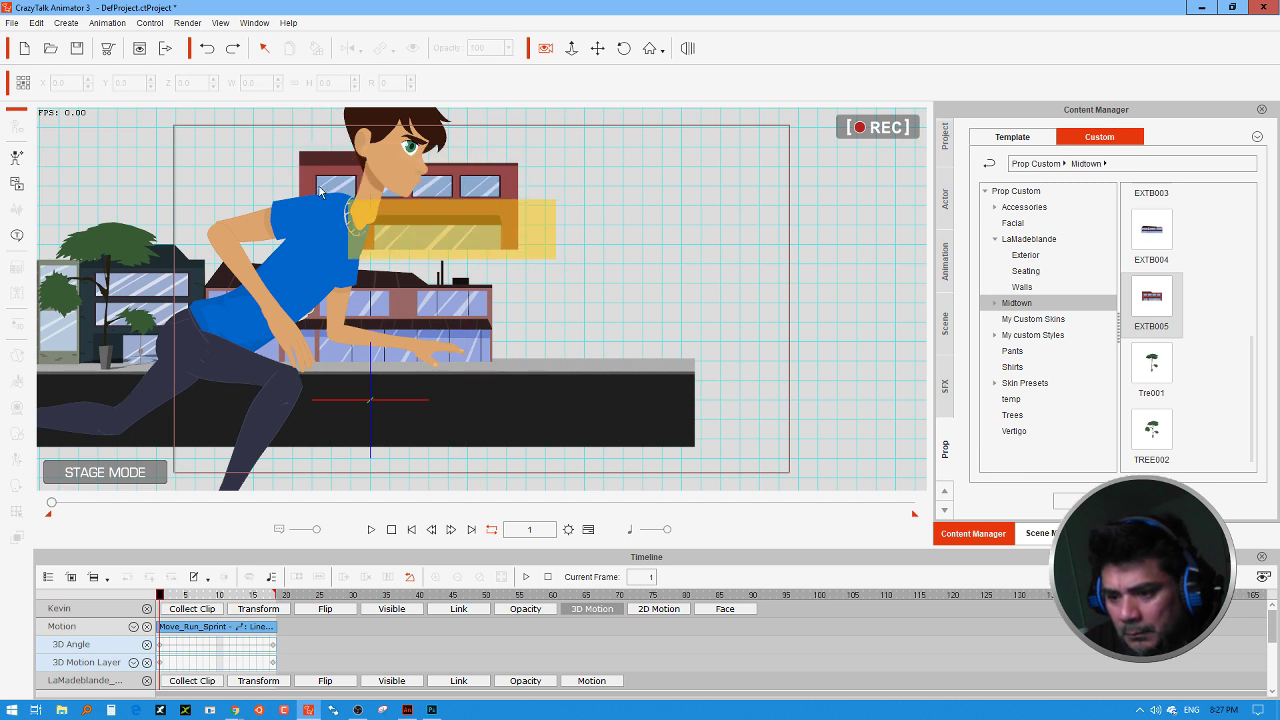
Step: Delete the duplicate EXTB005(0) building from the scene
{"action": "left_click", "coordinate": [1038, 533]}
{"action": "left_click", "coordinate": [1062, 379]}
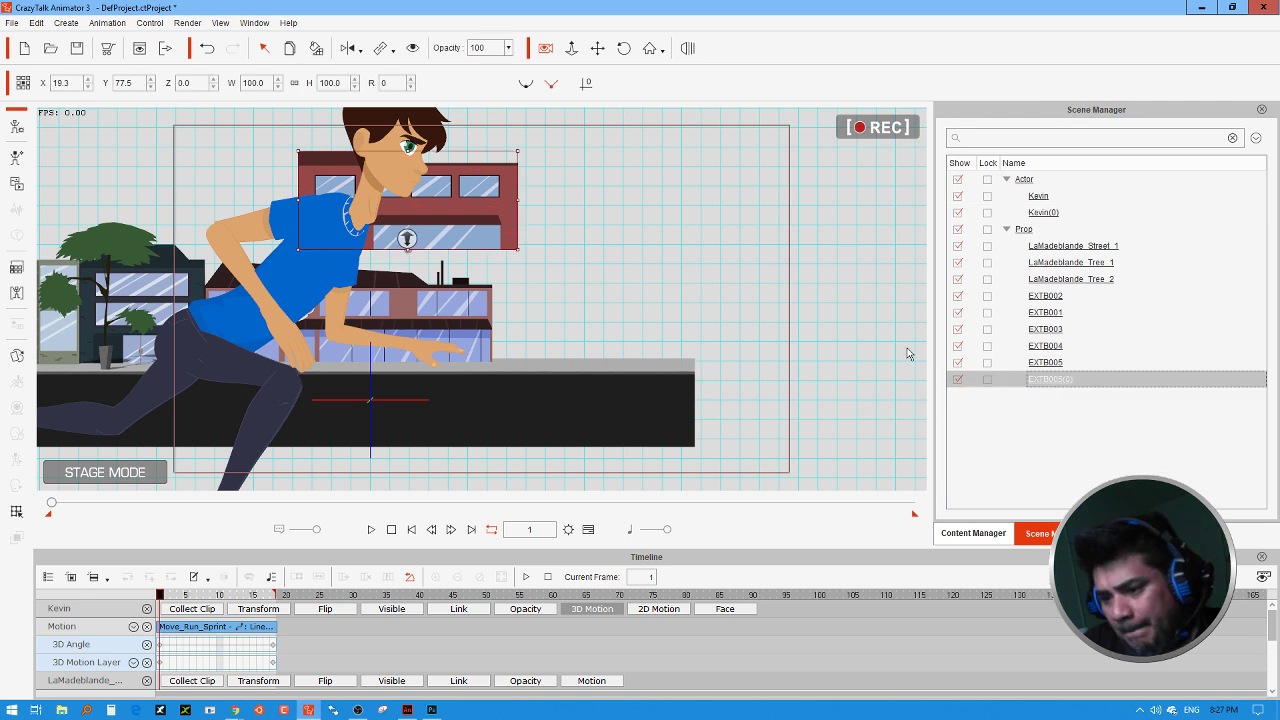
{"action": "left_click_drag", "start_coordinate": [516, 187], "coordinate": [692, 281]}
{"action": "key", "text": "Delete"}
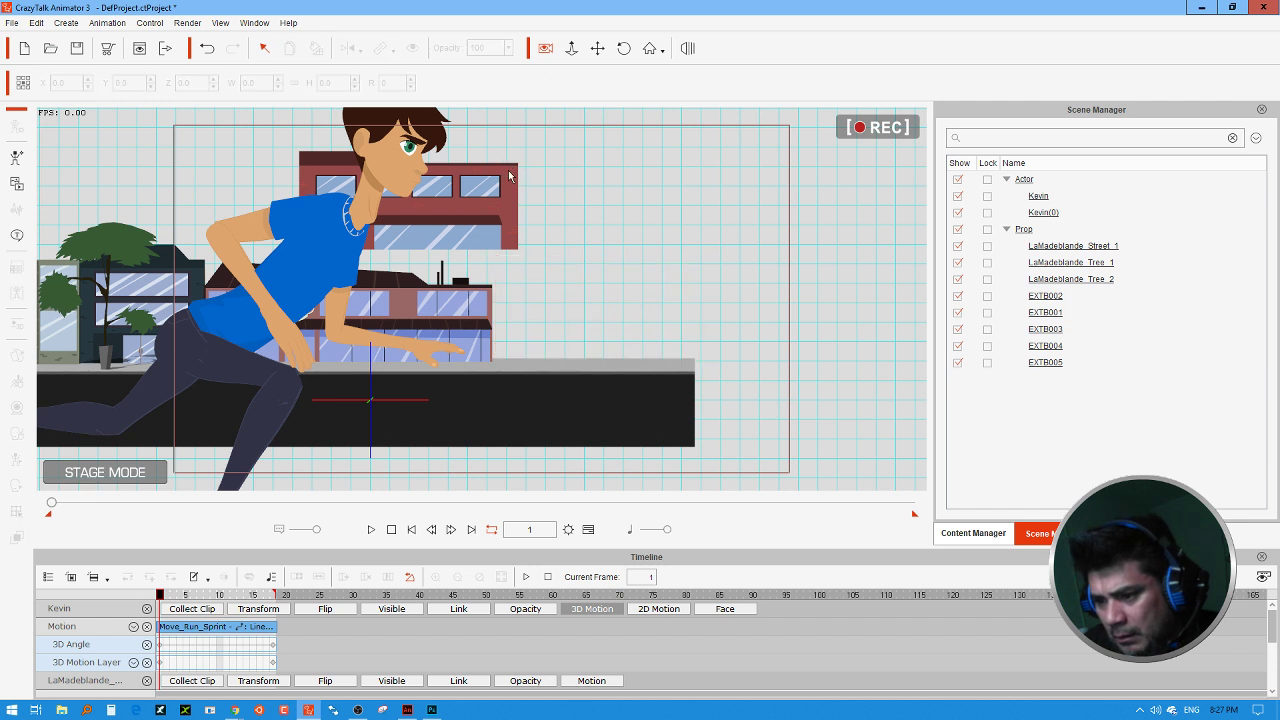
Step: Place the red EXTB005 building flush against the coffee building, aligned with the right end of the street and behind the sidewalk
{"action": "left_click", "coordinate": [1038, 369]}
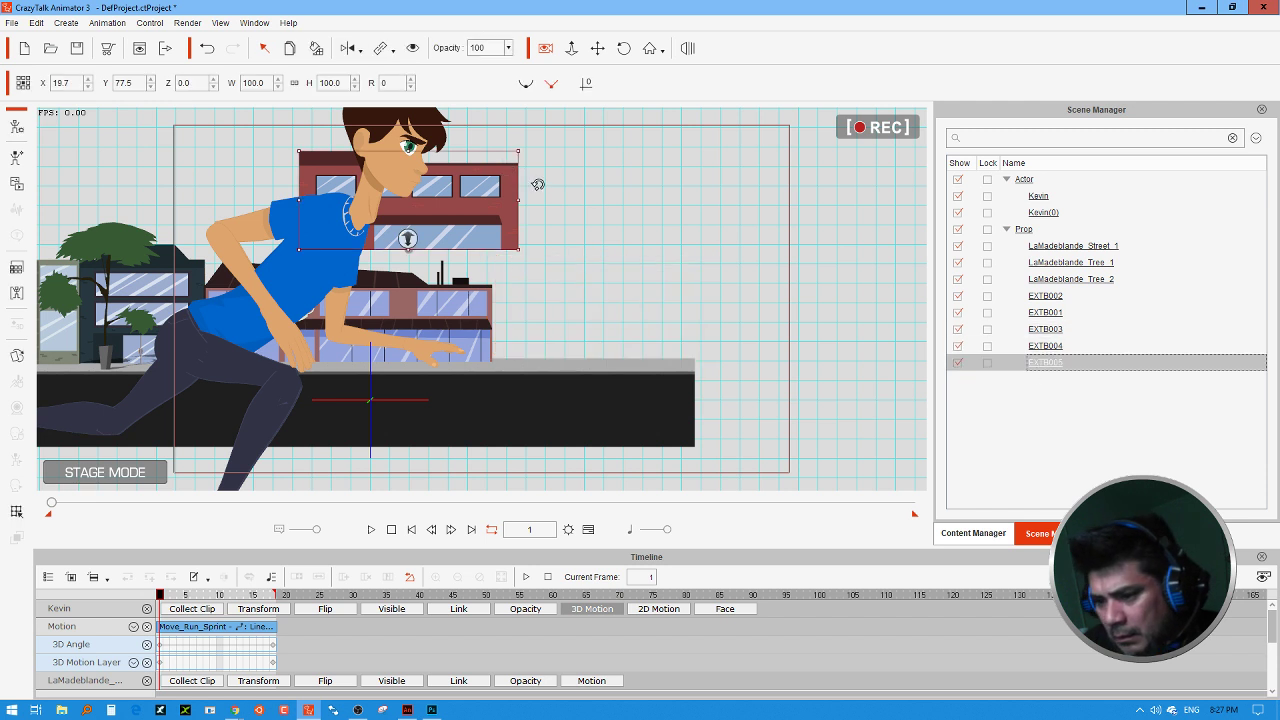
{"action": "left_click_drag", "start_coordinate": [517, 169], "coordinate": [656, 289]}
{"action": "scroll", "coordinate": [656, 289], "scroll_direction": "down", "scroll_amount": 1}
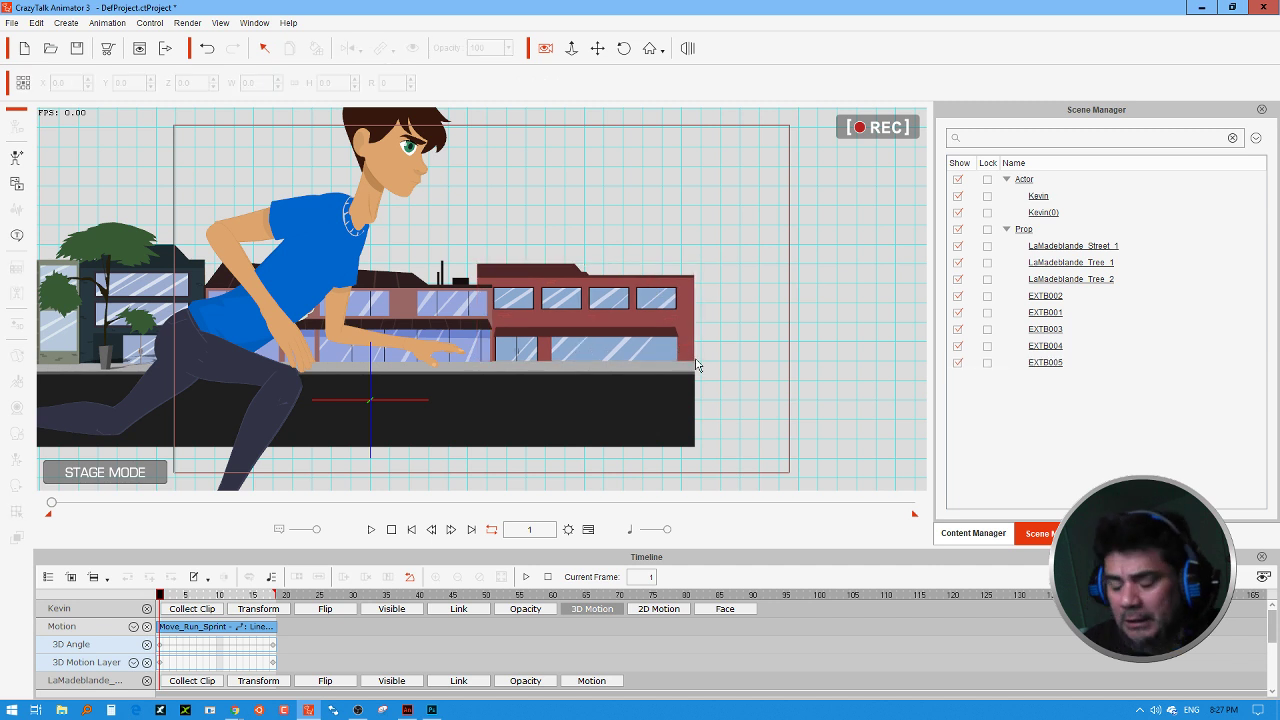
{"action": "left_click", "coordinate": [1100, 247]}
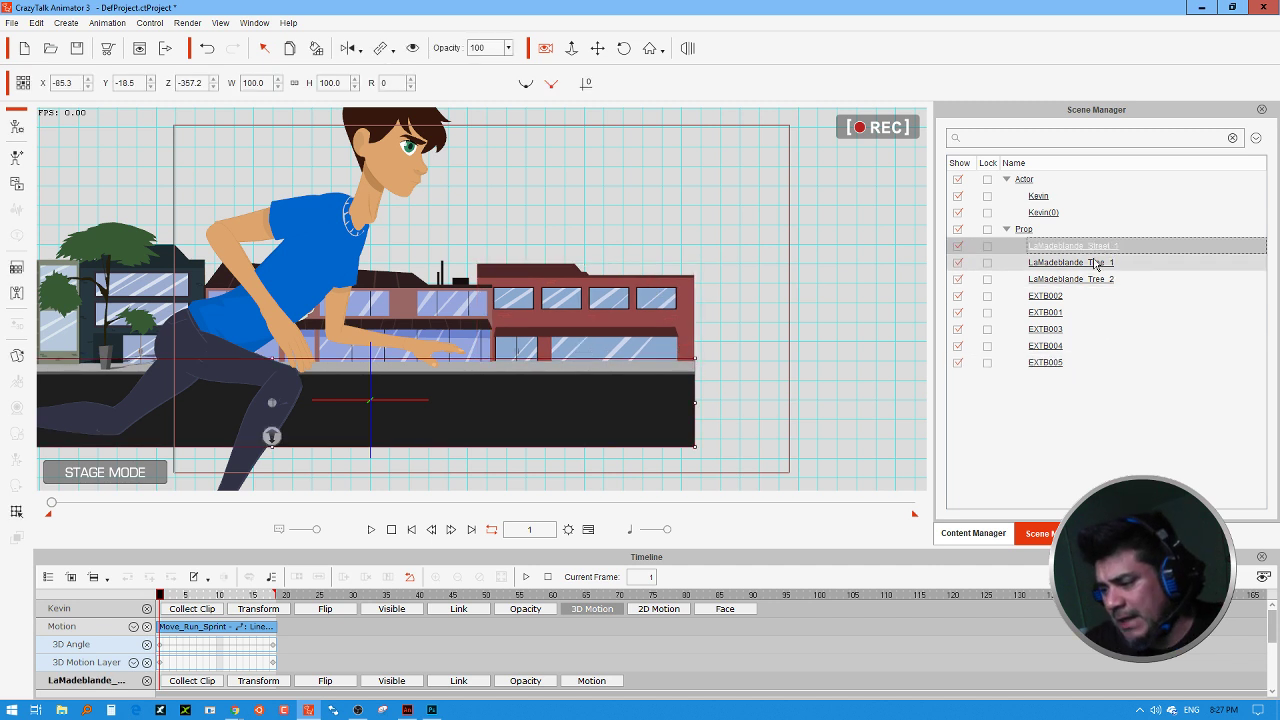
{"action": "left_click", "coordinate": [1064, 363], "text": "shift"}
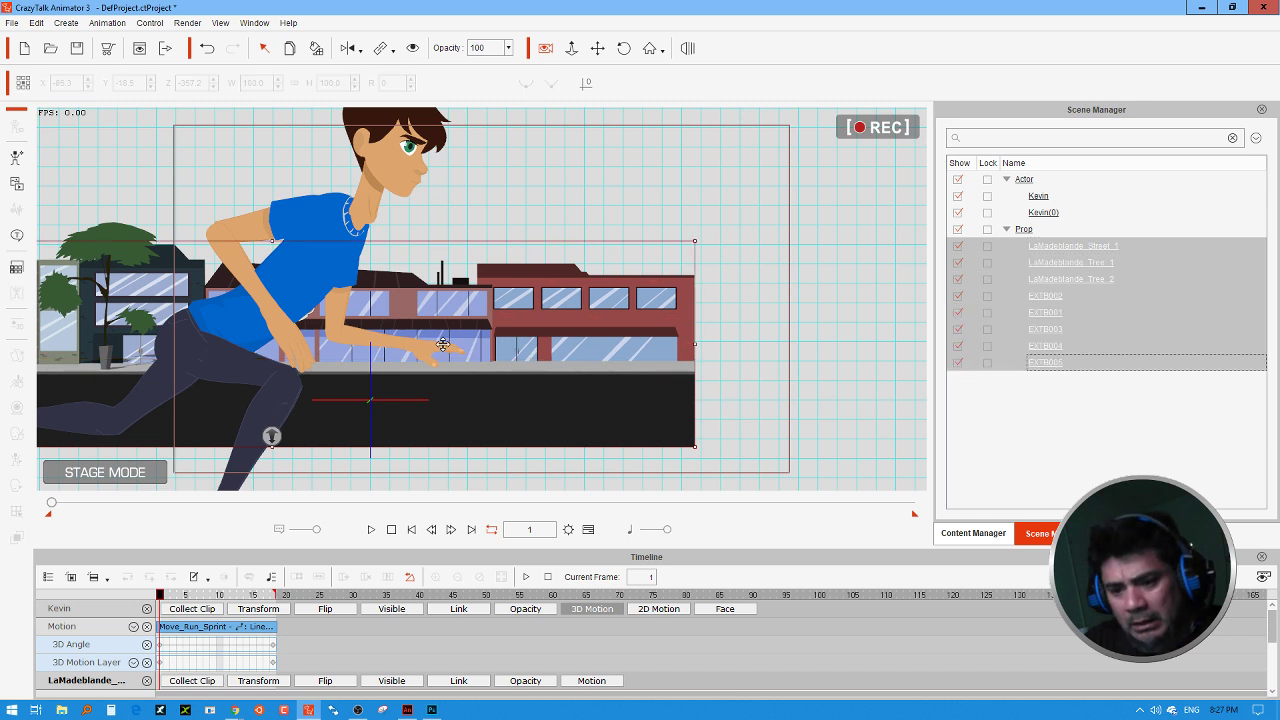
{"action": "left_click", "coordinate": [246, 174]}
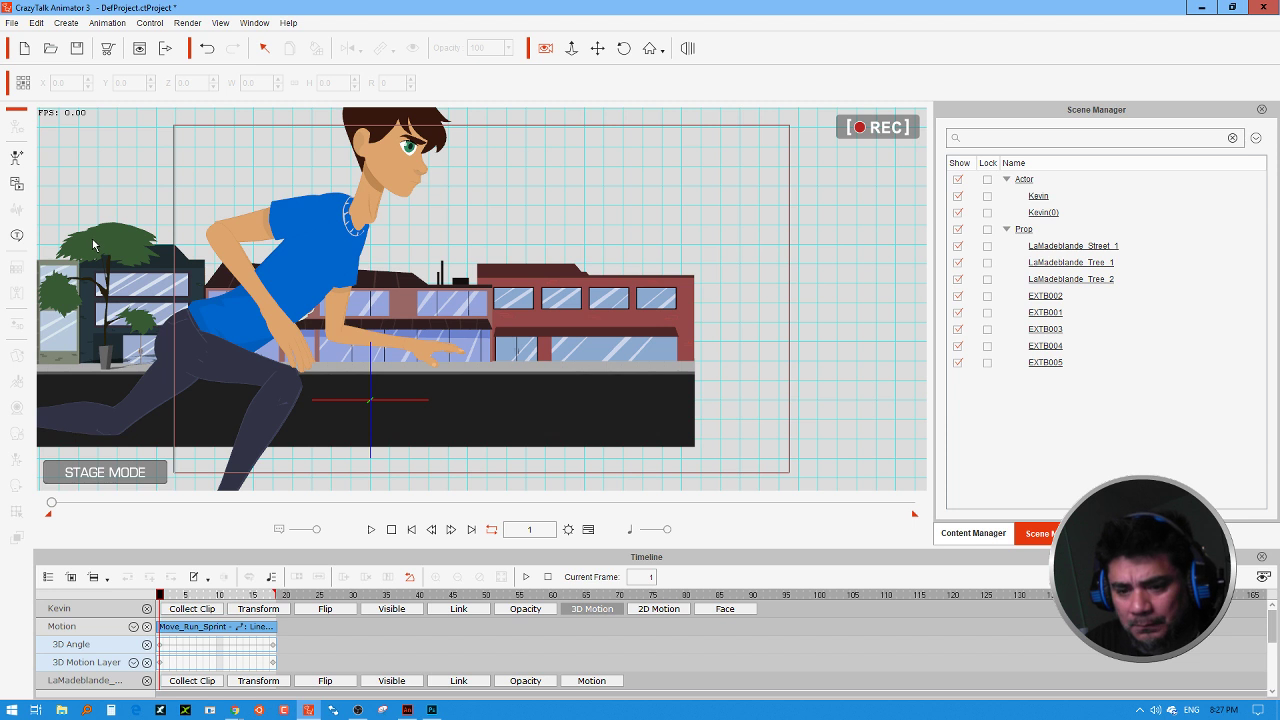
Step: Duplicate the large tree and stand the copy in front of the red building at about X 84.7, Y 12.4
{"action": "left_click", "coordinate": [91, 258]}
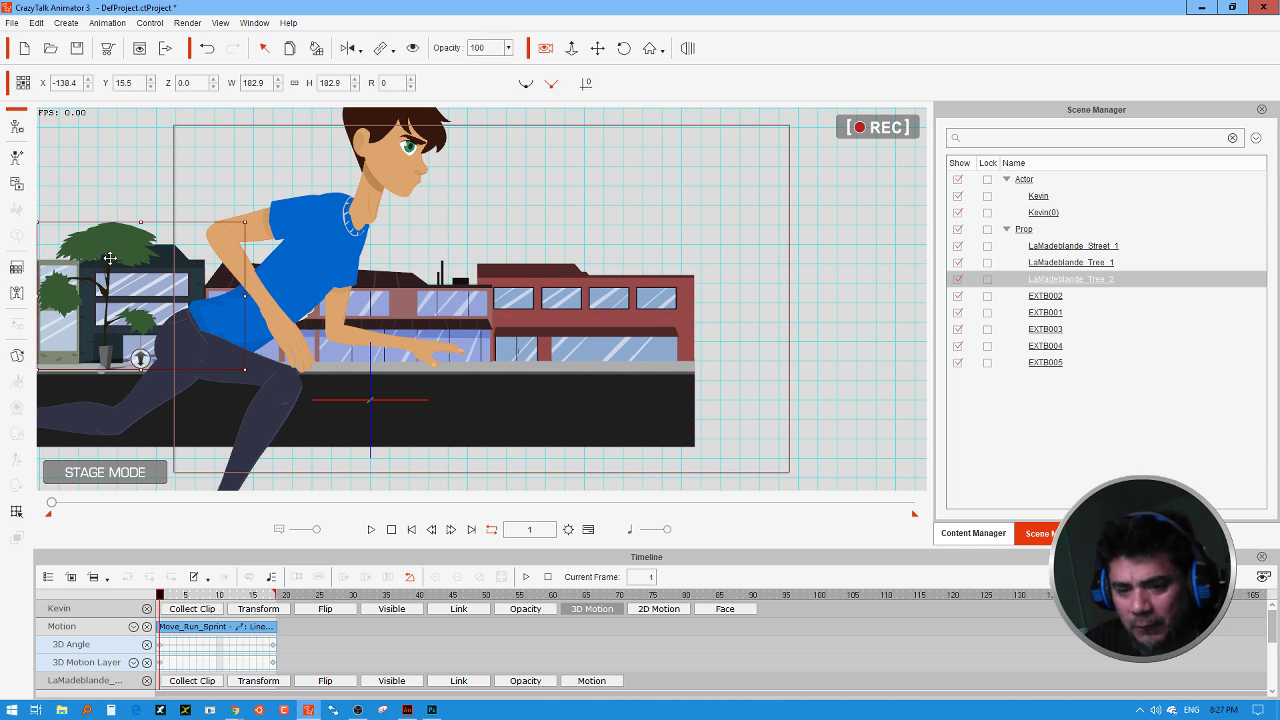
{"action": "left_click_drag", "start_coordinate": [110, 258], "coordinate": [543, 264]}
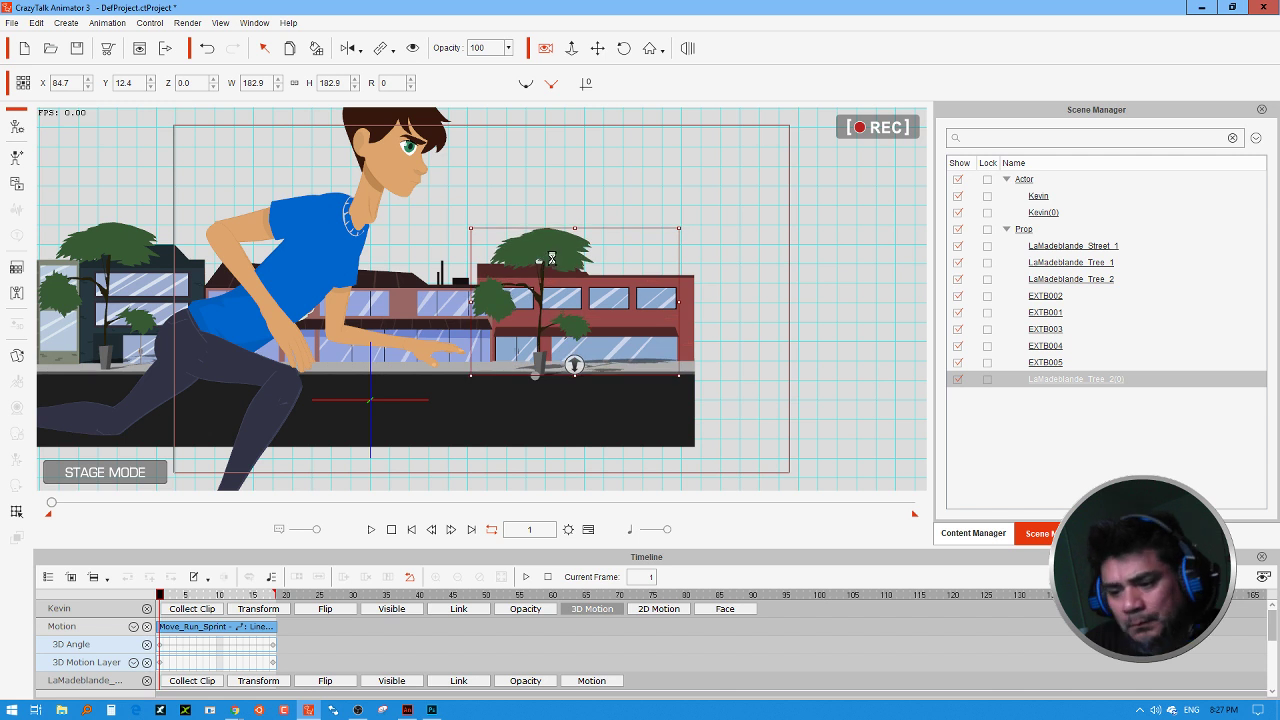
Step: Duplicate all the street props, from LaMadeblande_Street_1 through LaMadeblande_Tree_2(0), and join the copy flush to the right end of the original street
{"action": "left_click", "coordinate": [1075, 246]}
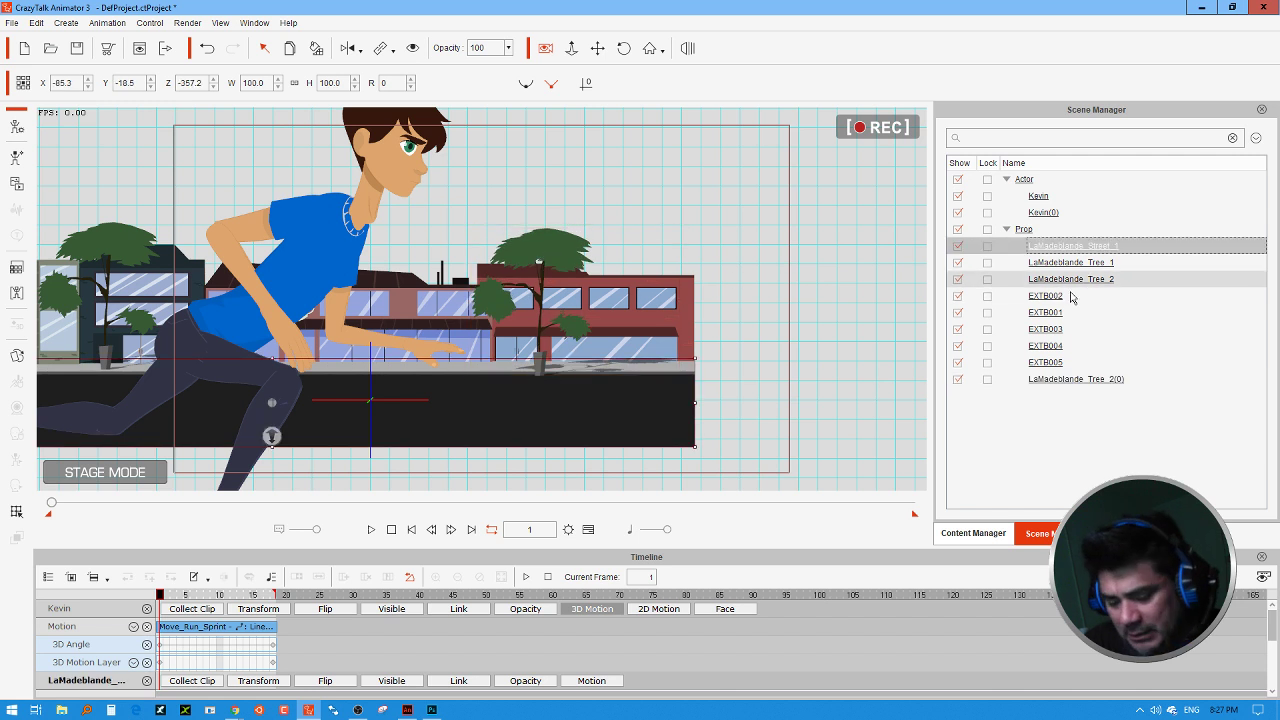
{"action": "left_click", "coordinate": [1055, 379], "text": "shift"}
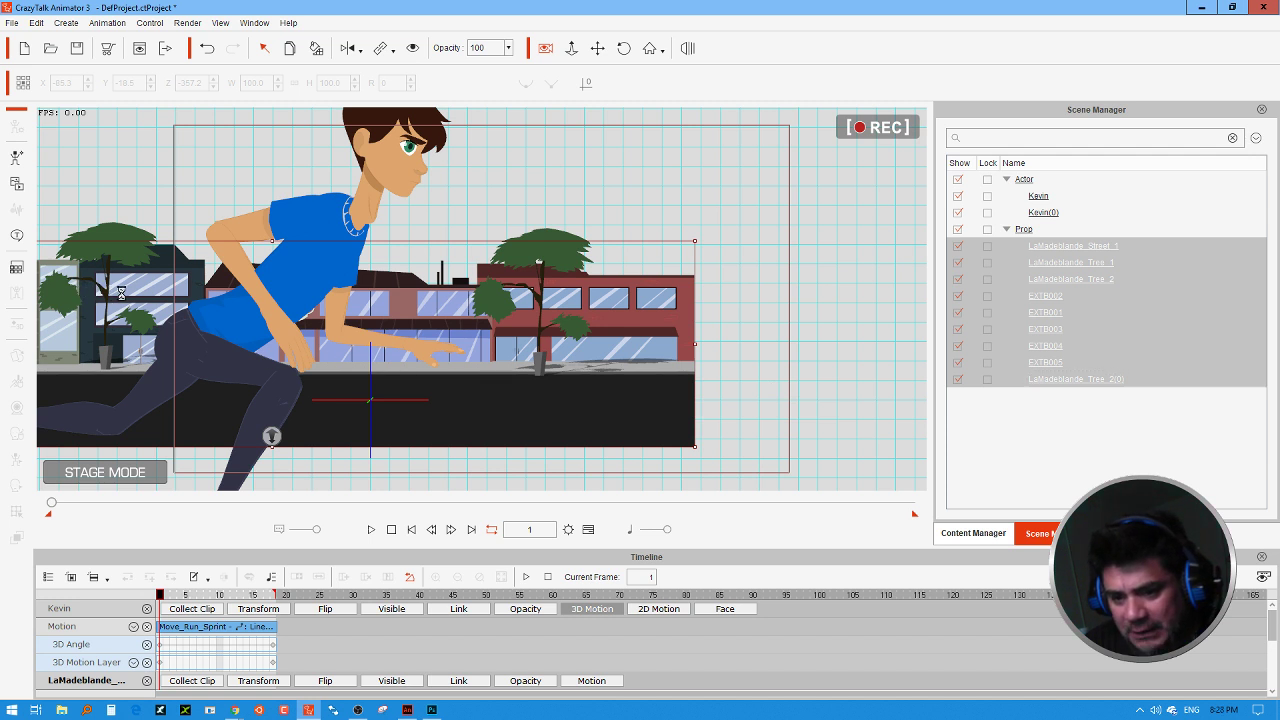
{"action": "left_click_drag", "start_coordinate": [660, 287], "coordinate": [777, 285]}
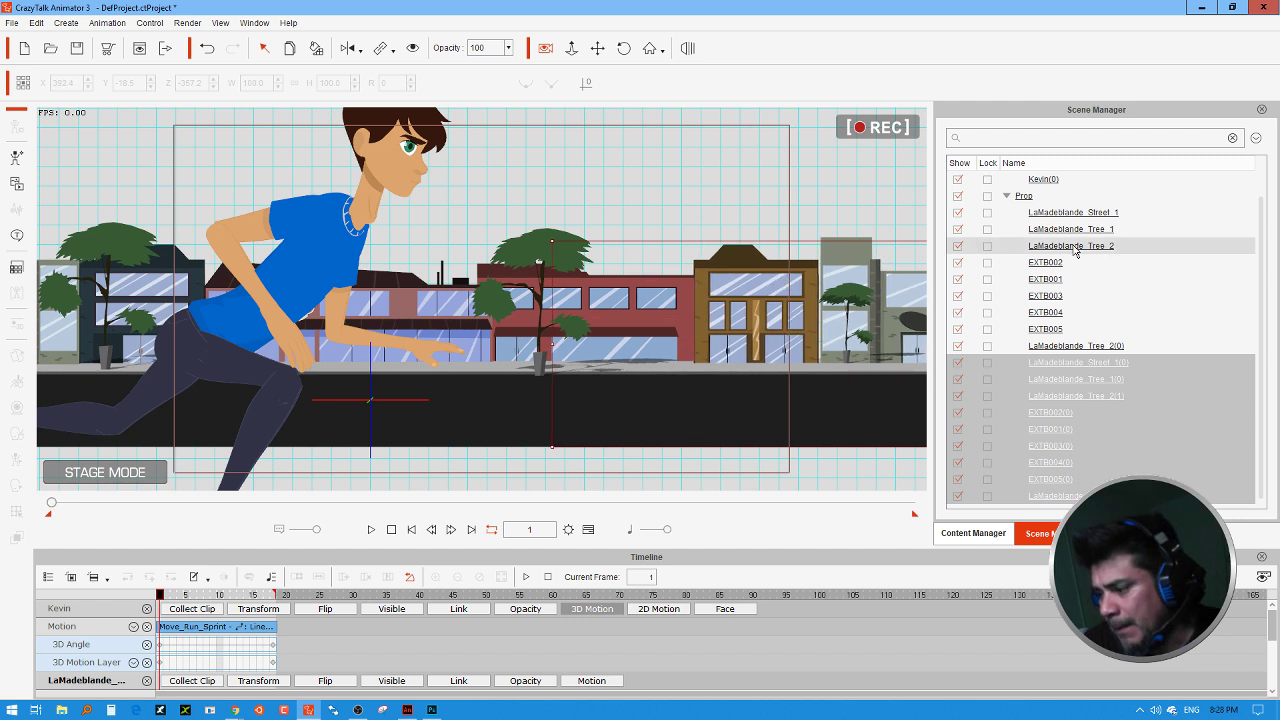
Step: Select both street sets and bring them closer to the camera, starting just outside the frame's left edge, at about X 253, Y -33.7, Z -534.6
{"action": "left_click", "coordinate": [1070, 212]}
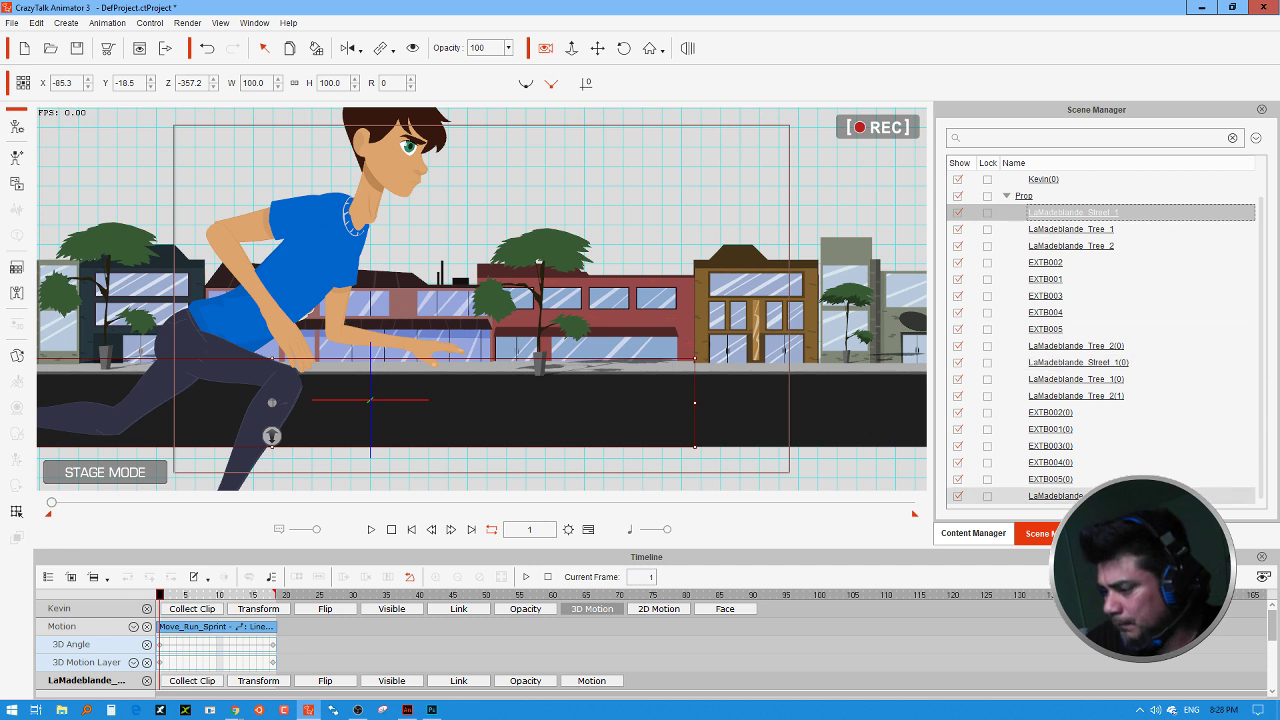
{"action": "left_click", "coordinate": [1060, 496], "text": "shift"}
{"action": "left_click_drag", "start_coordinate": [140, 279], "coordinate": [438, 305]}
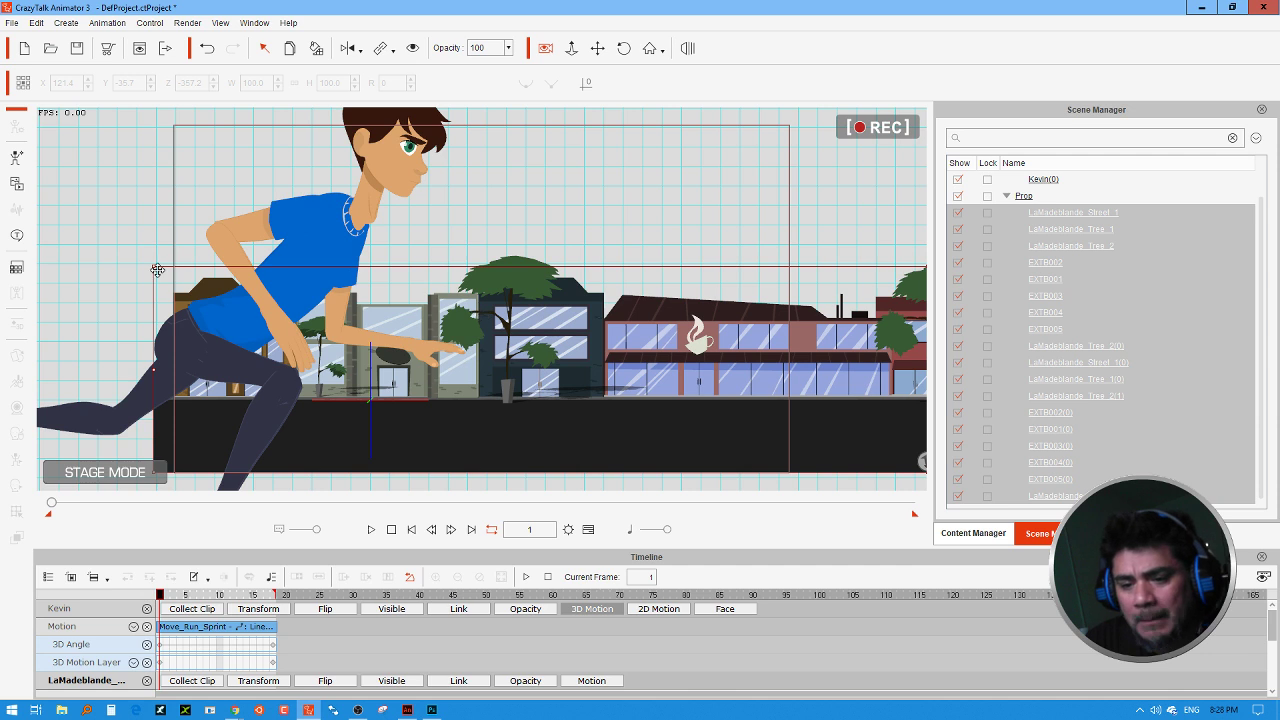
{"action": "left_click_drag", "start_coordinate": [156, 268], "coordinate": [344, 286]}
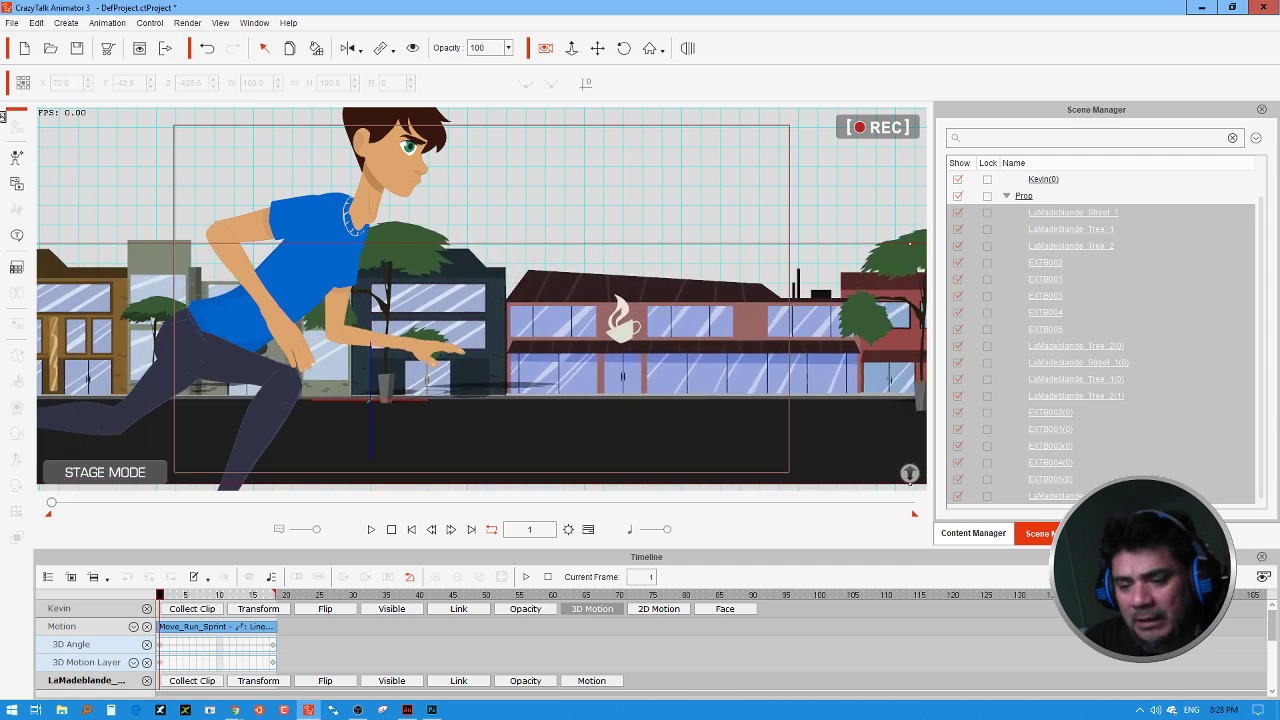
{"action": "left_click_drag", "start_coordinate": [555, 268], "coordinate": [504, 255]}
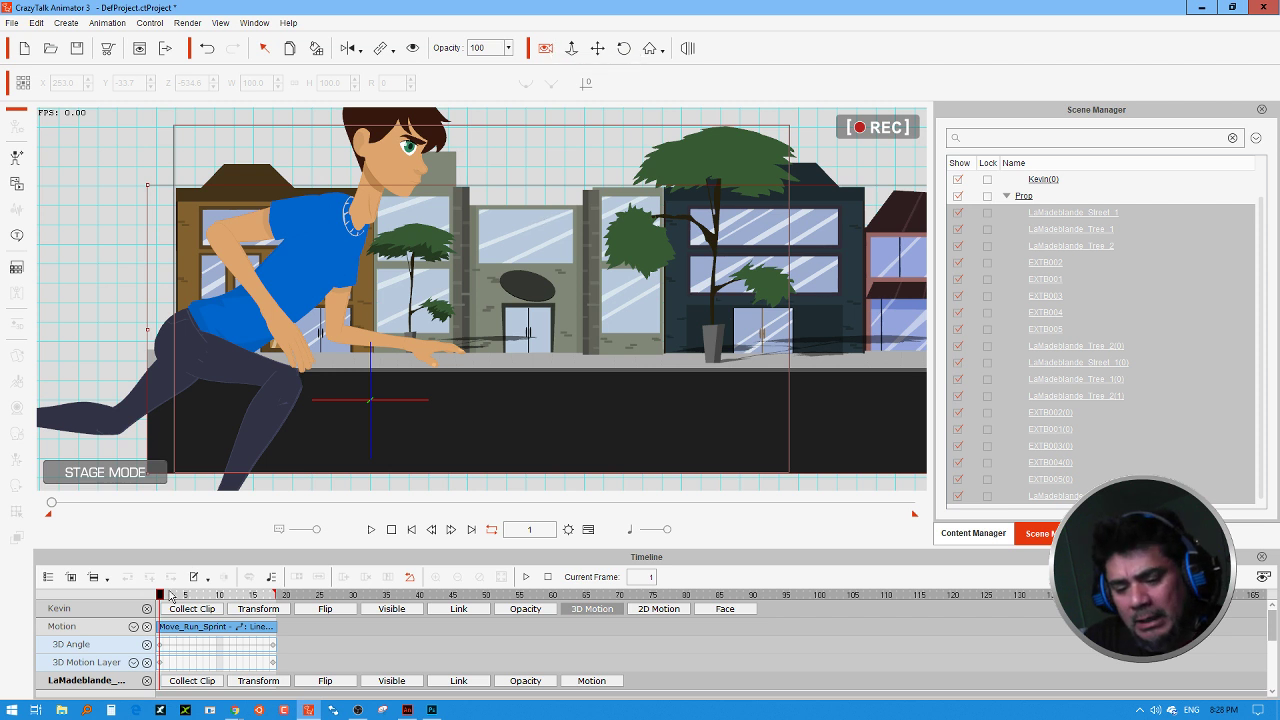
Step: At frame 18, slide all the street props left until the second set matches the frame 1 view, and preview the loop
{"action": "left_click_drag", "start_coordinate": [159, 598], "coordinate": [296, 604]}
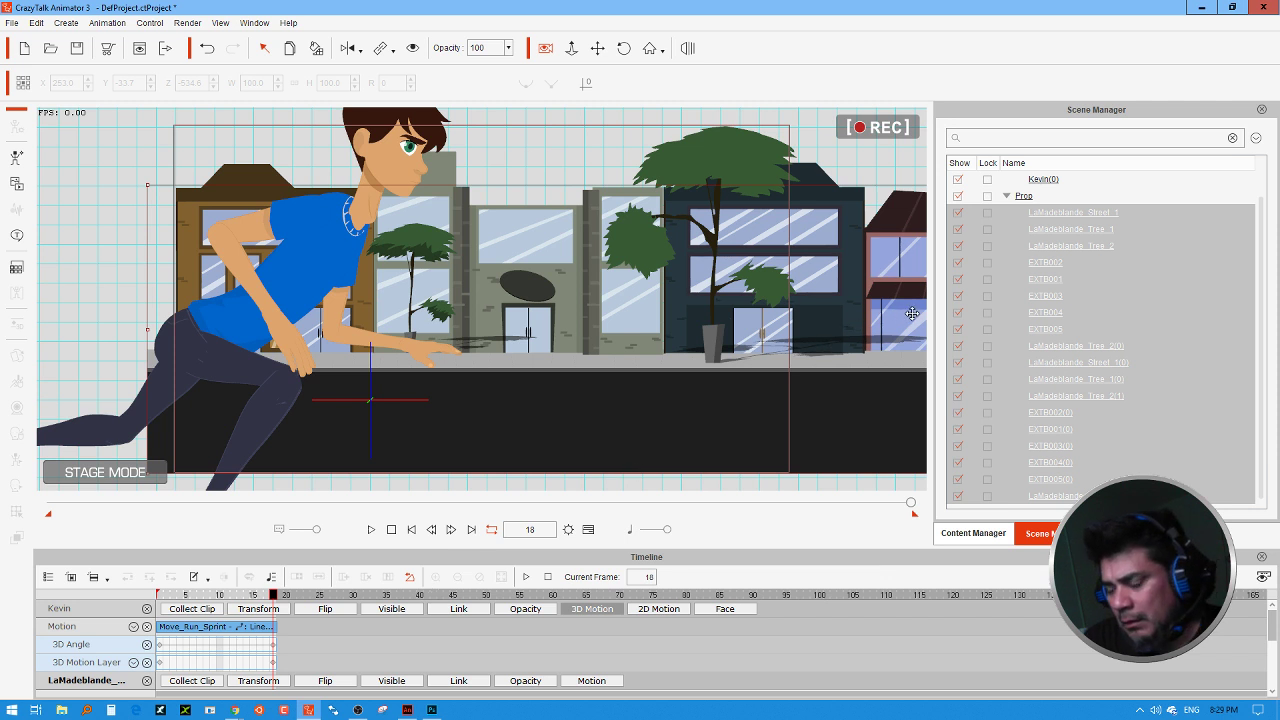
{"action": "left_click_drag", "start_coordinate": [912, 314], "coordinate": [406, 310]}
{"action": "left_click_drag", "start_coordinate": [709, 294], "coordinate": [488, 302]}
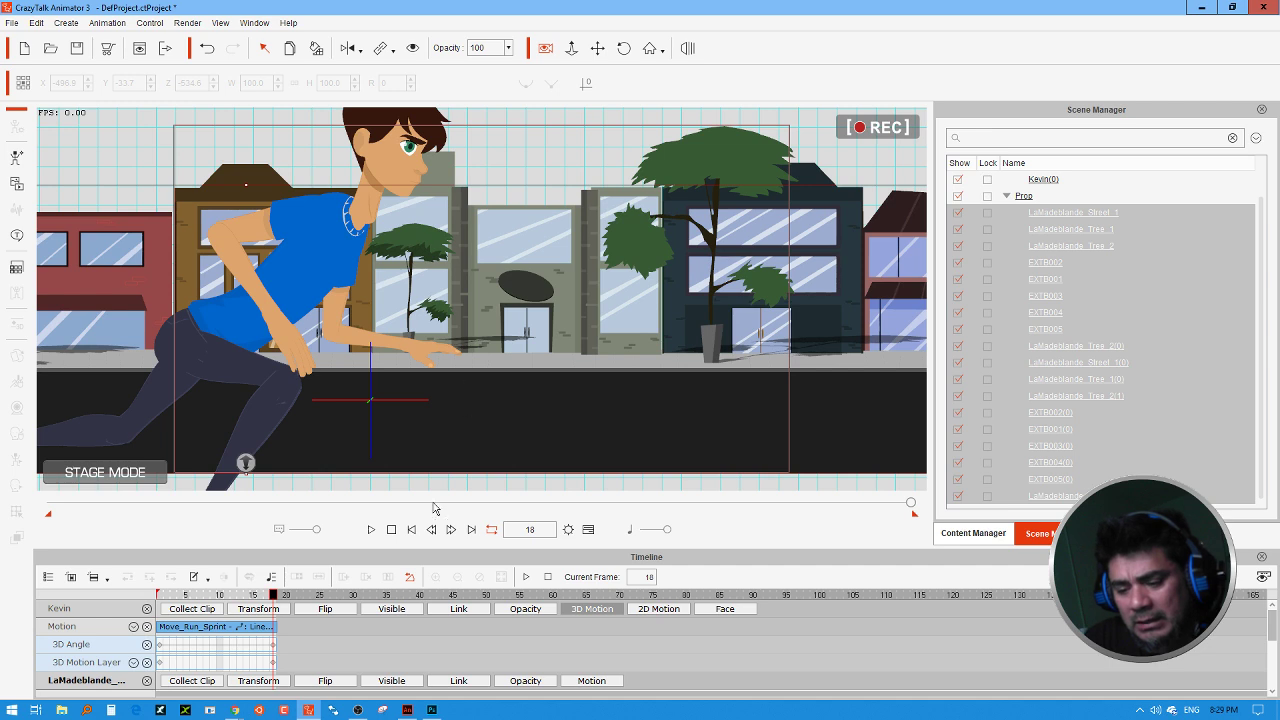
{"action": "left_click", "coordinate": [371, 529]}
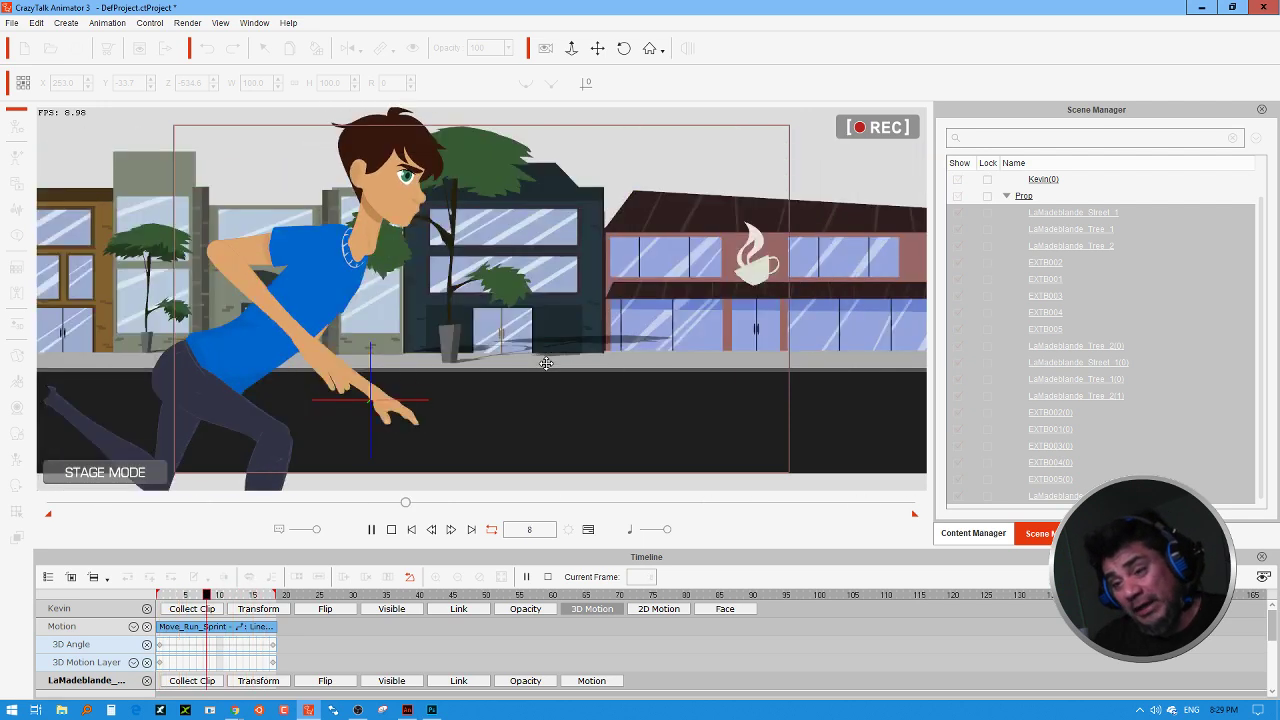
{"action": "left_click", "coordinate": [391, 529]}
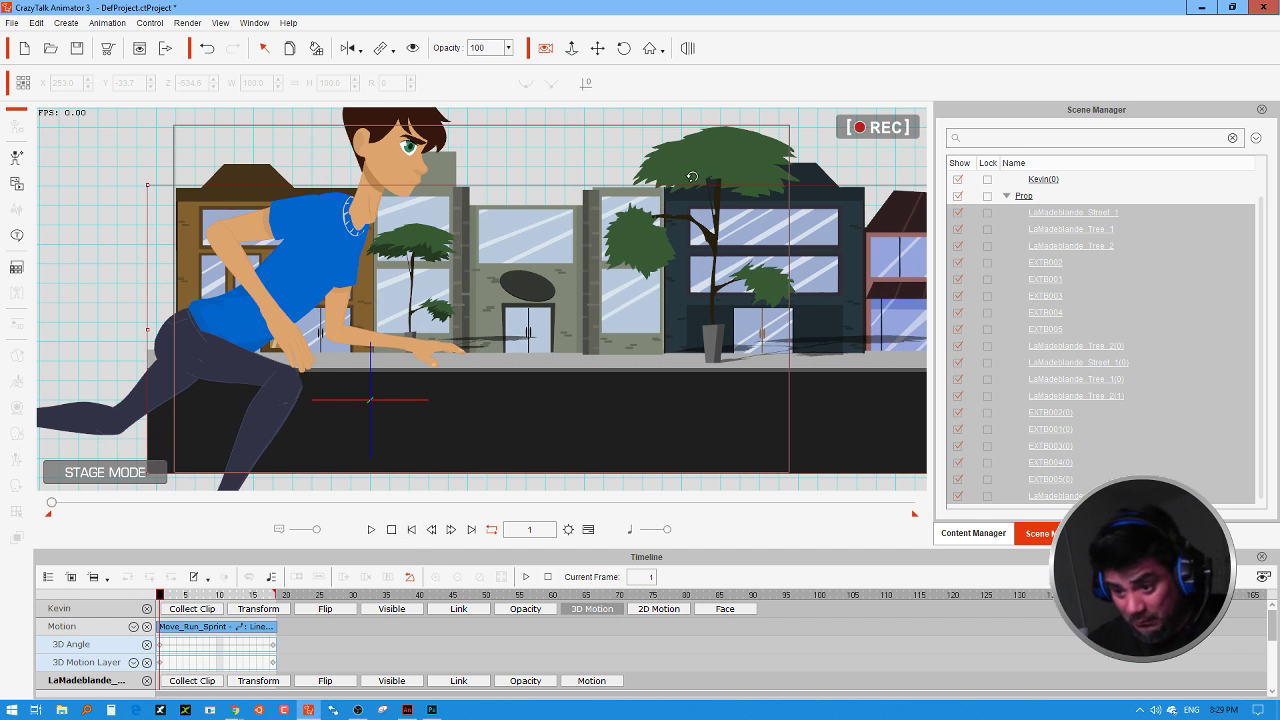
Step: Delete the duplicate running character Kevin(0) from the scene
{"action": "left_click", "coordinate": [743, 160]}
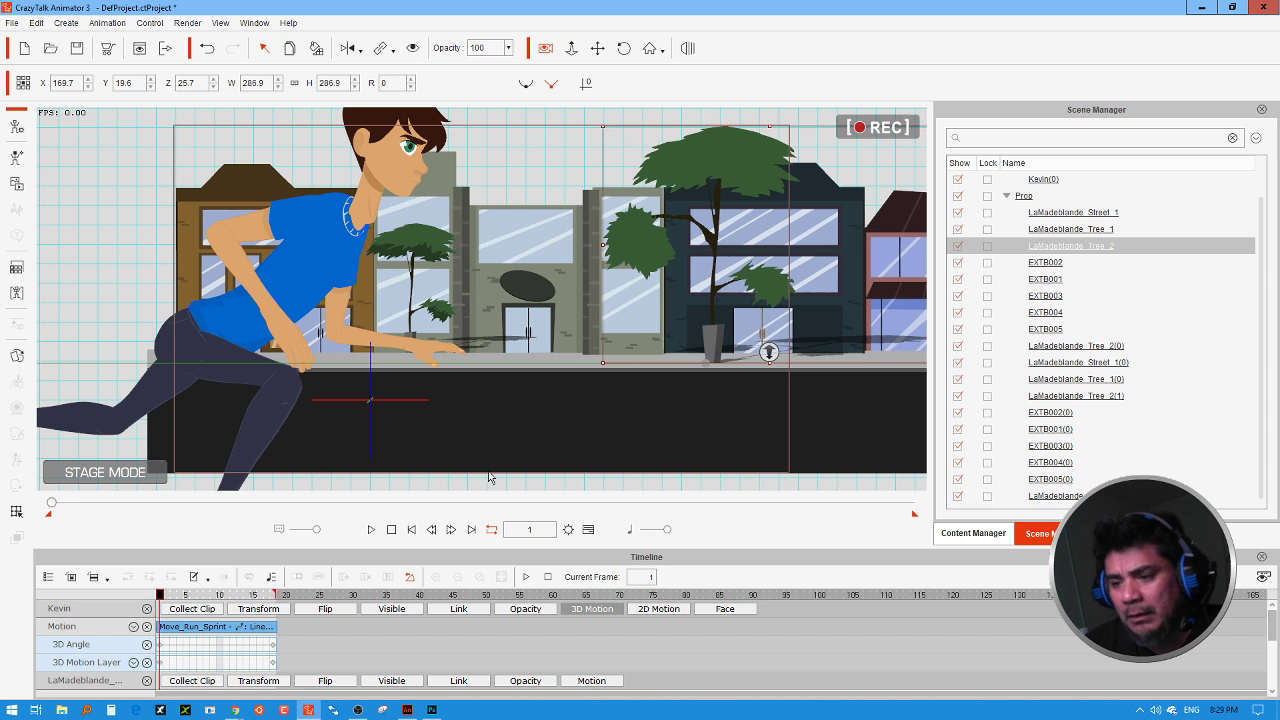
{"action": "left_click", "coordinate": [572, 51]}
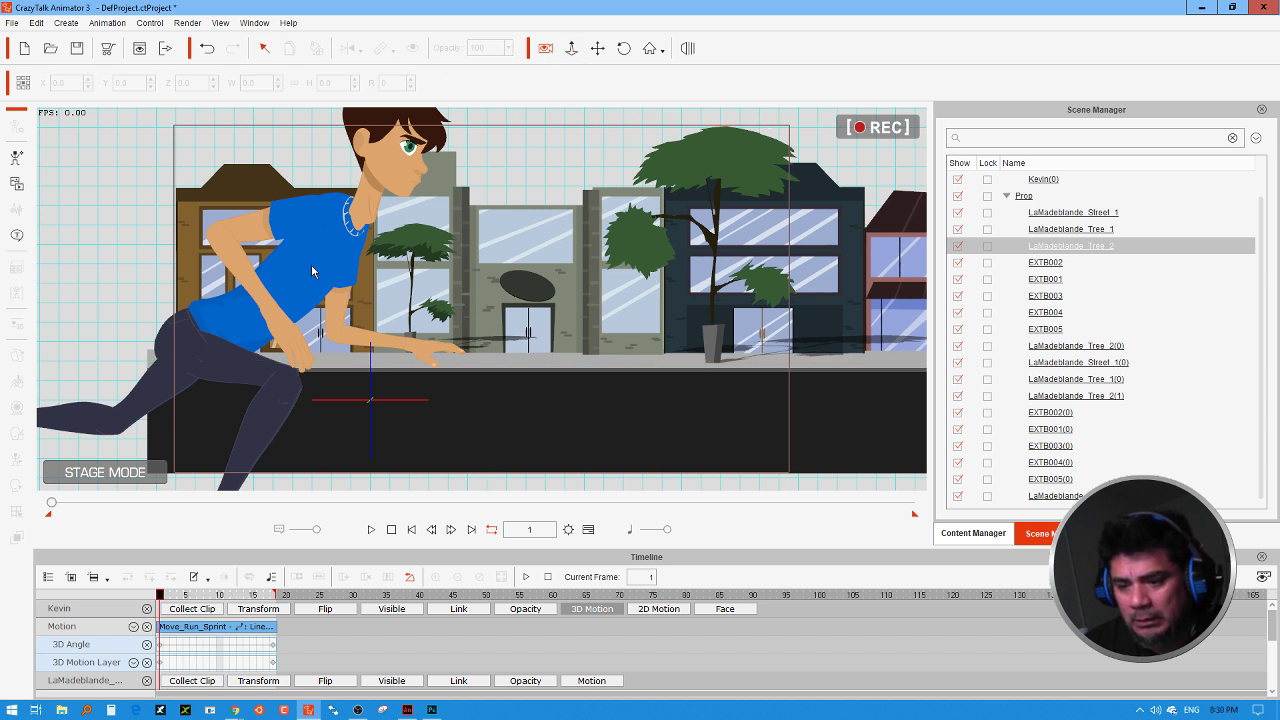
{"action": "left_click", "coordinate": [264, 281]}
{"action": "left_click_drag", "start_coordinate": [276, 288], "coordinate": [507, 294]}
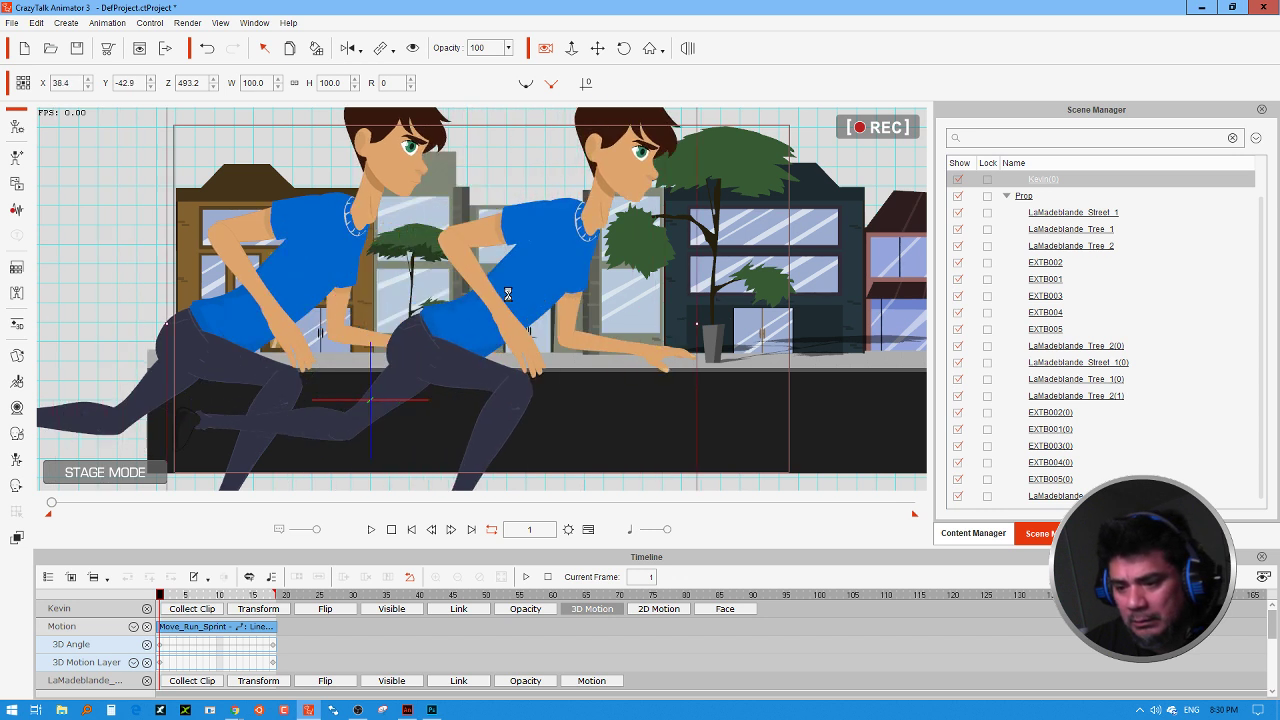
{"action": "key", "text": "Delete"}
Step: Move the remaining runner toward the center of the camera frame, at about X 53.4, Y -35.8, and play the animation
{"action": "left_click", "coordinate": [297, 289]}
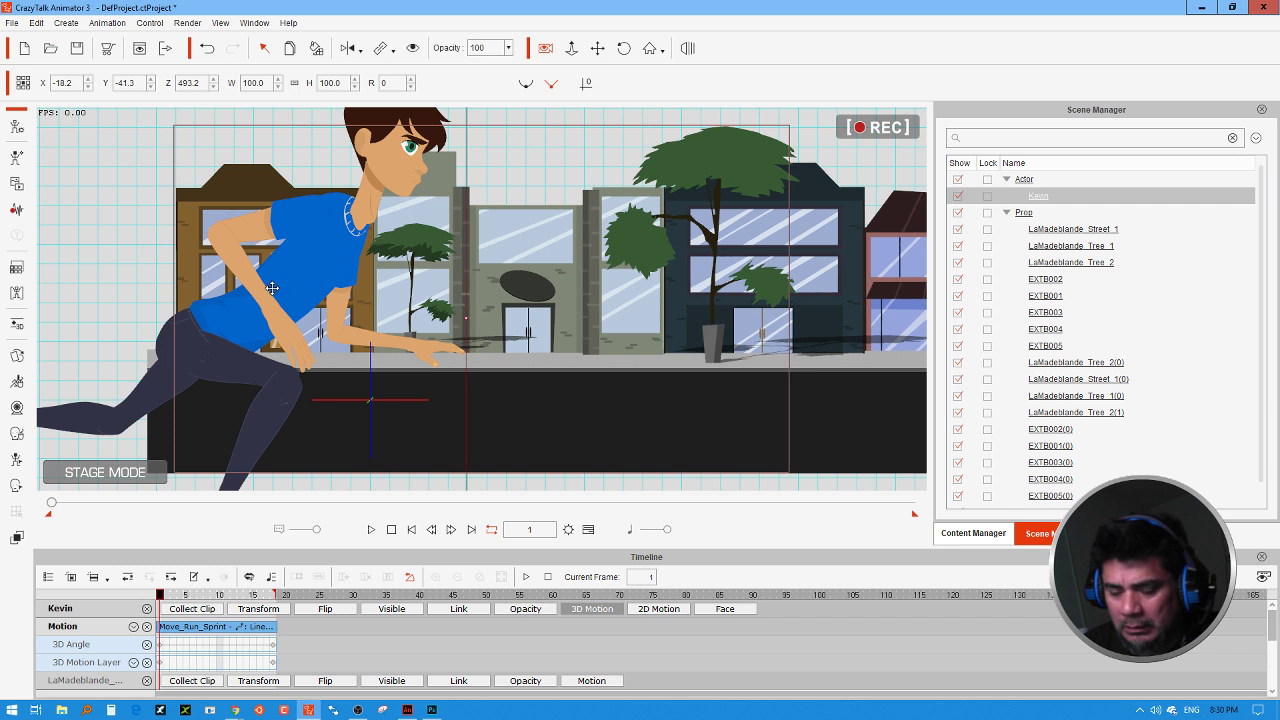
{"action": "left_click_drag", "start_coordinate": [280, 289], "coordinate": [522, 268]}
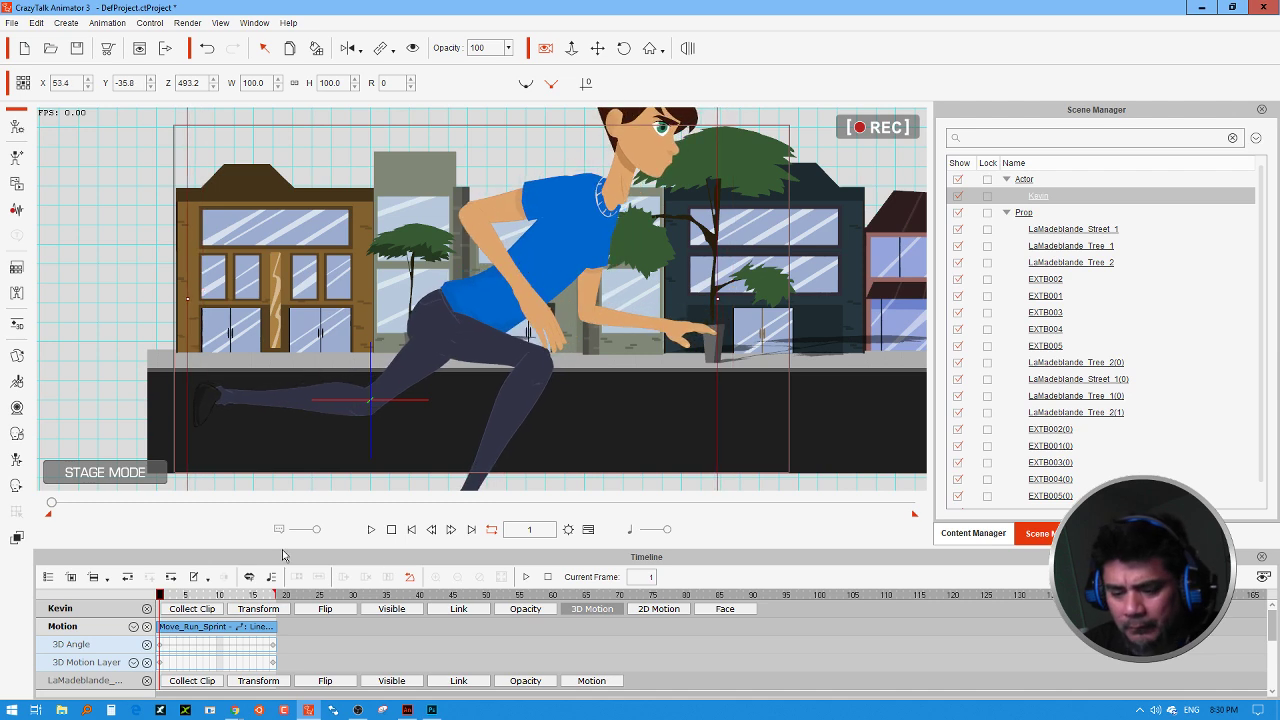
{"action": "left_click", "coordinate": [378, 537]}
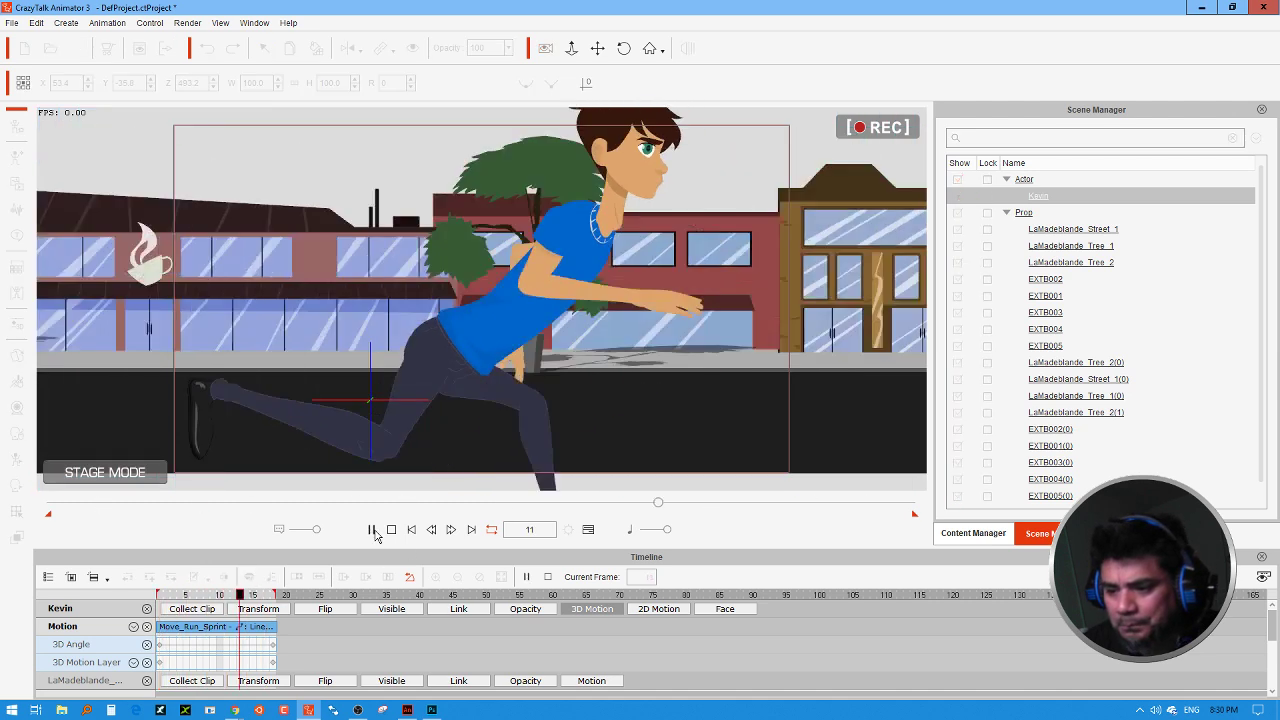